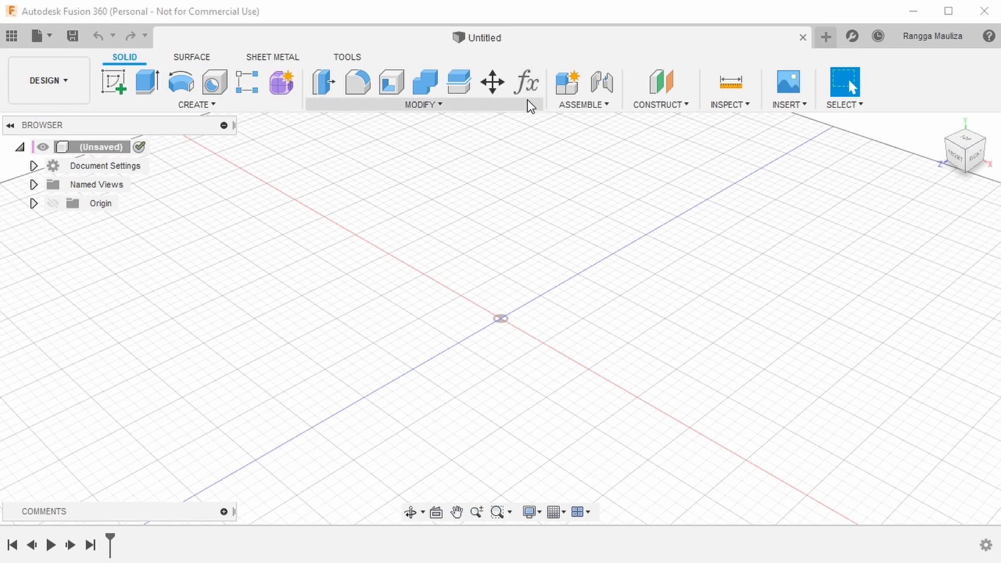
# Open the Parameters dialog, reposition it over the canvas and widen its Parameter column
pyautogui.click(449, 103)
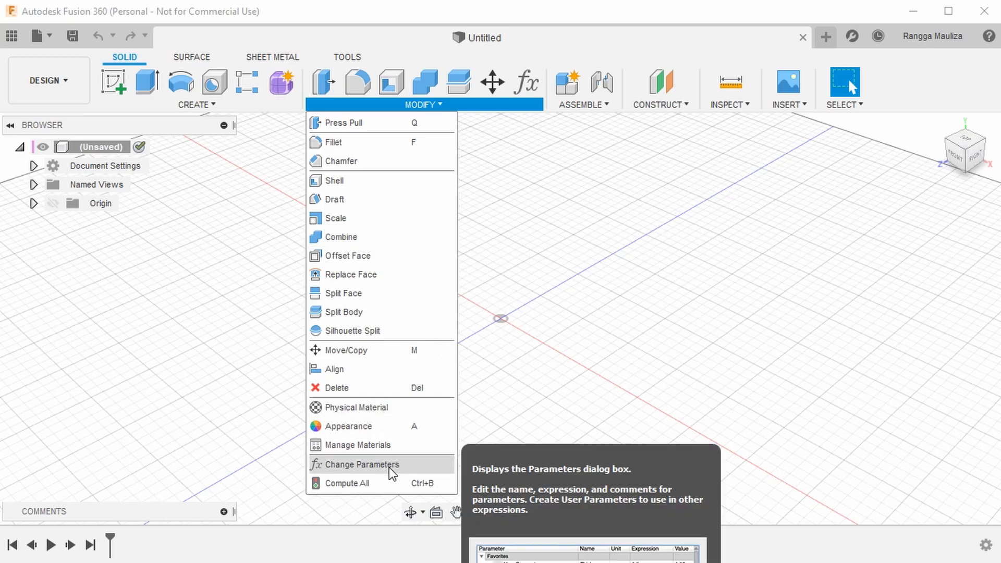
pyautogui.click(446, 464)
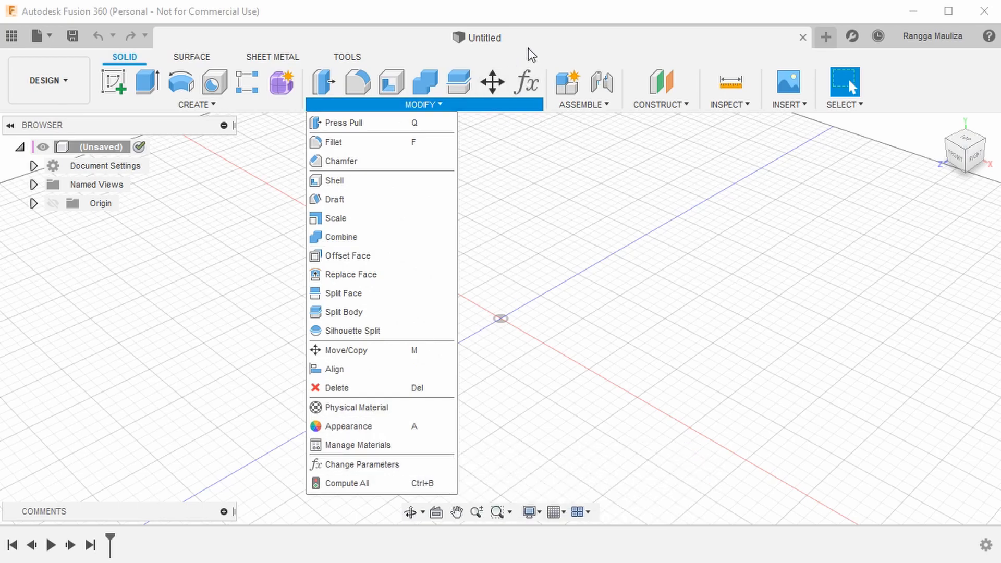
pyautogui.click(528, 82)
pyautogui.moveTo(815, 94); pyautogui.dragTo(423, 124)
pyautogui.click(390, 105)
pyautogui.click(537, 129)
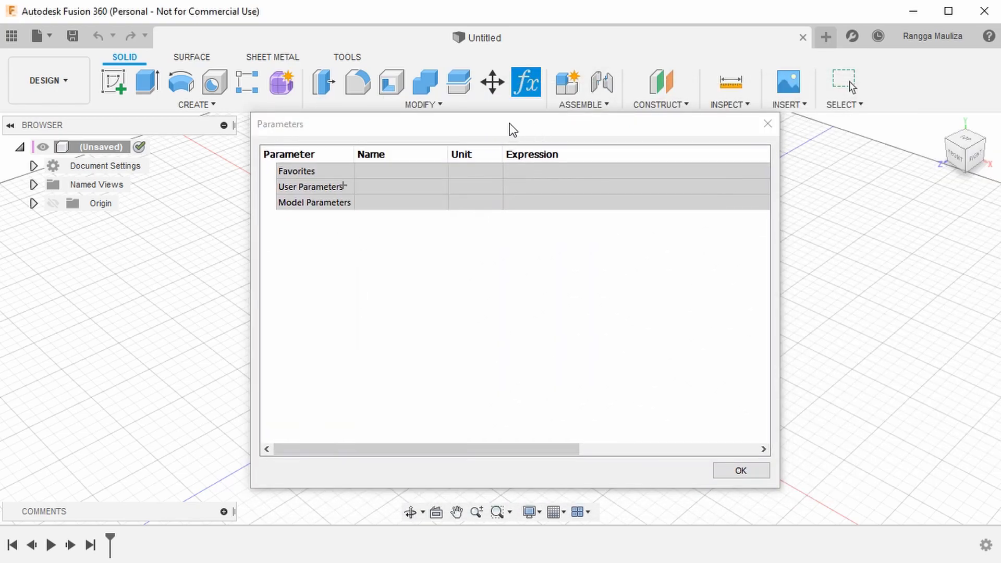
pyautogui.moveTo(509, 124); pyautogui.dragTo(454, 81)
pyautogui.moveTo(300, 111); pyautogui.dragTo(321, 111)
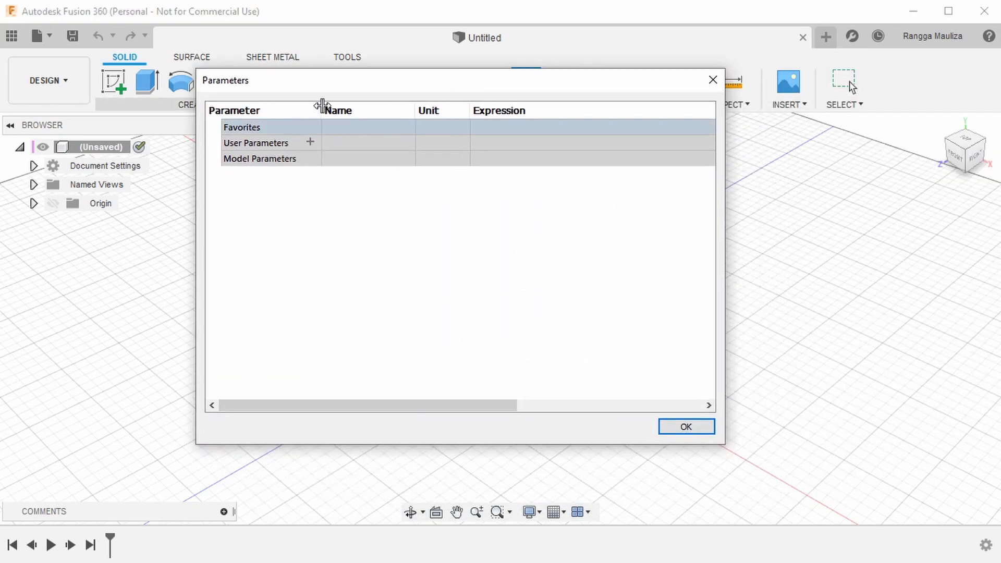
# Add a user parameter named MaterialTebal with the expression 15 mm
pyautogui.click(310, 143)
pyautogui.write('mat')
pyautogui.press('BackSpace')
pyautogui.press('BackSpace')
pyautogui.press('BackSpace')
pyautogui.write('MaterialTebal')
pyautogui.press('Tab')
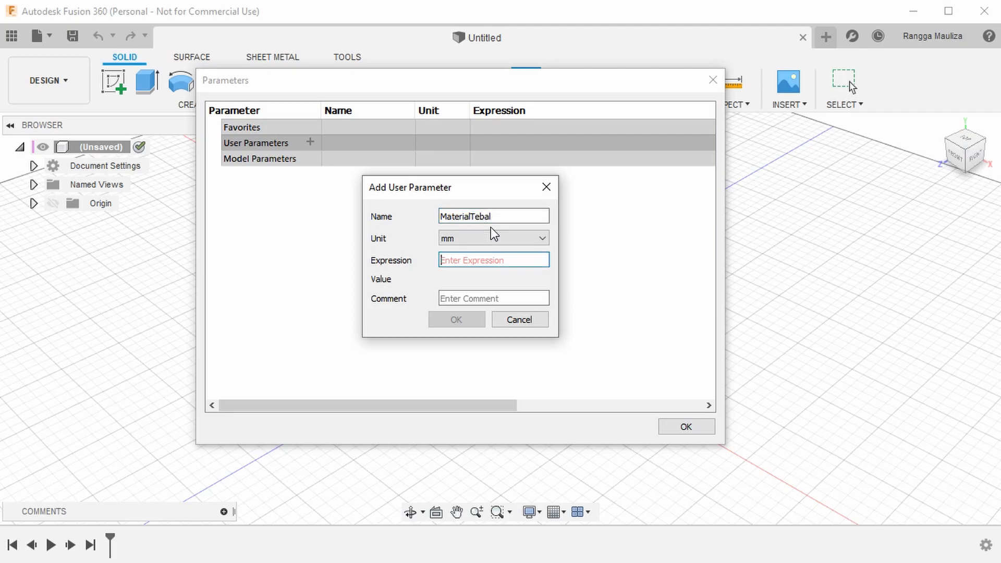
pyautogui.write('15')
pyautogui.press('Return')
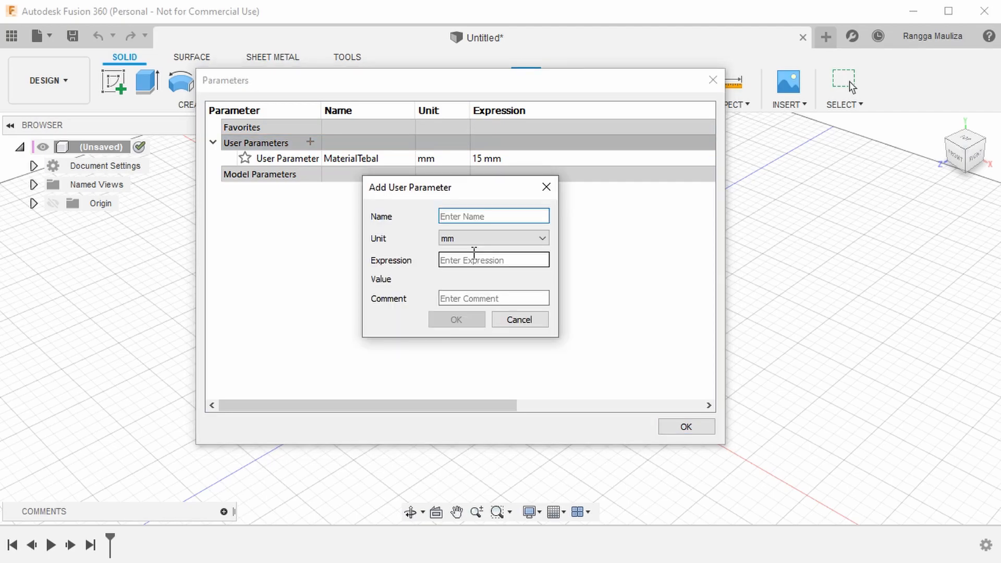
# Add a user parameter named TotalPanjang with the expression 400 mm
pyautogui.write('TotalPanjang')
pyautogui.press('Tab')
pyautogui.press('Tab')
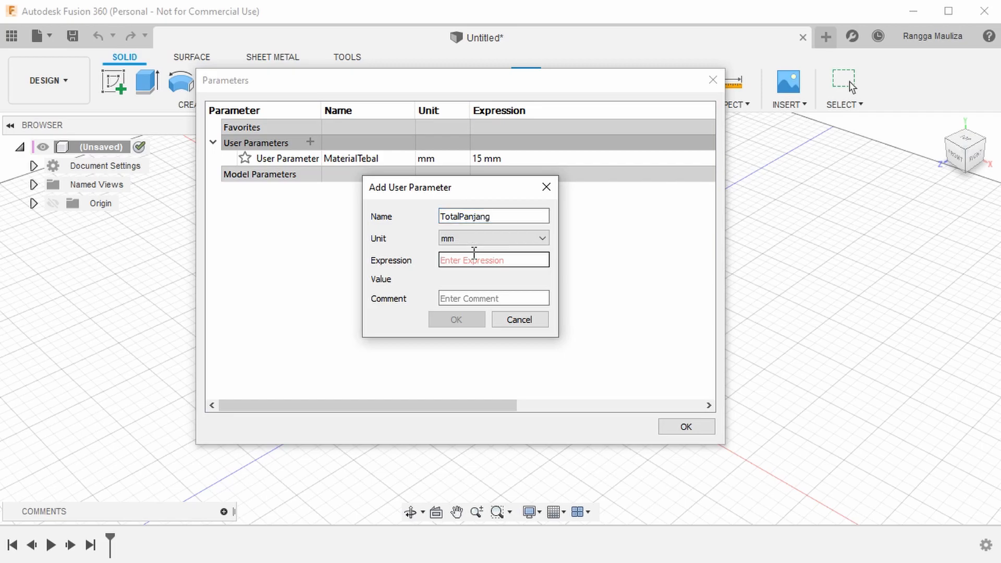
pyautogui.write('400')
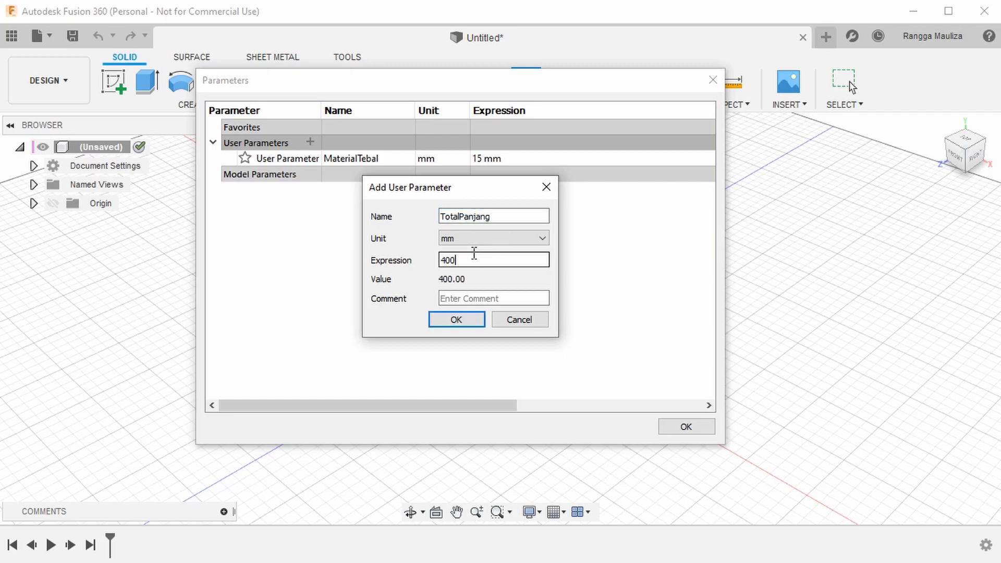
pyautogui.press('Return')
# Add a user parameter named TotalLebar with the expression 300 mm
pyautogui.click(311, 142)
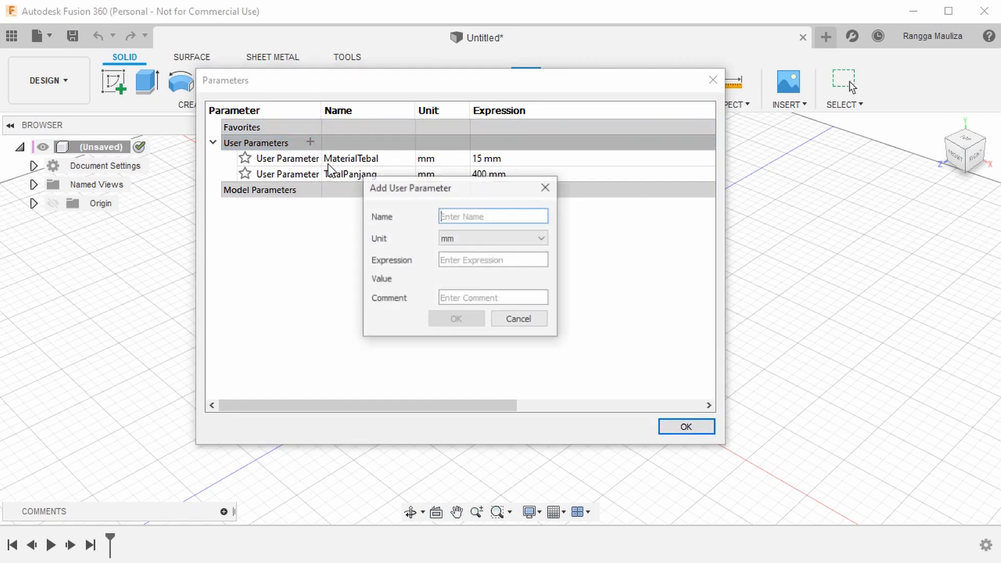
pyautogui.write('Total')
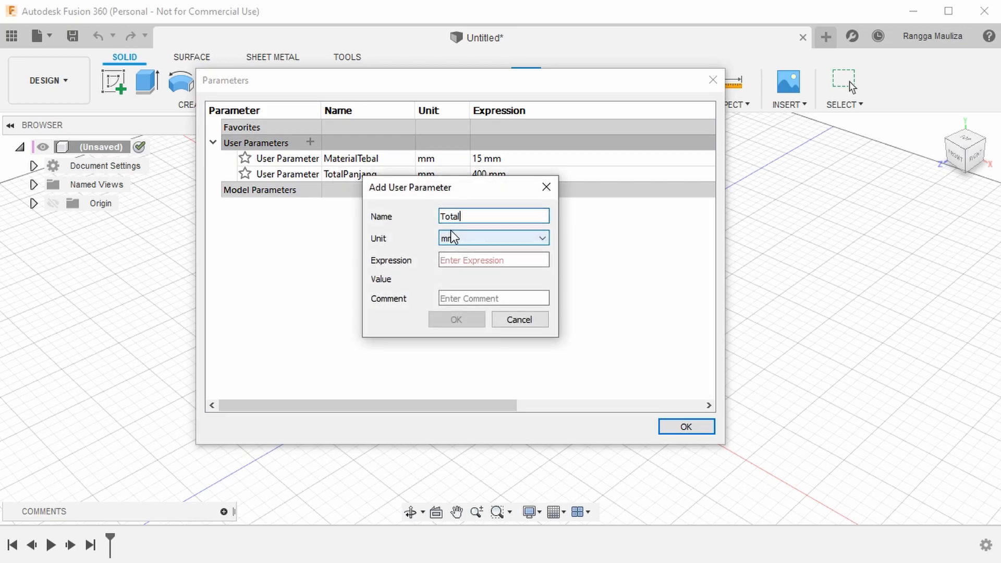
pyautogui.write('Lebar')
pyautogui.press('Tab')
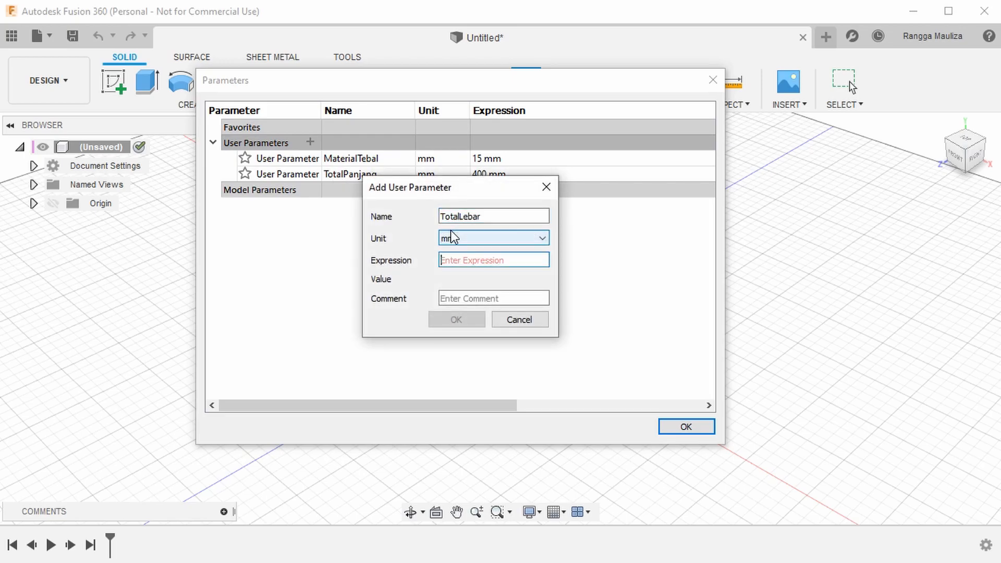
pyautogui.write('300')
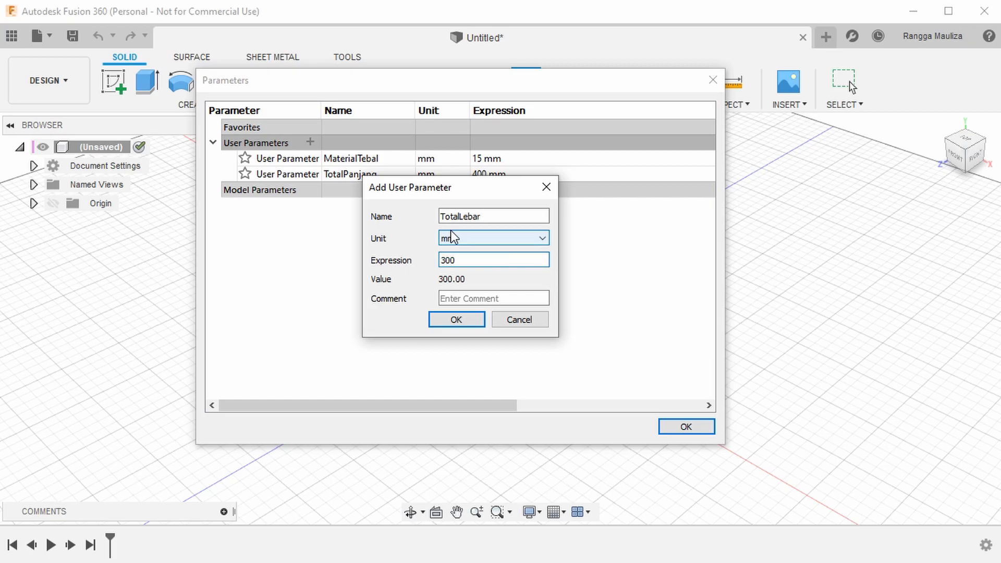
pyautogui.press('Return')
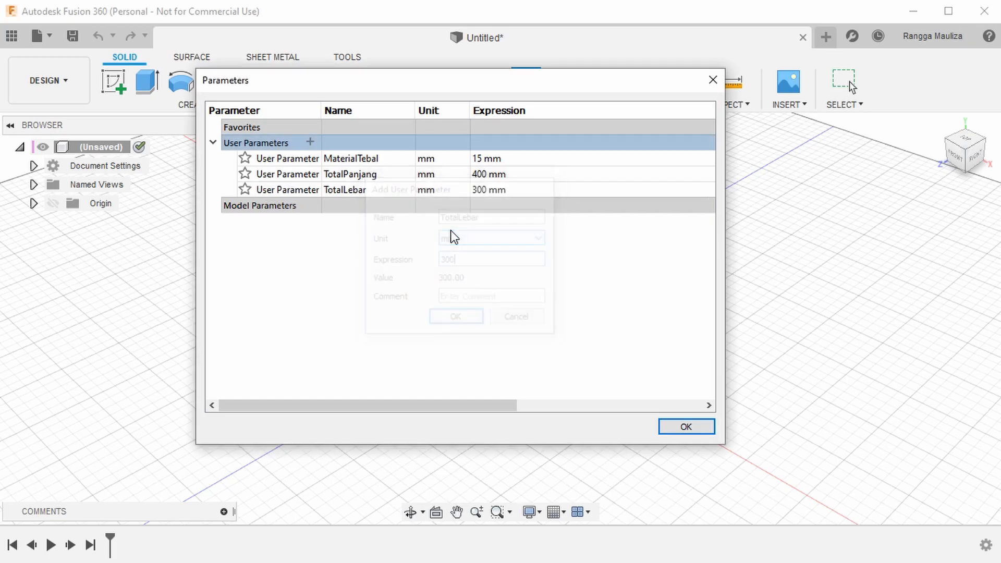
# Add a user parameter named TotalTinggi with the expression 600 mm
pyautogui.click(311, 142)
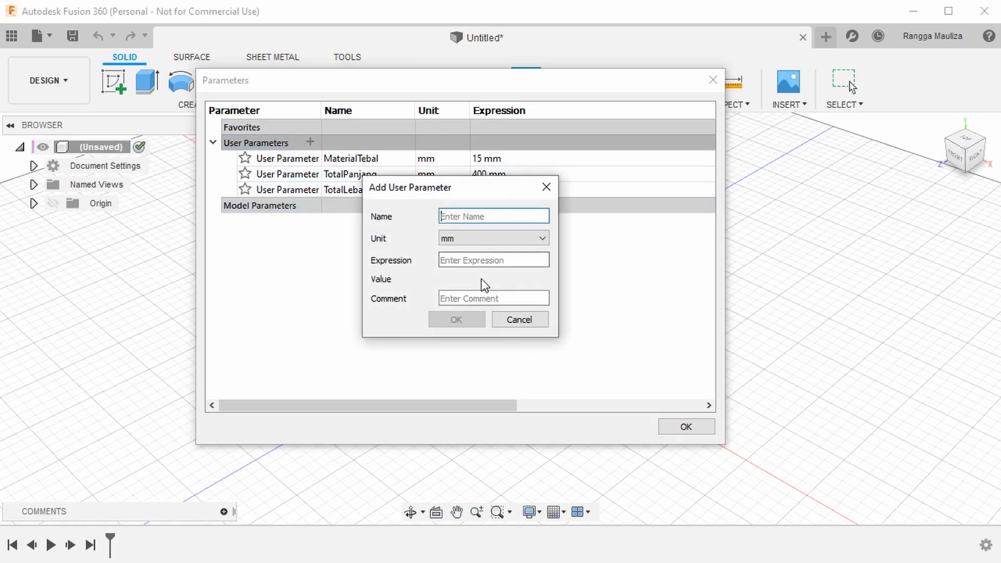
pyautogui.write('TotalTinggi')
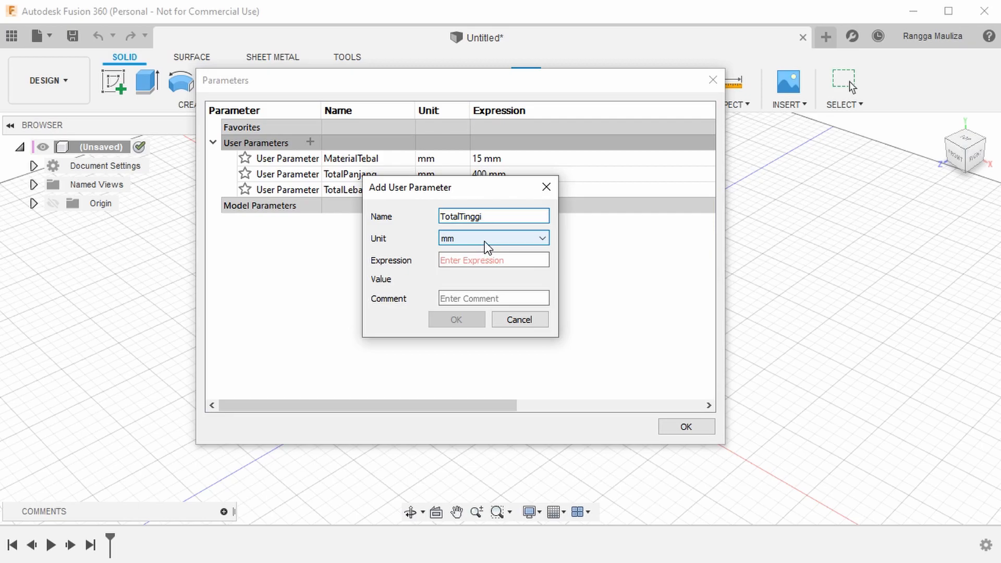
pyautogui.click(533, 256)
pyautogui.write('600')
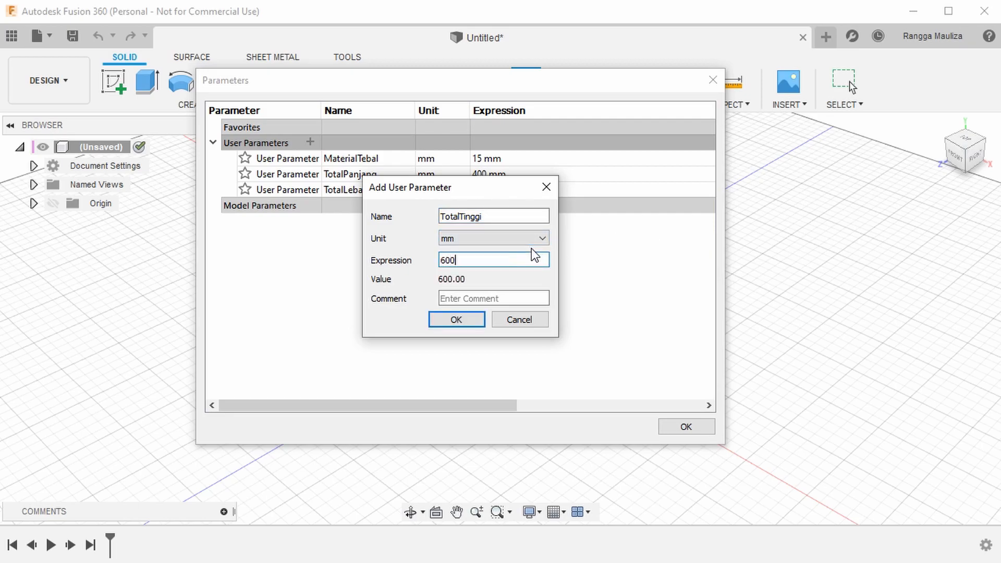
pyautogui.press('Return')
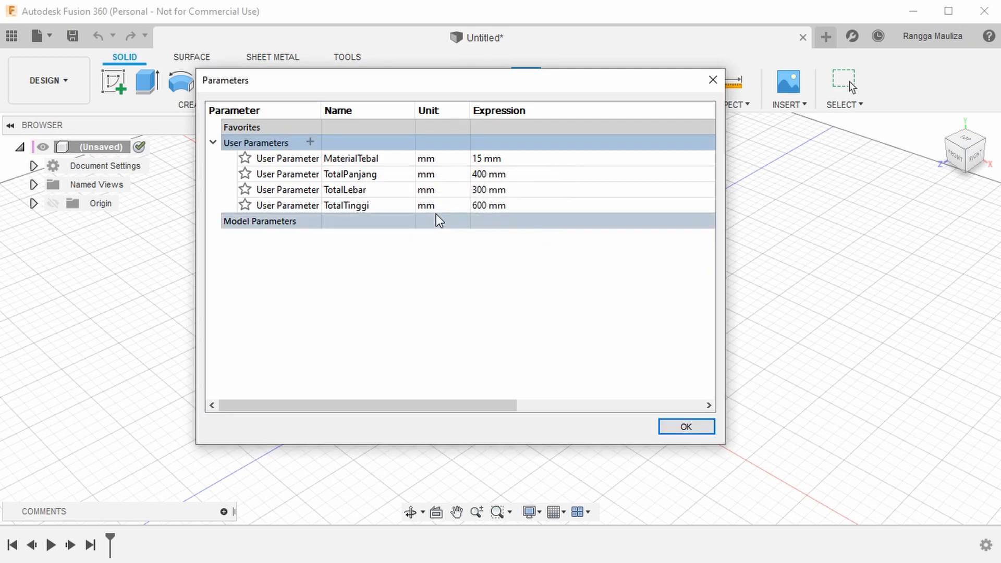
# Add a user parameter named KakiTinggi with the expression 30 mm
pyautogui.click(310, 142)
pyautogui.write('KakiTinggi')
pyautogui.press('Tab')
pyautogui.write('3')
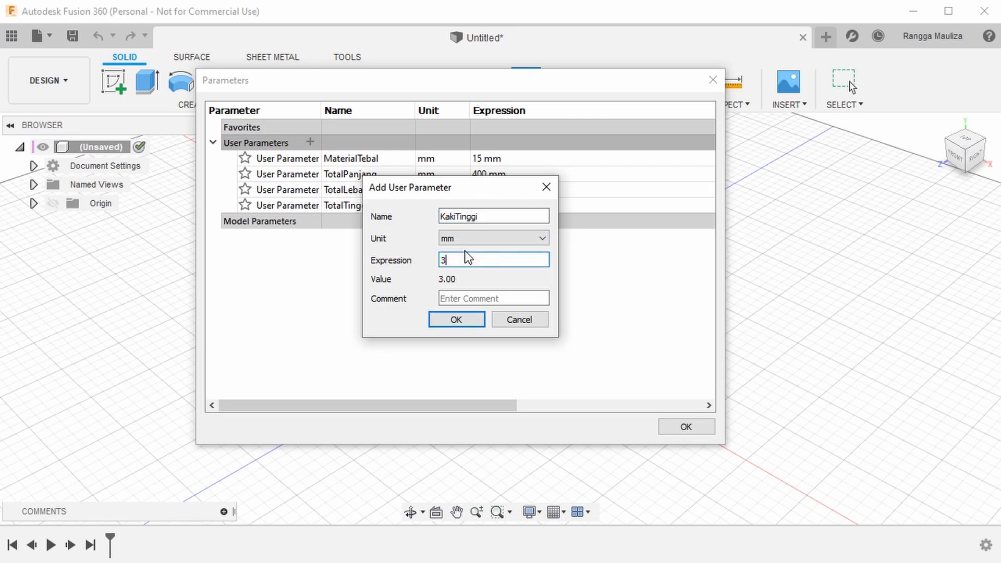
pyautogui.write('0')
pyautogui.press('Return')
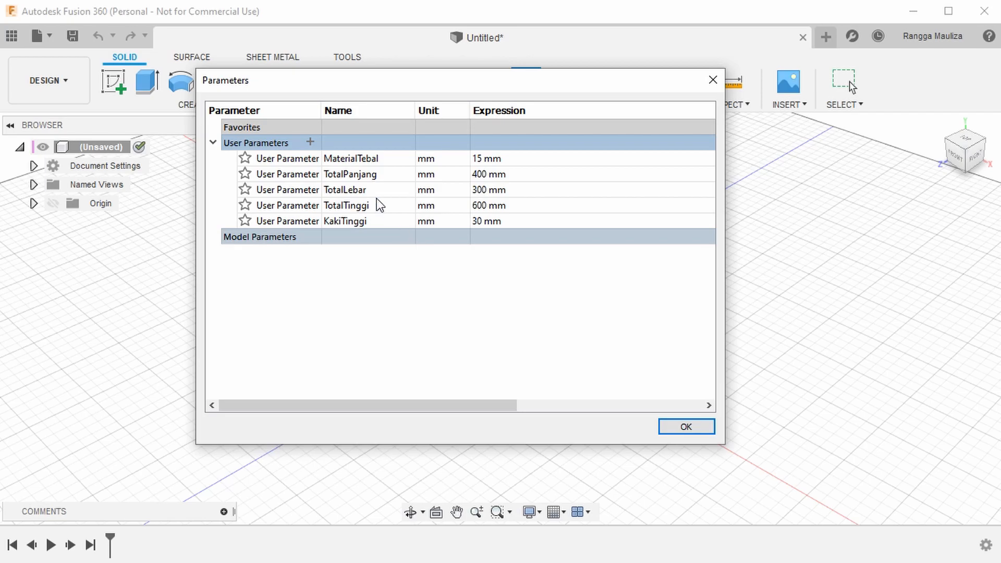
# Add a user parameter named RakKosong with the expression 150 mm
pyautogui.click(311, 142)
pyautogui.write('RakK')
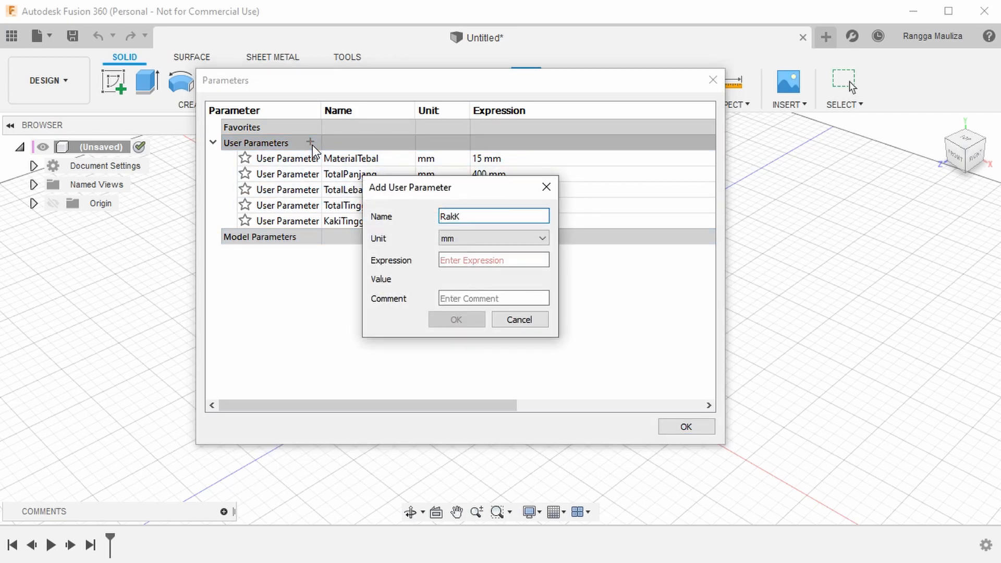
pyautogui.write('osong')
pyautogui.press('Tab')
pyautogui.press('Tab')
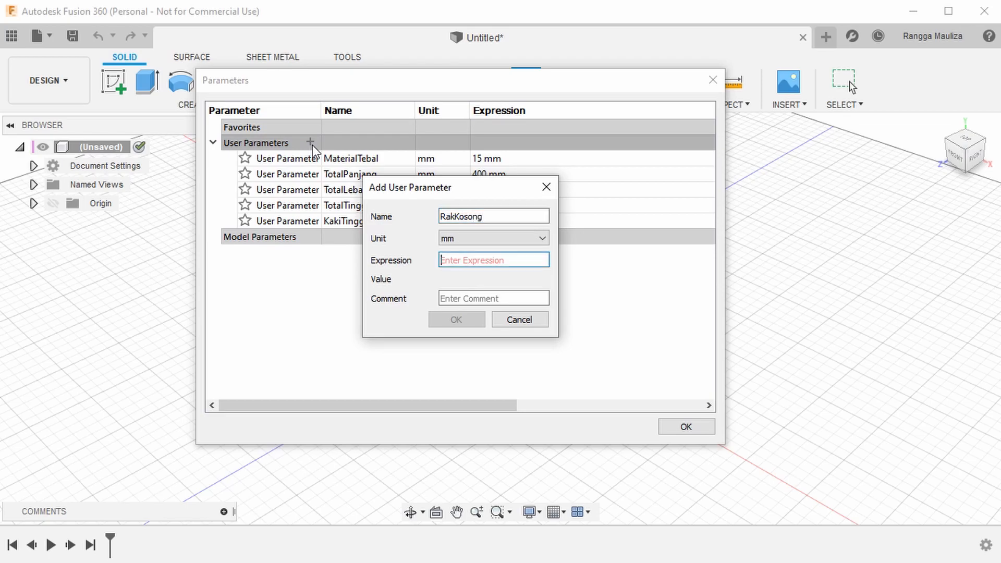
pyautogui.write('150')
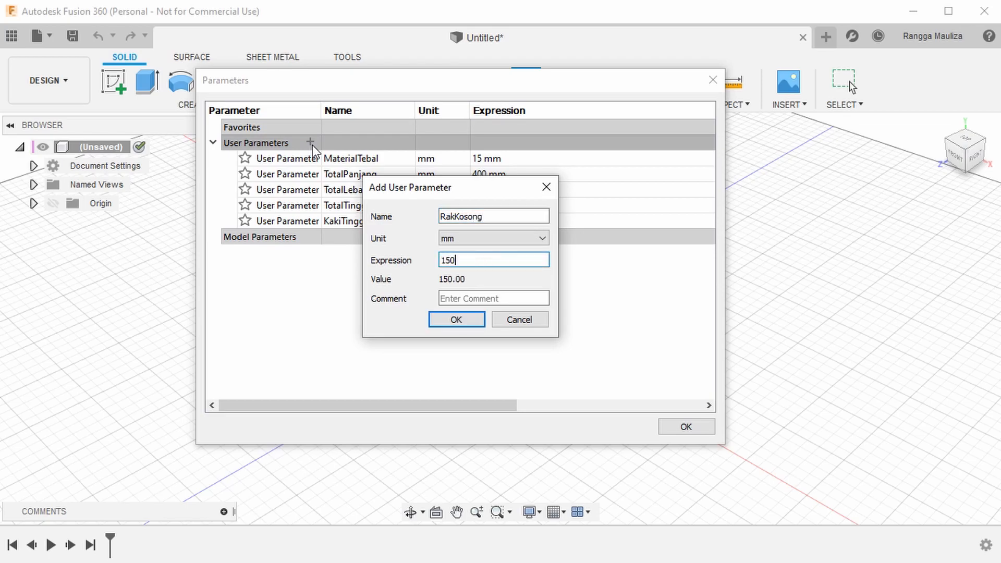
pyautogui.press('Return')
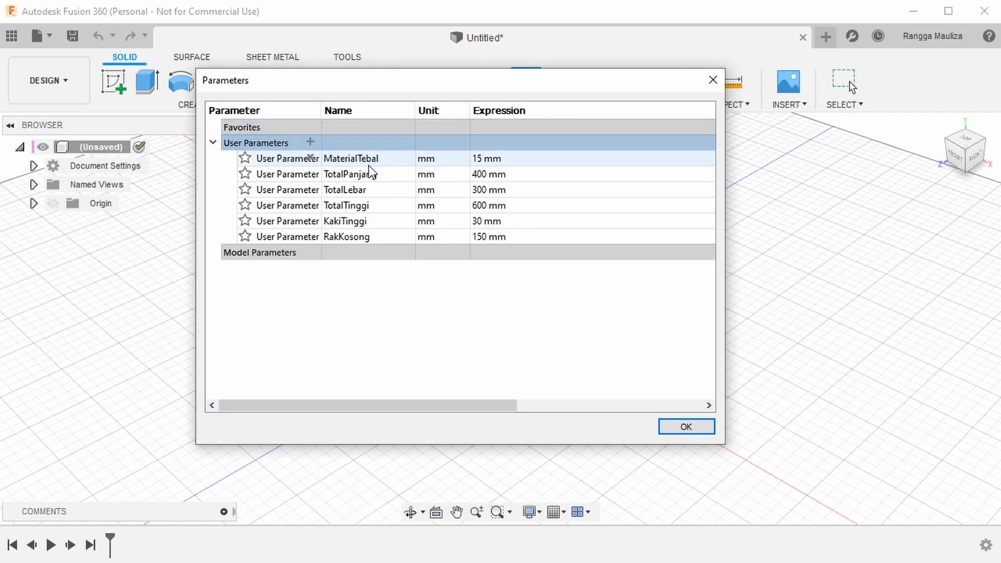
# Add a user parameter named LaciJumlah with No Units and the expression 2
pyautogui.click(310, 142)
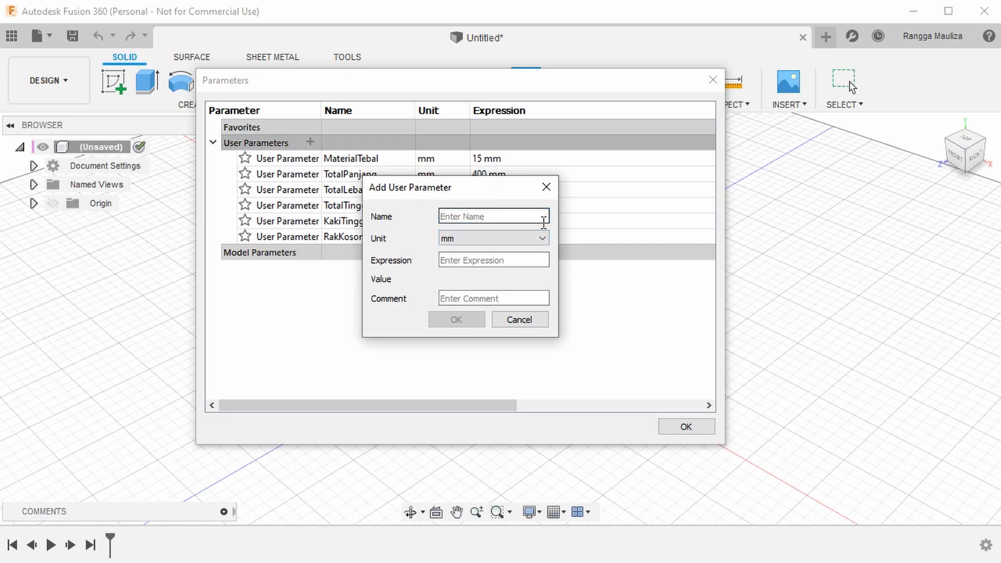
pyautogui.write('LaciJumlah')
pyautogui.press('Tab')
pyautogui.press('Tab')
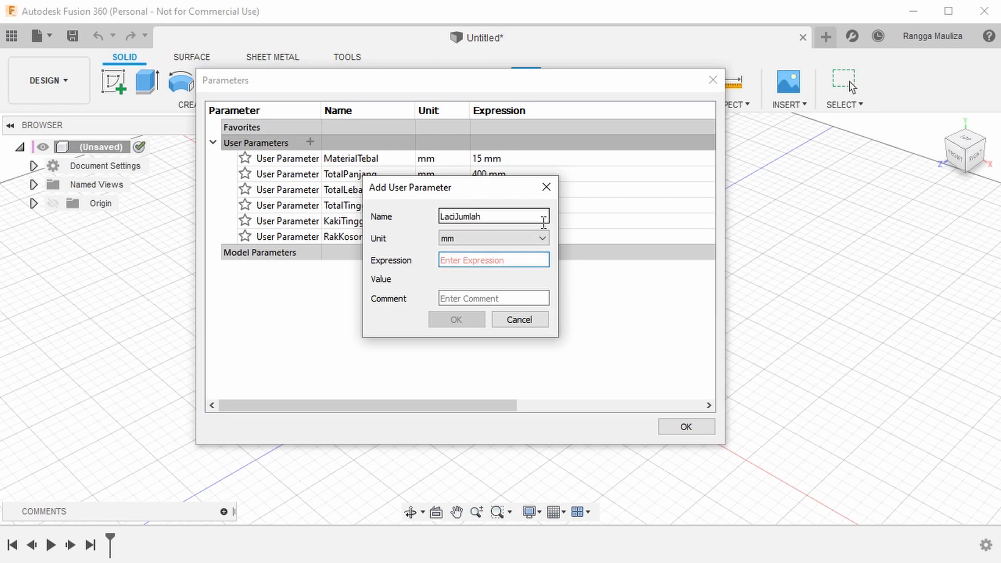
pyautogui.click(528, 239)
pyautogui.click(507, 254)
pyautogui.click(508, 263)
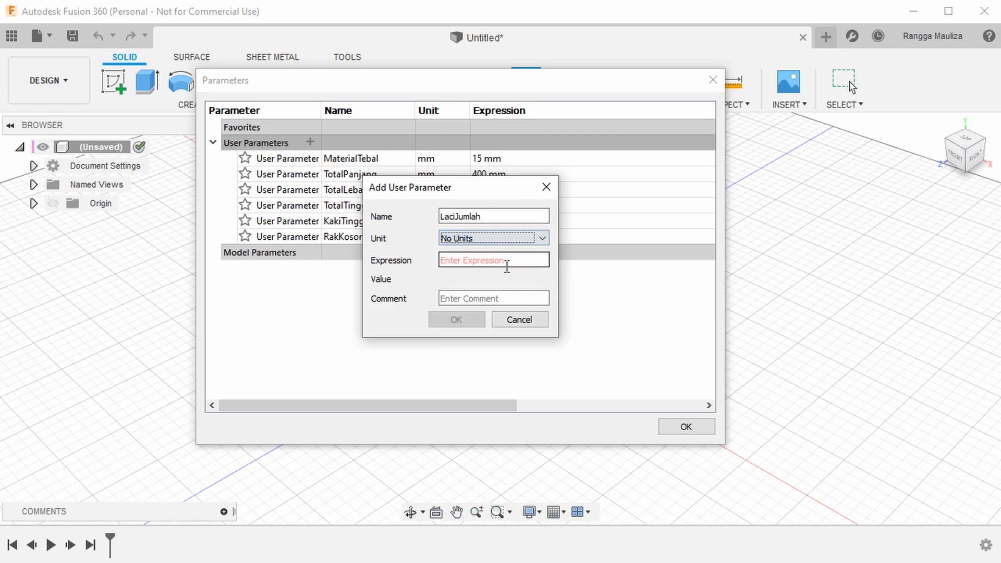
pyautogui.write('2')
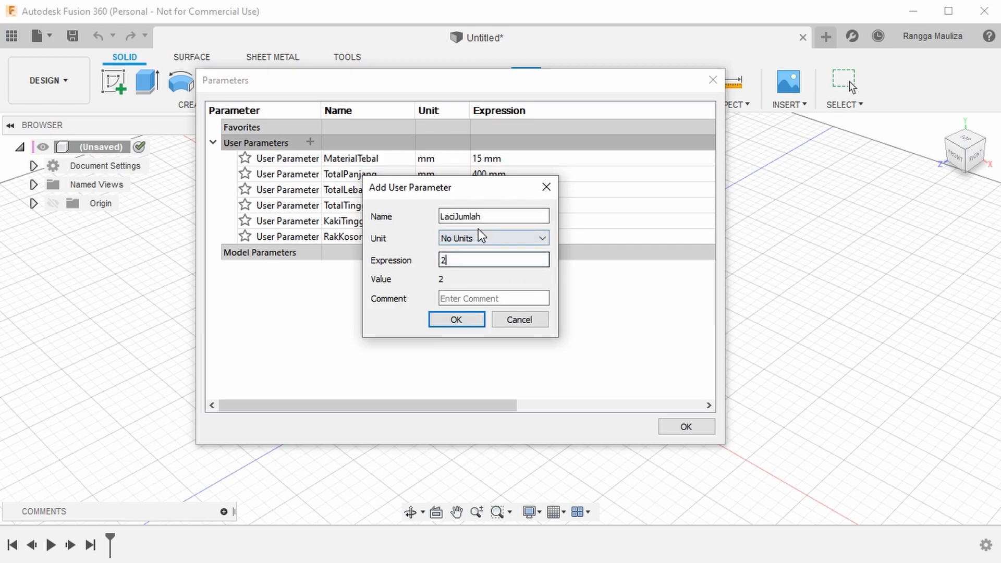
pyautogui.press('Return')
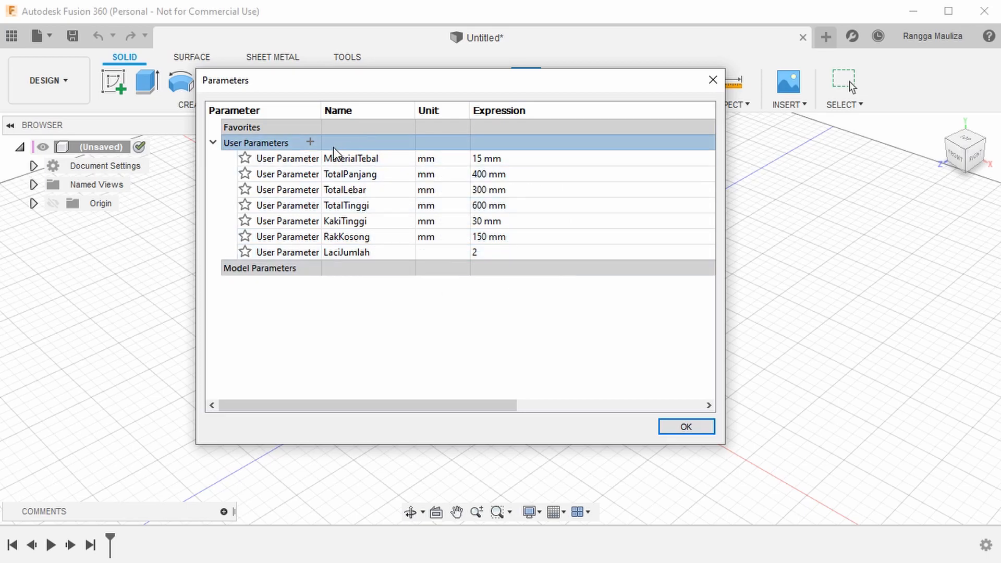
# Add a user parameter named MukaLaciTinggi in mm with the expression TotalTinggi-KakiTinggi-(2*MaterialTebal)
pyautogui.click(310, 142)
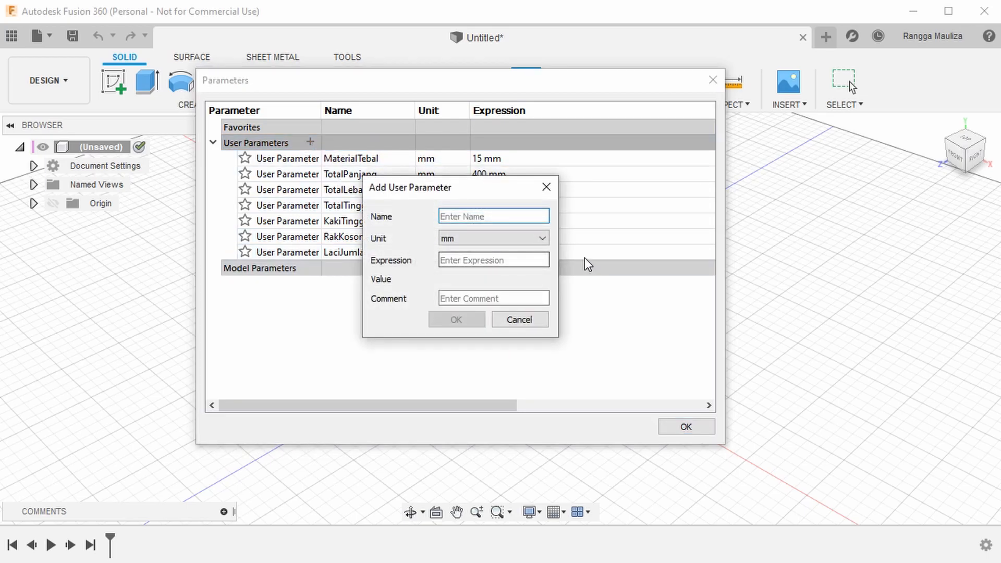
pyautogui.write('Muka')
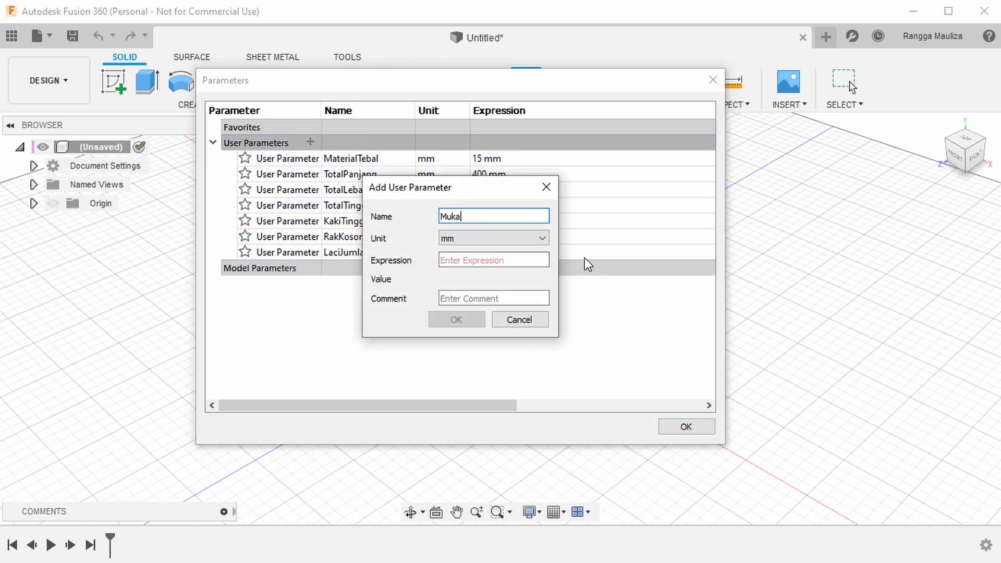
pyautogui.write('LaciTinggi')
pyautogui.press('Tab')
pyautogui.press('Tab')
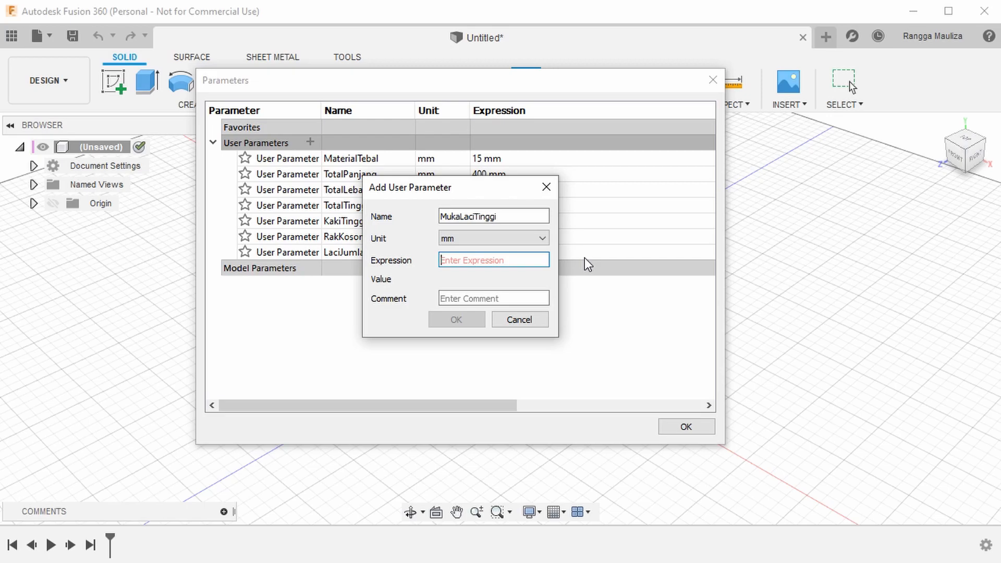
pyautogui.write('totalto')
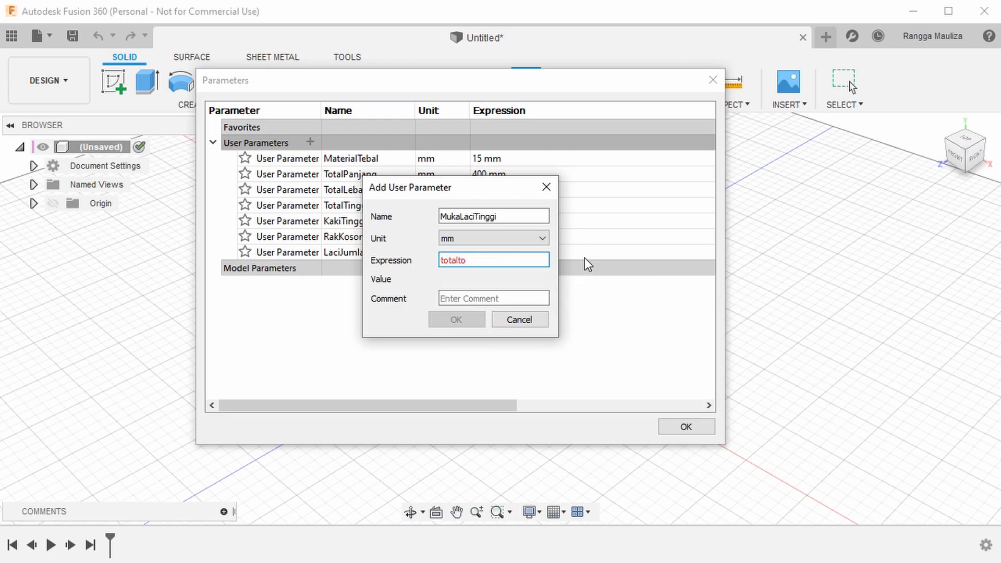
pyautogui.press('BackSpace')
pyautogui.write('ing')
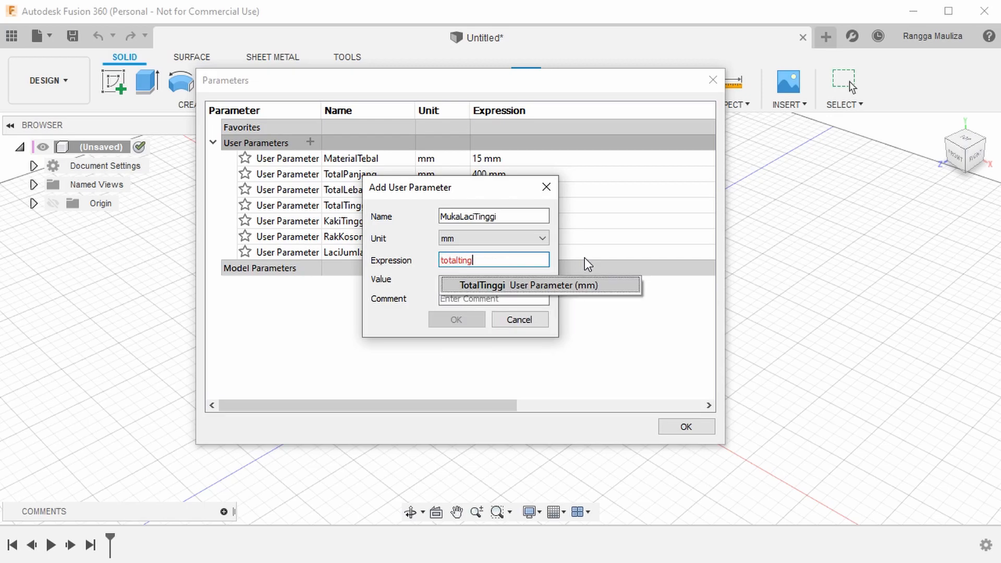
pyautogui.write('gi-kak')
pyautogui.press('Return')
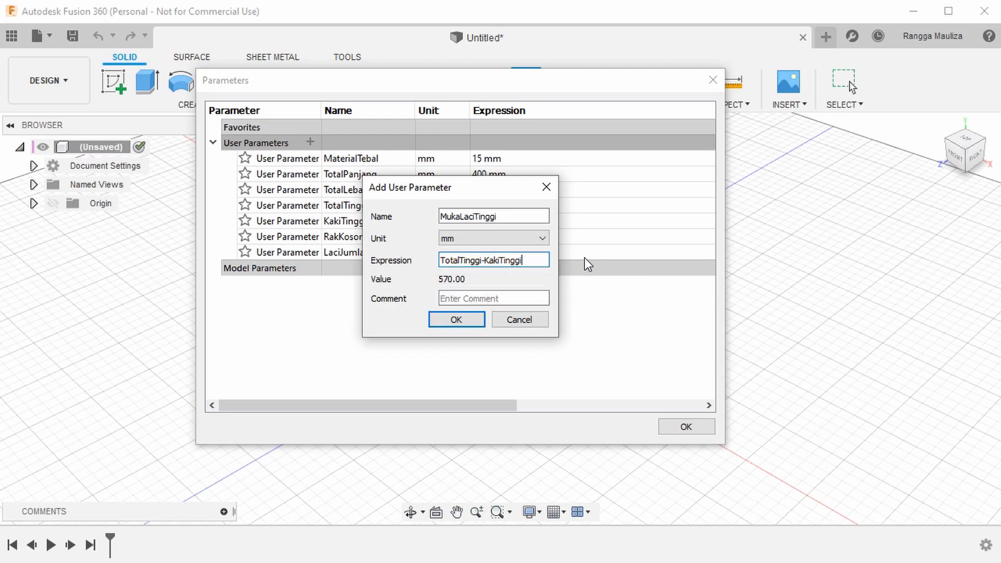
pyautogui.write('-(2')
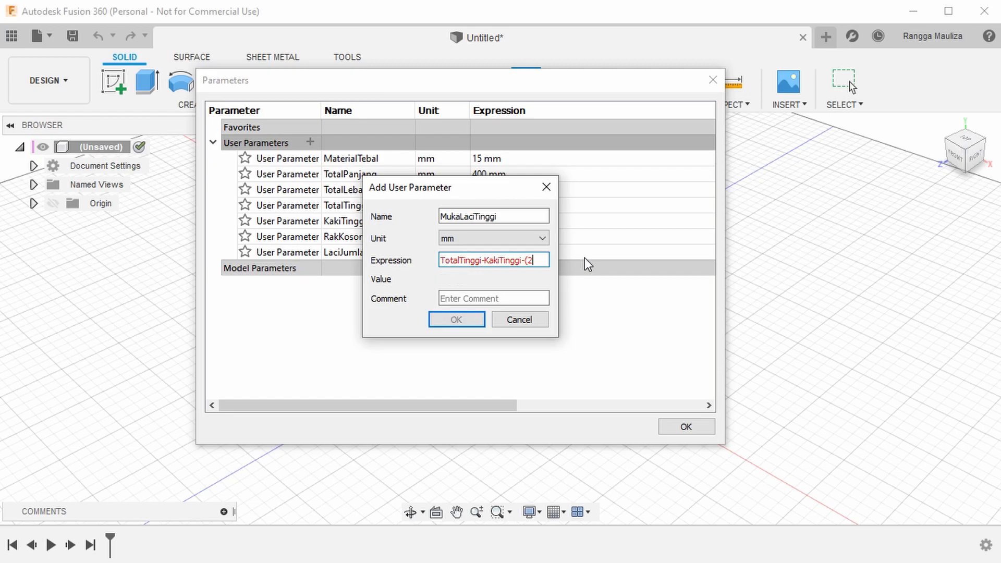
pyautogui.write('*')
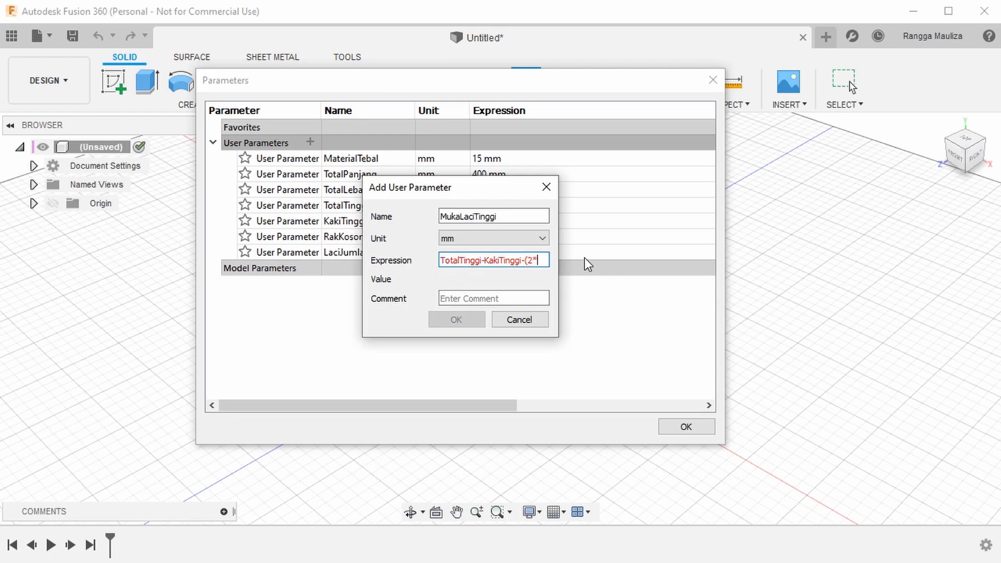
pyautogui.write('MaterialTebal')
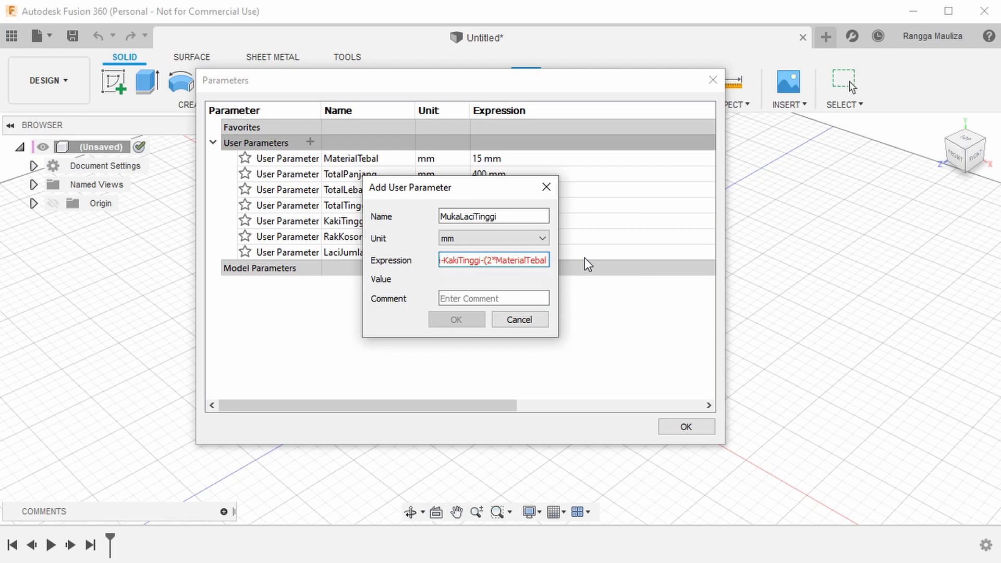
pyautogui.write(')')
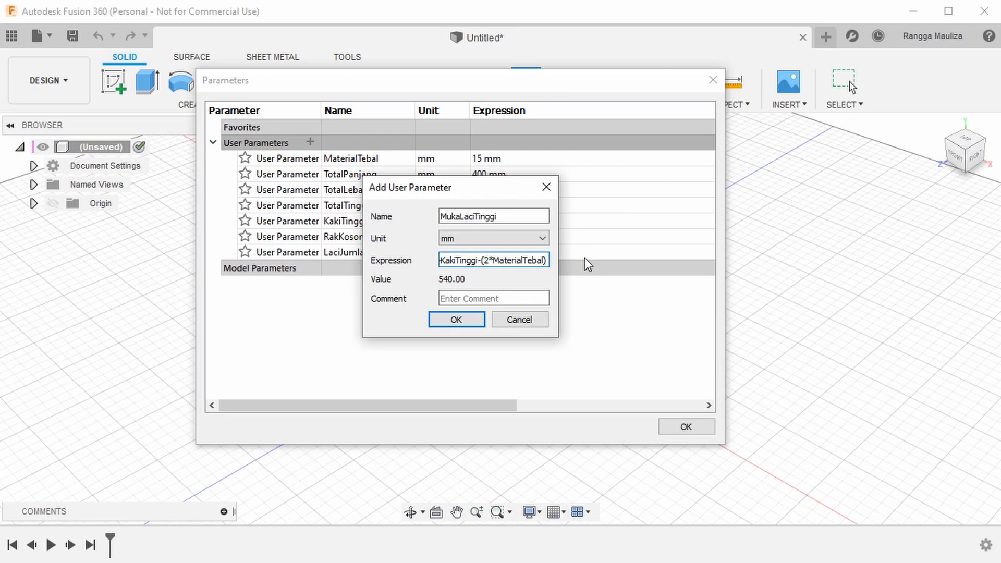
pyautogui.press('Return')
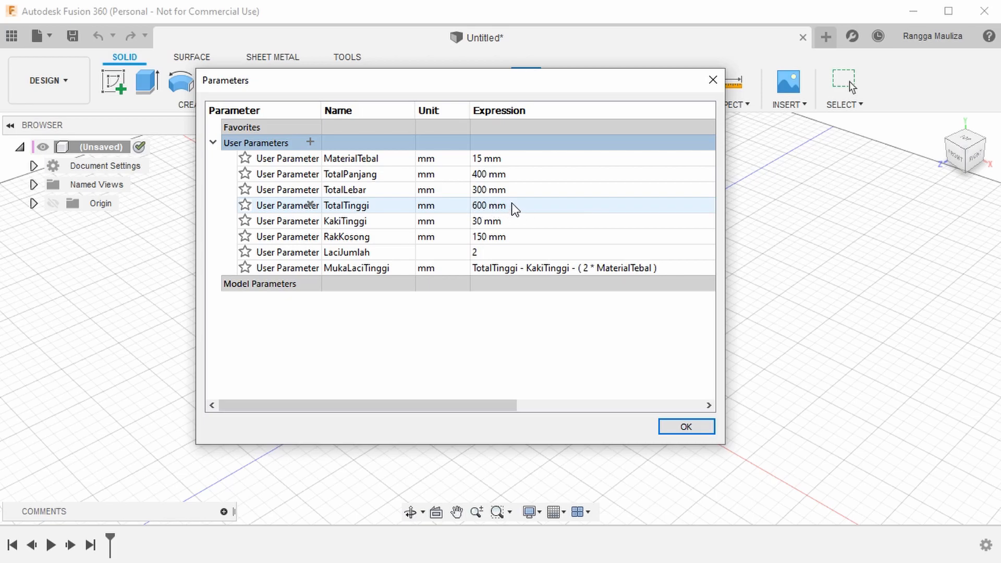
# Add a user parameter named MukaLaciPanjang in mm with the expression TotalPanjang-(2*MaterialTebal)
pyautogui.click(310, 142)
pyautogui.write('Muka')
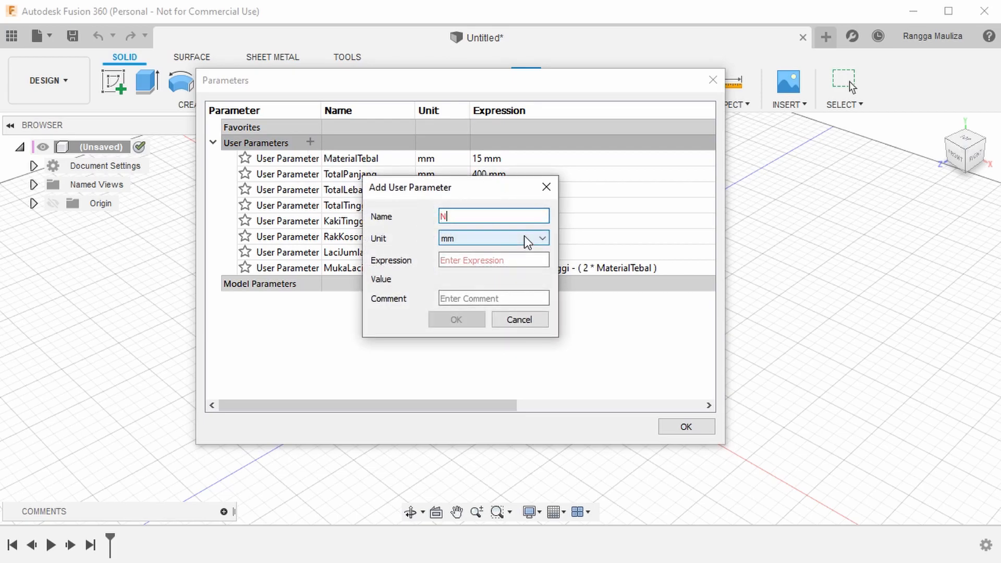
pyautogui.press('BackSpace')
pyautogui.press('BackSpace')
pyautogui.press('BackSpace')
pyautogui.press('BackSpace')
pyautogui.write('MukaLaciPanjang')
pyautogui.press('Tab')
pyautogui.press('Tab')
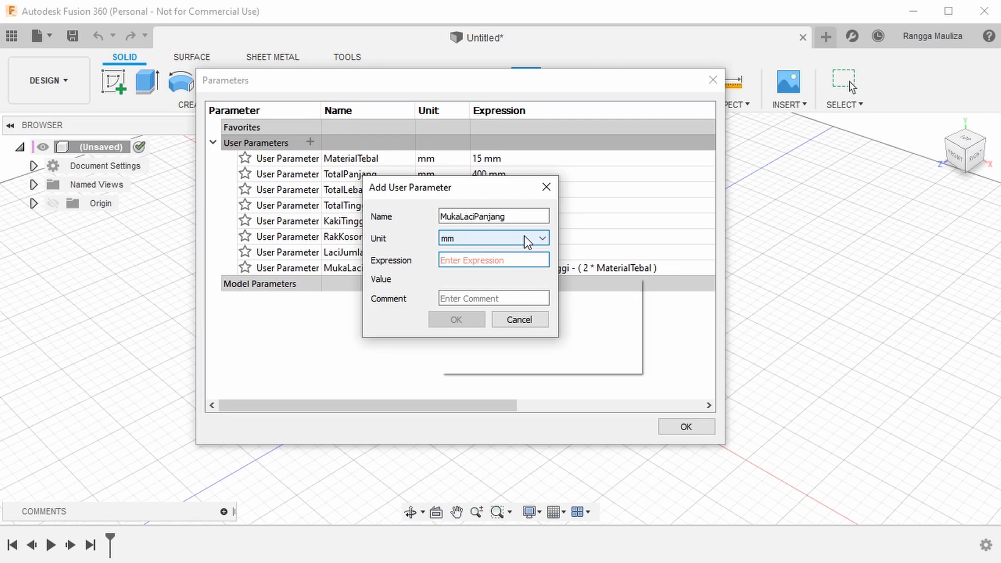
pyautogui.write('total')
pyautogui.press('Return')
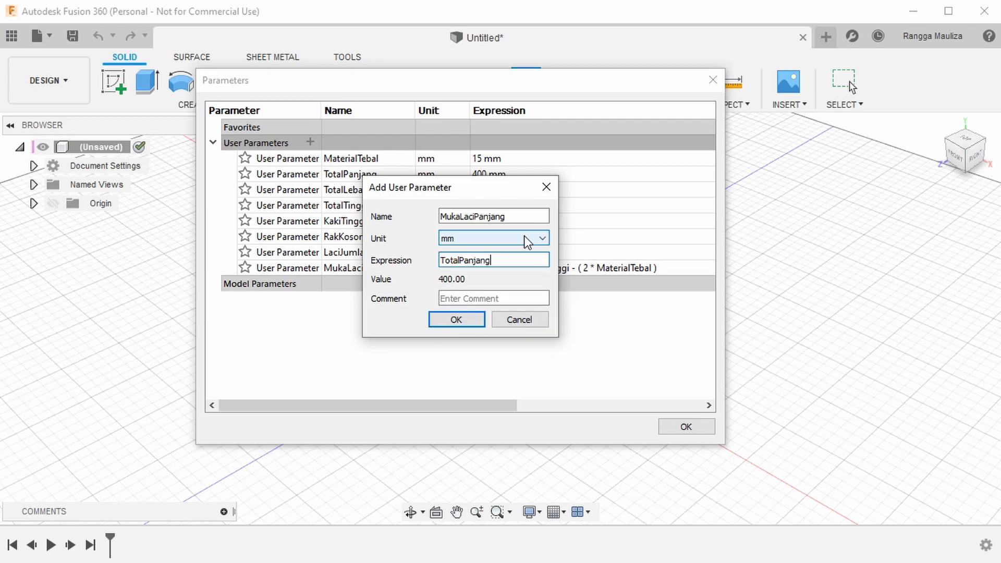
pyautogui.write('-(2')
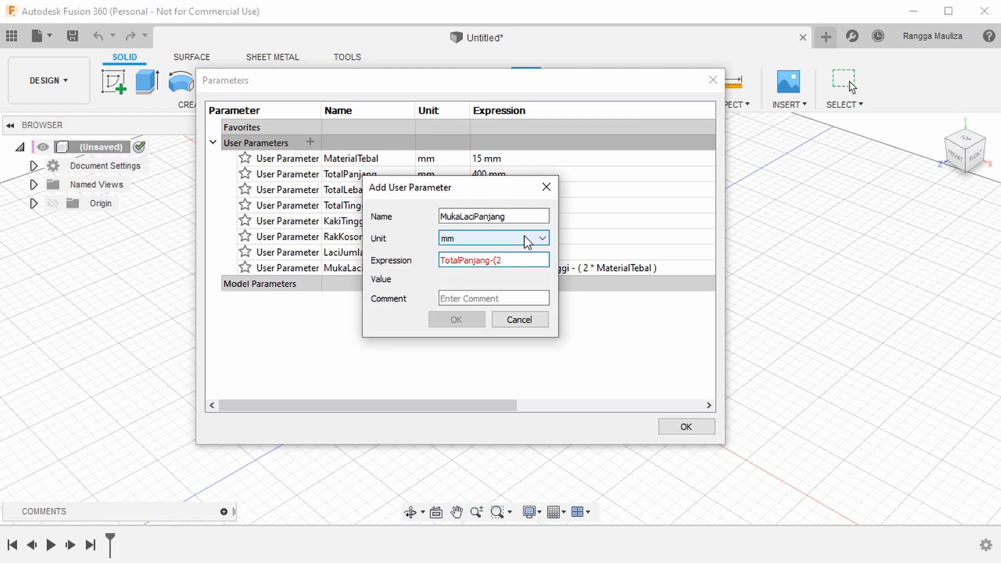
pyautogui.write('x')
pyautogui.press('BackSpace')
pyautogui.write('*MaterialTebal')
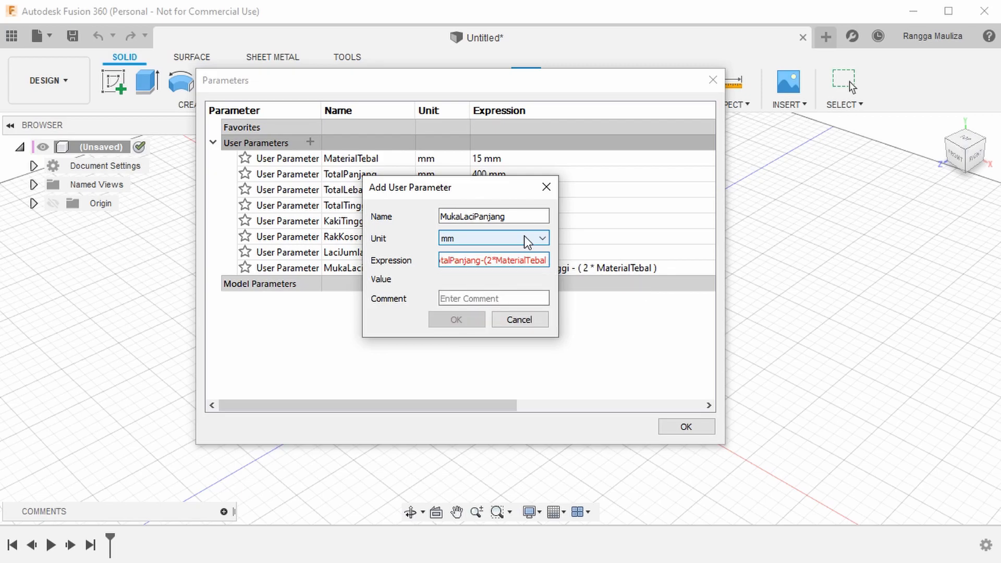
pyautogui.write(')')
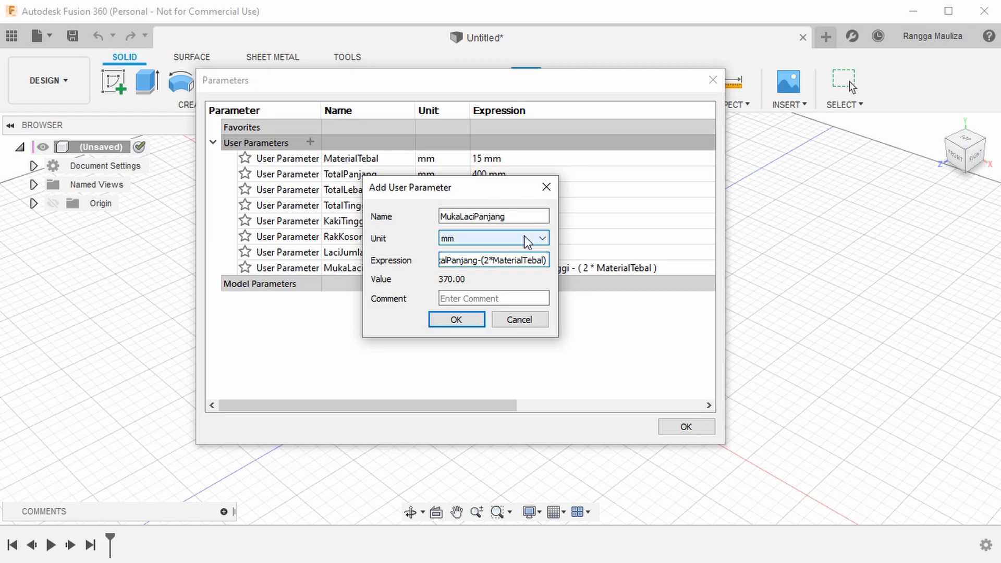
pyautogui.write('-')
pyautogui.write('gap')
pyautogui.press('BackSpace')
pyautogui.press('BackSpace')
pyautogui.press('BackSpace')
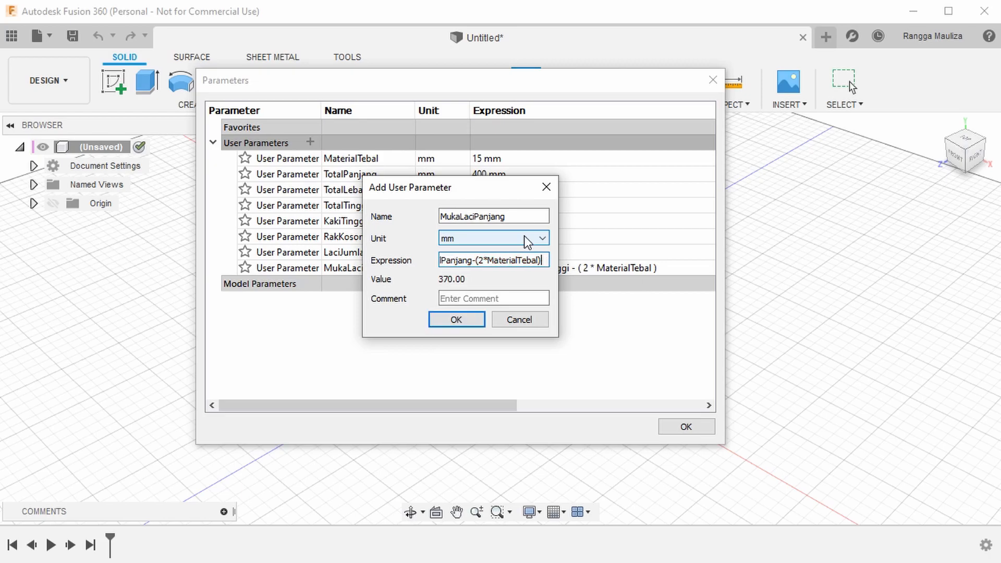
pyautogui.press('BackSpace')
pyautogui.press('Return')
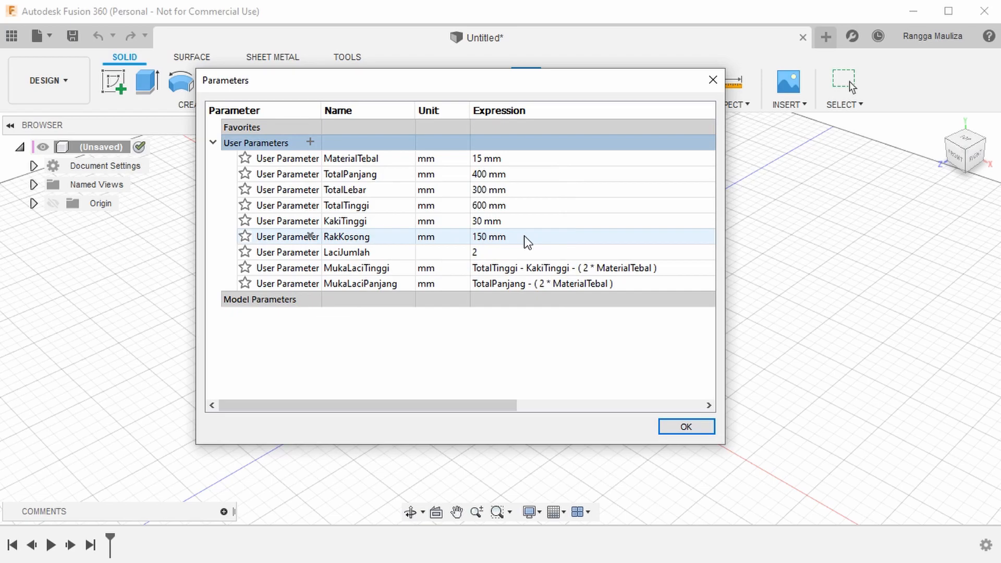
# Add a user parameter named GapLaci with the expression 1 mm
pyautogui.click(311, 142)
pyautogui.write('GapLaci')
pyautogui.press('Tab')
pyautogui.press('Tab')
pyautogui.write('1')
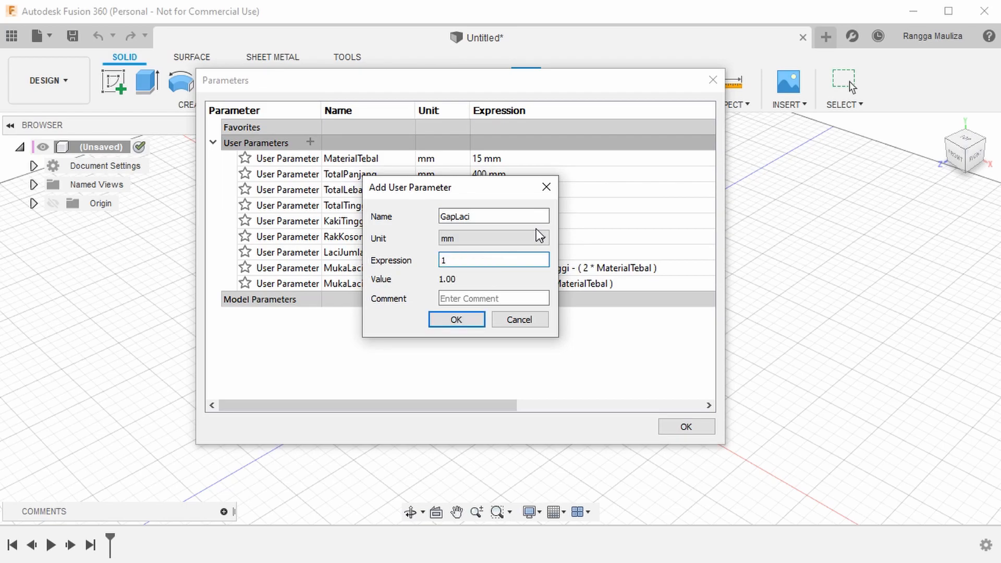
pyautogui.press('Return')
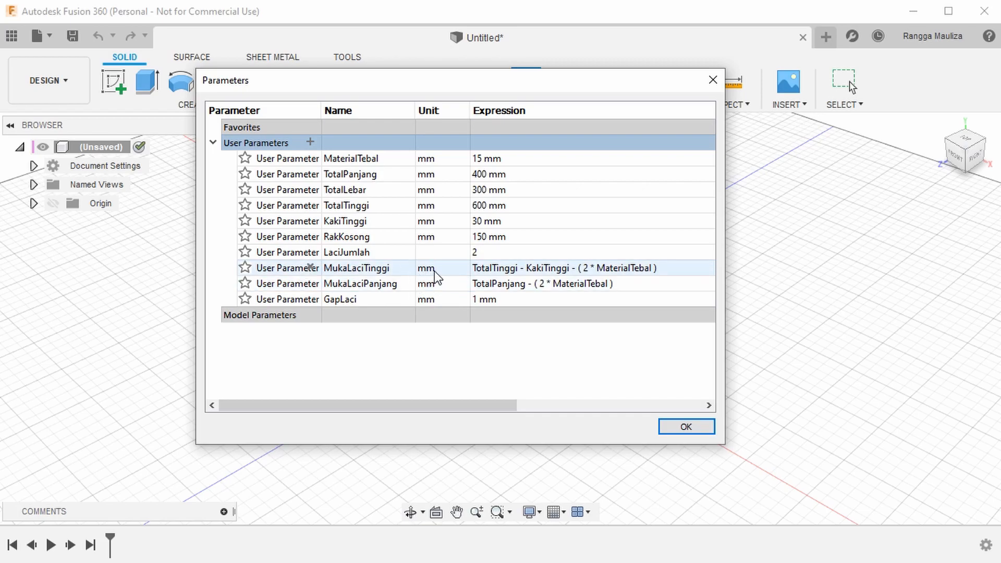
# Subtract GapLaci at the end of the MukaLaciTinggi expression
pyautogui.doubleClick(617, 269)
pyautogui.click(652, 263)
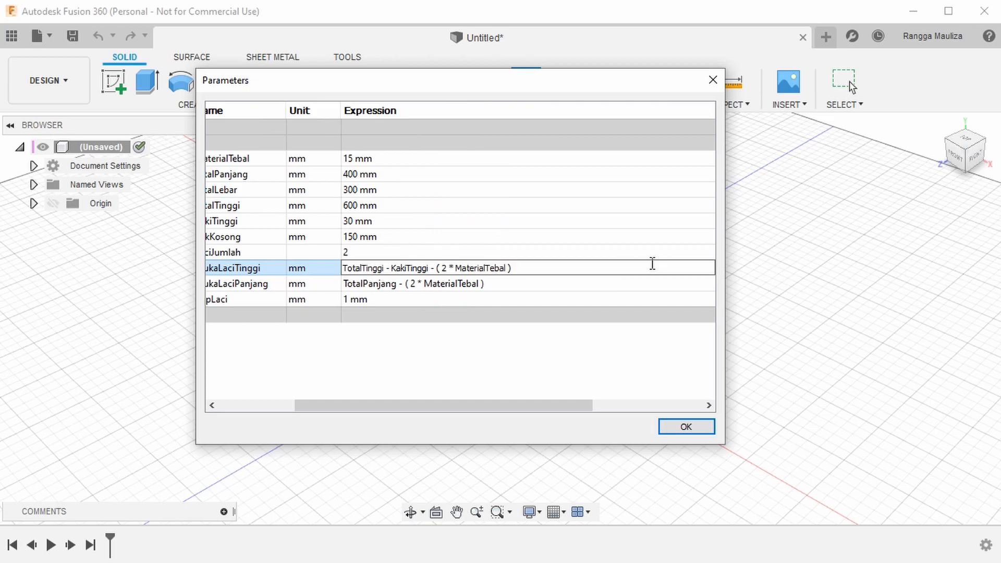
pyautogui.write('-gap')
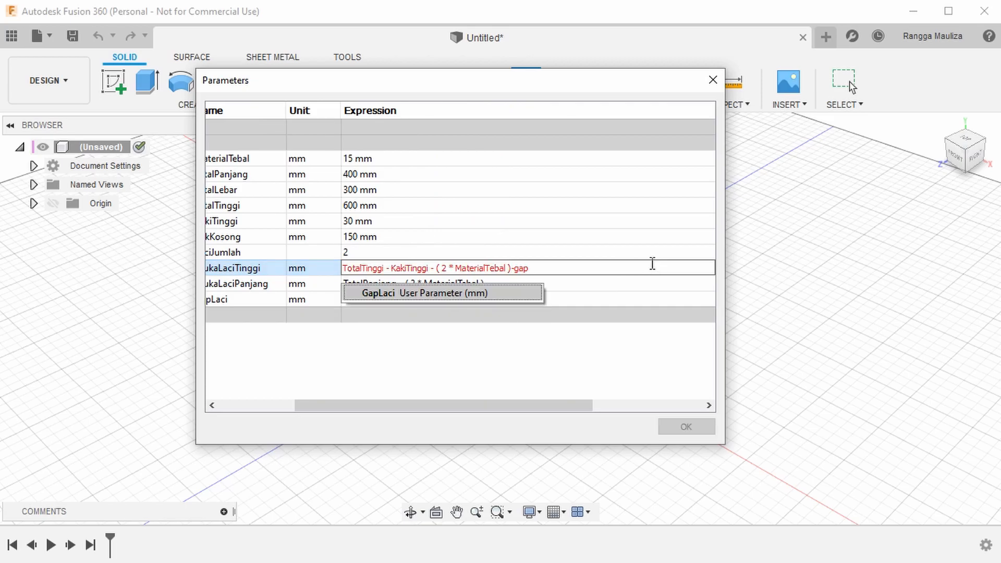
pyautogui.press('Return')
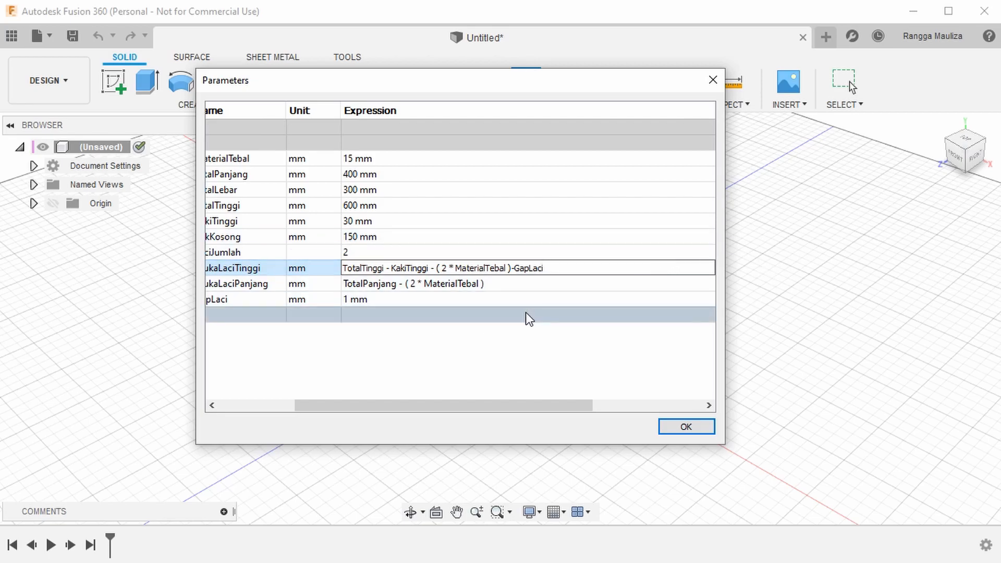
# Subtract GapLaci at the end of the MukaLaciPanjang expression and close the parameters dialog
pyautogui.doubleClick(529, 283)
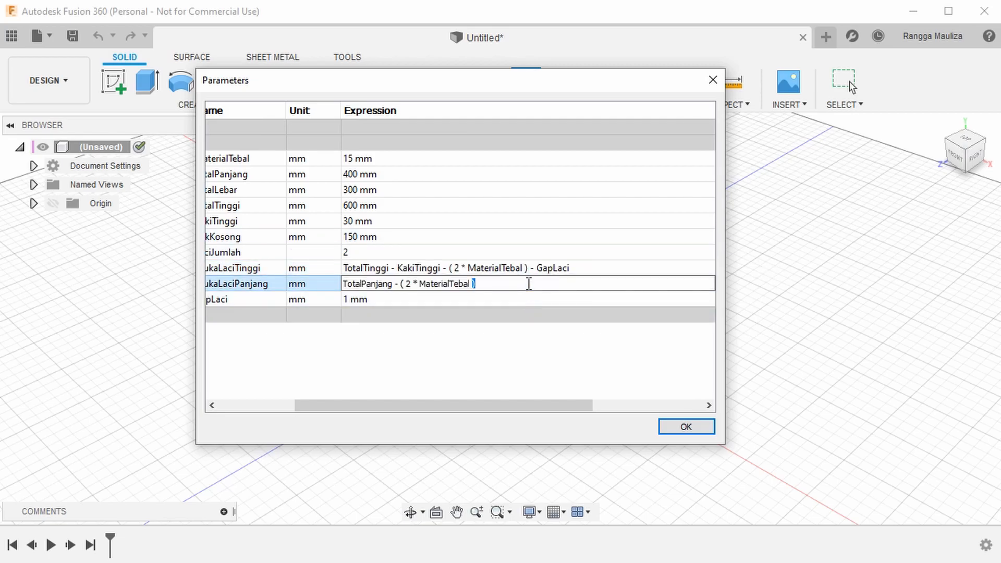
pyautogui.write('-gap')
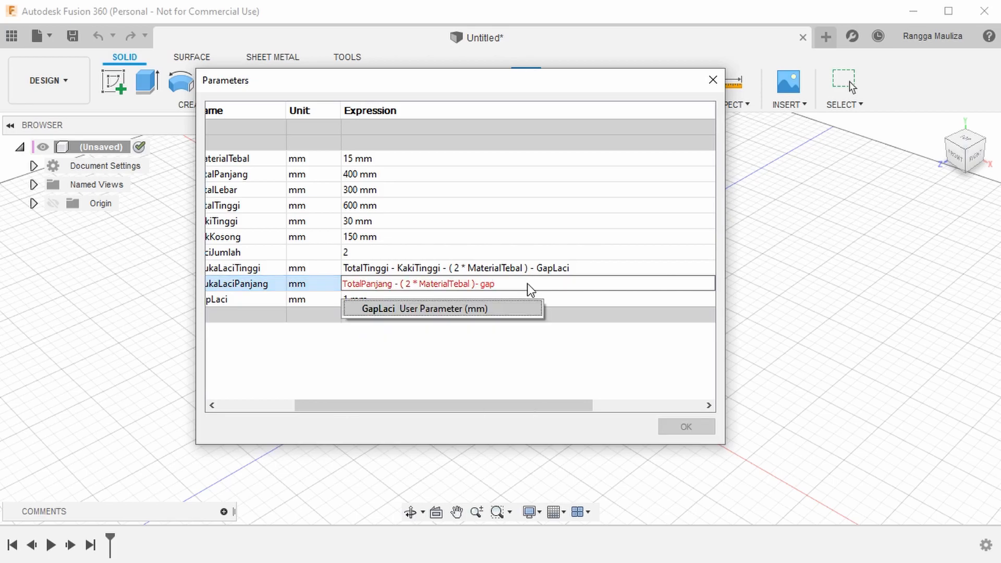
pyautogui.write('la')
pyautogui.press('Return')
pyautogui.press('Return')
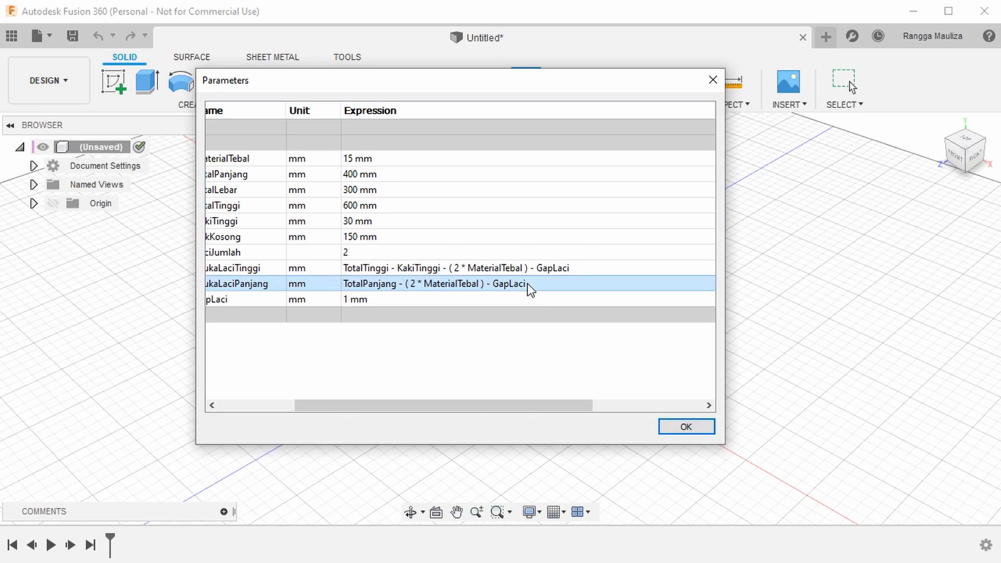
pyautogui.click(704, 427)
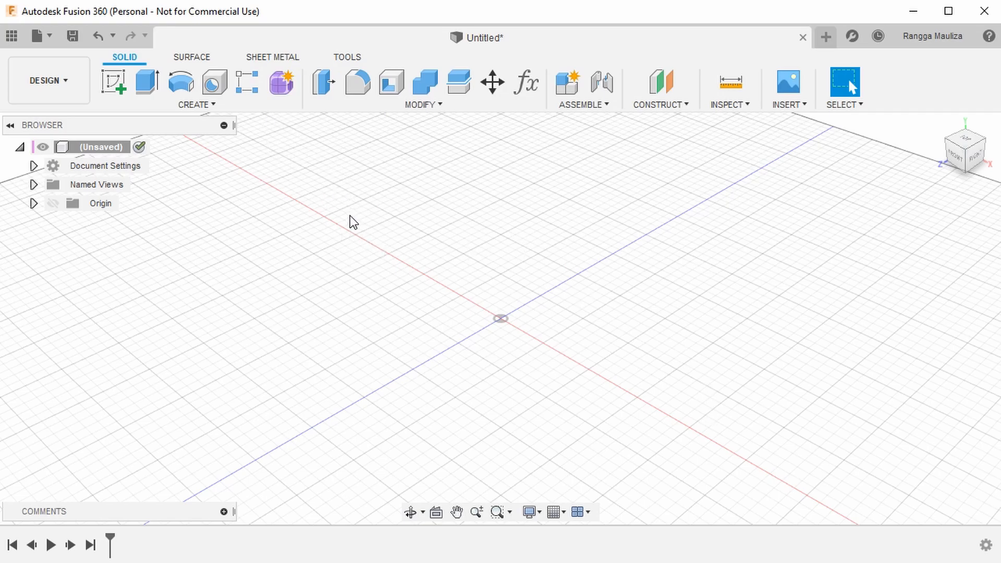
# Start a sketch on the front plane and draw a rectangle from the origin with height TotalTinggi and width TotalPanjang
pyautogui.click(116, 87)
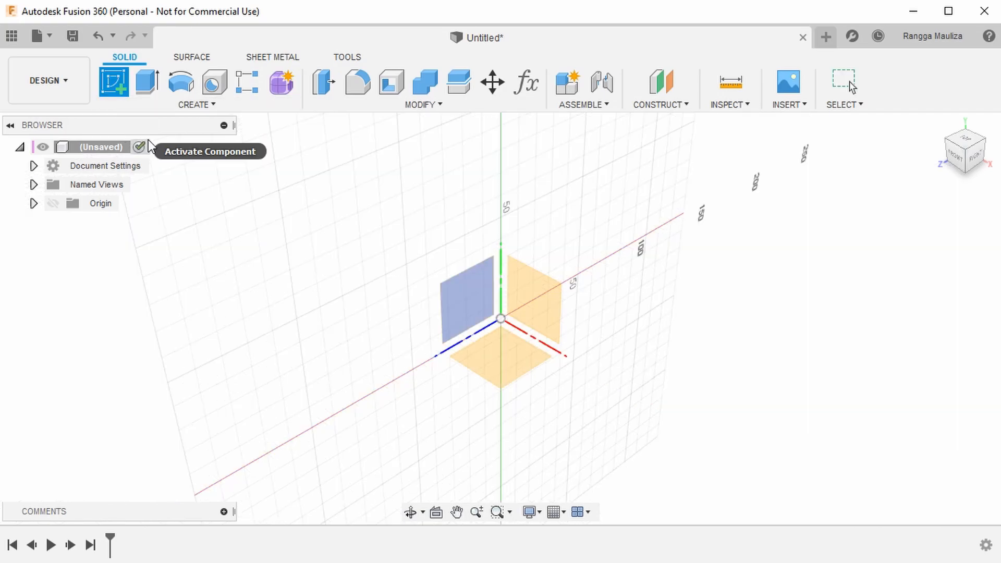
pyautogui.click(550, 295)
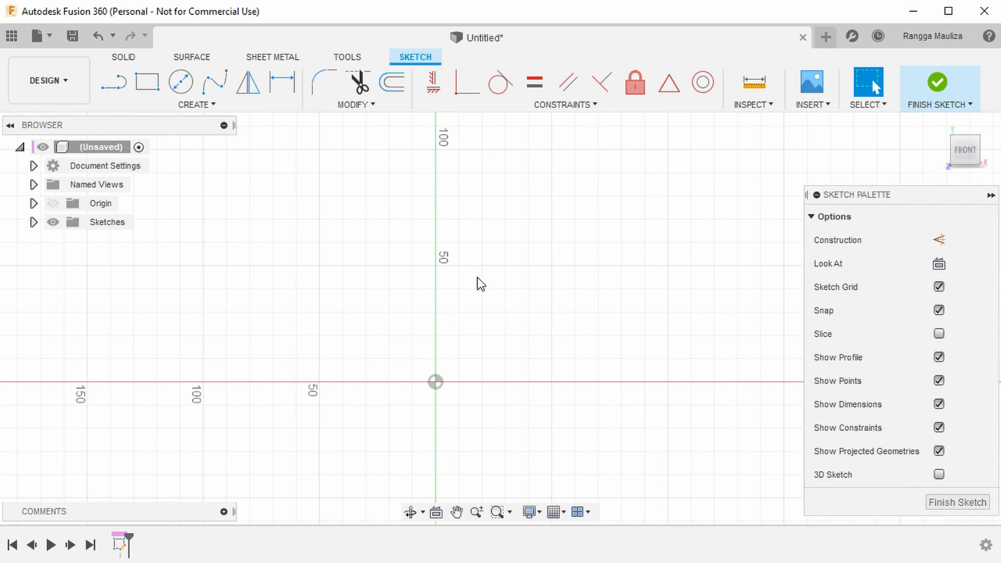
pyautogui.press('r')
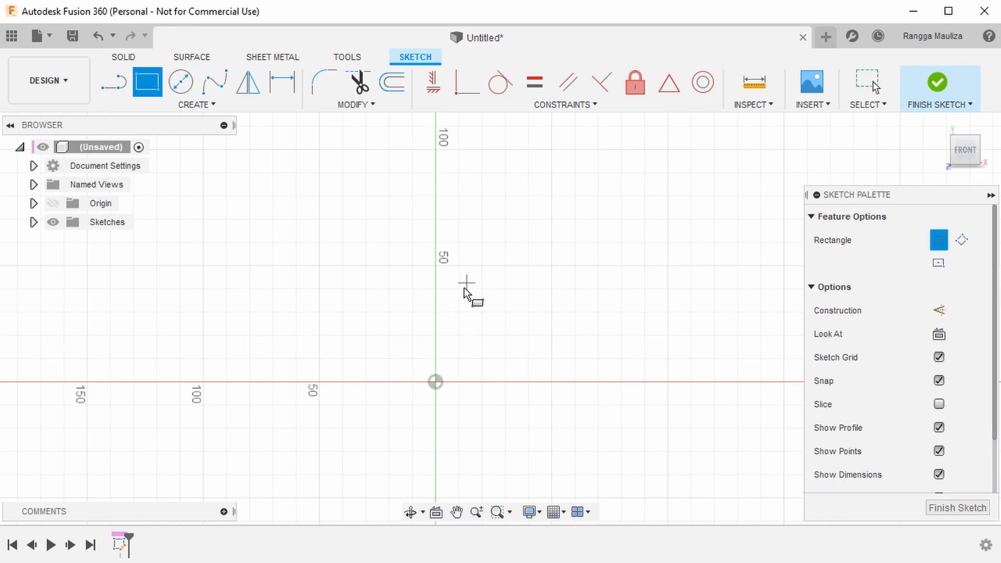
pyautogui.click(437, 383)
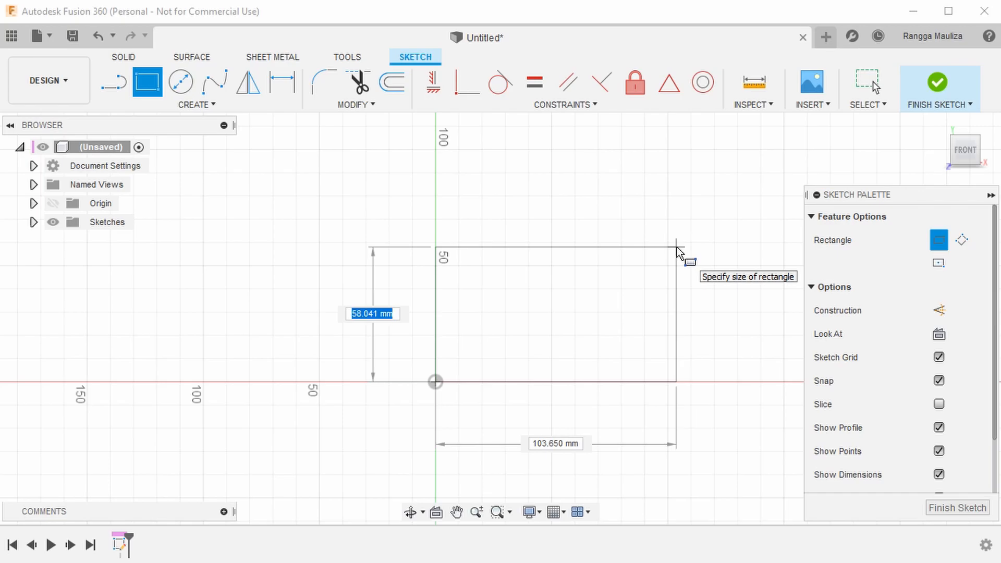
pyautogui.write('to')
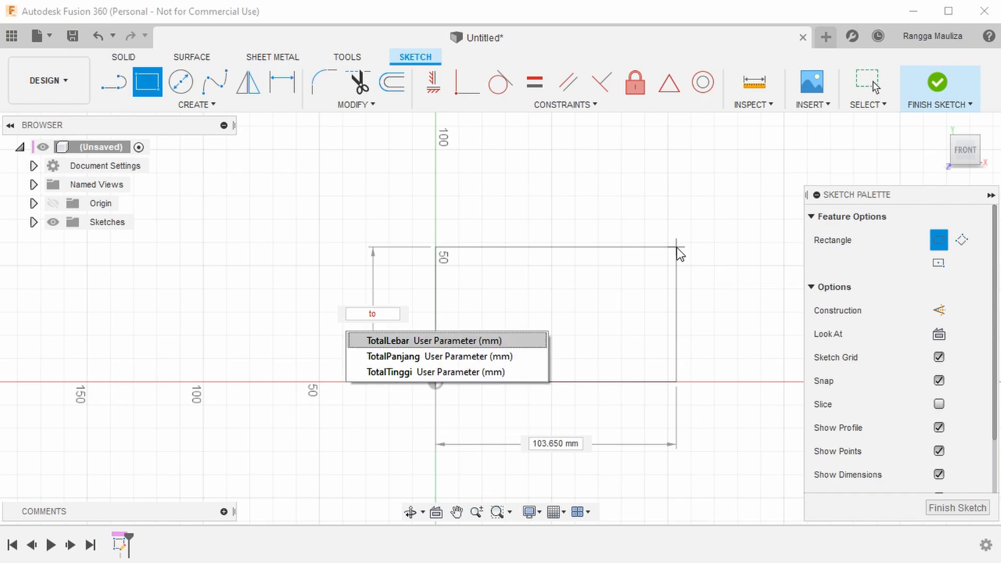
pyautogui.write('talt')
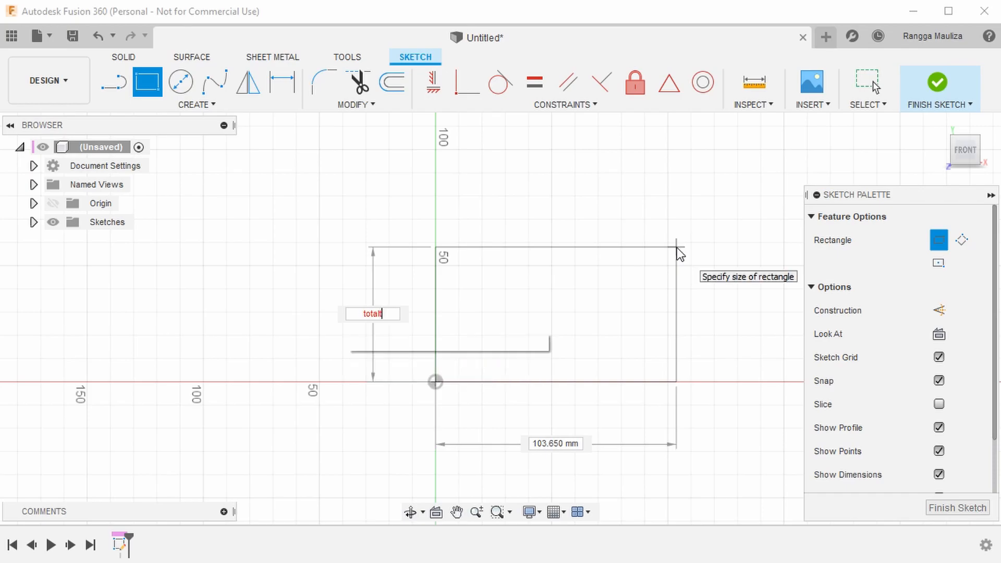
pyautogui.write('i')
pyautogui.press('Tab')
pyautogui.press('Tab')
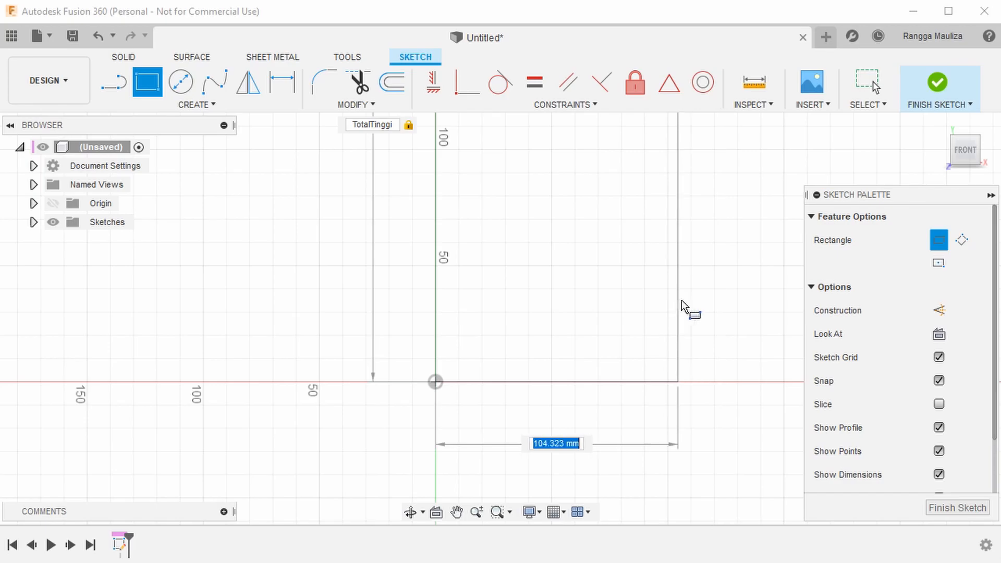
pyautogui.write('totalp')
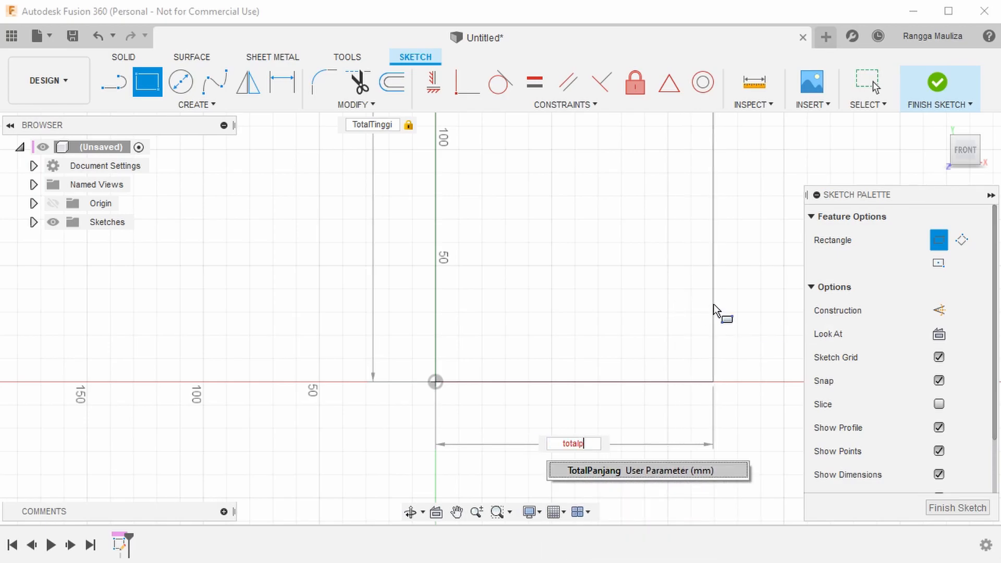
pyautogui.press('Tab')
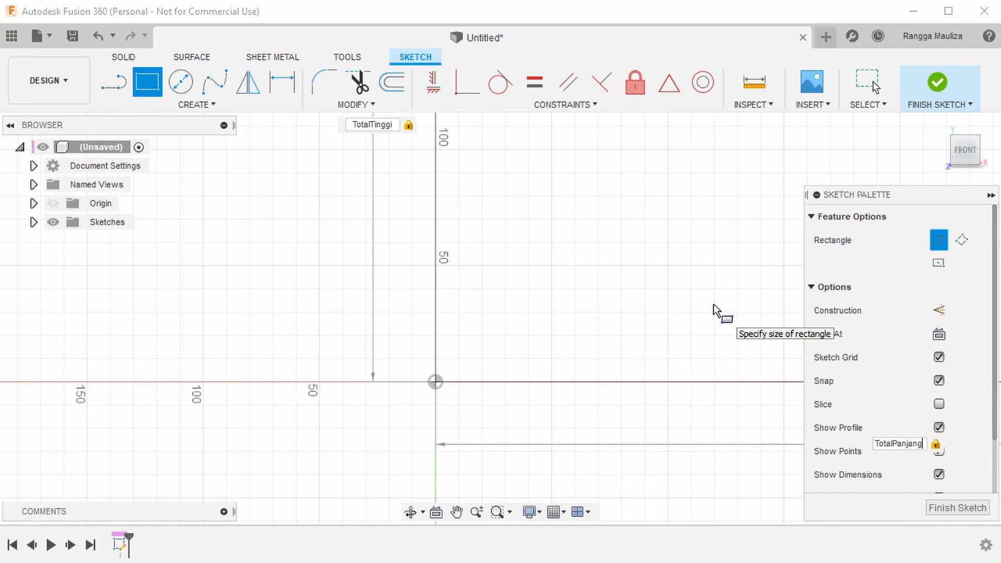
pyautogui.press('Return')
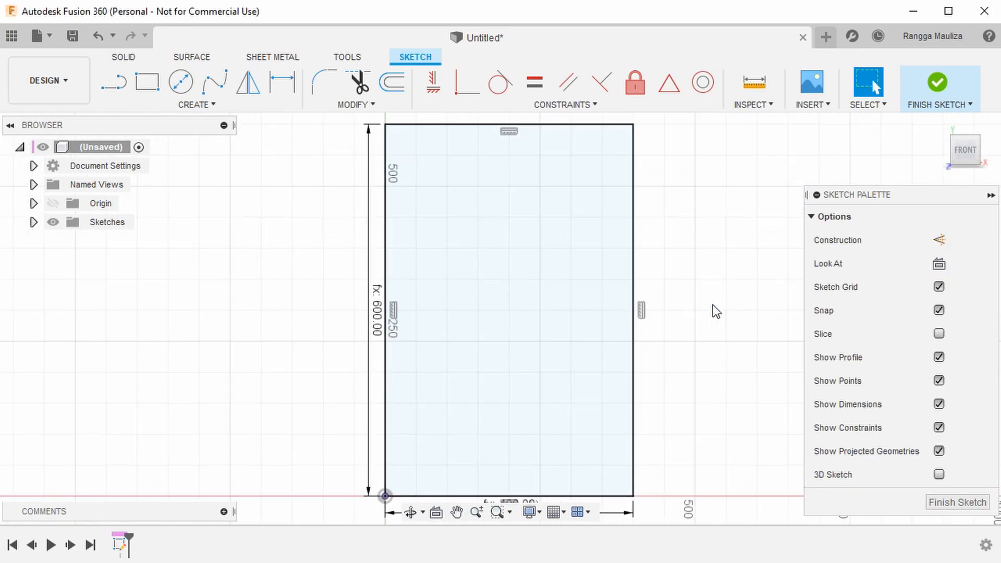
# Move the rectangle's height and width dimensions farther away from its edges
pyautogui.scroll(1, 710, 311)
pyautogui.scroll(-2, 708, 312)
pyautogui.scroll(-1, 707, 306)
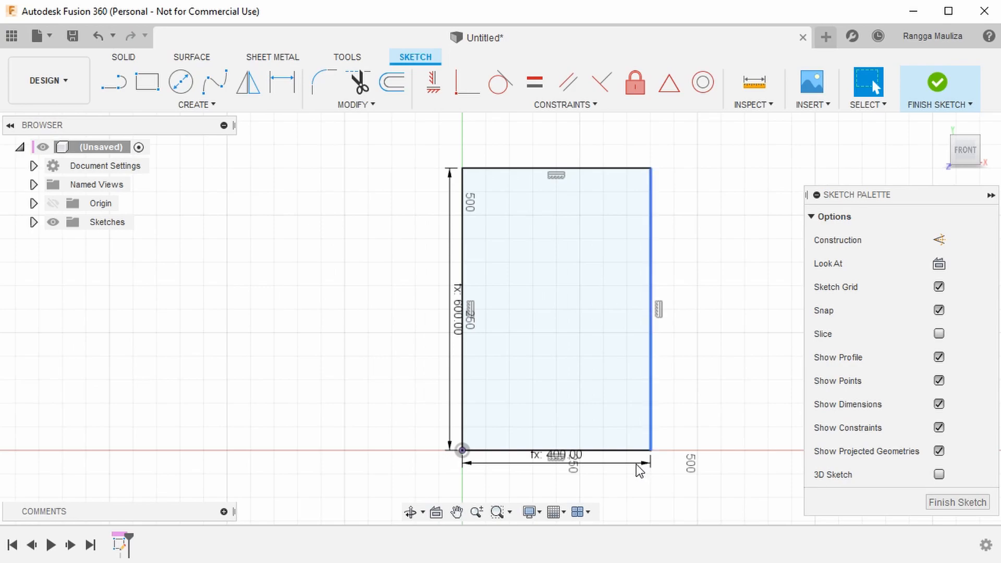
pyautogui.moveTo(457, 329); pyautogui.dragTo(332, 328)
pyautogui.moveTo(637, 485); pyautogui.dragTo(575, 492)
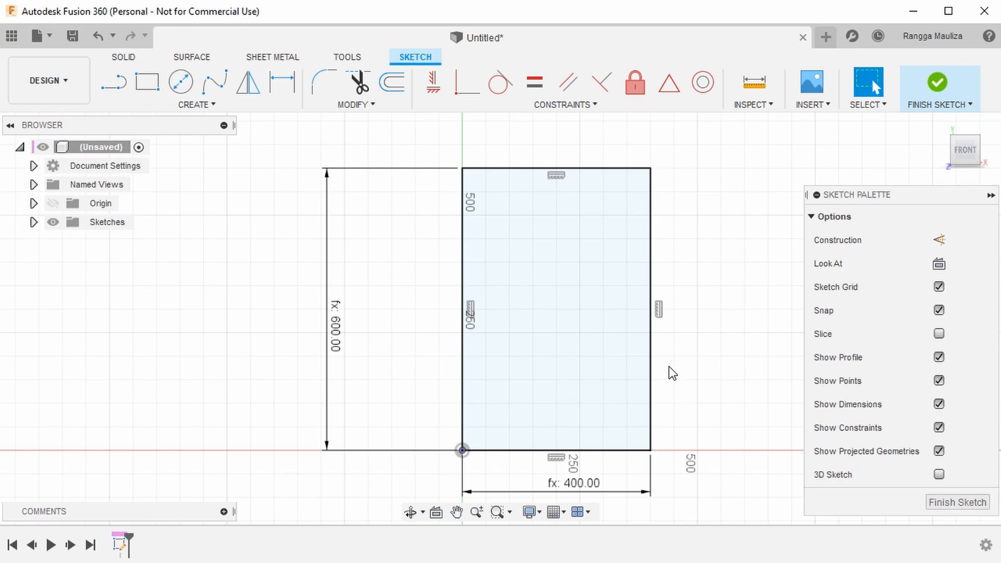
# Draw three full-width horizontal lines across the rectangle, two near its bottom edge and one just below its top edge
pyautogui.press('l')
pyautogui.click(463, 427)
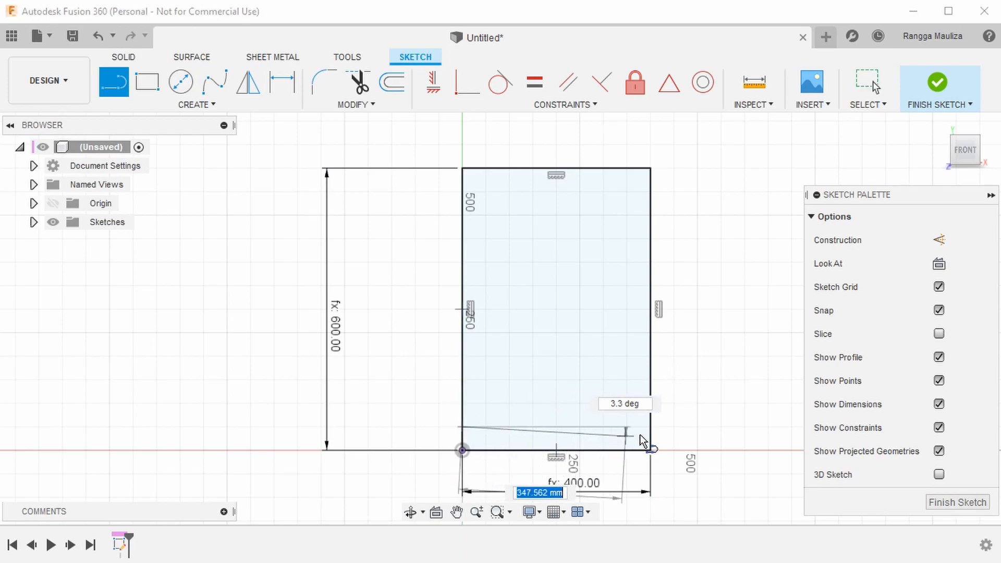
pyautogui.click(649, 427)
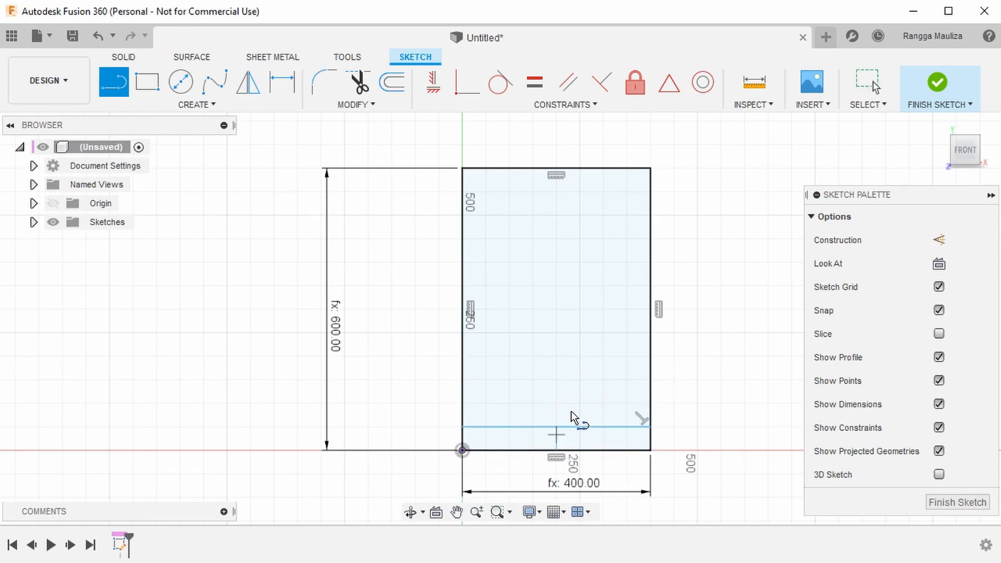
pyautogui.click(463, 411)
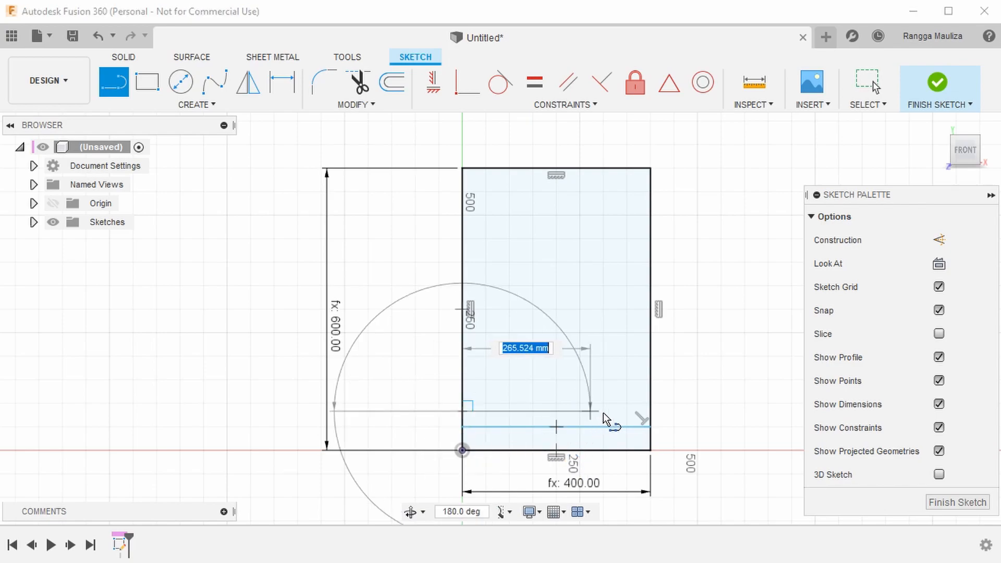
pyautogui.click(649, 412)
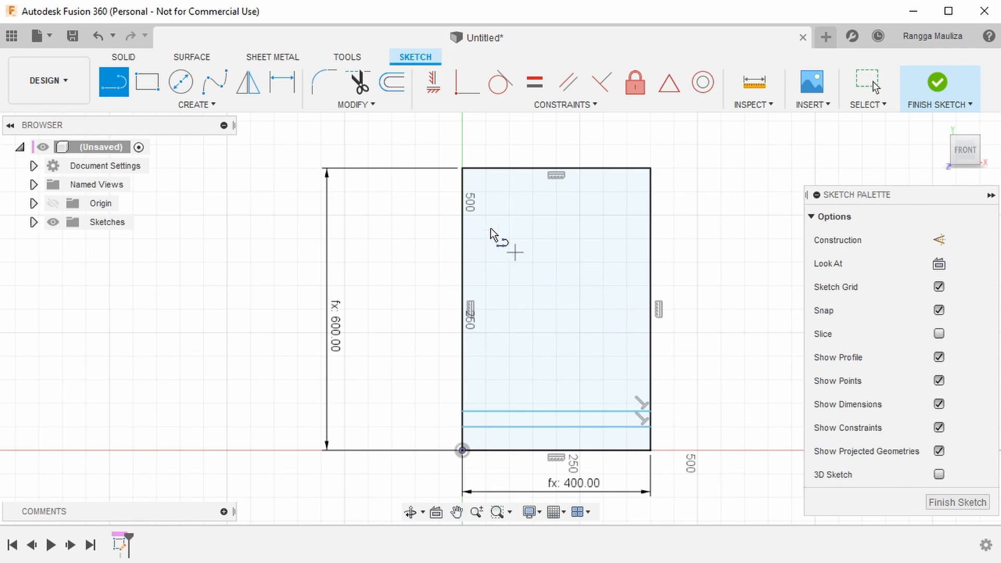
pyautogui.click(465, 183)
pyautogui.click(651, 183)
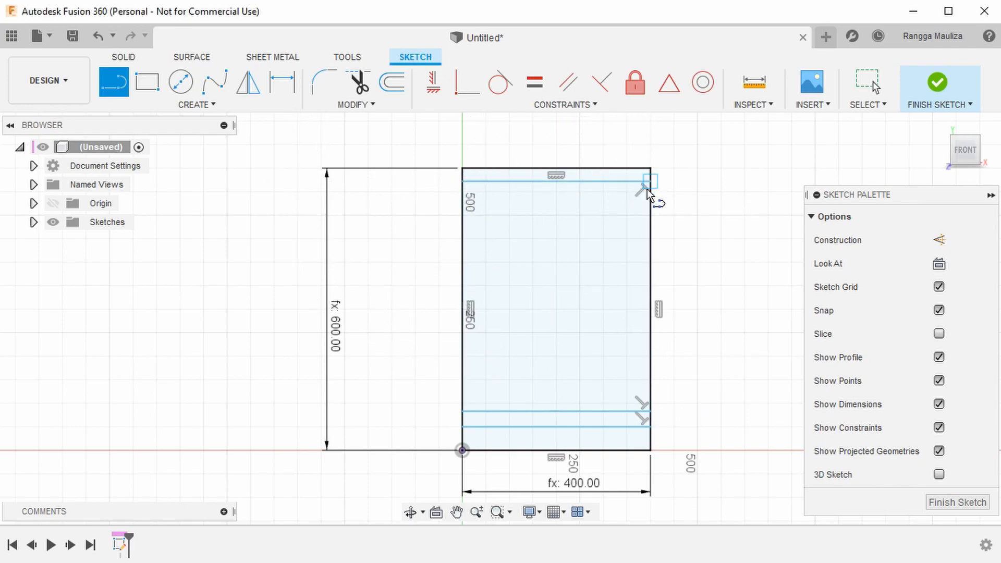
# Draw two vertical lines near the rectangle's left and right edges, from the top inner line to the upper of the two bottom lines
pyautogui.click(484, 182)
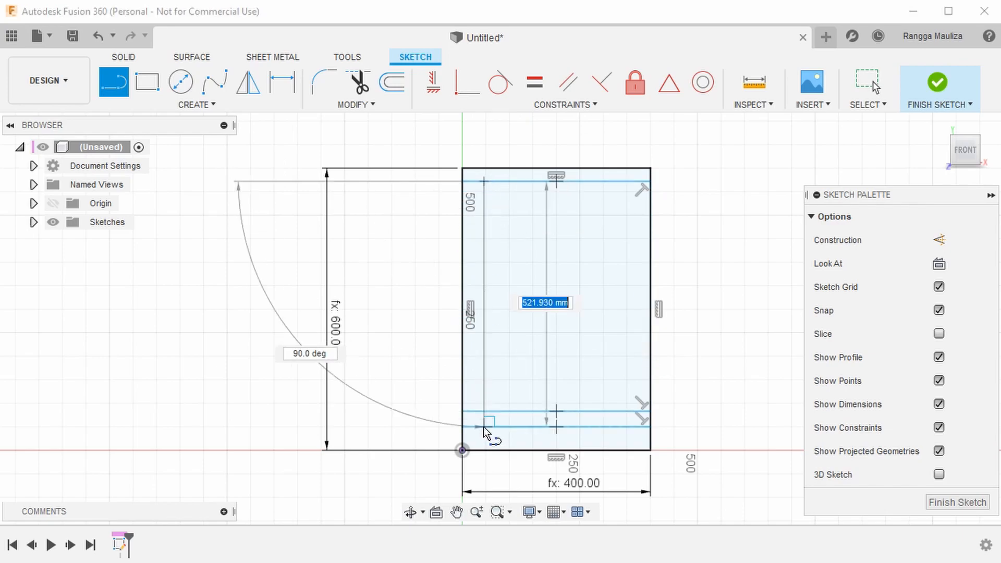
pyautogui.doubleClick(484, 411)
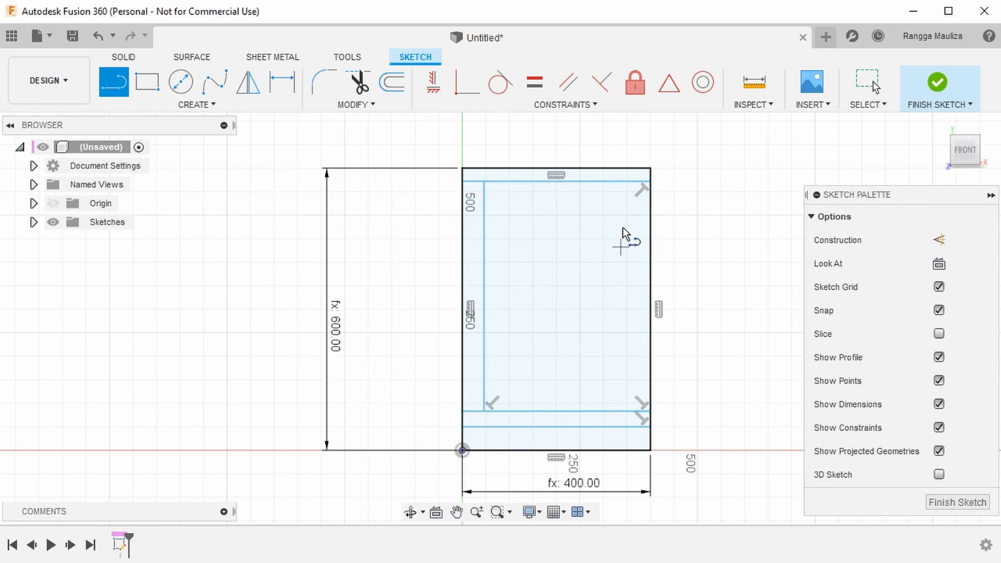
pyautogui.click(629, 182)
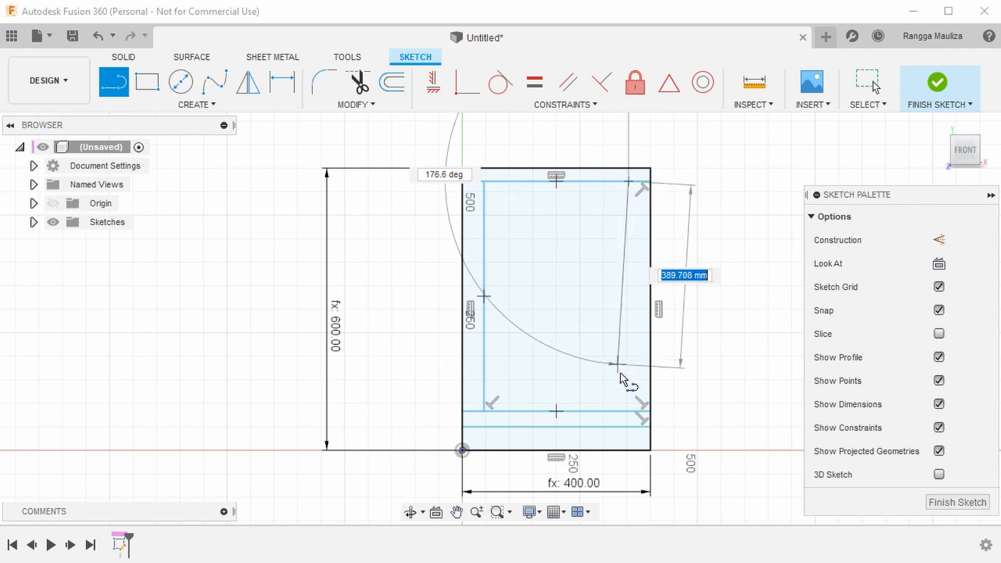
pyautogui.doubleClick(629, 411)
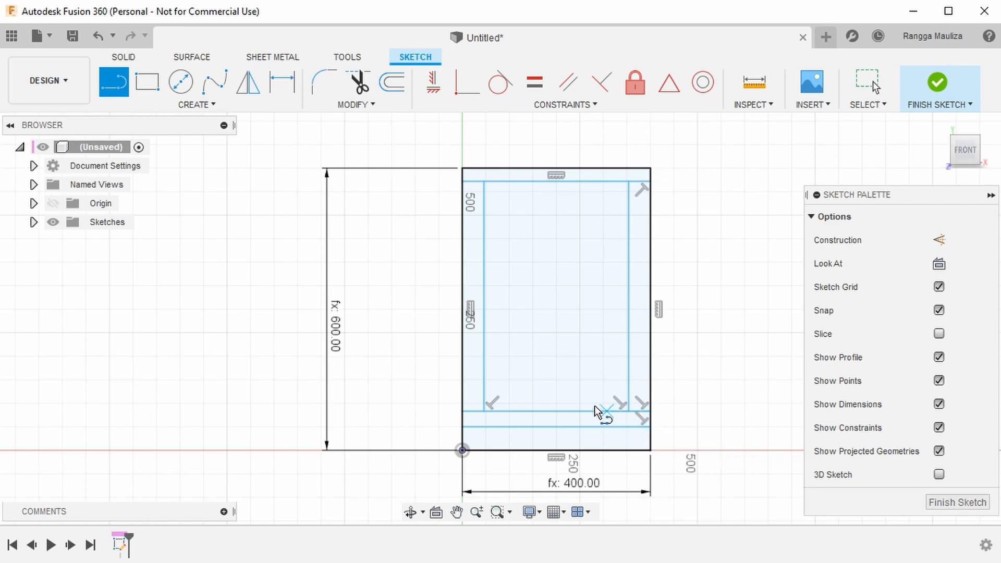
# Draw two closely spaced horizontal lines between the inner vertical lines, in the upper part of the cabinet
pyautogui.click(484, 239)
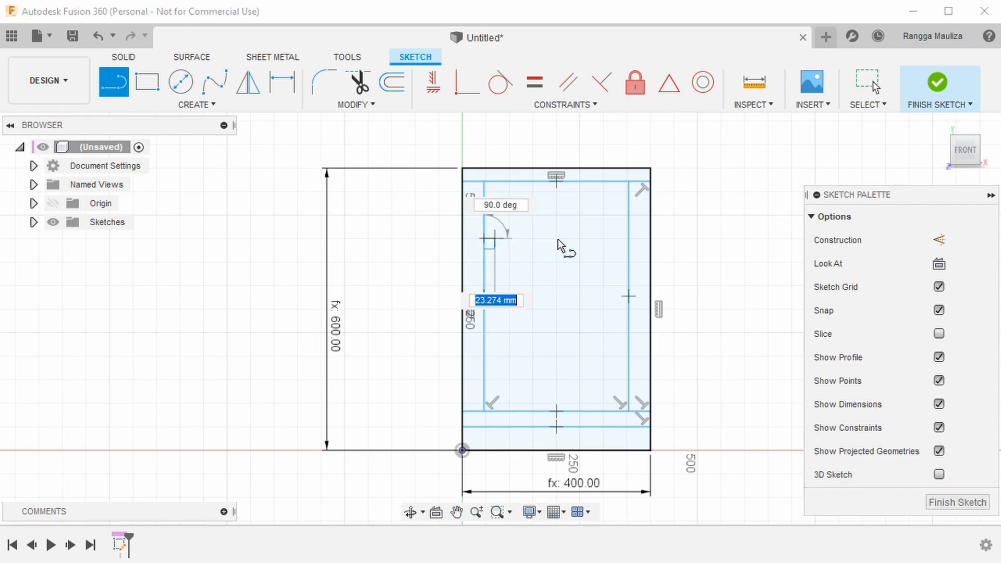
pyautogui.doubleClick(629, 239)
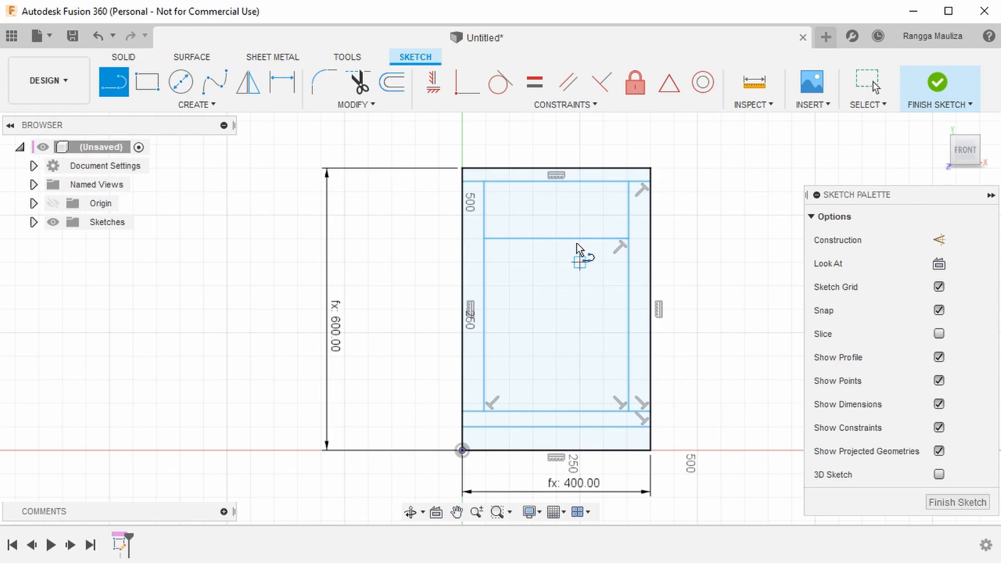
pyautogui.click(484, 247)
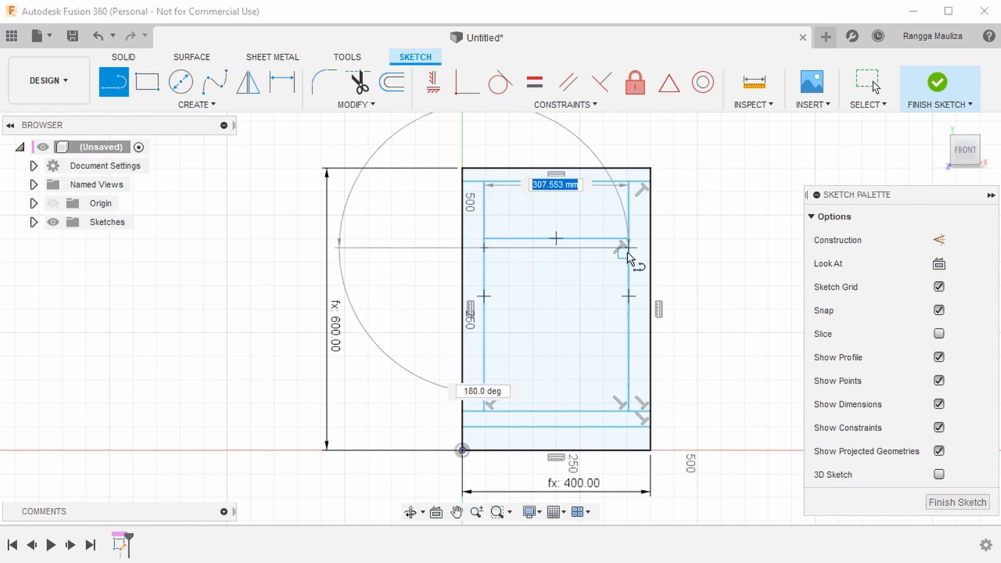
pyautogui.doubleClick(629, 248)
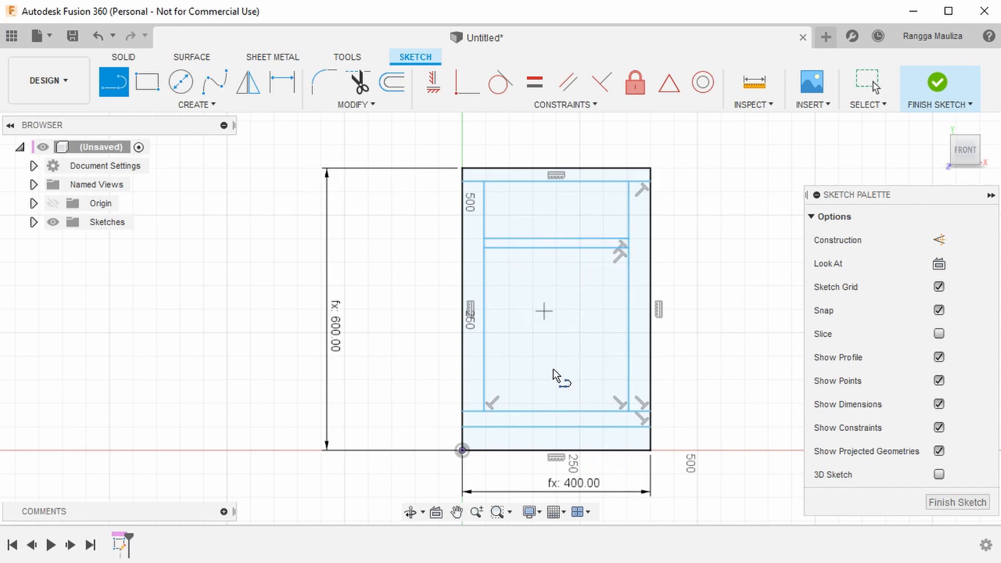
pyautogui.click(485, 323)
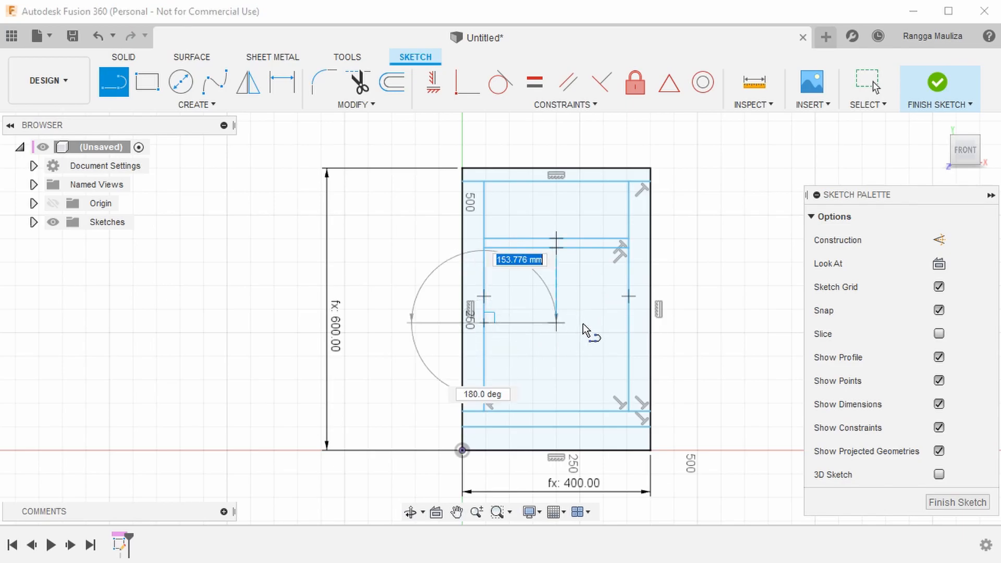
pyautogui.doubleClick(628, 323)
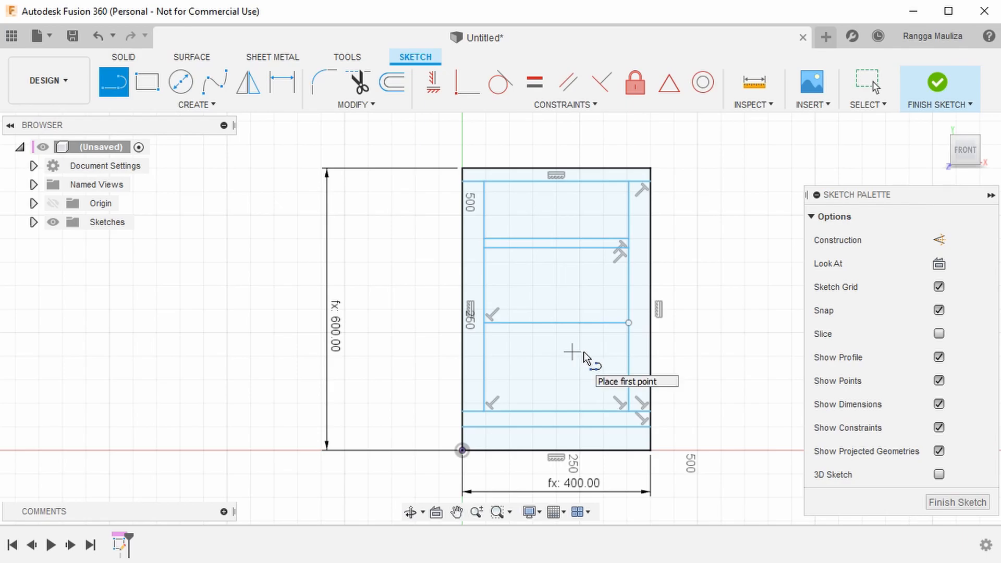
pyautogui.press('Escape')
pyautogui.hotkey('ctrl', 'z')
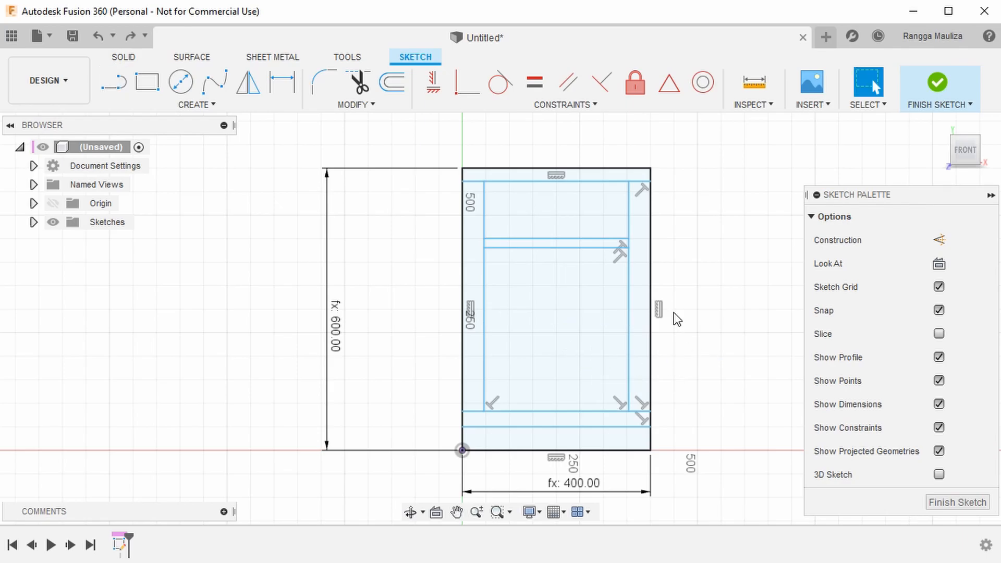
# Dimension the distance from the rectangle's bottom edge to the lowest inner line as KakiTinggi
pyautogui.press('d')
pyautogui.click(613, 428)
pyautogui.click(621, 449)
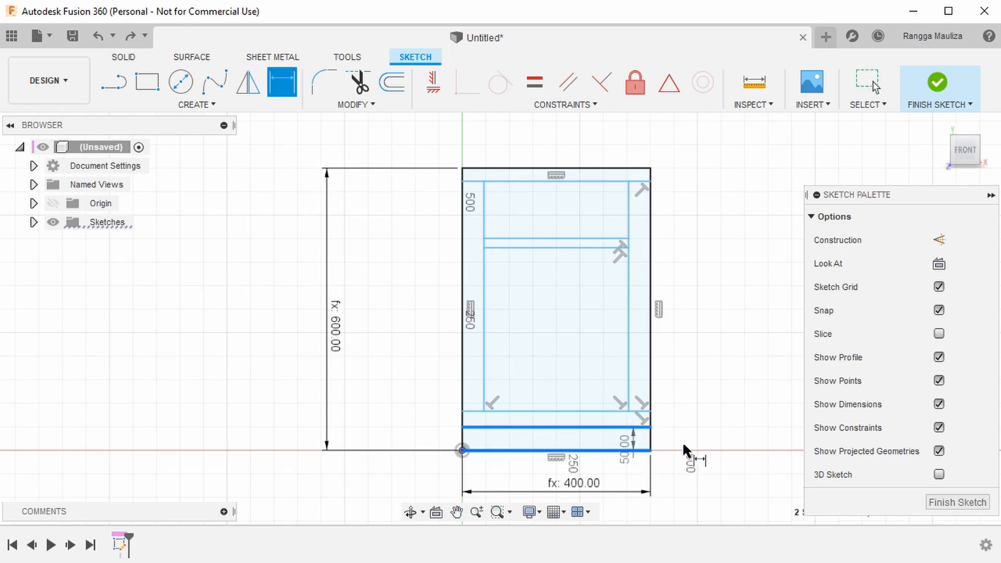
pyautogui.click(735, 437)
pyautogui.write('KakiTinggi')
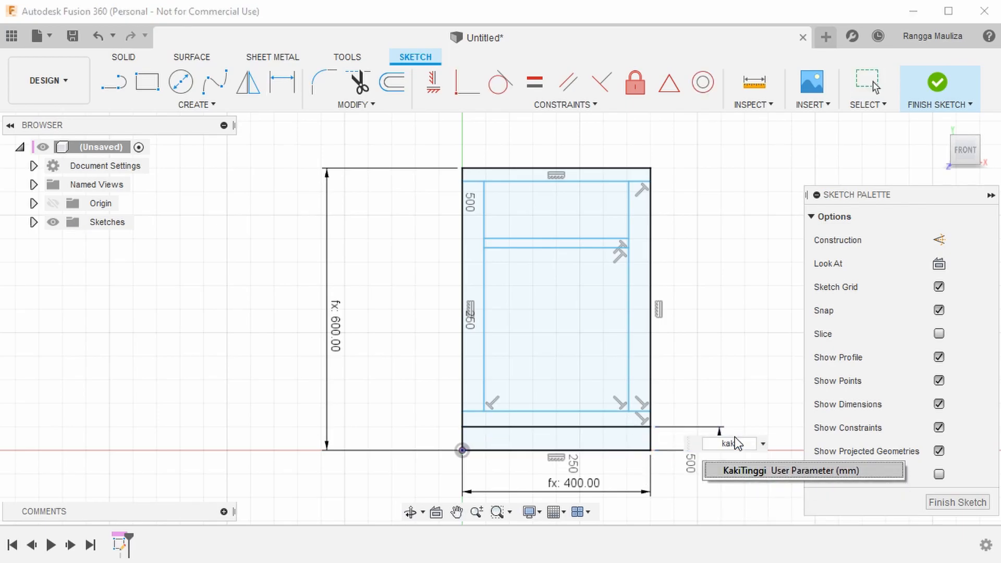
pyautogui.press('Return')
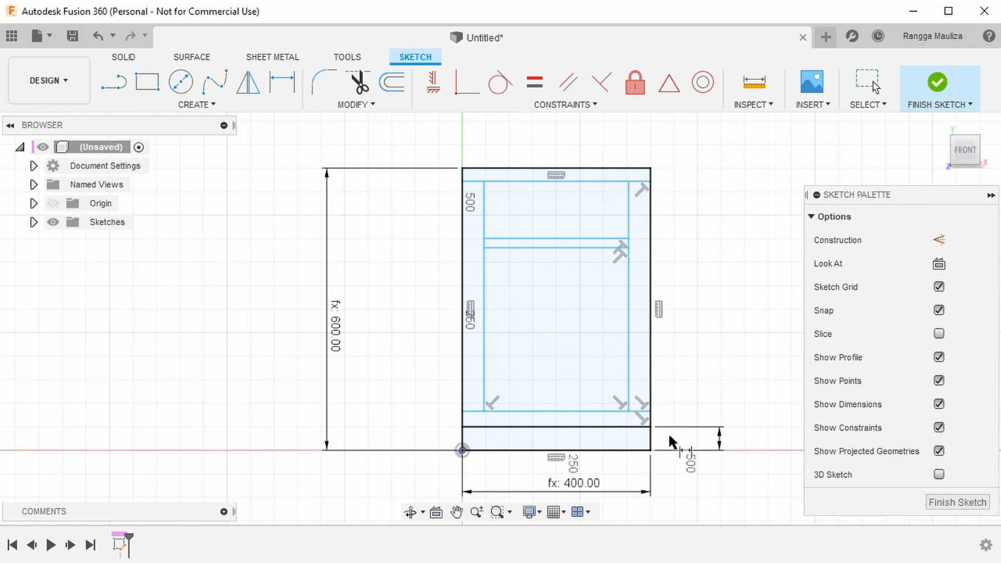
# Dimension the spacing between the two lower horizontal lines as MaterialTebal
pyautogui.click(608, 436)
pyautogui.click(605, 412)
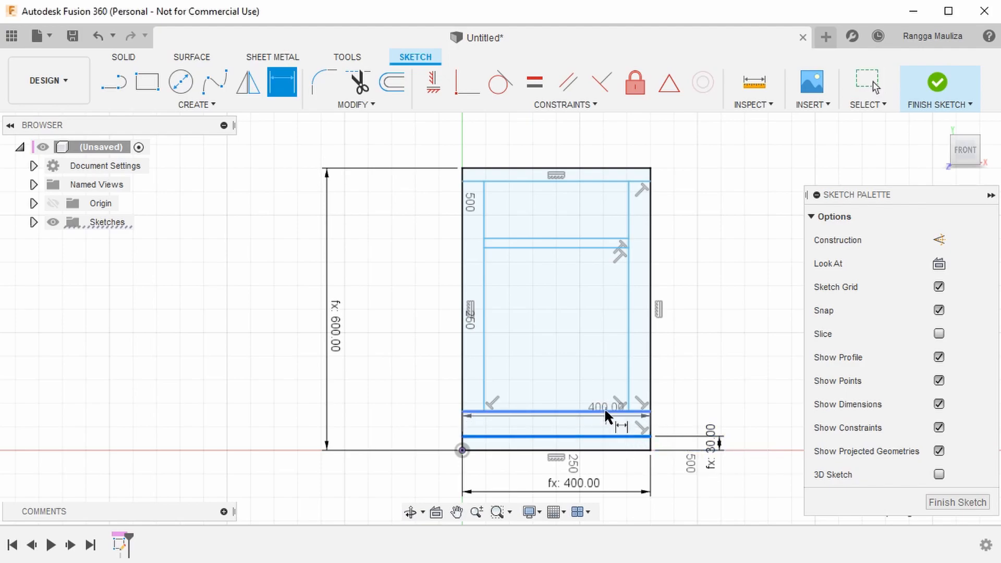
pyautogui.click(759, 416)
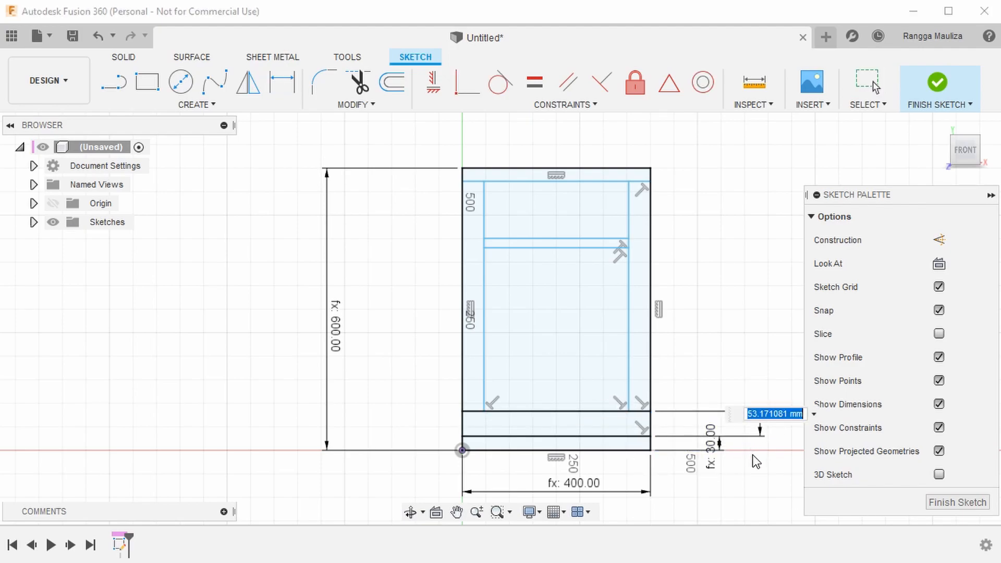
pyautogui.write('MaterialTebal')
pyautogui.press('Return')
# Dimension the distance between the left inner vertical line and the rectangle's left edge as MaterialTebal
pyautogui.click(484, 363)
pyautogui.click(462, 352)
pyautogui.click(399, 361)
pyautogui.write('MaterialTebal')
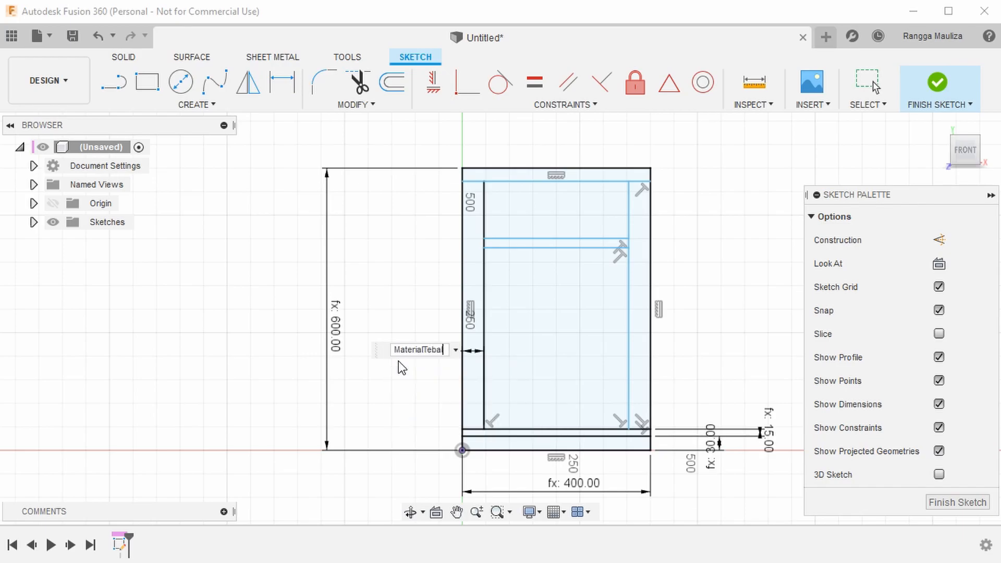
pyautogui.press('Return')
# Dimension the distance between the right inner vertical line and the rectangle's right edge as MaterialTebal
pyautogui.click(629, 353)
pyautogui.click(650, 348)
pyautogui.click(719, 342)
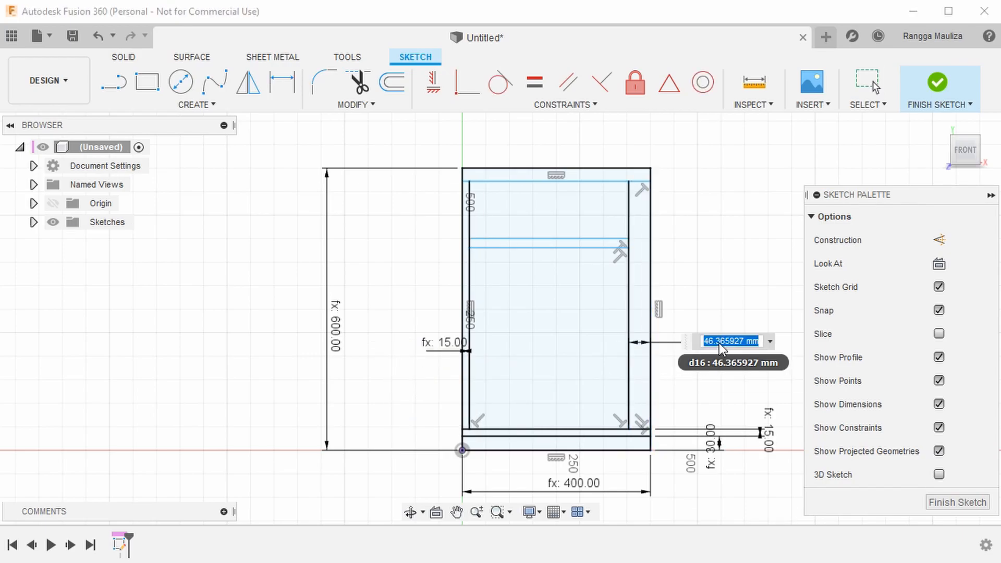
pyautogui.write('MaterialTebal')
pyautogui.press('Return')
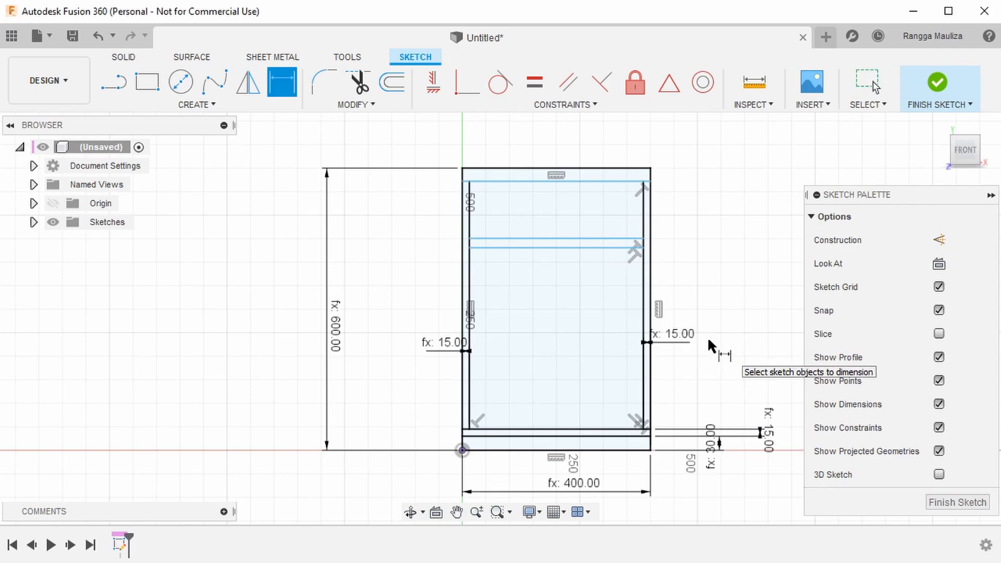
# Dimension the distance between the rectangle's top edge and the uppermost inner horizontal line as MaterialTebal
pyautogui.click(623, 182)
pyautogui.click(625, 168)
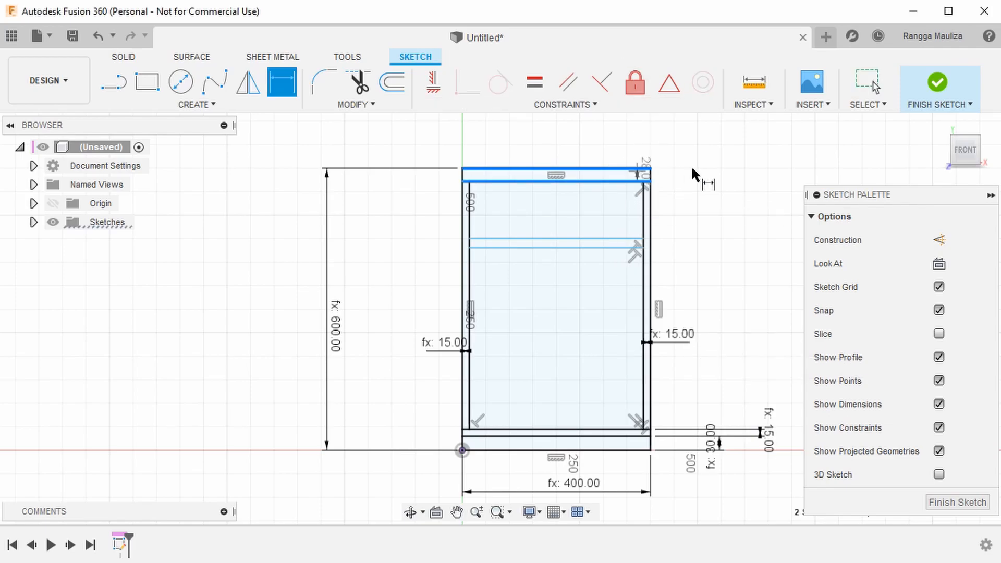
pyautogui.click(698, 175)
pyautogui.write('mat')
pyautogui.click(715, 192)
pyautogui.press('Return')
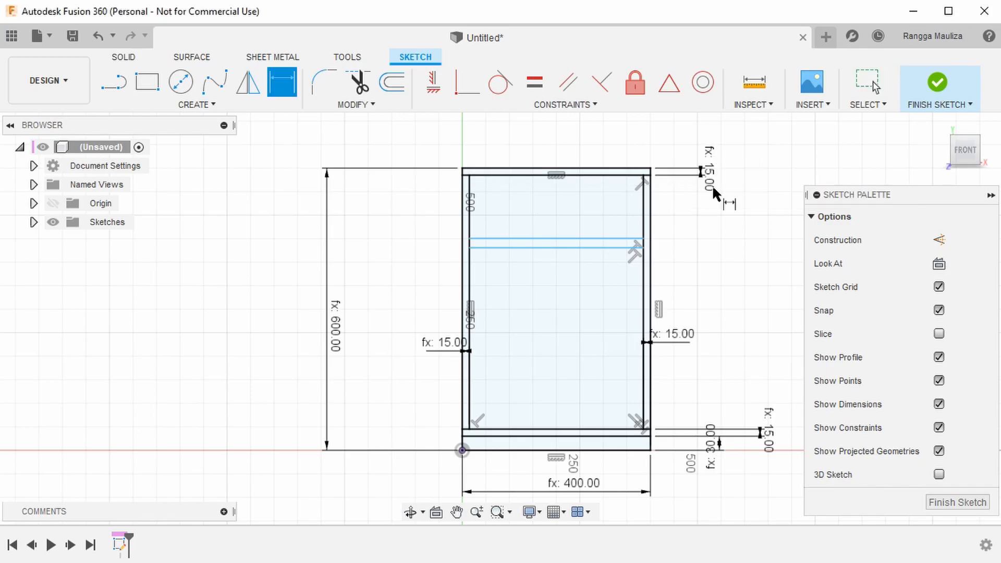
# Dimension the open compartment's height, from the top panel's lower line to the shelf's upper line, as RakKosong (150 mm)
pyautogui.click(563, 239)
pyautogui.click(577, 175)
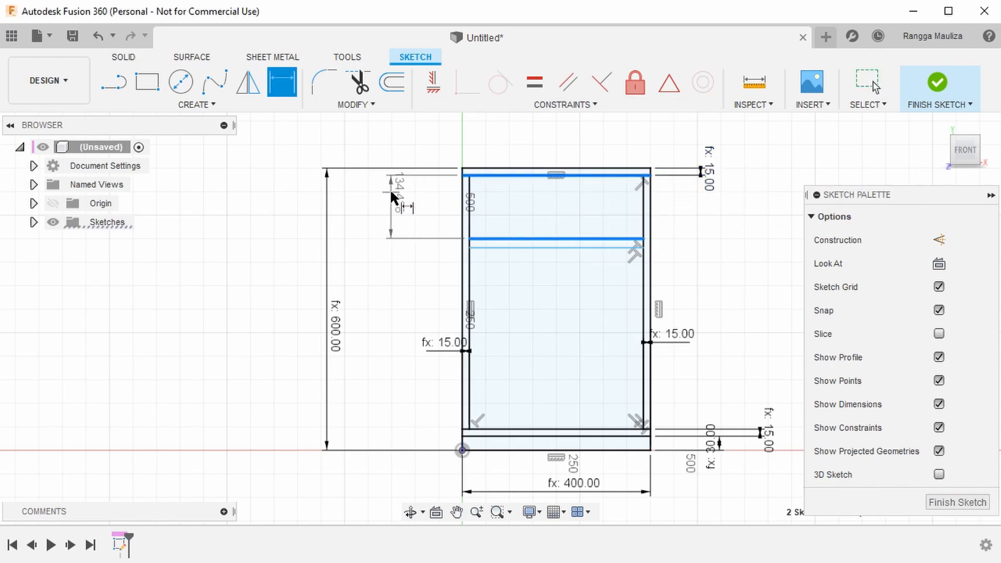
pyautogui.click(391, 193)
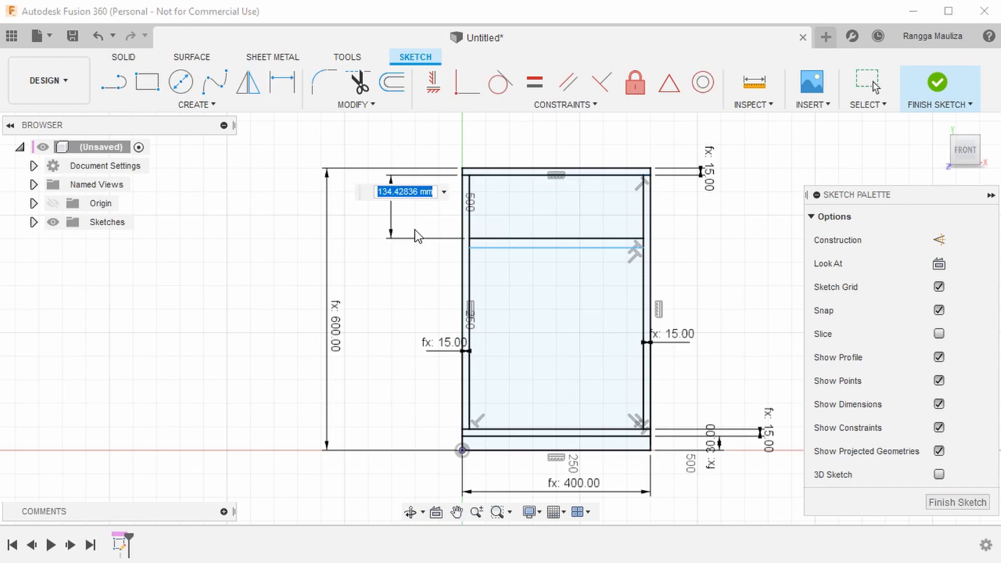
pyautogui.write('150')
pyautogui.press('Return')
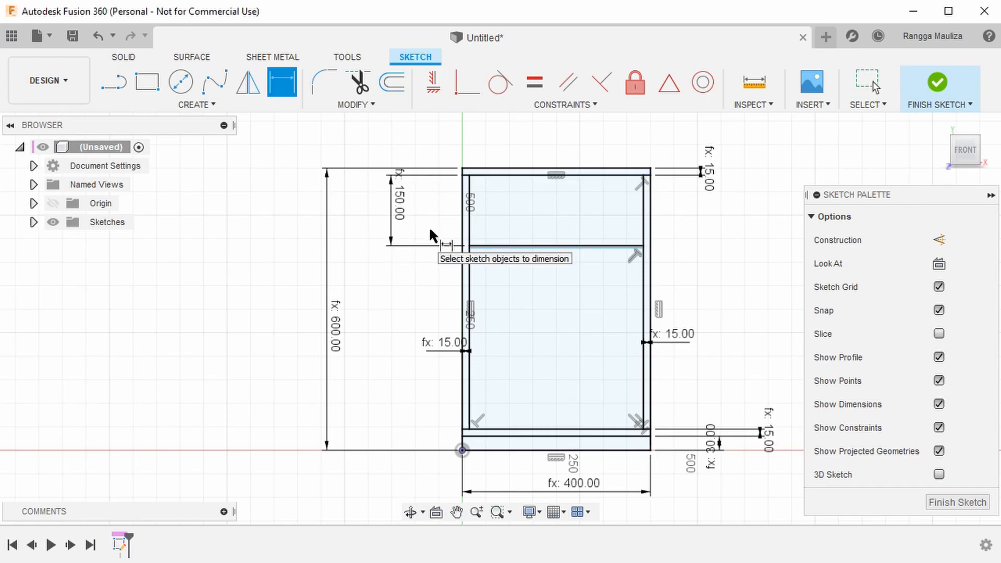
# Dimension the spacing between the two middle shelf lines as MaterialTebal
pyautogui.scroll(4, 496, 252)
pyautogui.click(522, 240)
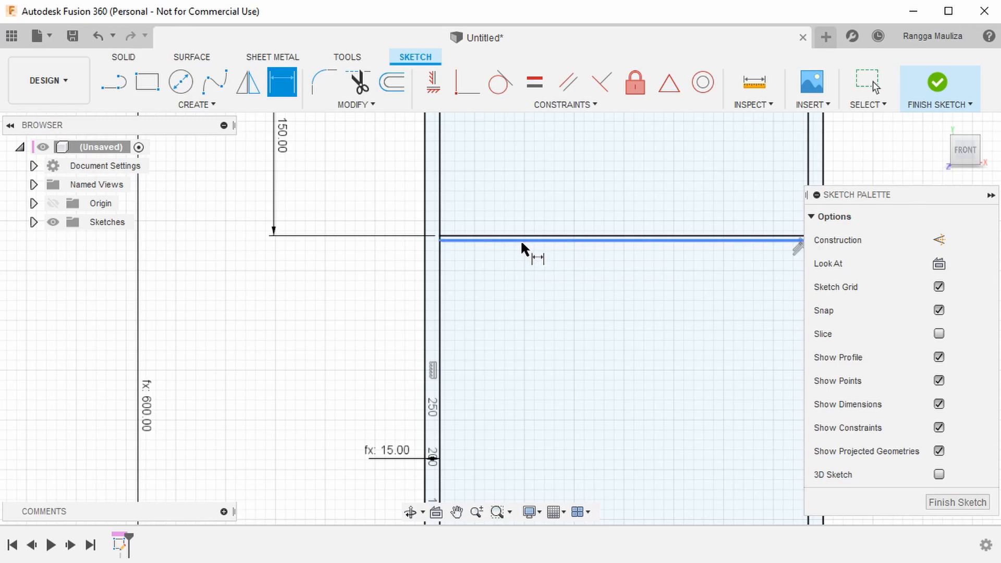
pyautogui.click(343, 237)
pyautogui.click(347, 283)
pyautogui.write('mater')
pyautogui.press('Return')
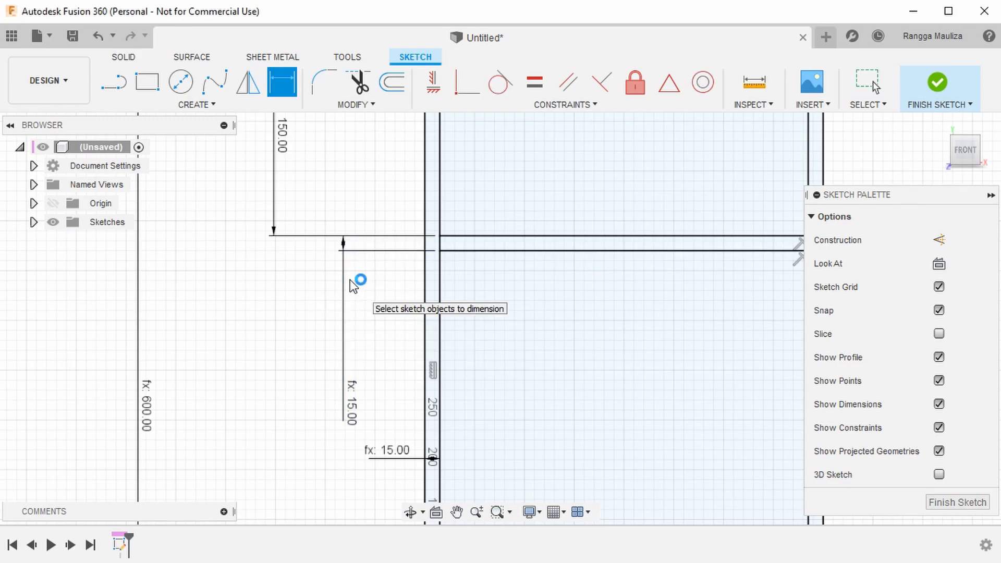
pyautogui.scroll(-3, 349, 280)
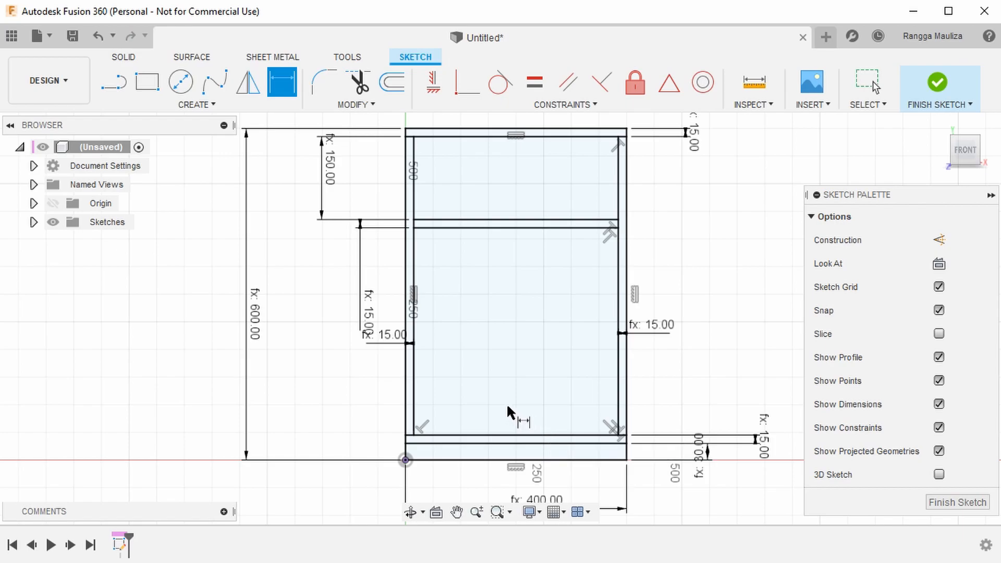
# Draw a drawer-front rectangle about 154 mm high inside the lower compartment, just below the shelf and clear of the side panels
pyautogui.press('r')
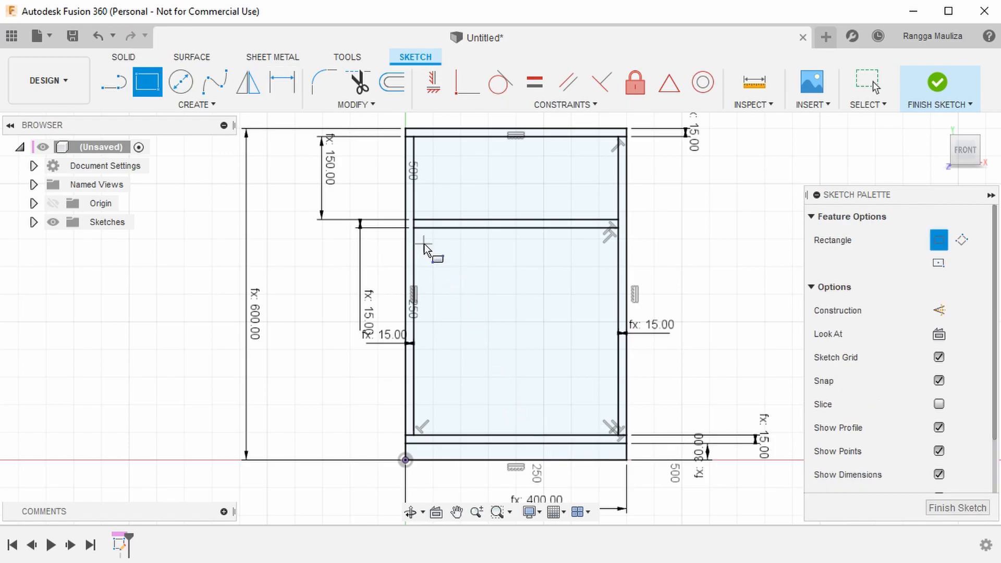
pyautogui.click(423, 241)
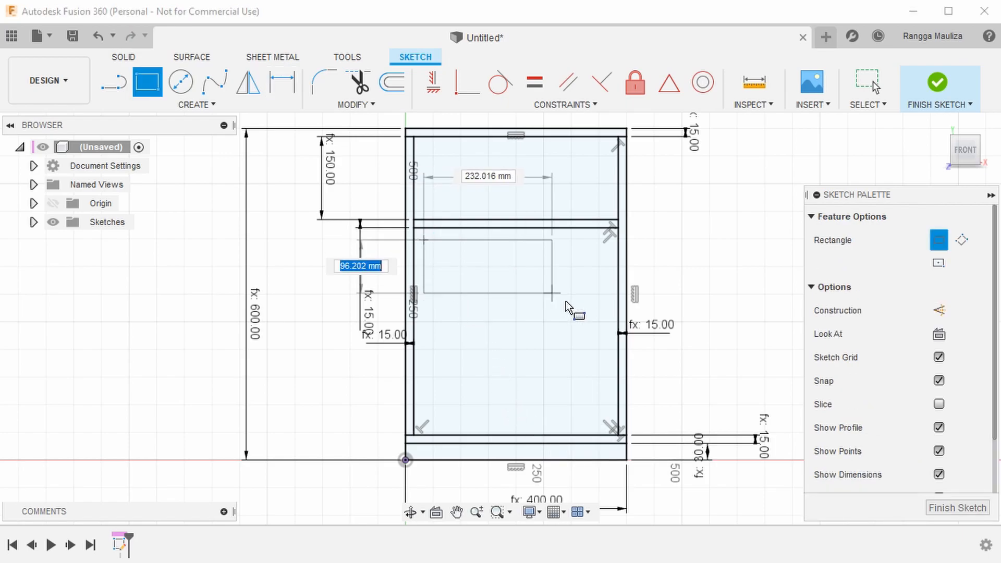
pyautogui.click(606, 325)
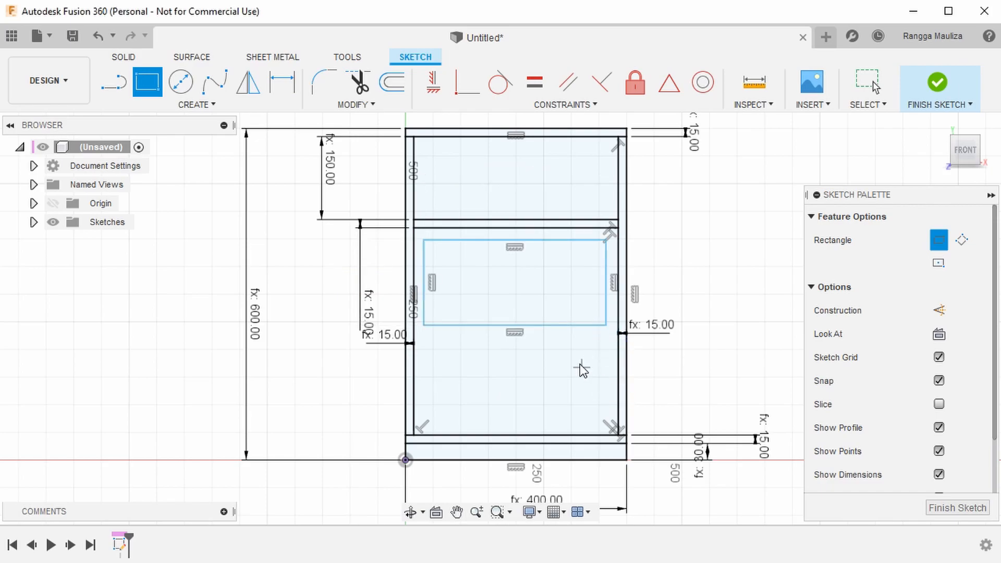
# Dimension the drawer-front rectangle's height as MukaLaciTinggi
pyautogui.press('d')
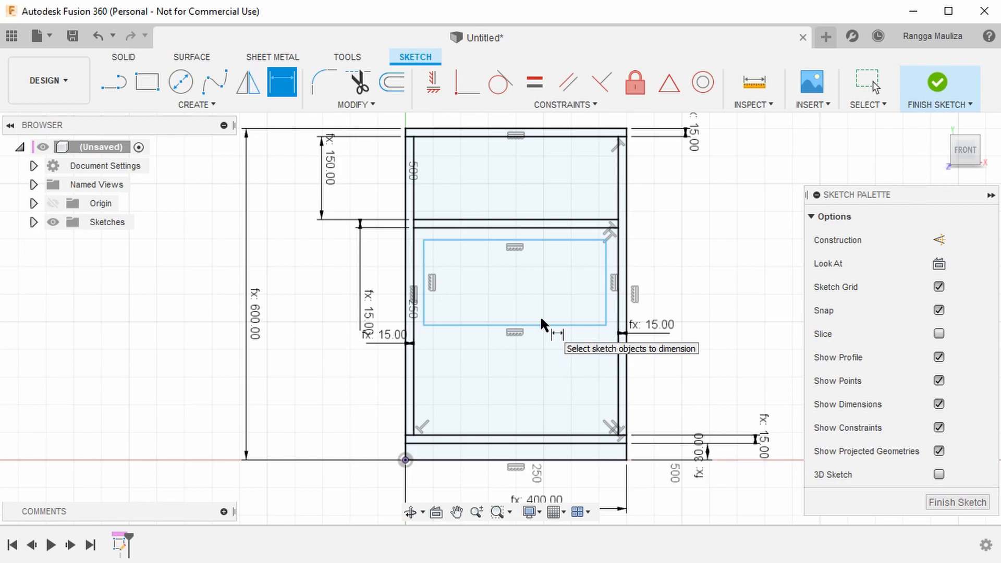
pyautogui.click(425, 283)
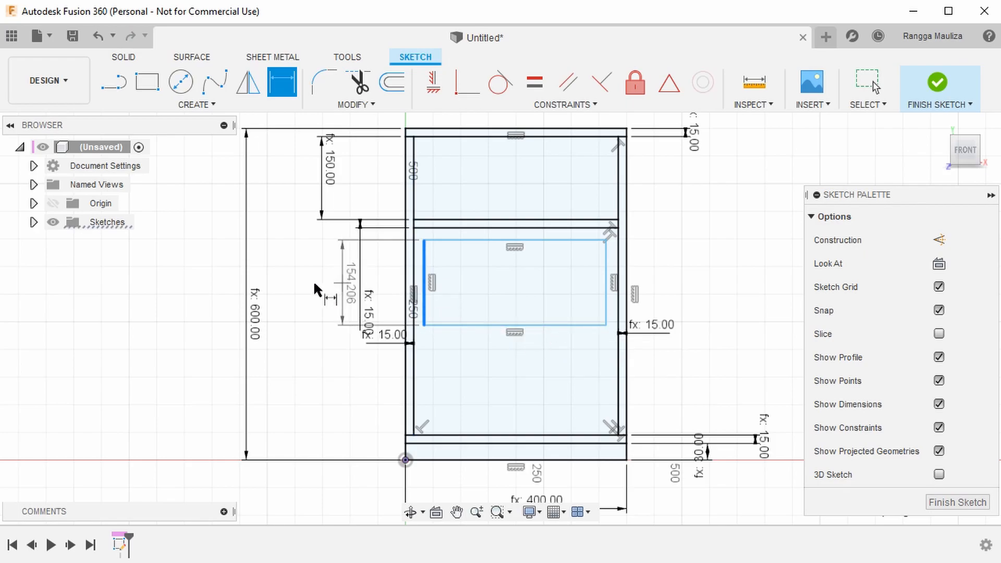
pyautogui.click(315, 301)
pyautogui.write('muka')
pyautogui.press('Return')
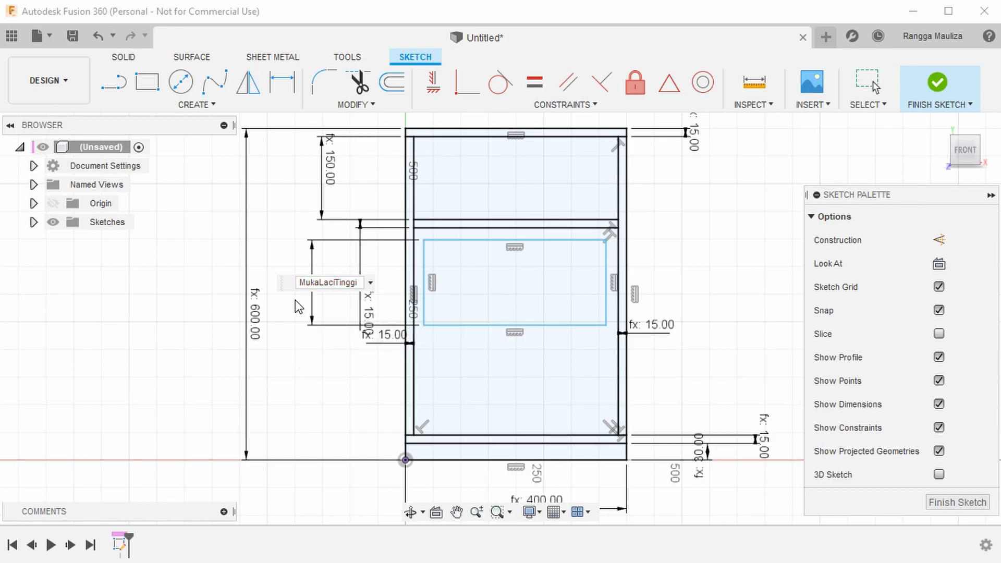
pyautogui.press('Return')
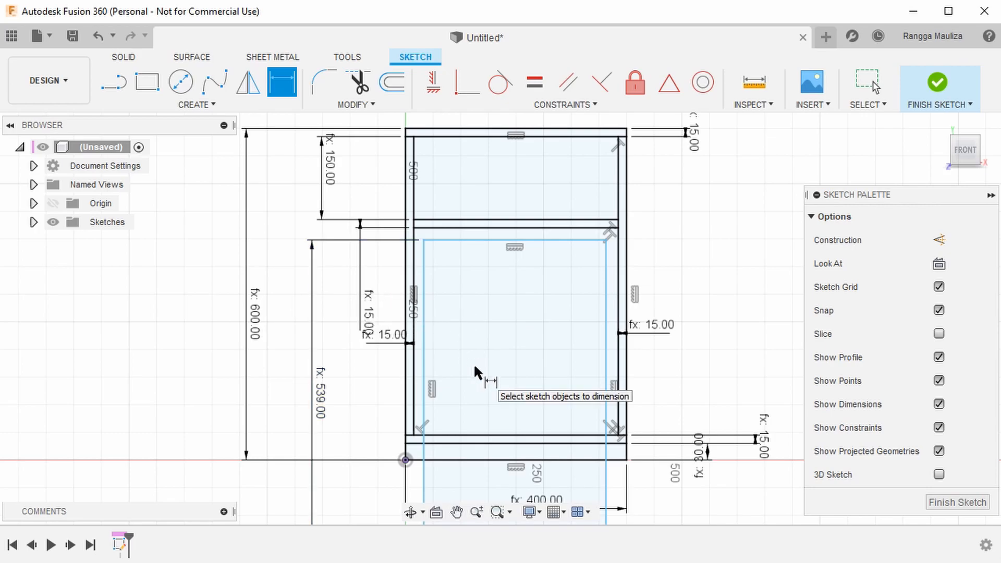
# Finish the sketch and examine the MukaLaciTinggi expression in the user parameters
pyautogui.scroll(-2, 474, 366)
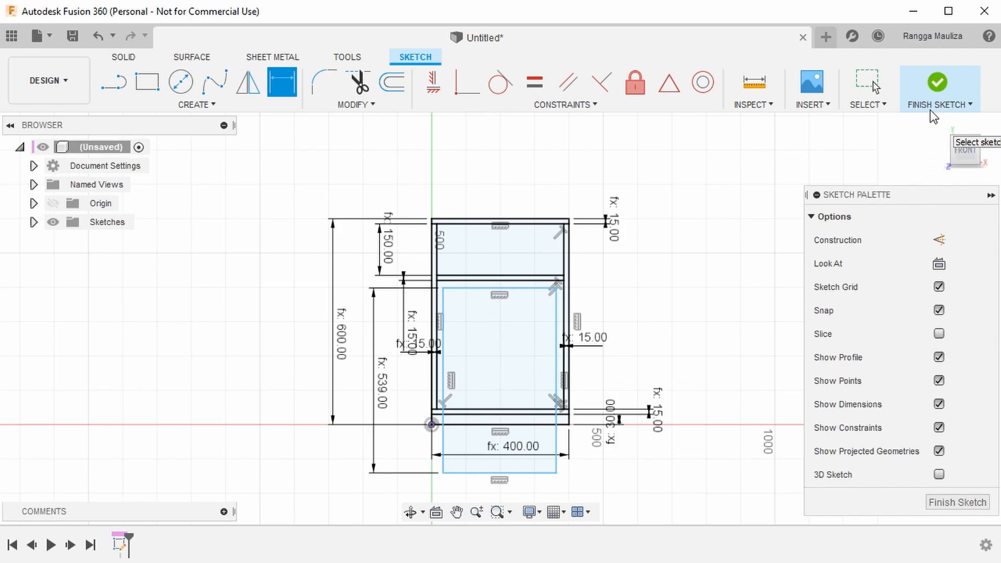
pyautogui.click(932, 84)
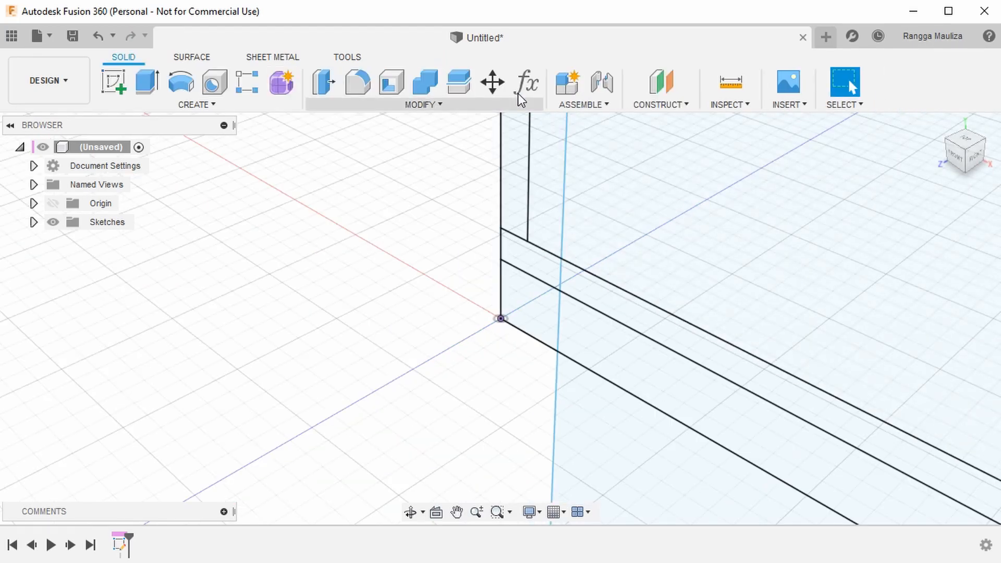
pyautogui.click(526, 86)
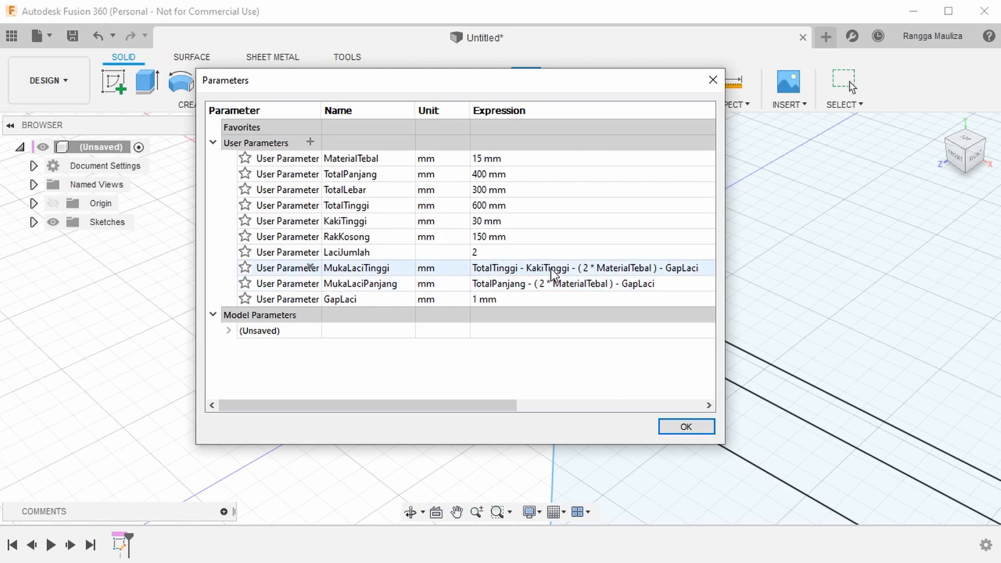
pyautogui.click(687, 422)
# Reopen Sketch1 and inspect the expression behind the drawer-front rectangle's height dimension without changing it
pyautogui.click(33, 223)
pyautogui.rightClick(124, 241)
pyautogui.click(165, 292)
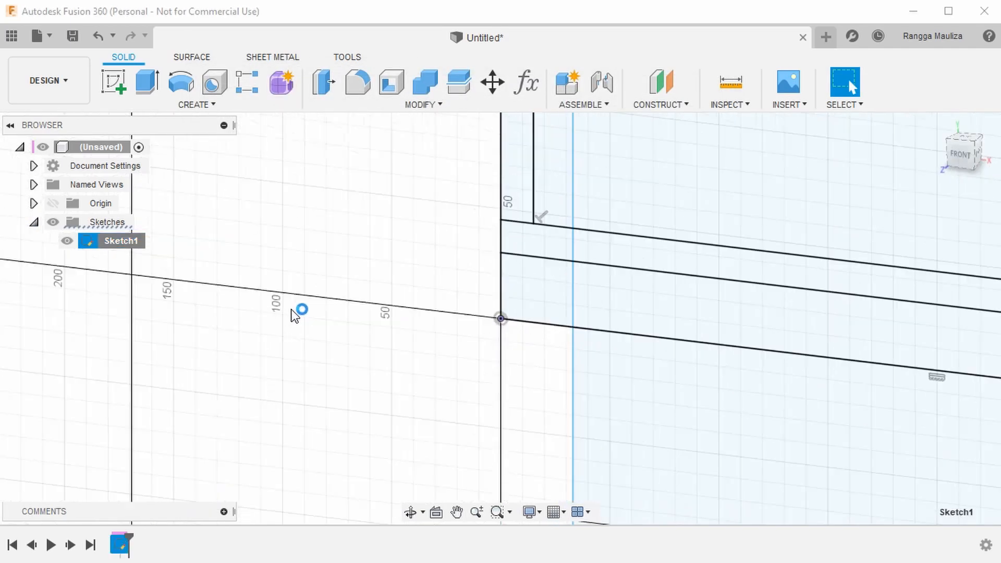
pyautogui.scroll(-5, 431, 296)
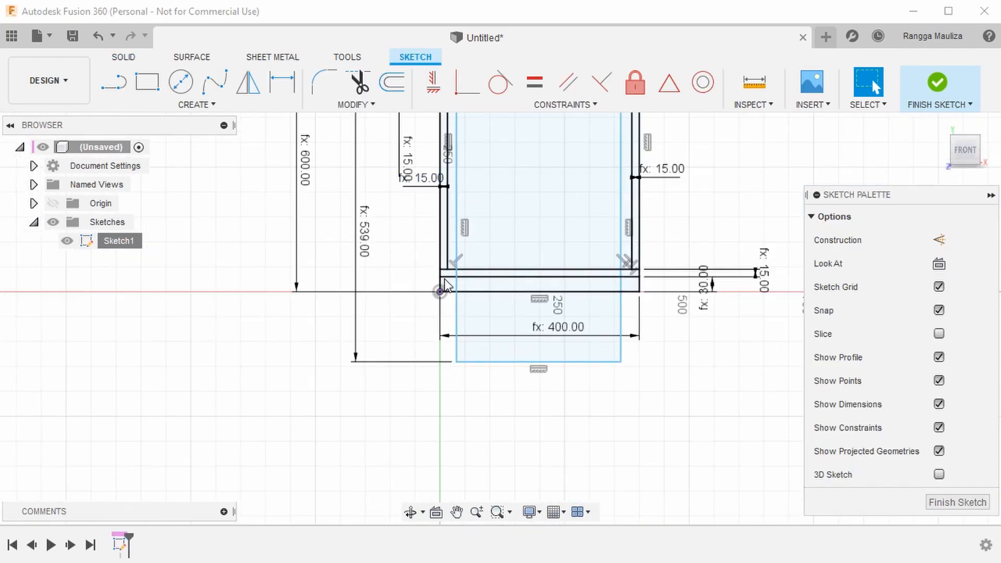
pyautogui.scroll(-1, 412, 209)
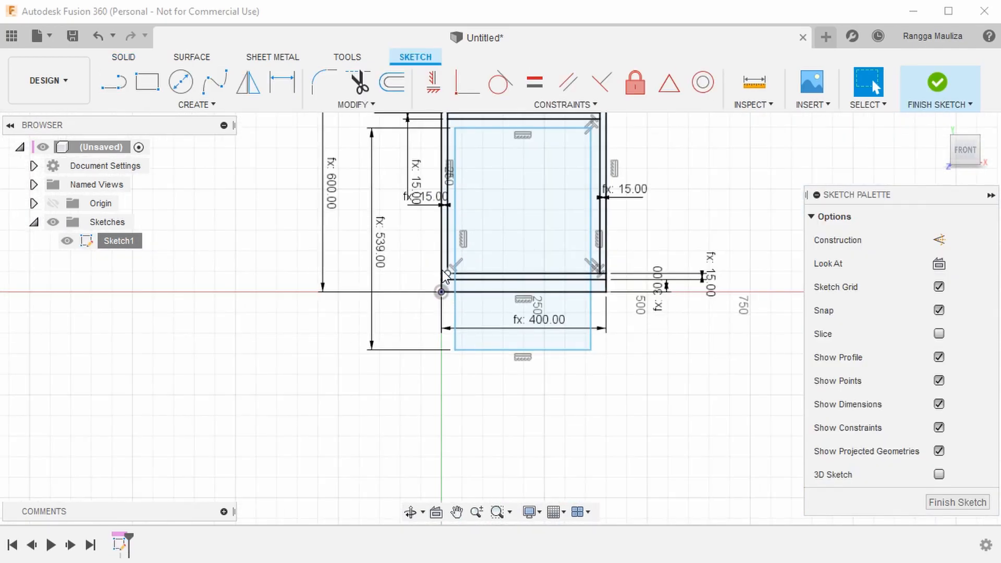
pyautogui.doubleClick(376, 246)
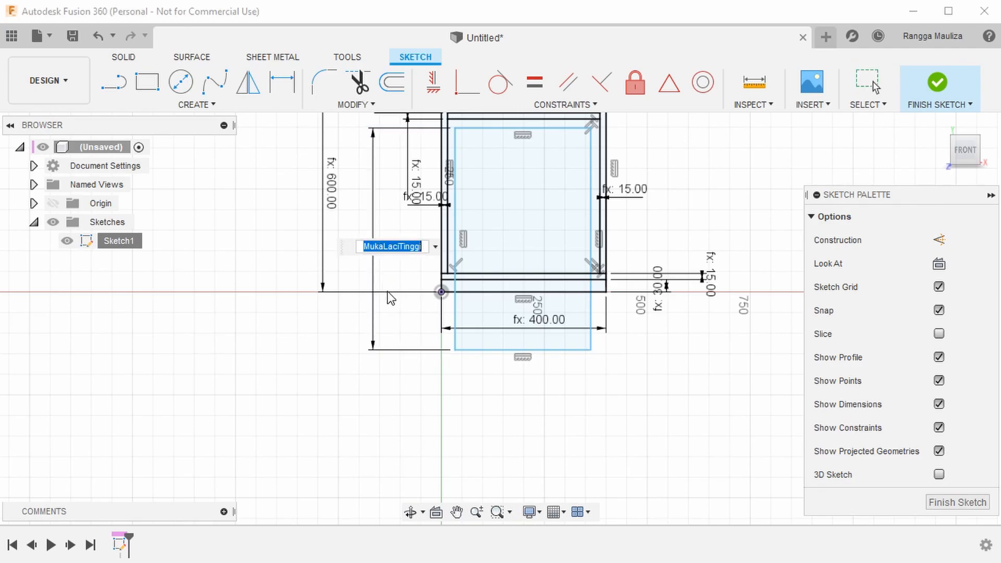
pyautogui.scroll(-2, 392, 299)
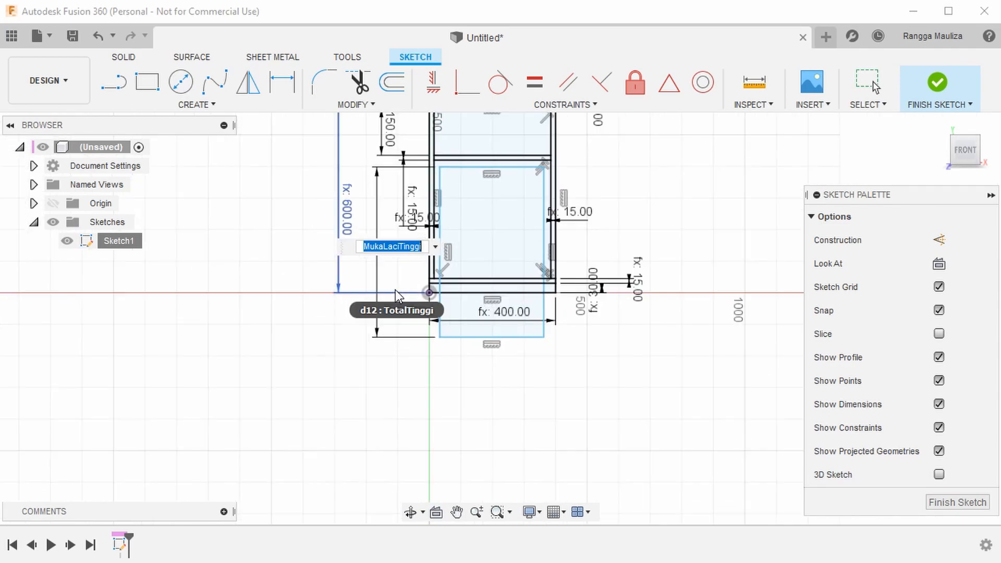
pyautogui.press('Escape')
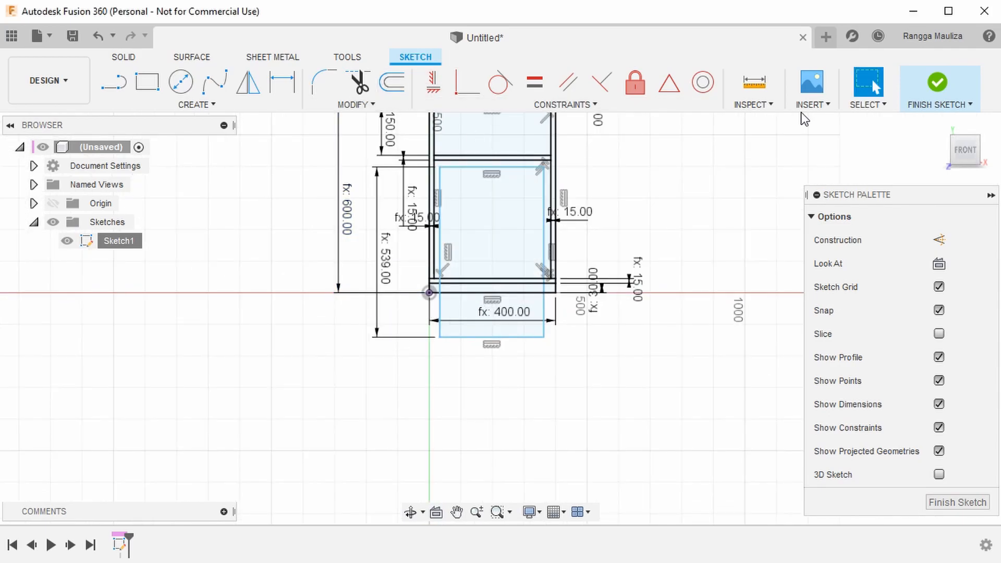
# Finish the sketch and set the MukaLaciTinggi parameter to TotalTinggi - KakiTinggi - ( 2 * MaterialTebal ) - RakKosong - GapLaci
pyautogui.click(937, 82)
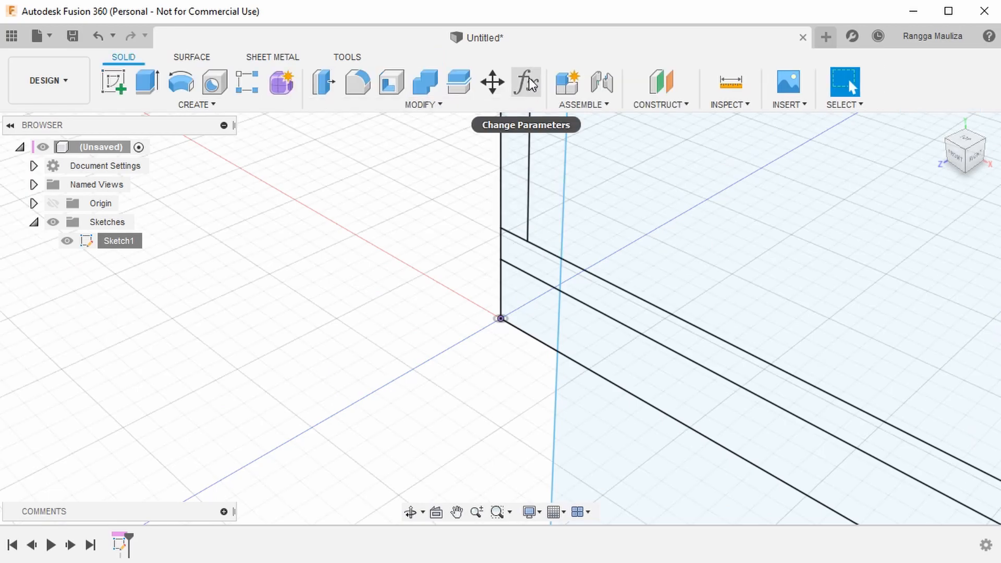
pyautogui.click(527, 83)
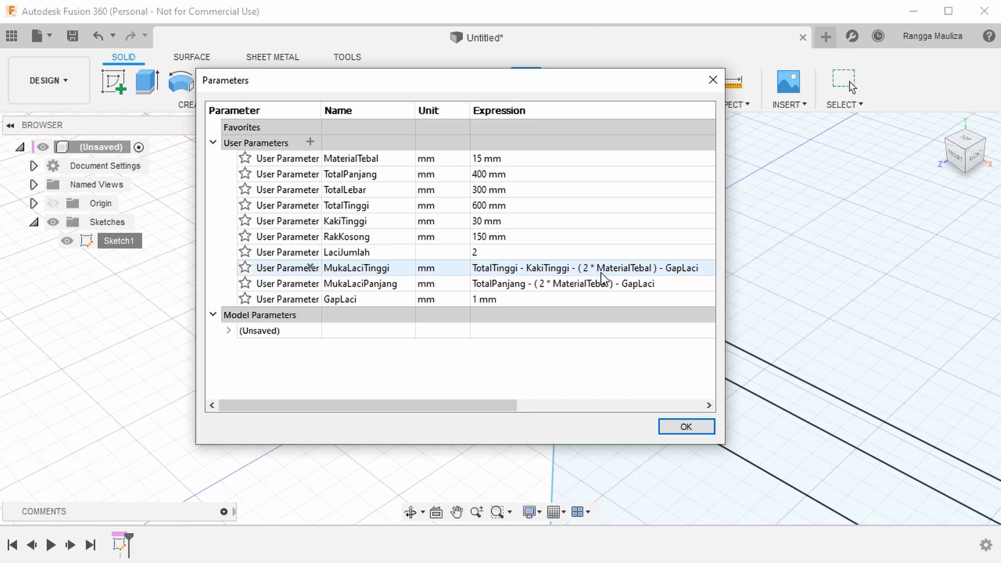
pyautogui.doubleClick(680, 268)
pyautogui.click(516, 268)
pyautogui.write('- ')
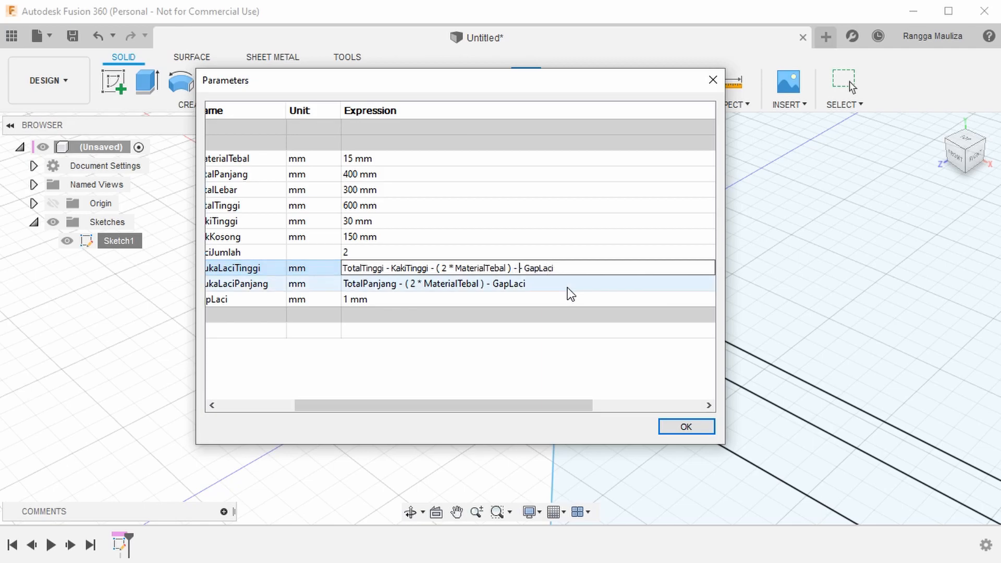
pyautogui.write('rak')
pyautogui.press('Return')
pyautogui.press('Return')
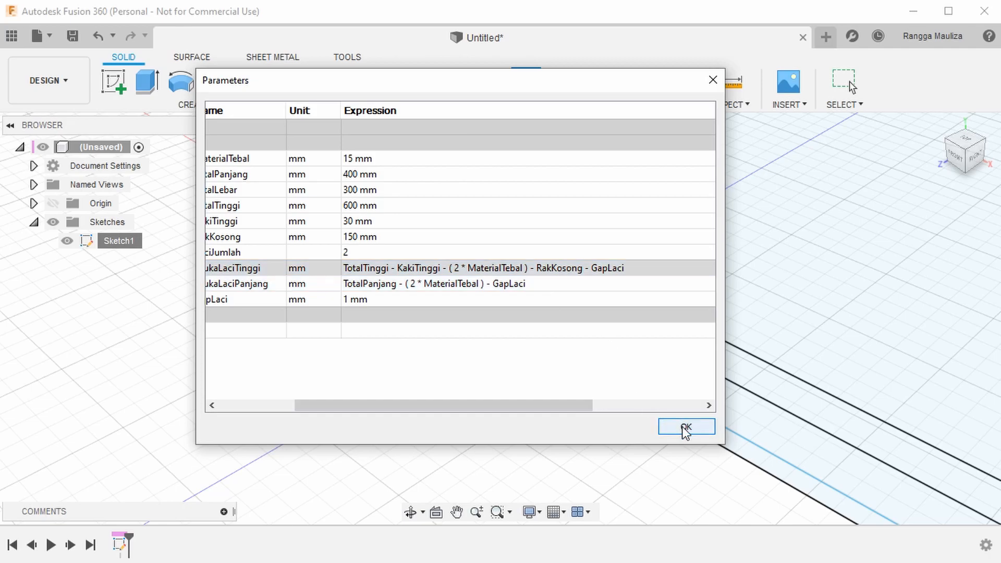
pyautogui.click(683, 429)
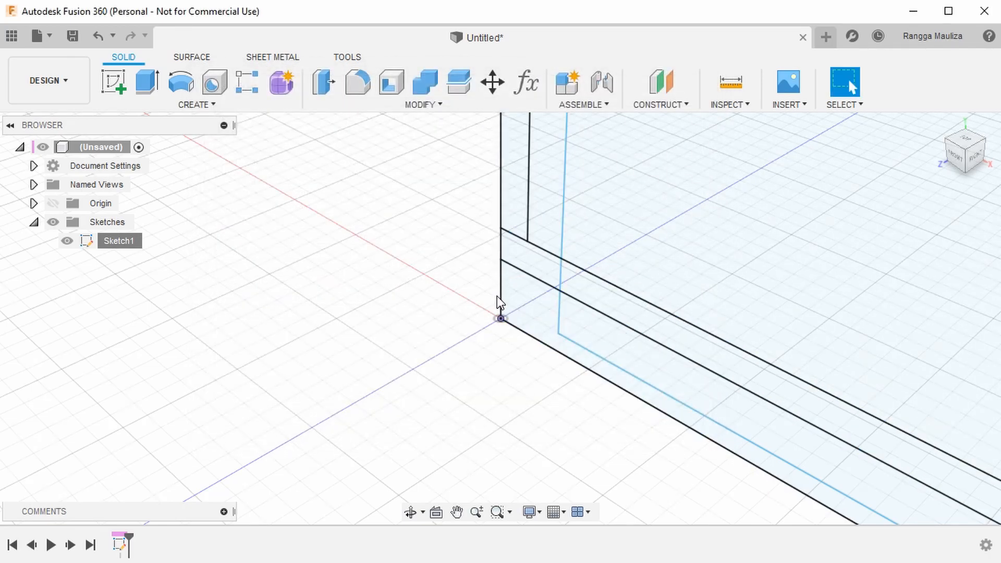
# Set the MukaLaciTinggi user parameter to ( TotalTinggi - KakiTinggi - ( 2 * MaterialTebal ) - RakKosong - GapLaci ) / 2
pyautogui.click(537, 91)
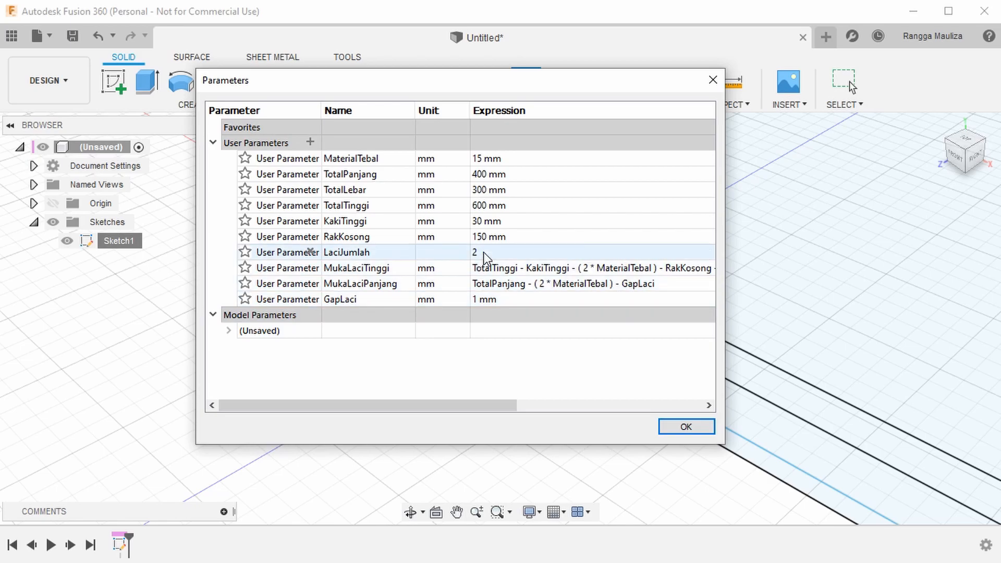
pyautogui.click(568, 267)
pyautogui.click(581, 269)
pyautogui.click(581, 269)
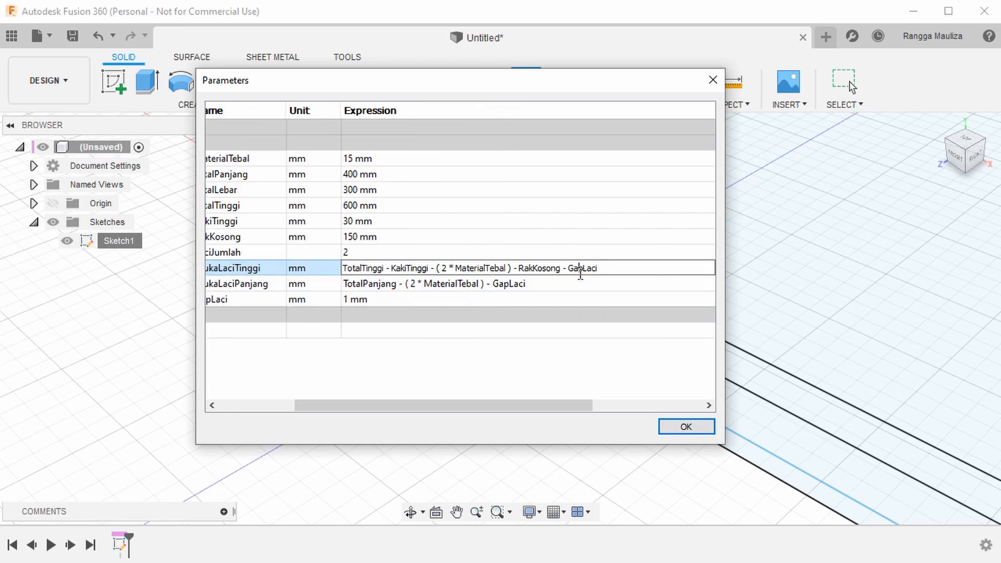
pyautogui.click(605, 269)
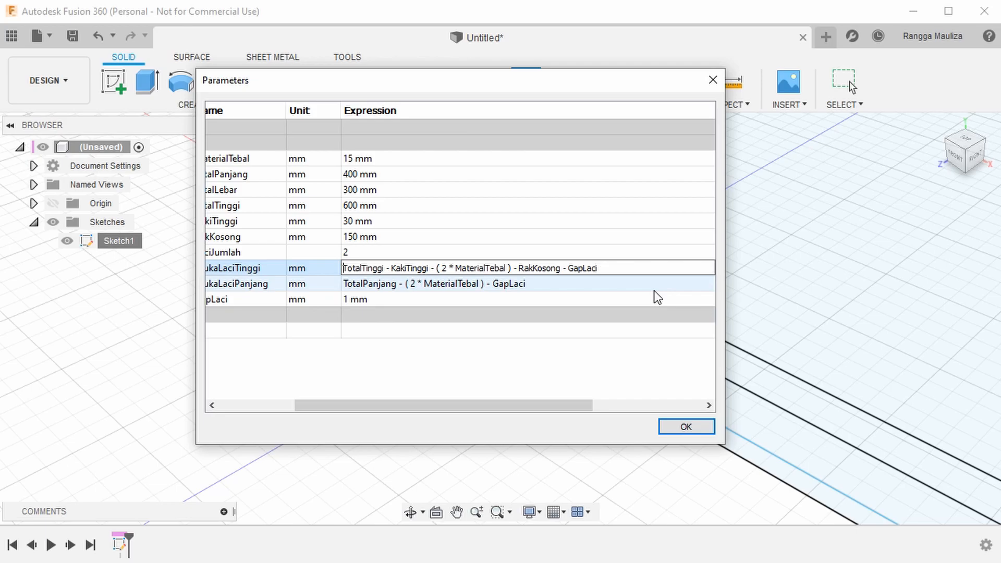
pyautogui.write('(')
pyautogui.press('End')
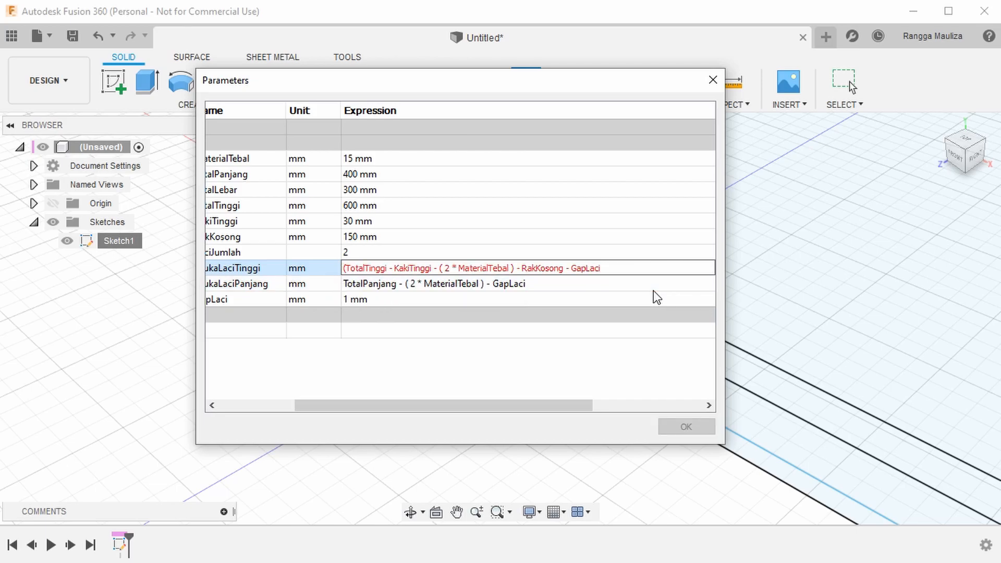
pyautogui.write(') /2')
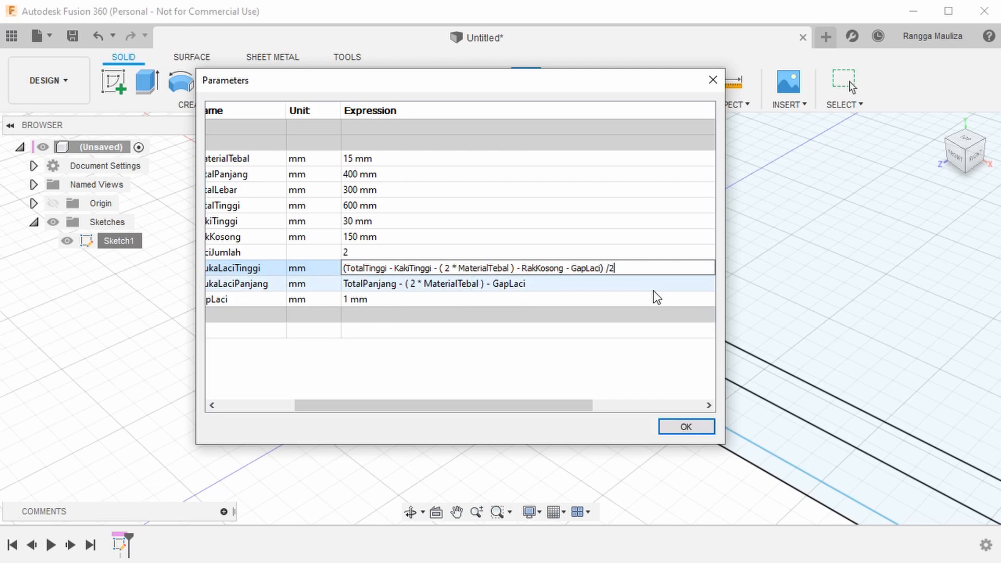
pyautogui.press('Return')
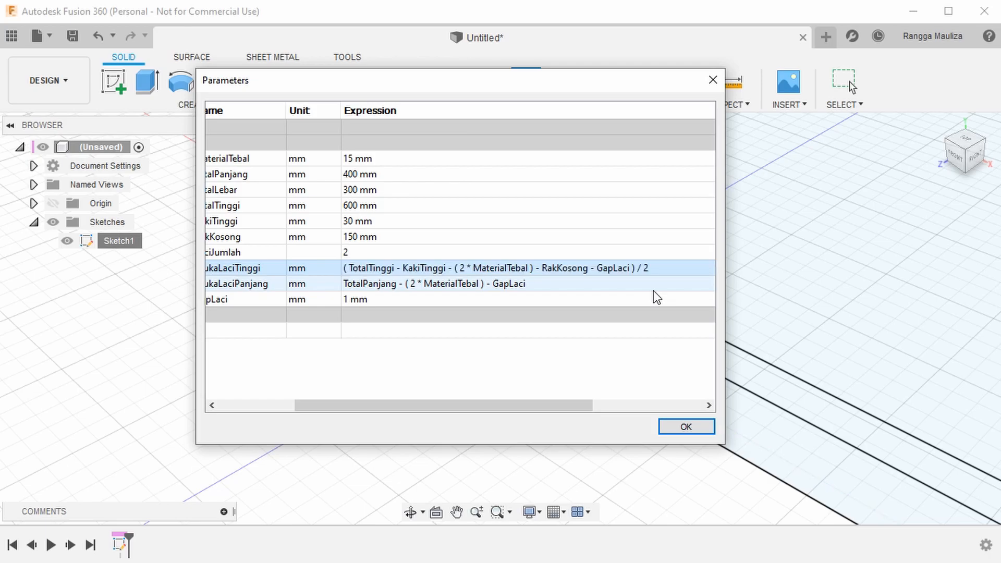
pyautogui.click(698, 425)
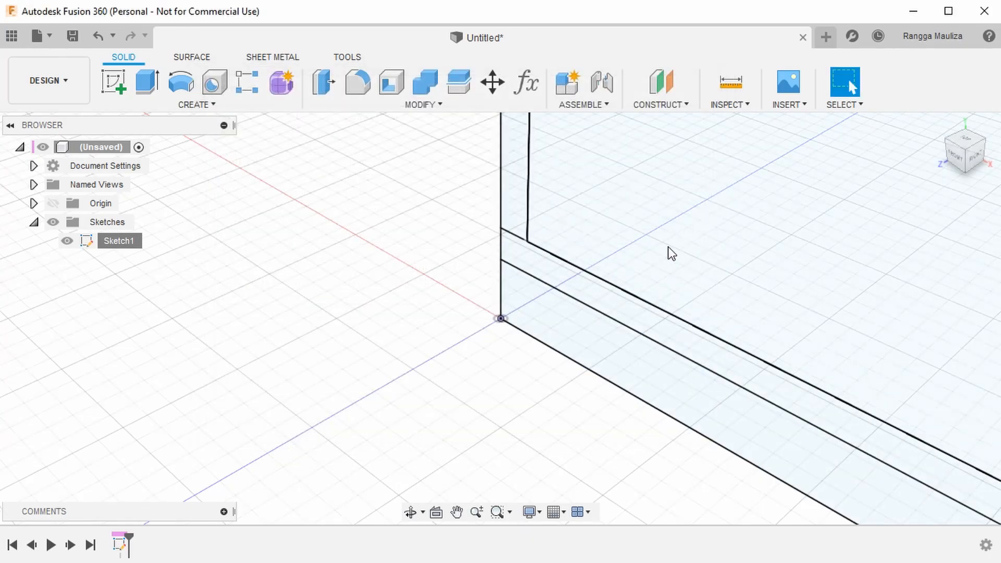
# Reopen Sketch1 and dimension the drawer-front rectangle's width as MukaLaciPanjang
pyautogui.rightClick(128, 241)
pyautogui.click(164, 293)
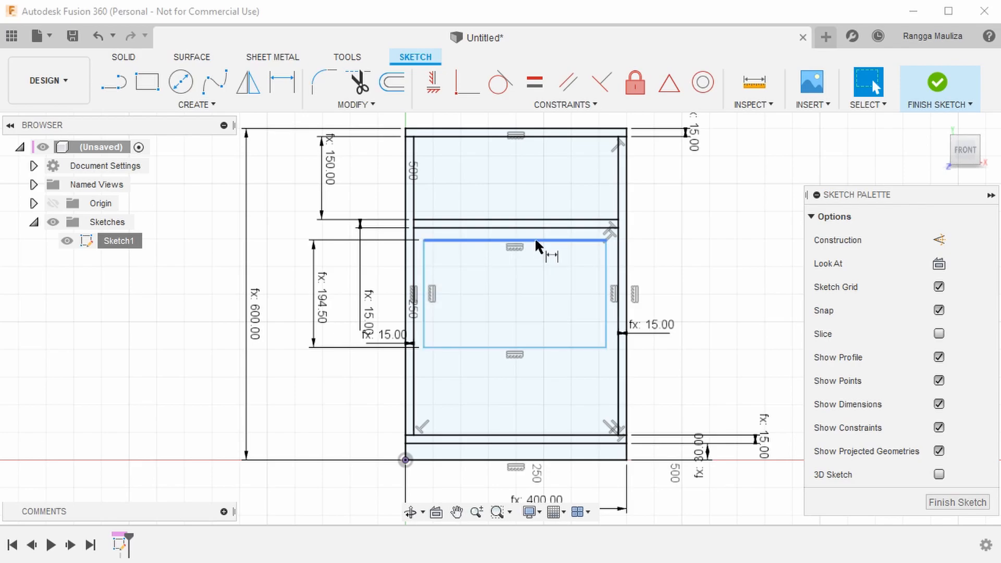
pyautogui.press('d')
pyautogui.click(553, 241)
pyautogui.click(571, 180)
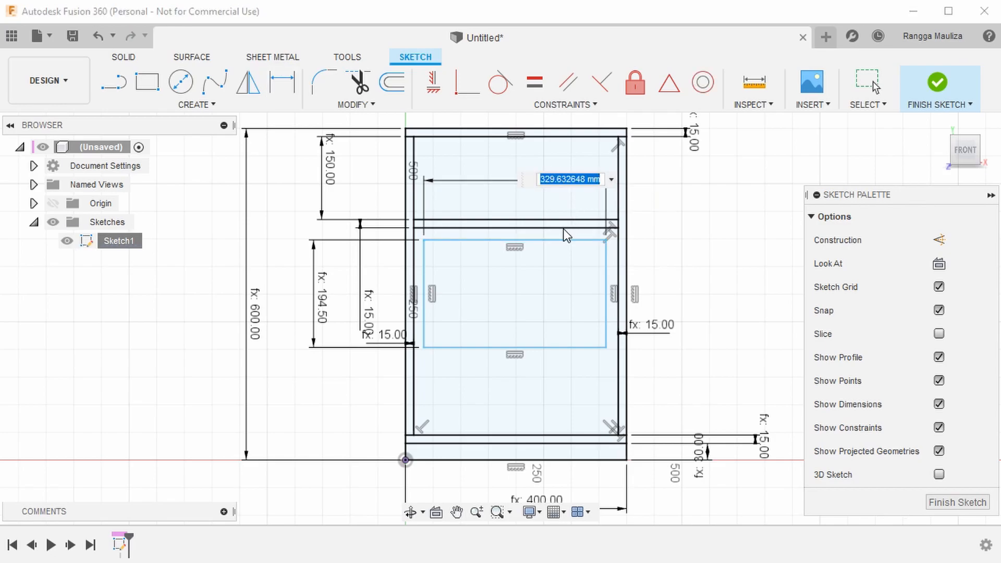
pyautogui.write('muka')
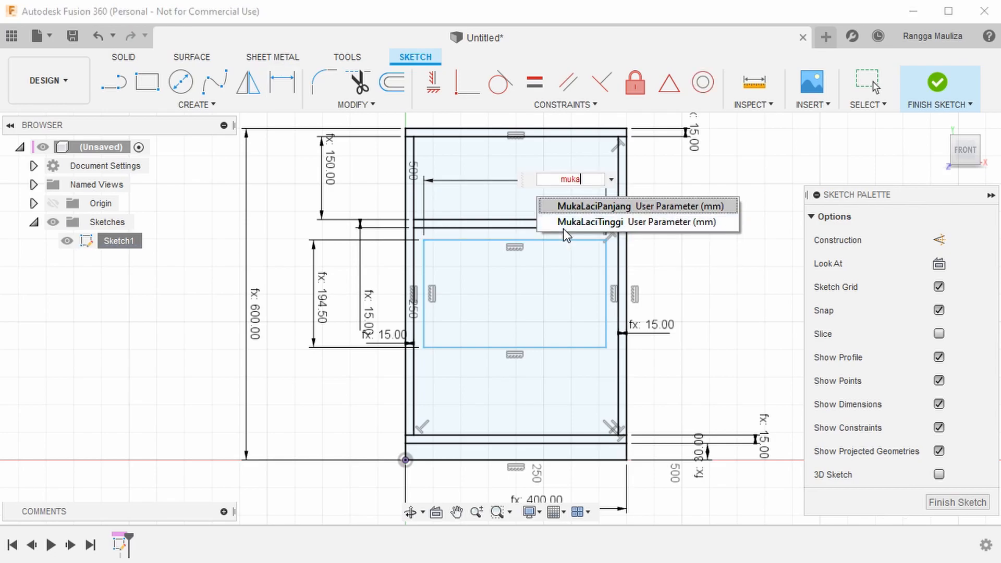
pyautogui.press('Return')
pyautogui.press('Return')
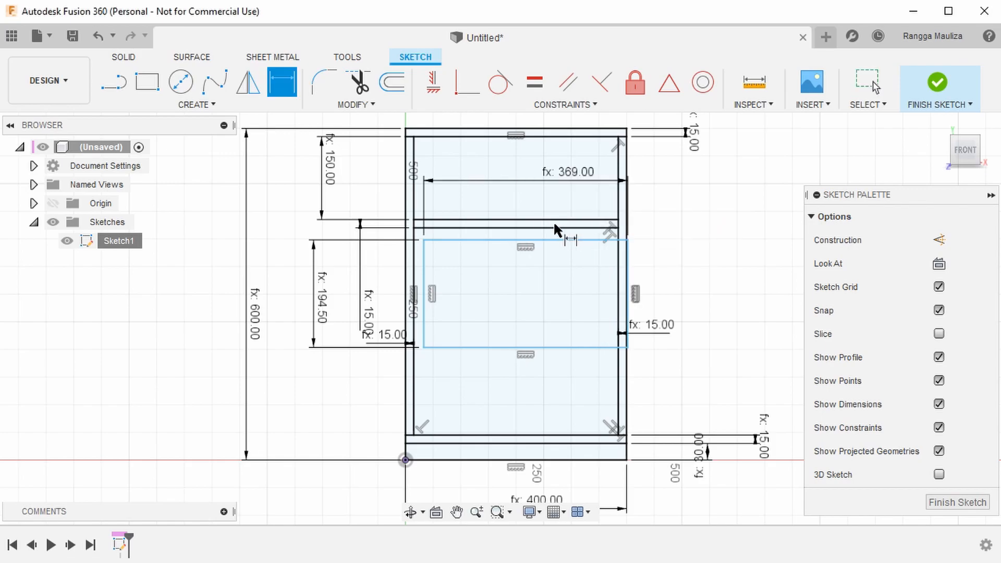
# Dimension the distance between the drawer front's left edge and the left side panel's inner edge as GapLaci
pyautogui.scroll(5, 548, 230)
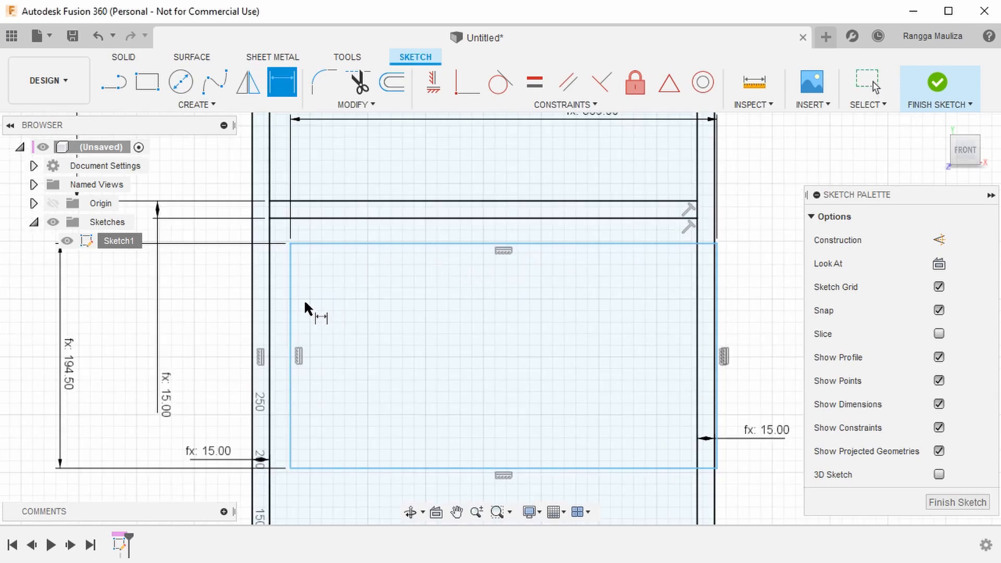
pyautogui.click(290, 293)
pyautogui.click(266, 293)
pyautogui.click(222, 300)
pyautogui.write('gg')
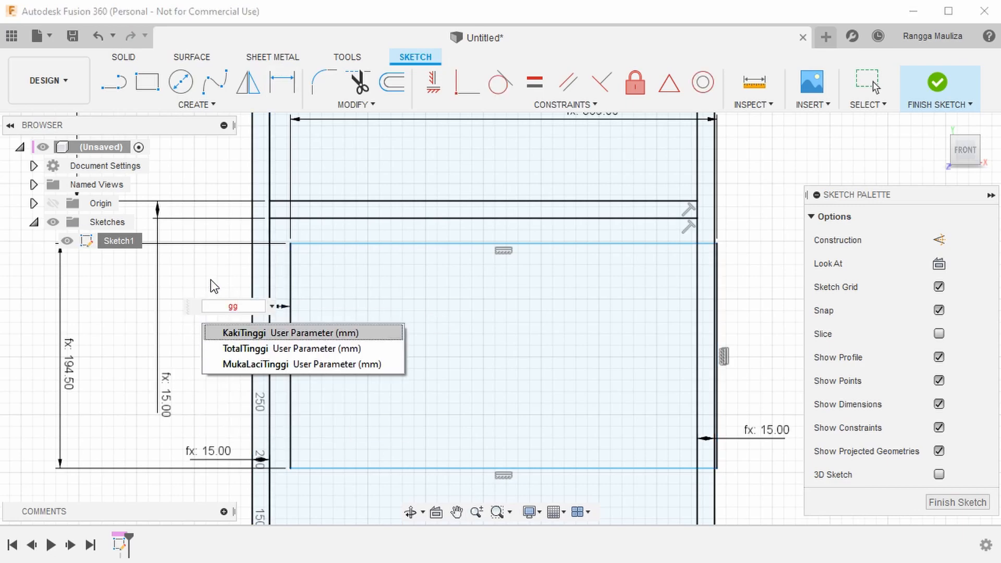
pyautogui.press('BackSpace')
pyautogui.write('apLaci')
pyautogui.press('Return')
pyautogui.press('Return')
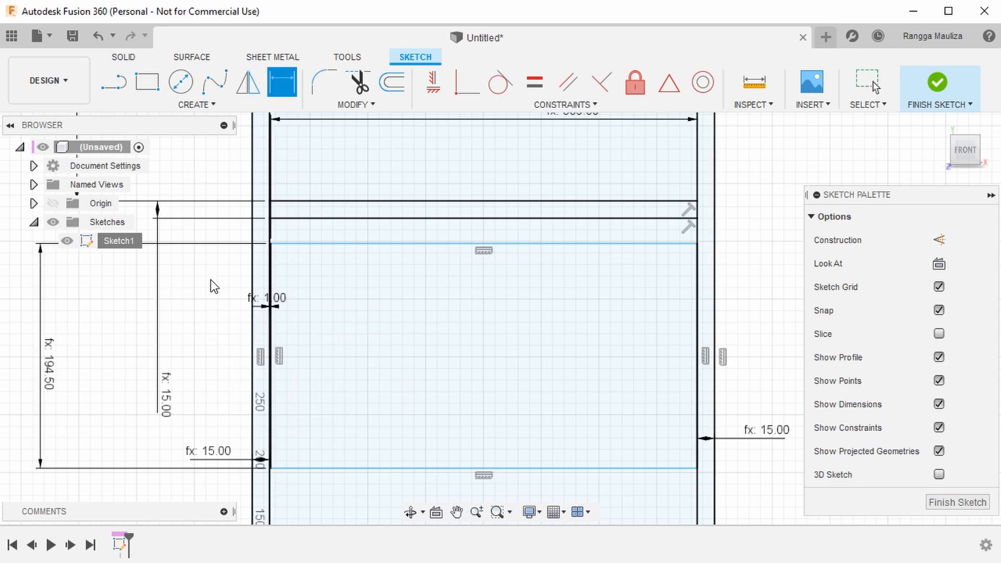
# Dimension the distance between the drawer front's top edge and the underside of the shelf as GapLaci
pyautogui.click(334, 243)
pyautogui.click(337, 218)
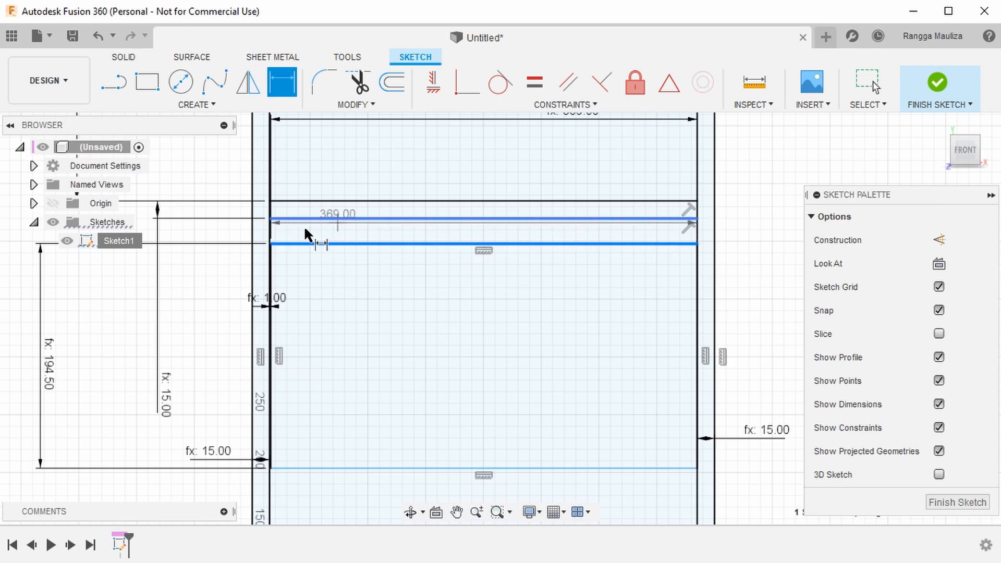
pyautogui.click(228, 184)
pyautogui.write('ga')
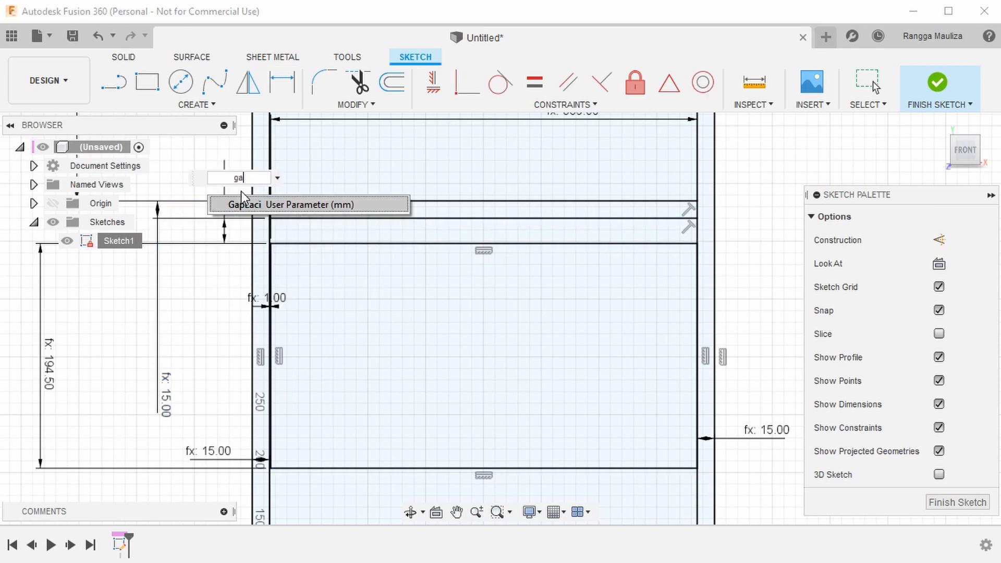
pyautogui.click(241, 204)
pyautogui.press('Return')
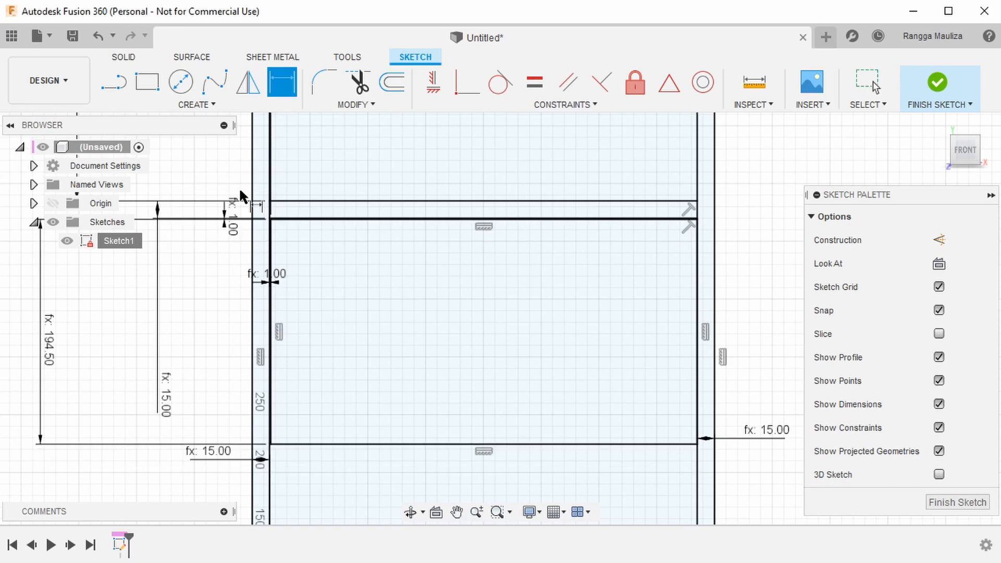
# Finish the sketch and set the MukaLaciPanjang user parameter to TotalPanjang - ( 2 * MaterialTebal ) - ( GapLaci * 2 )
pyautogui.scroll(5, 308, 230)
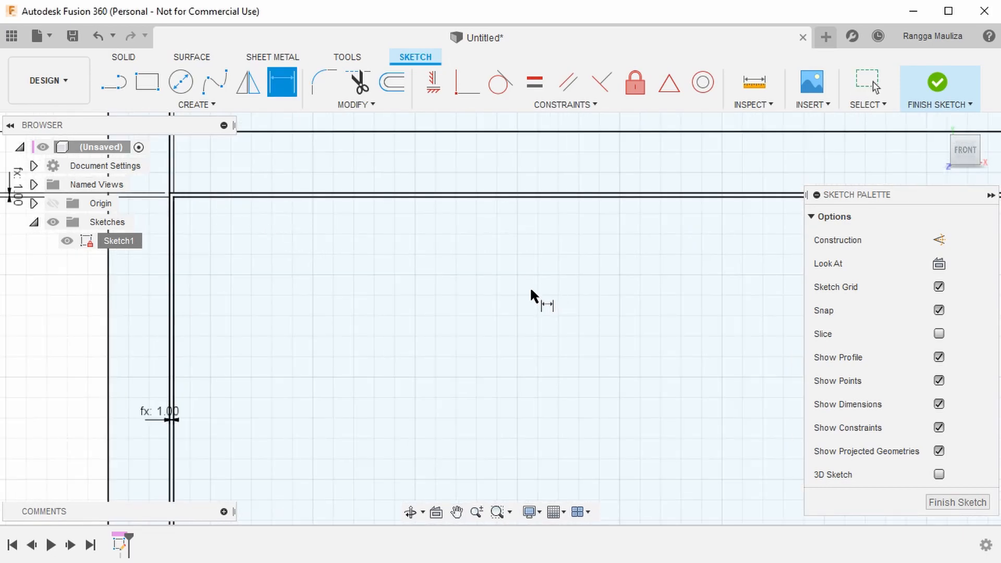
pyautogui.moveTo(658, 287); pyautogui.dragTo(323, 317, button='middle')
pyautogui.moveTo(793, 312); pyautogui.dragTo(326, 304, button='middle')
pyautogui.moveTo(566, 315); pyautogui.dragTo(346, 315, button='middle')
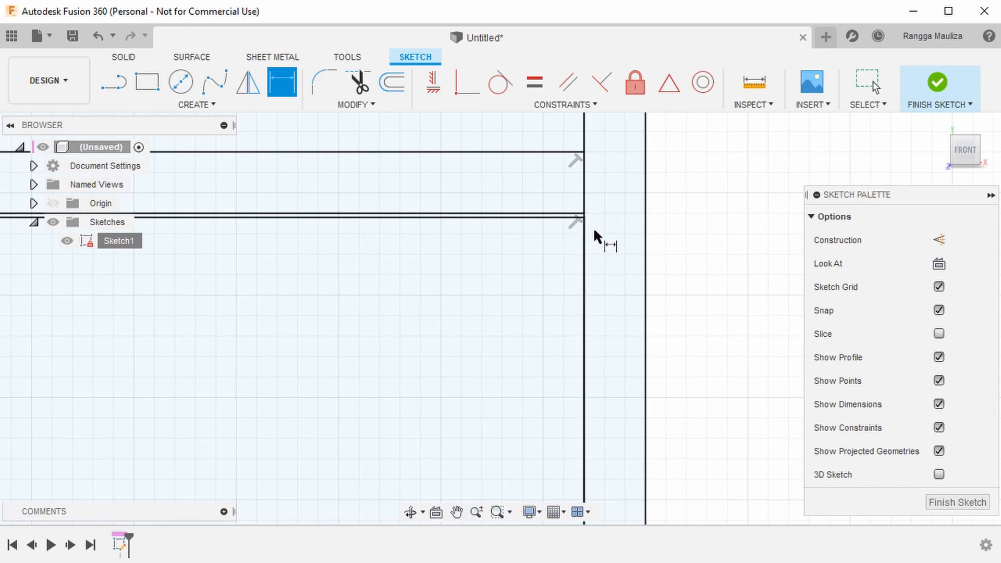
pyautogui.click(901, 105)
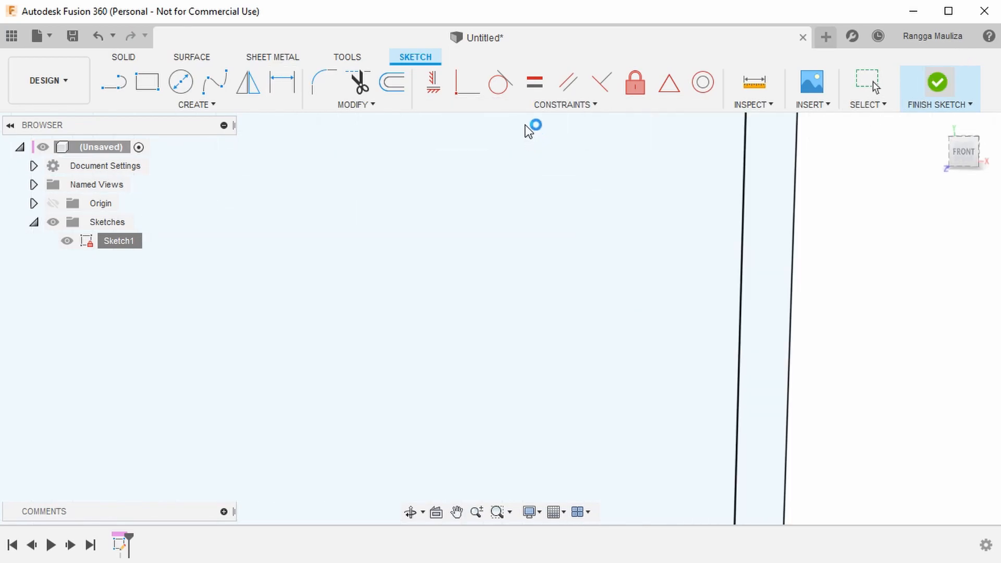
pyautogui.click(534, 92)
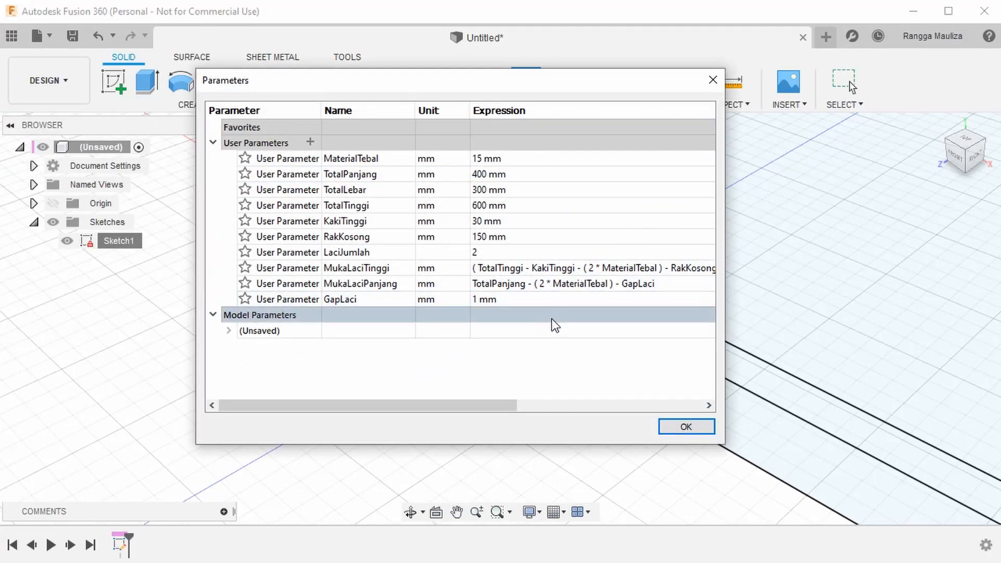
pyautogui.click(622, 284)
pyautogui.click(483, 283)
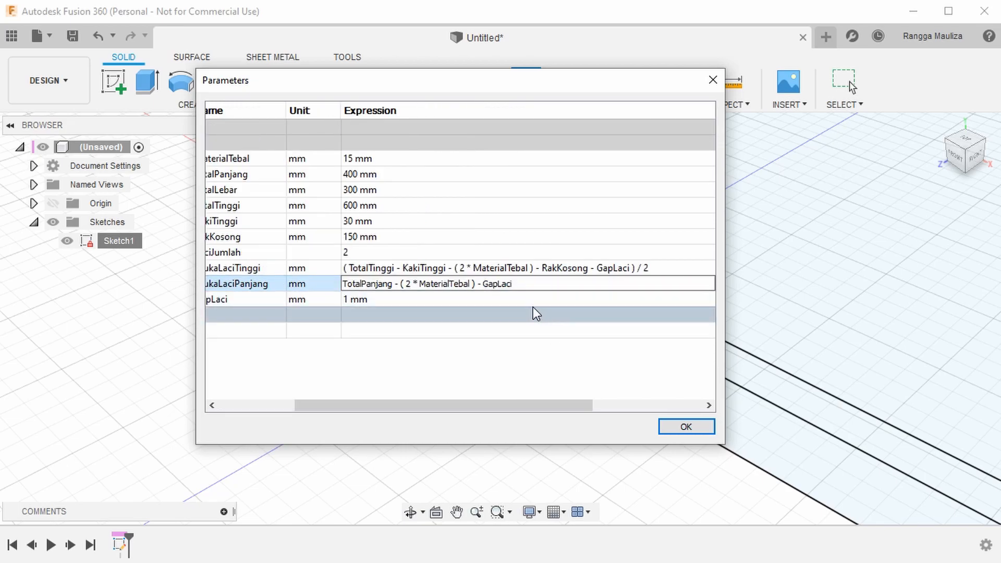
pyautogui.write('(')
pyautogui.press('End')
pyautogui.write('*2')
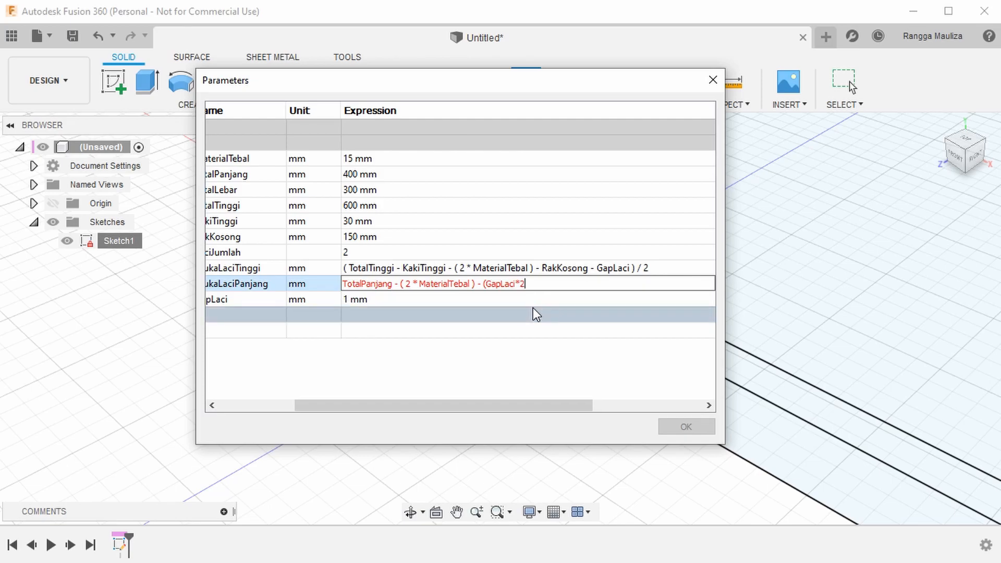
pyautogui.write(')')
pyautogui.press('Return')
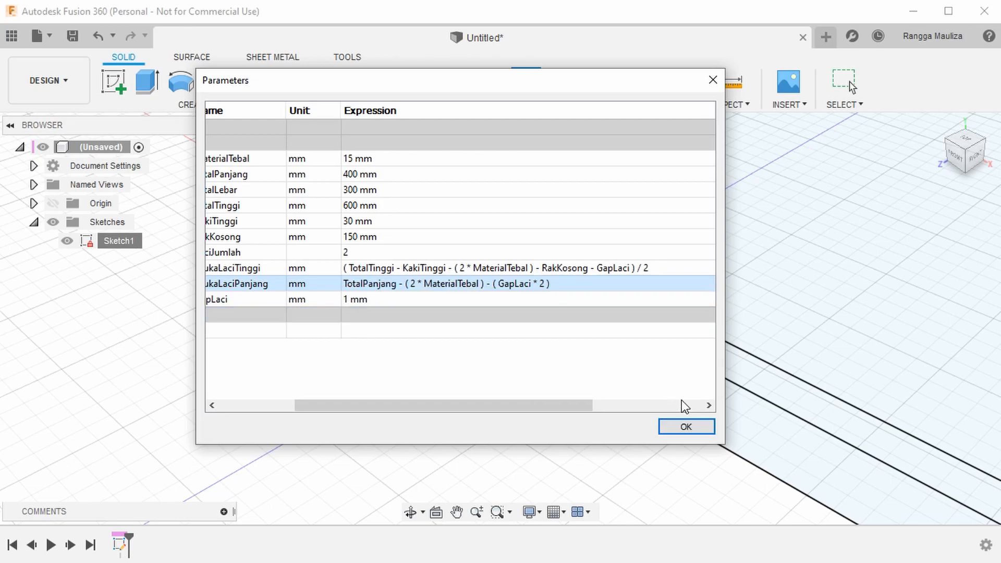
pyautogui.click(686, 427)
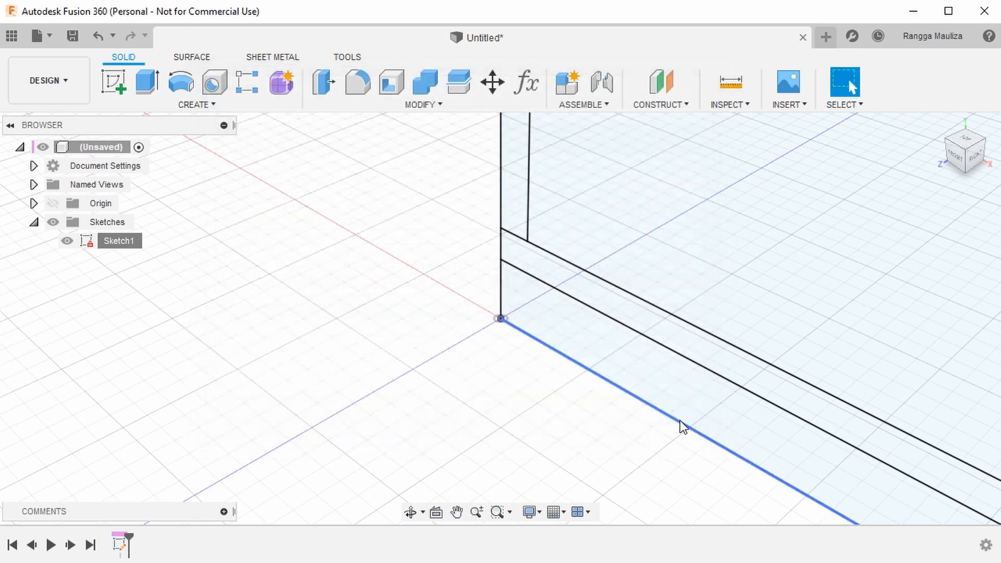
# Reopen Sketch1 and examine the clearance around the drawer front's upper right corner
pyautogui.rightClick(113, 247)
pyautogui.click(148, 300)
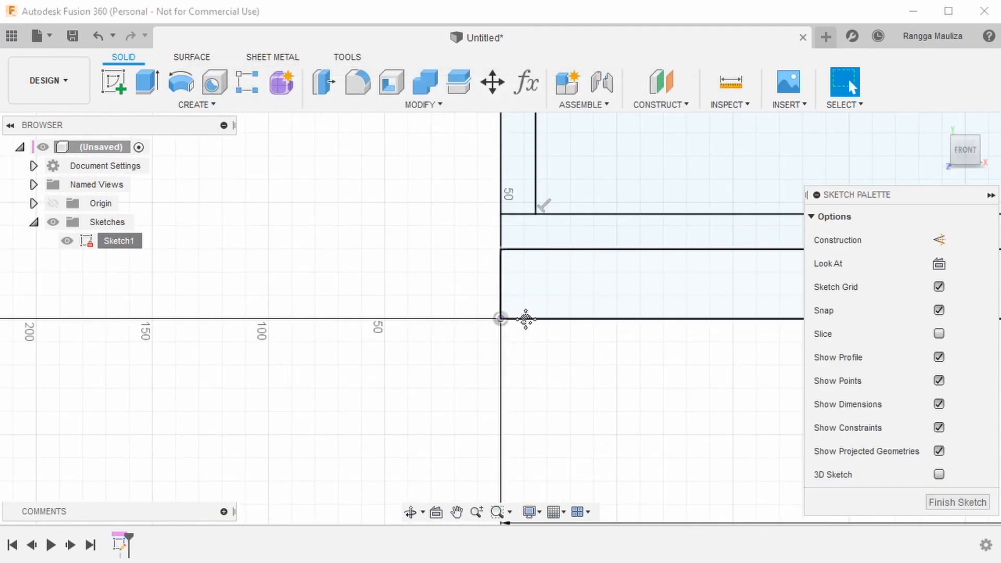
pyautogui.scroll(-2, 426, 396)
pyautogui.scroll(5, 689, 169)
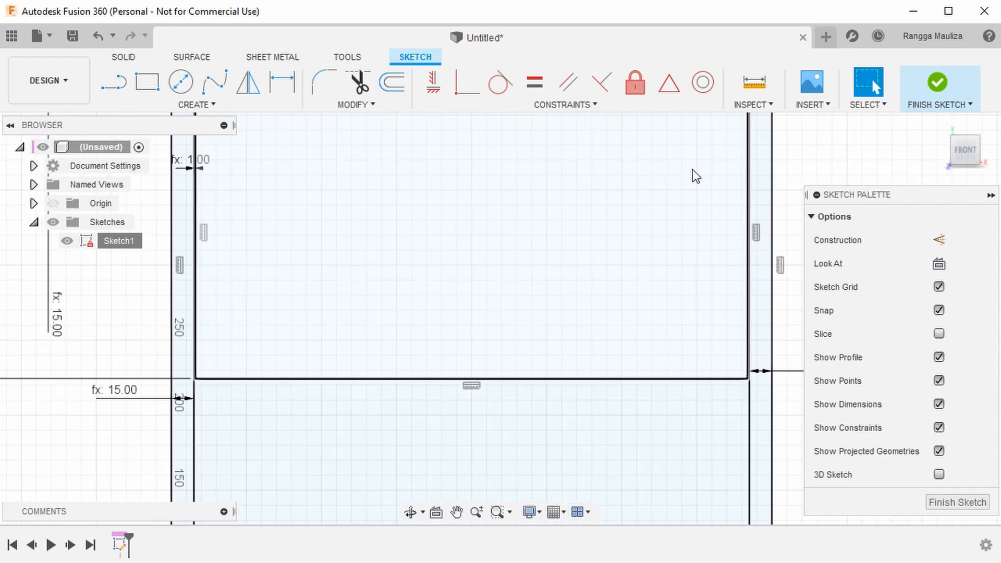
pyautogui.moveTo(653, 255); pyautogui.dragTo(611, 414, button='middle')
pyautogui.scroll(5, 720, 238)
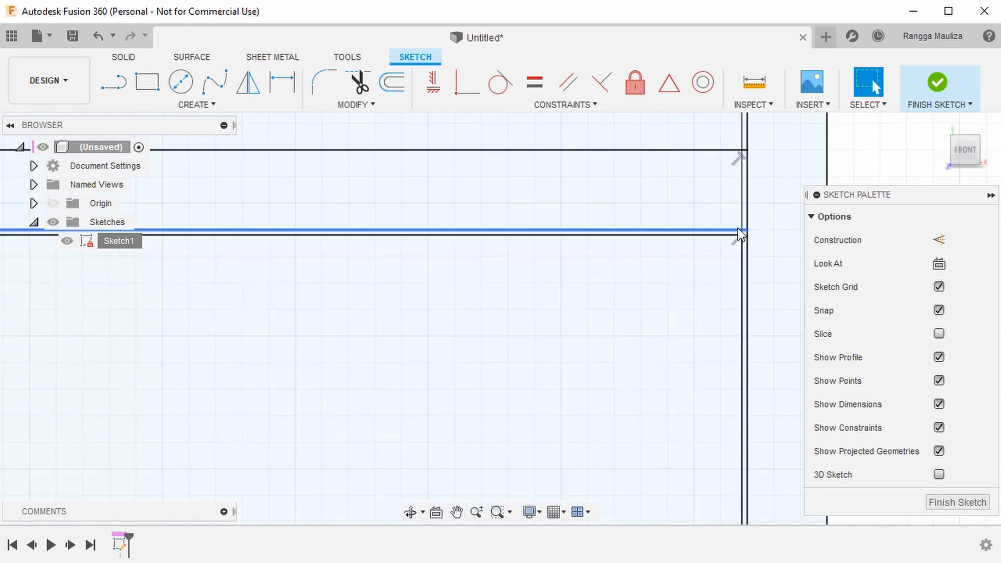
pyautogui.scroll(-8, 556, 322)
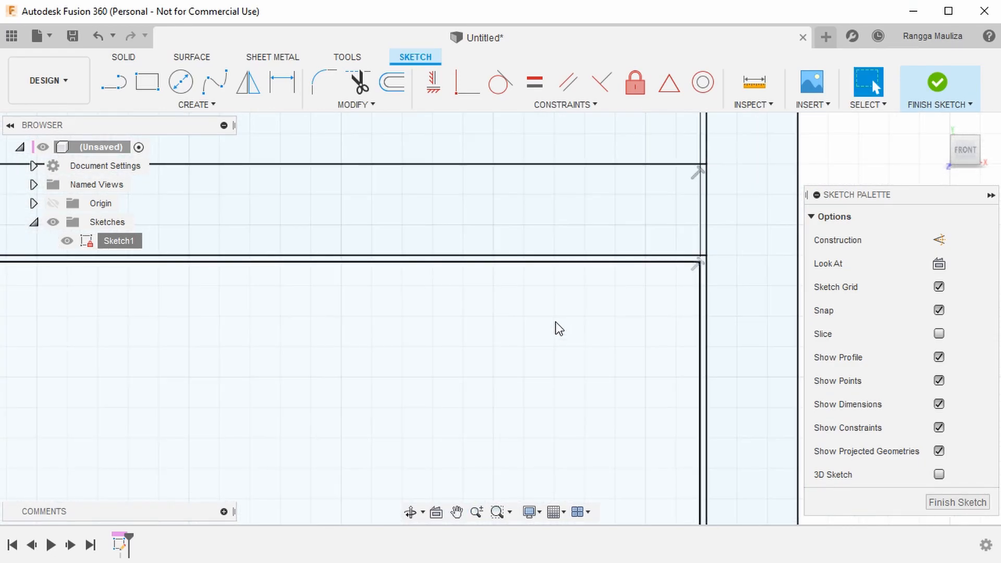
# Sketch a second drawer-front rectangle about 150 mm tall in the space below the first drawer front
pyautogui.scroll(-3, 559, 328)
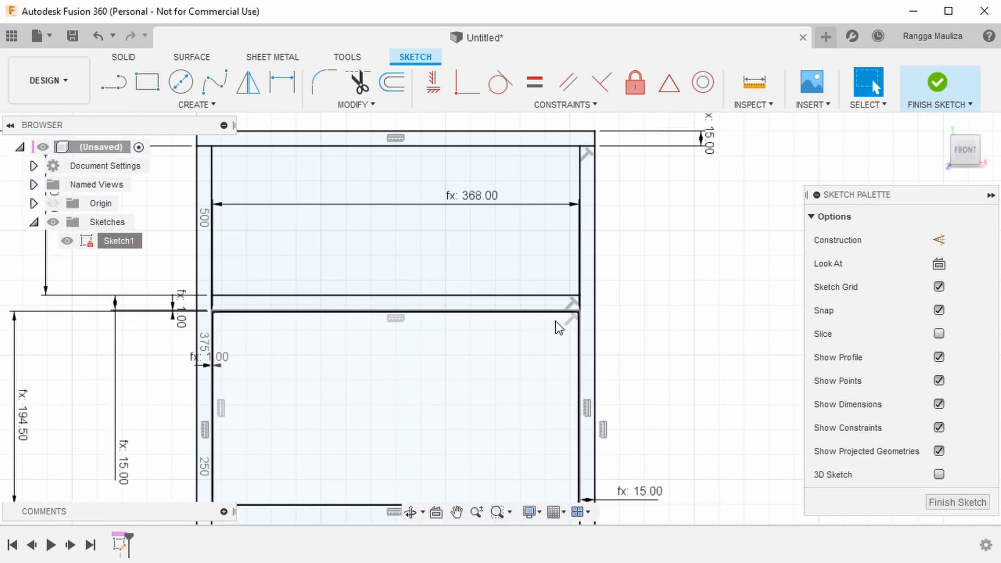
pyautogui.scroll(-4, 554, 317)
pyautogui.moveTo(463, 365)
pyautogui.mouseDown(button='middle')
pyautogui.moveTo(449, 195)
pyautogui.moveTo(453, 207)
pyautogui.mouseUp(button='middle')
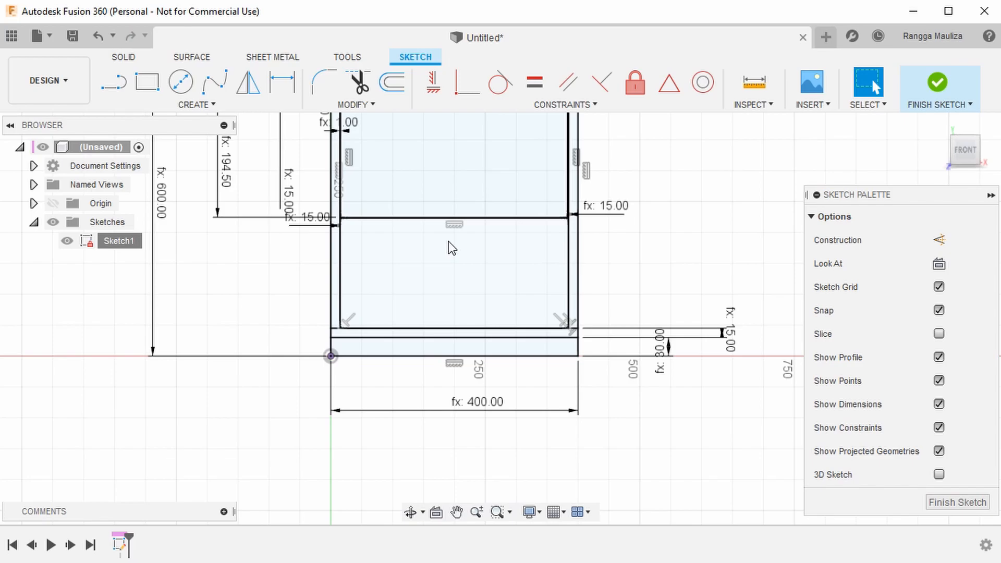
pyautogui.press('r')
pyautogui.scroll(3, 364, 316)
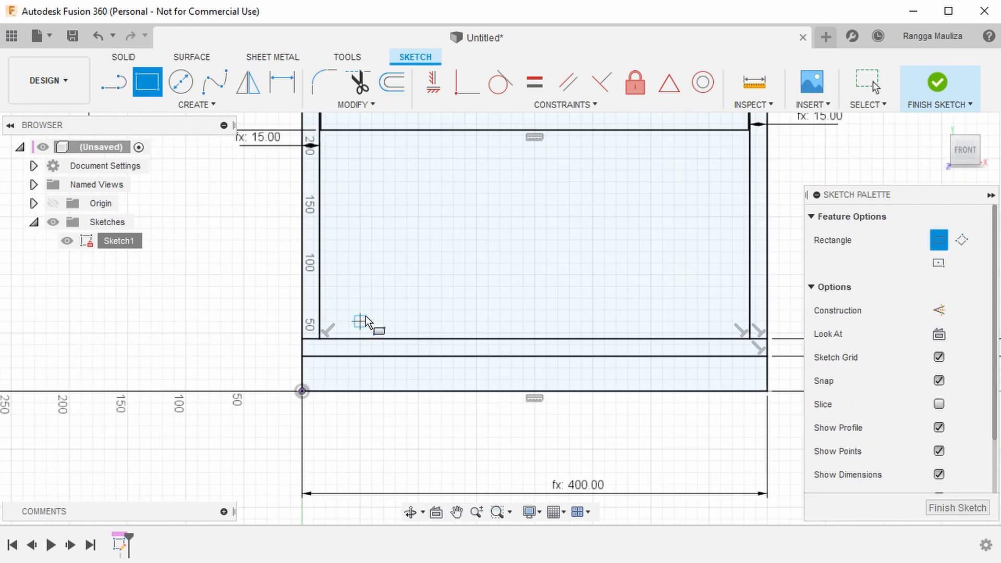
pyautogui.click(337, 322)
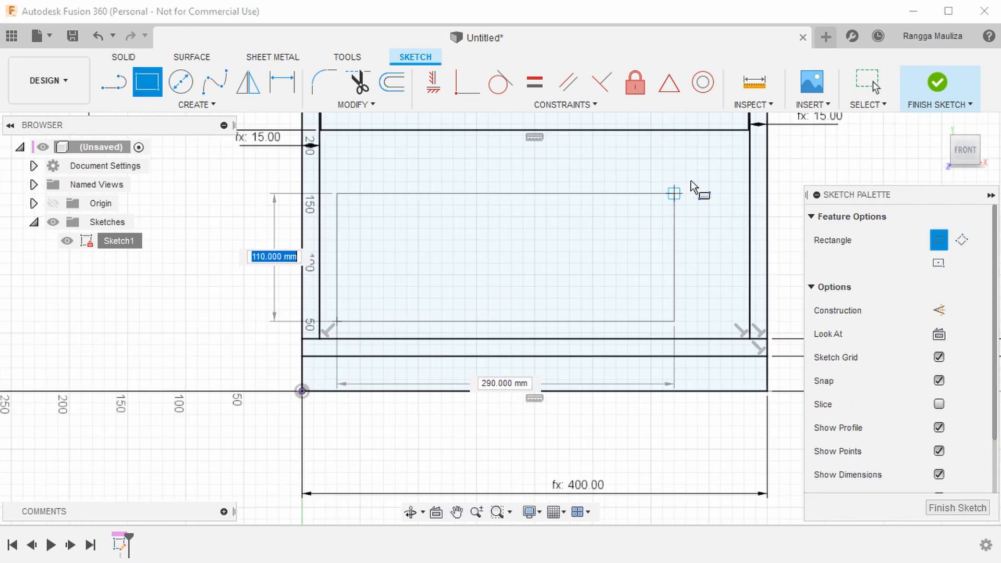
pyautogui.click(740, 150)
# Dimension the lower drawer-front rectangle's height as MukaLaciTinggi
pyautogui.press('d')
pyautogui.click(339, 269)
pyautogui.click(234, 256)
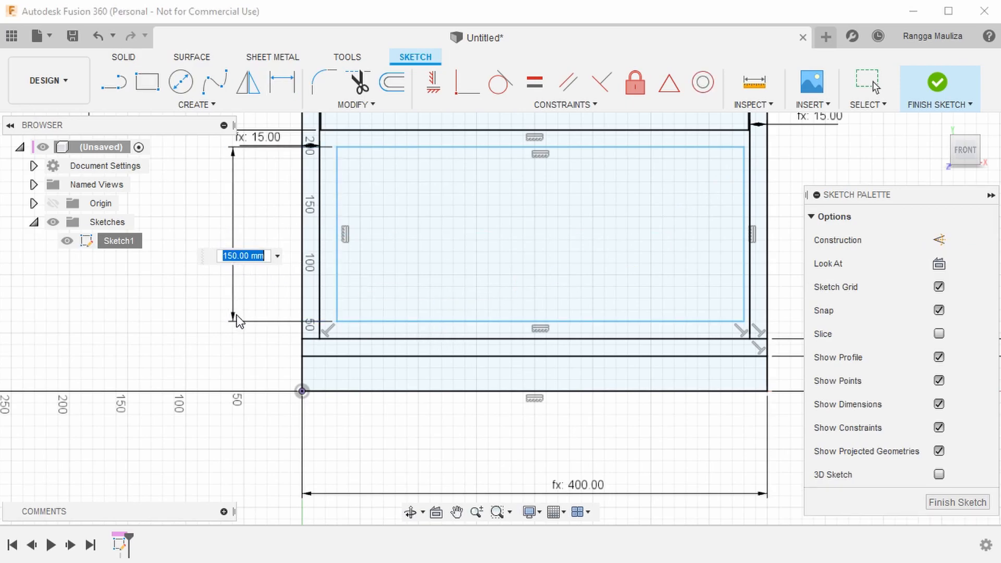
pyautogui.write('muka')
pyautogui.press('Down')
pyautogui.press('Return')
pyautogui.press('Return')
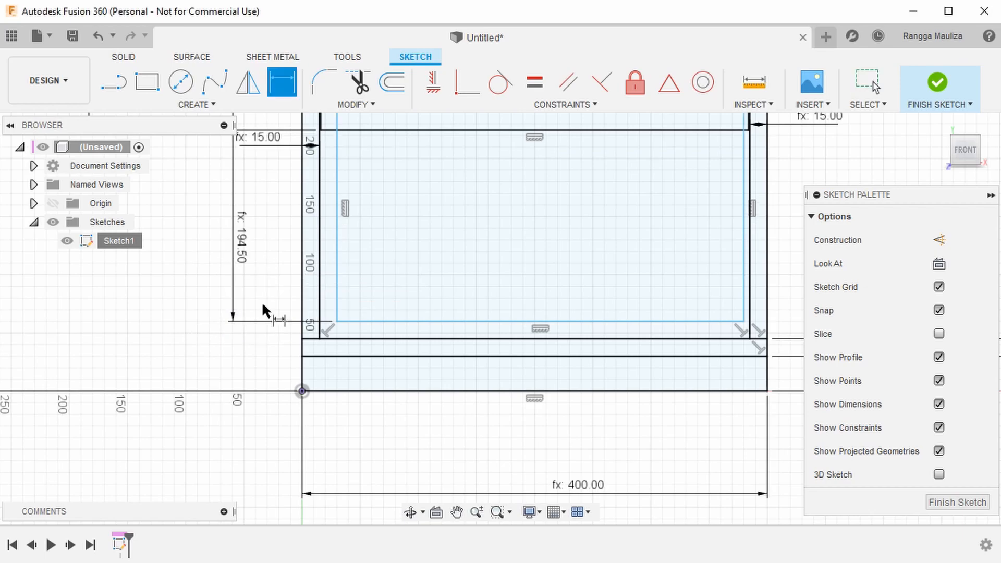
# Dimension the lower drawer-front rectangle's width as MukaLaciPanjang
pyautogui.click(399, 322)
pyautogui.click(405, 434)
pyautogui.write('muka')
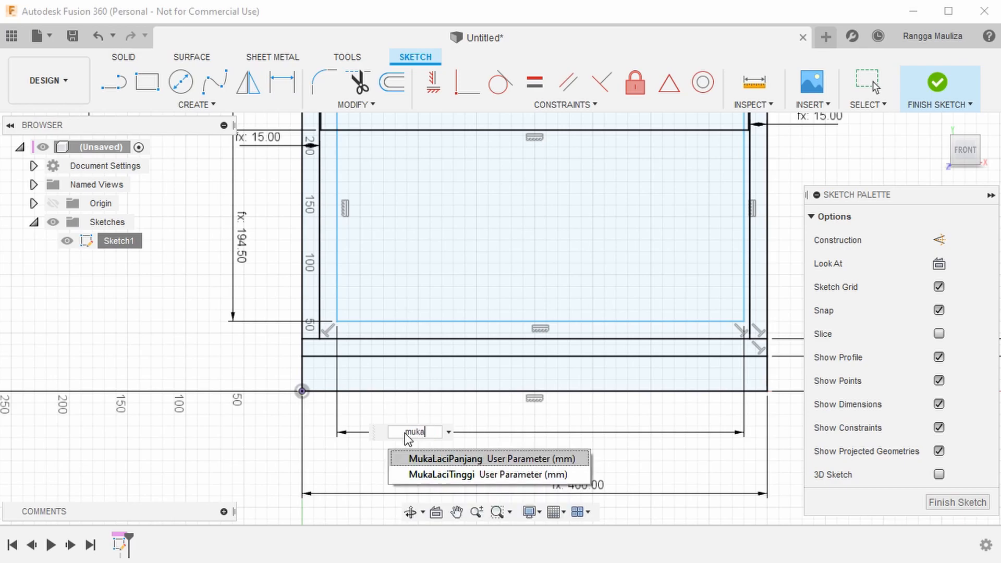
pyautogui.press('Return')
pyautogui.press('Return')
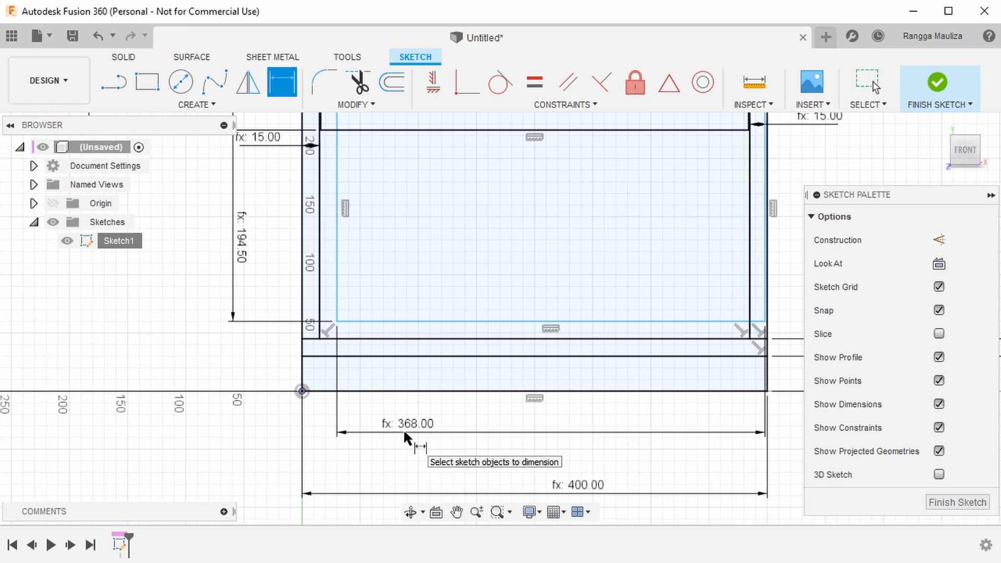
# Dimension the horizontal gap between the lower drawer front's left edge and the left side panel as GapLaci
pyautogui.scroll(3, 309, 298)
pyautogui.click(354, 276)
pyautogui.click(327, 277)
pyautogui.click(333, 488)
pyautogui.write('GapLaci')
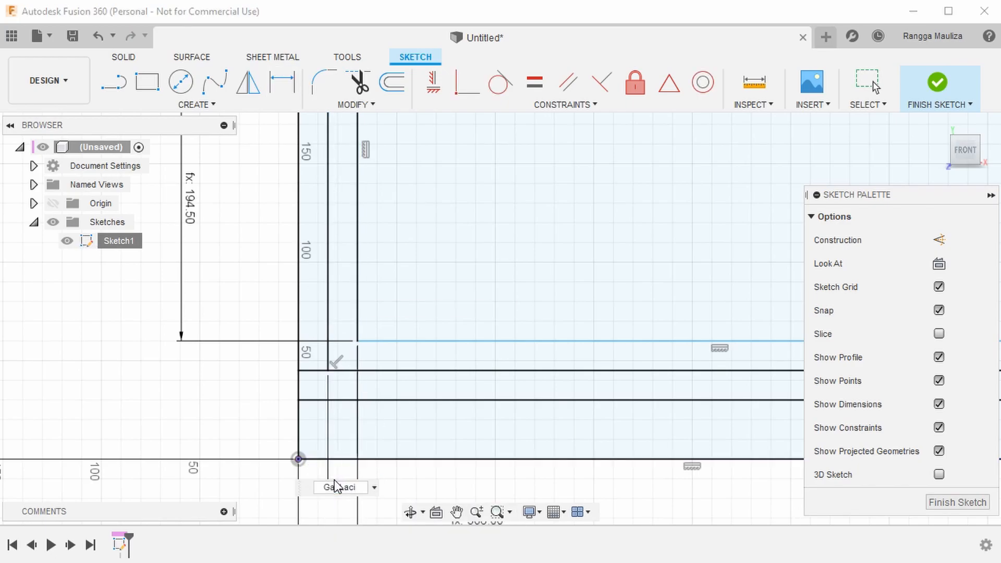
pyautogui.press('Return')
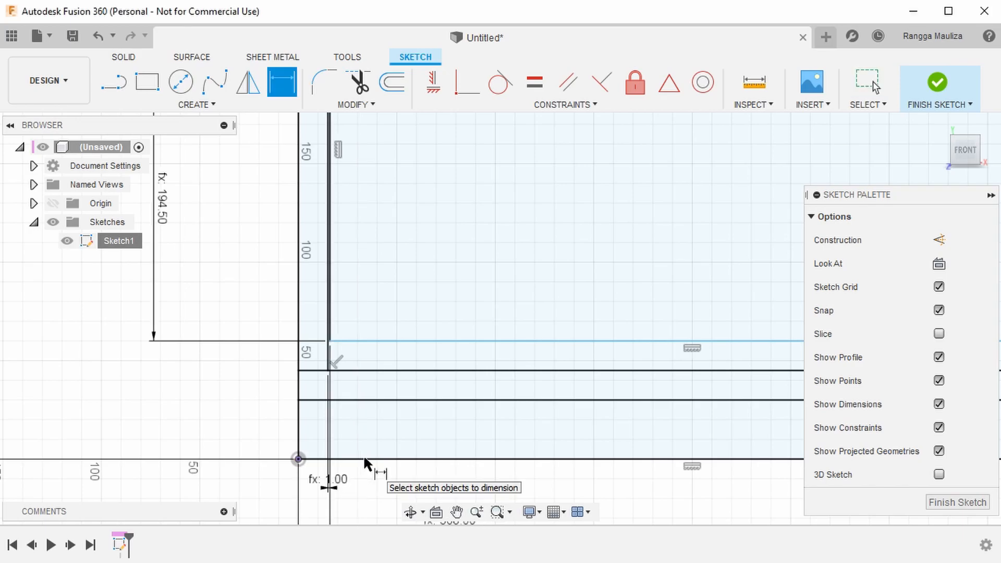
# Dimension the vertical gap between the lower drawer front's bottom edge and the bottom panel as GapLaci
pyautogui.click(402, 370)
pyautogui.click(211, 389)
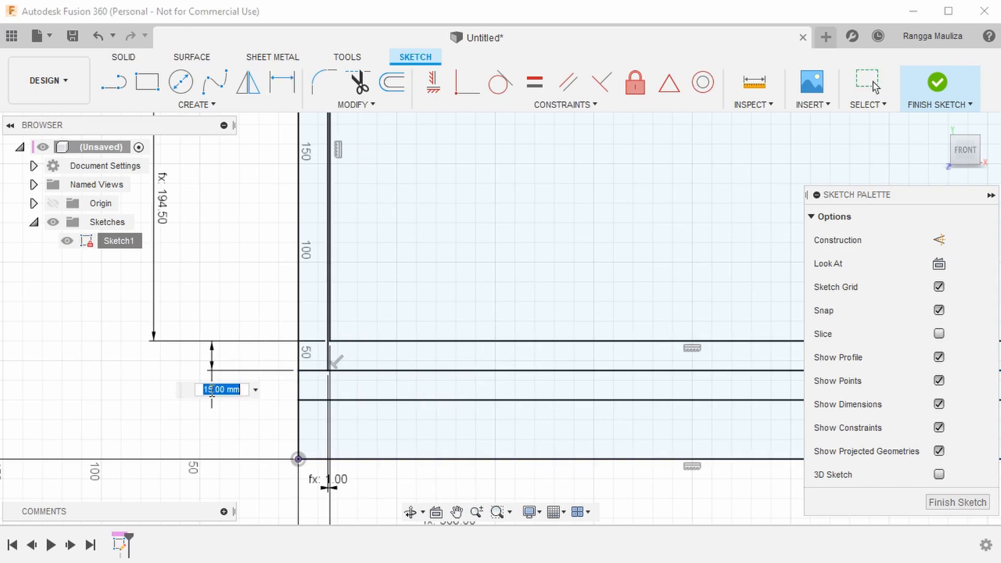
pyautogui.write('GapLaci')
pyautogui.press('Return')
pyautogui.scroll(-5, 424, 295)
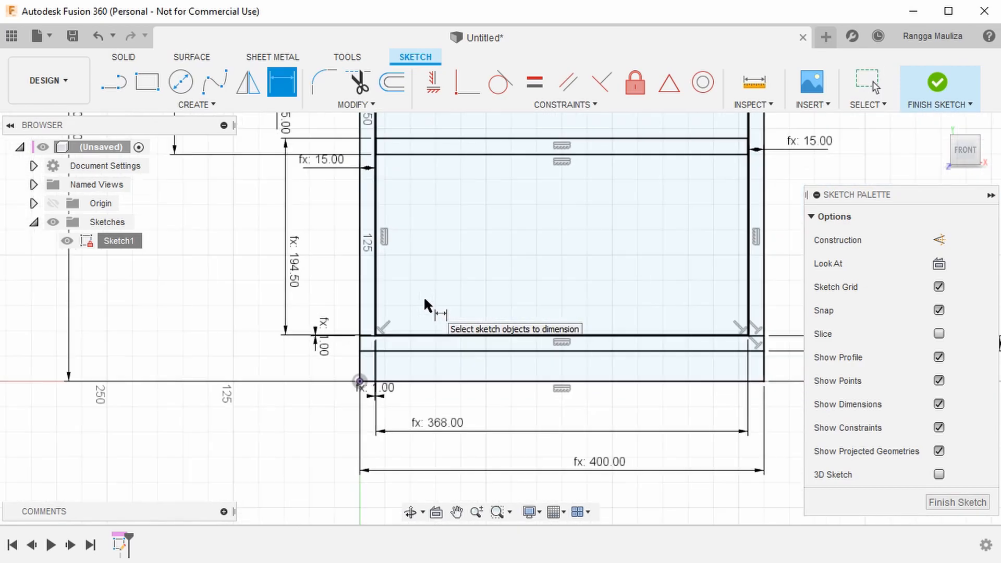
# Add a driven dimension for the vertical distance between the two drawer fronts' adjacent horizontal edges
pyautogui.scroll(-1, 540, 252)
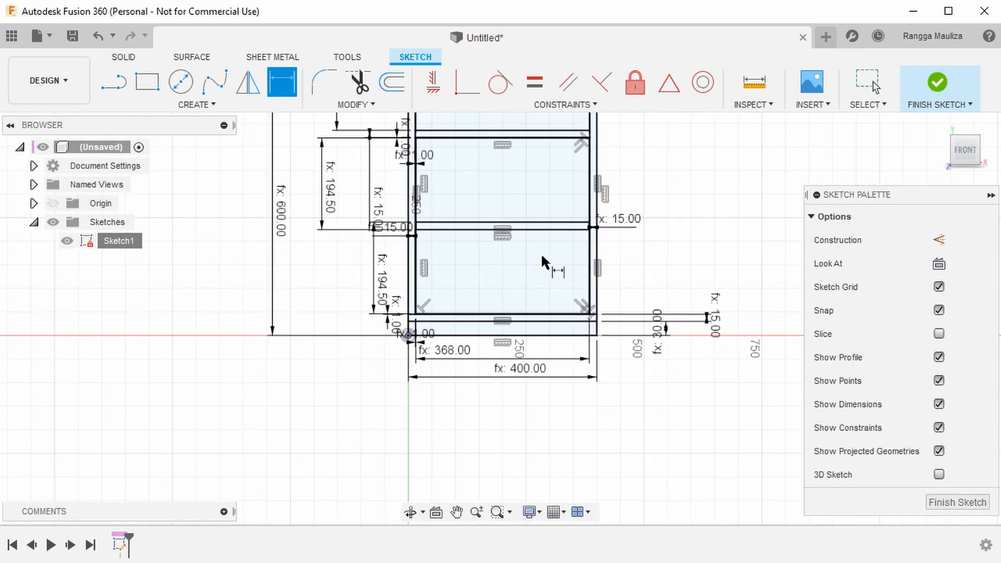
pyautogui.moveTo(499, 226); pyautogui.dragTo(493, 306, button='middle')
pyautogui.press('d')
pyautogui.scroll(3, 501, 292)
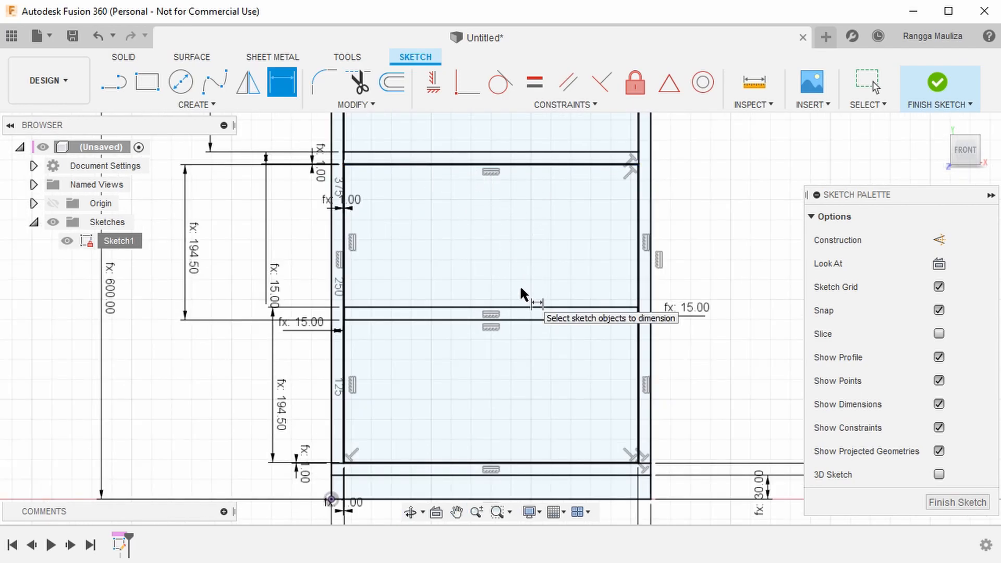
pyautogui.scroll(4, 587, 339)
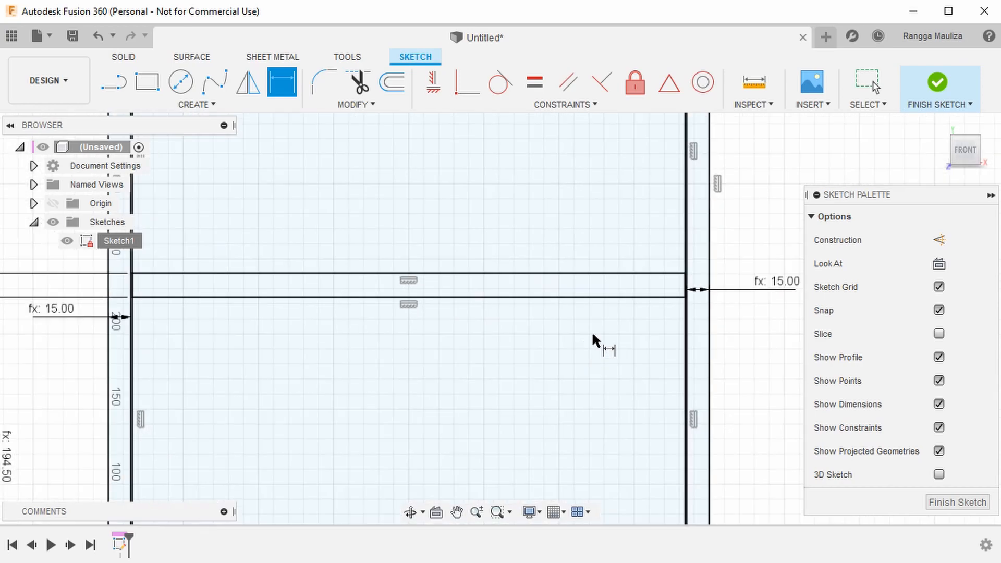
pyautogui.scroll(-6, 594, 338)
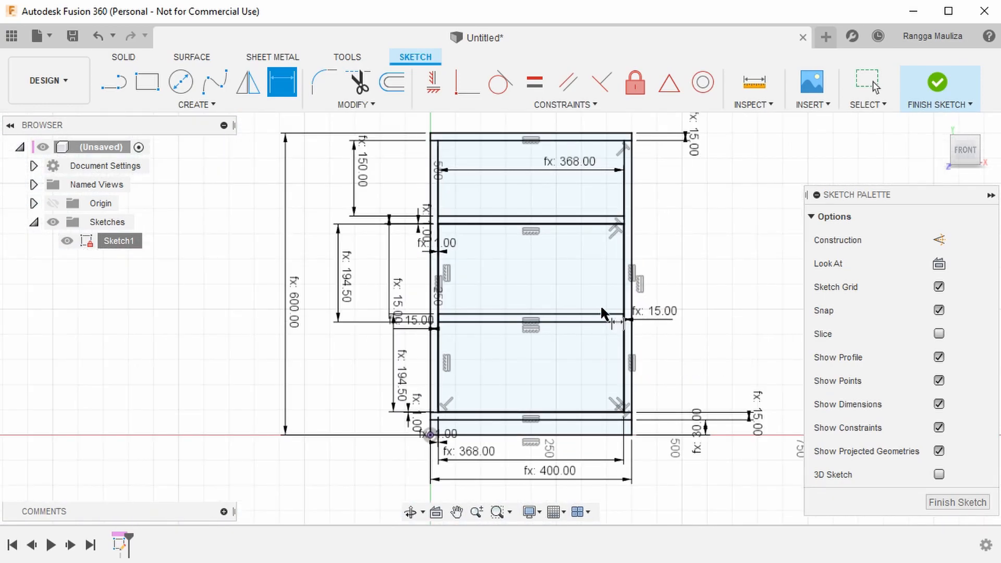
pyautogui.scroll(5, 602, 313)
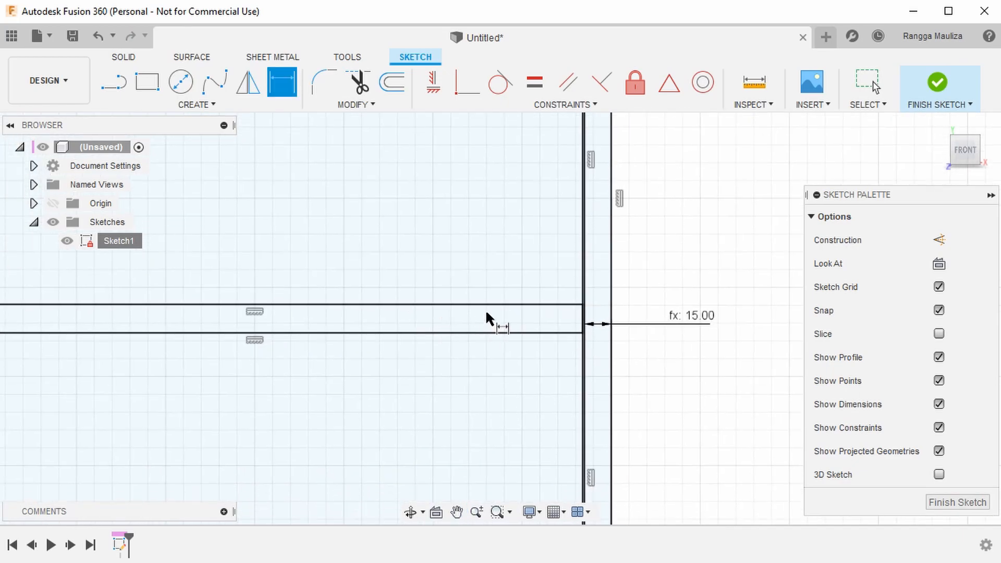
pyautogui.click(494, 332)
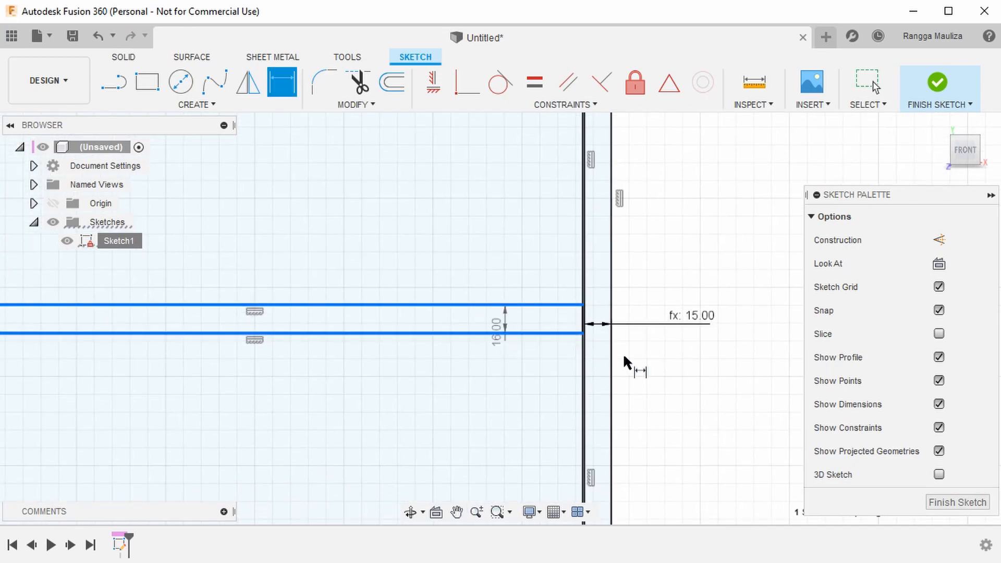
pyautogui.click(689, 367)
pyautogui.click(610, 309)
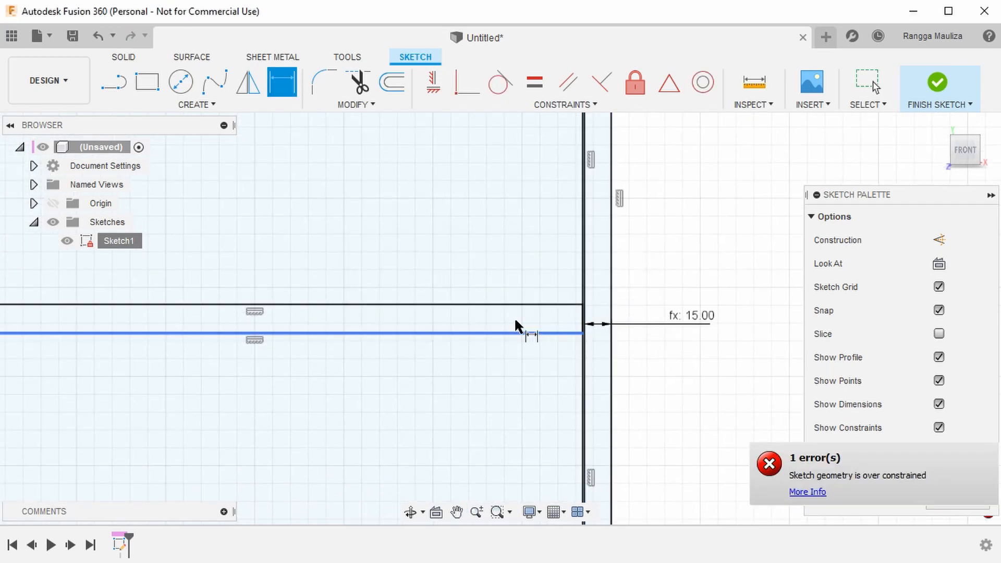
pyautogui.click(583, 307)
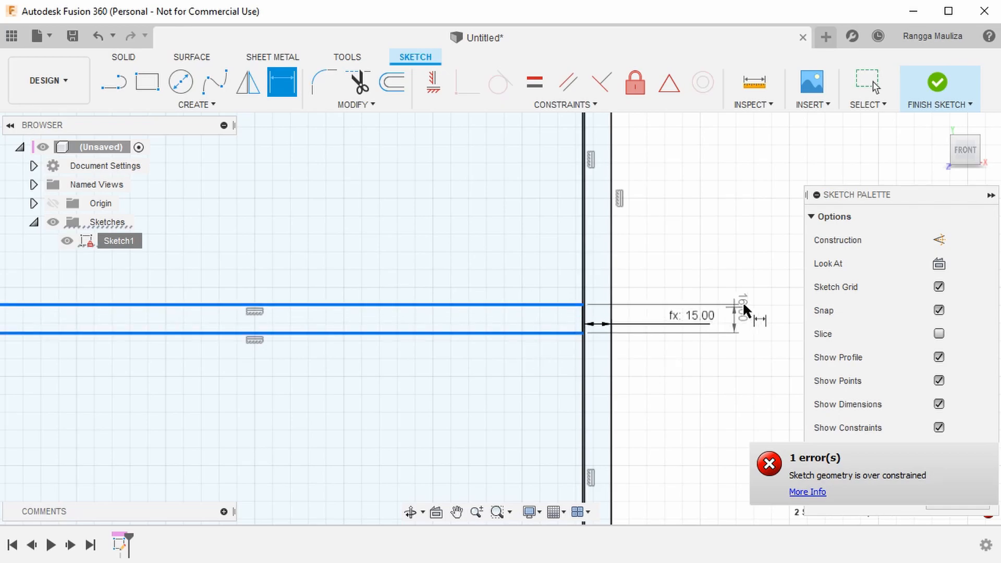
pyautogui.click(746, 308)
pyautogui.click(567, 310)
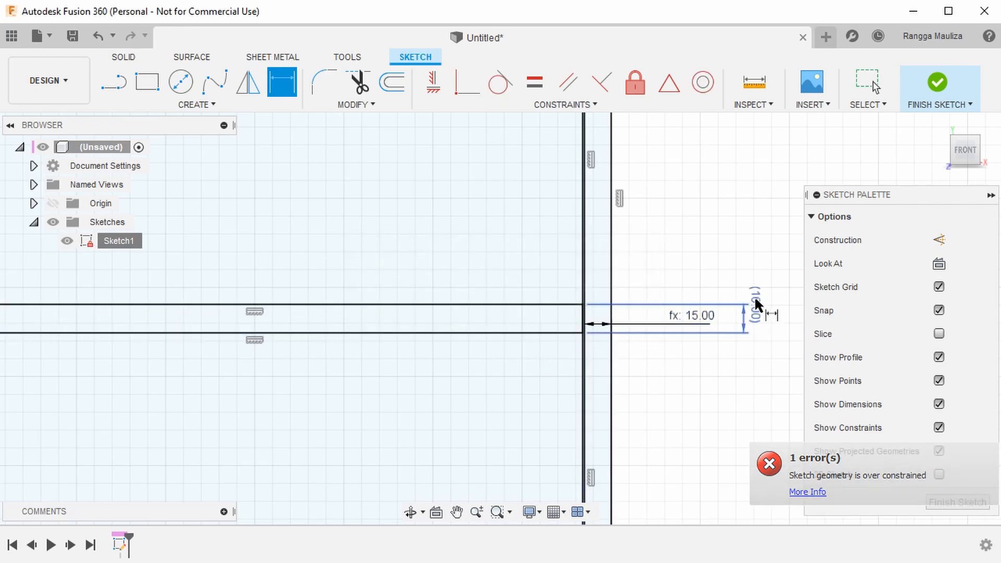
pyautogui.scroll(-3, 678, 344)
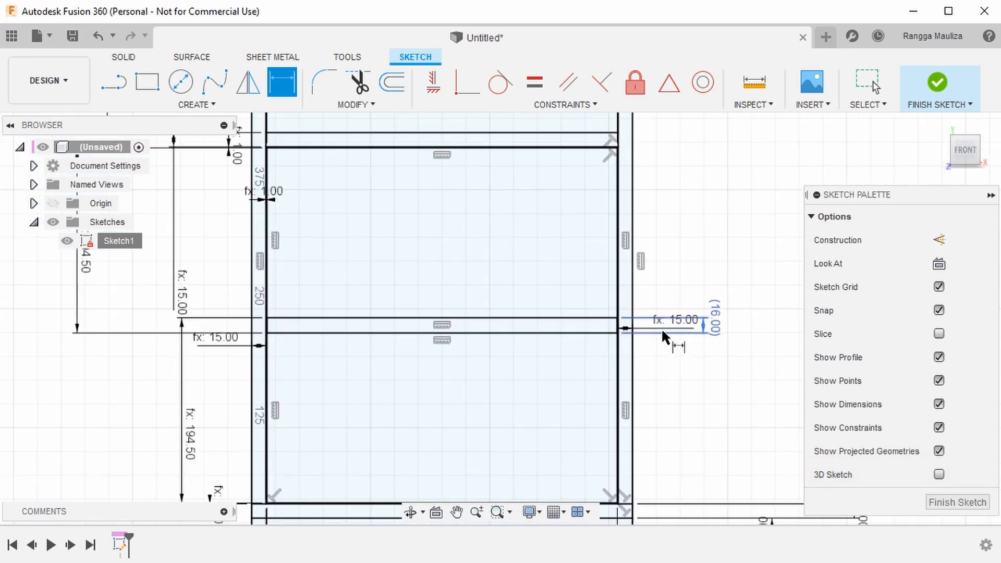
pyautogui.scroll(-5, 602, 328)
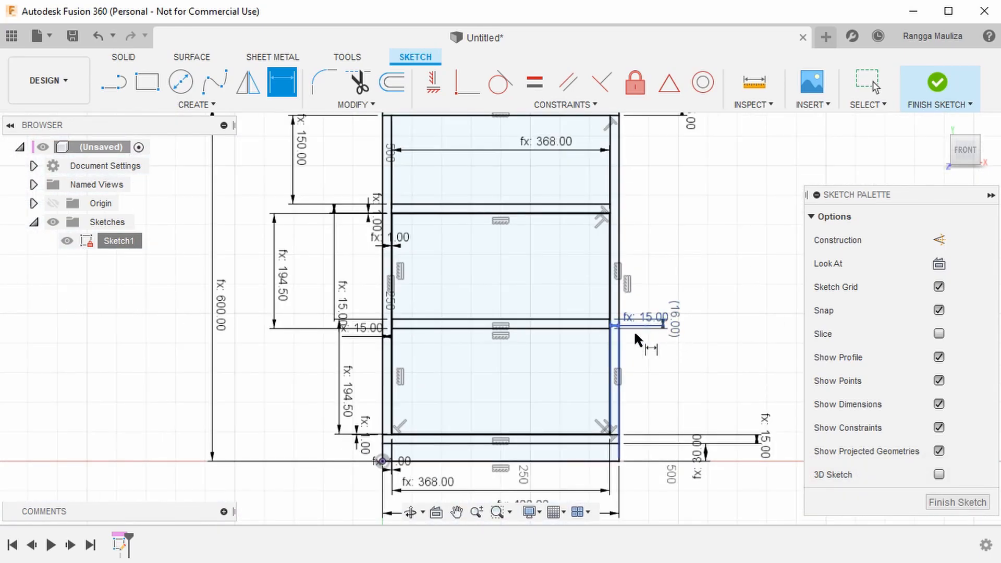
# Finish the sketch and open the parameters list beside the cabinet front to examine its horizontal panels
pyautogui.click(913, 86)
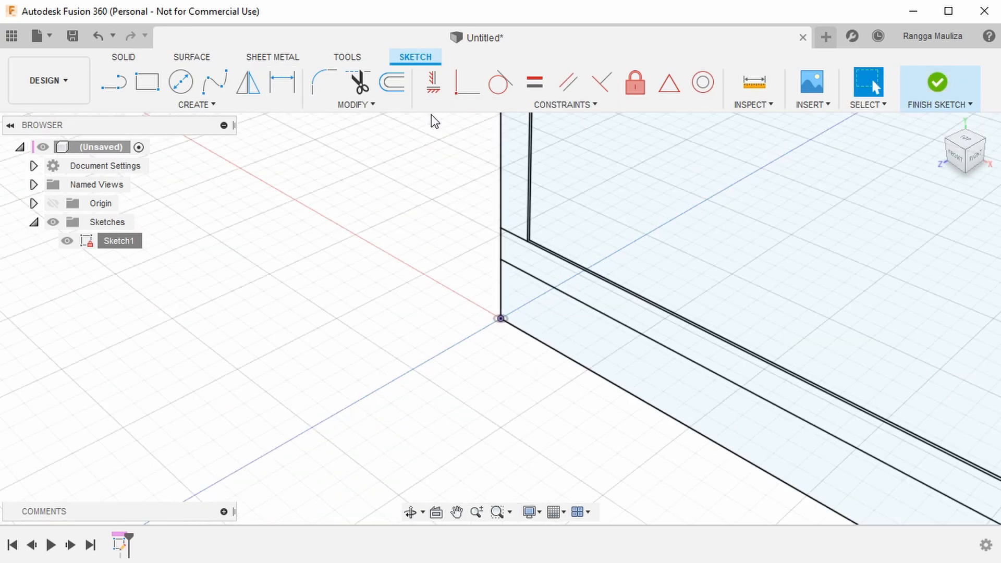
pyautogui.click(522, 85)
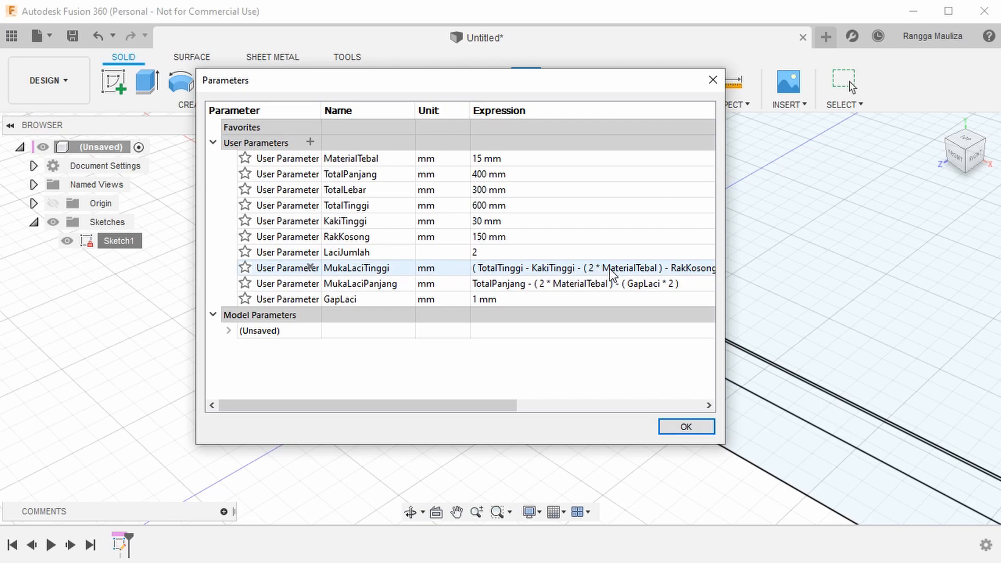
pyautogui.moveTo(558, 80)
pyautogui.mouseDown()
pyautogui.moveTo(821, 183)
pyautogui.moveTo(999, 375)
pyautogui.mouseUp()
pyautogui.click(137, 244)
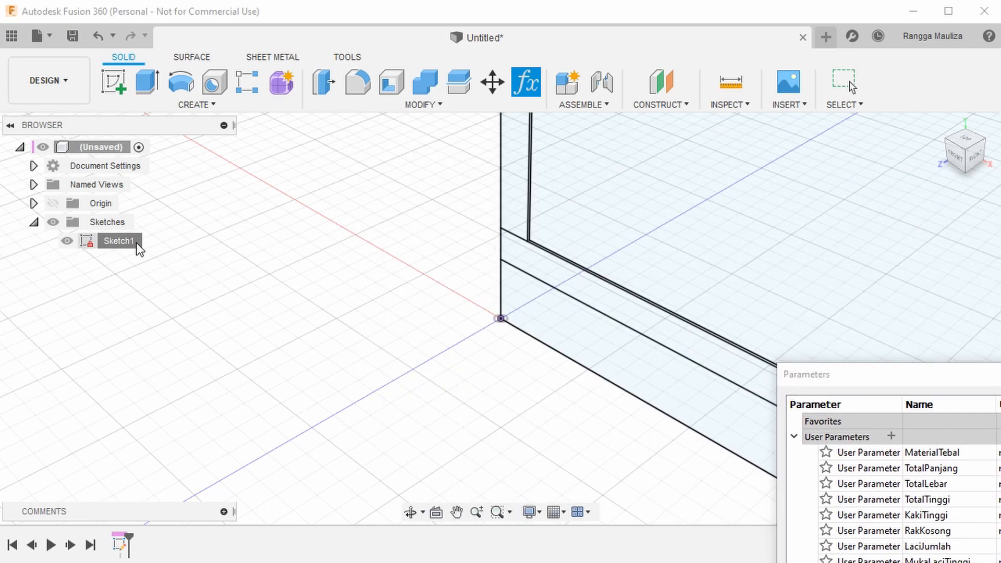
pyautogui.moveTo(645, 231); pyautogui.dragTo(520, 428, button='middle')
pyautogui.moveTo(490, 283); pyautogui.dragTo(422, 456, button='middle')
pyautogui.scroll(2, 370, 324)
pyautogui.scroll(-4, 370, 324)
pyautogui.scroll(-3, 371, 324)
pyautogui.keyDown('shift'); pyautogui.moveTo(393, 344); pyautogui.dragTo(418, 293, button='middle'); pyautogui.keyUp('shift')
pyautogui.scroll(-3, 430, 268)
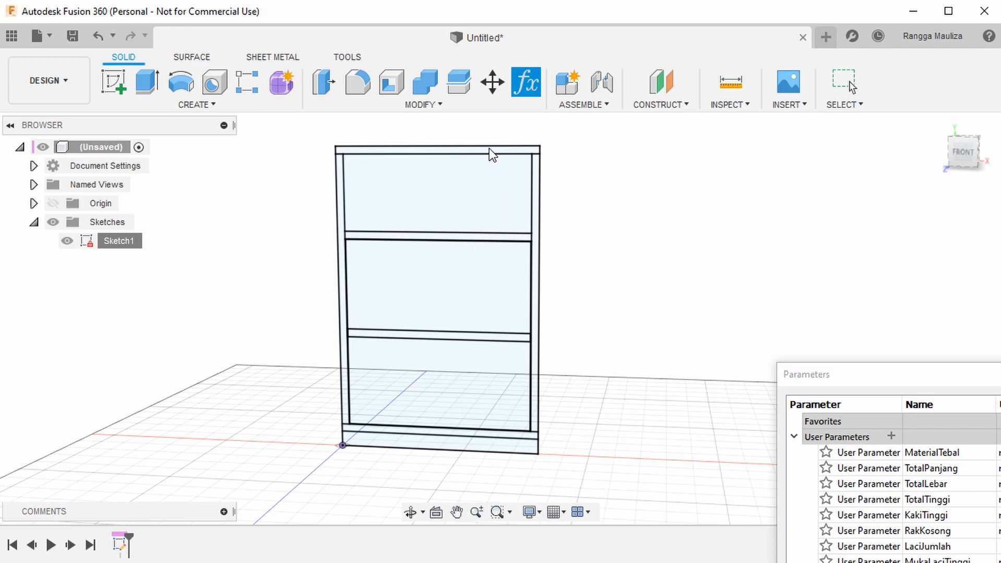
# Change the MaterialTebal multiplier in the MukaLaciTinggi user parameter's expression to 3
pyautogui.moveTo(906, 375); pyautogui.dragTo(736, 115)
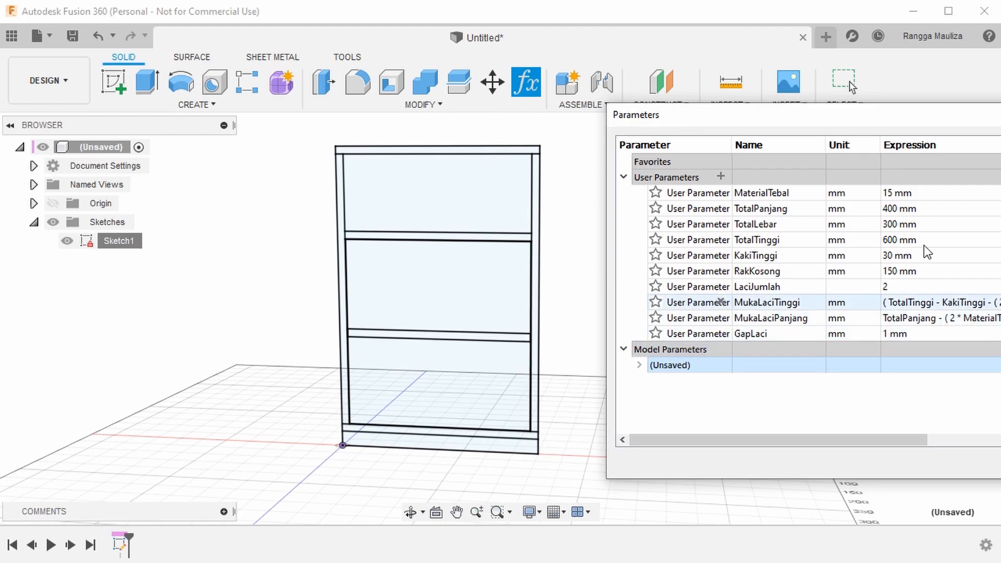
pyautogui.moveTo(856, 121); pyautogui.dragTo(769, 118)
pyautogui.doubleClick(910, 301)
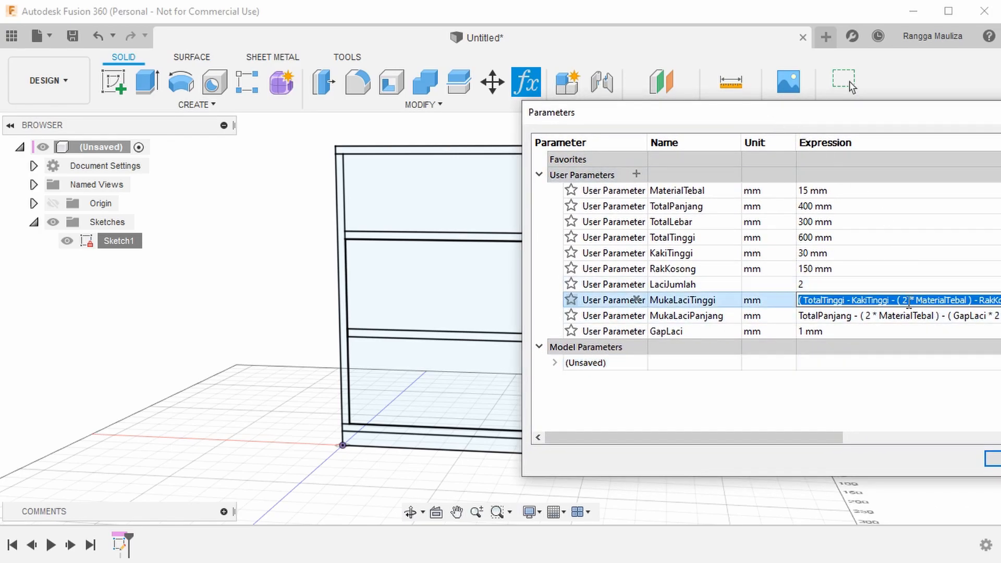
pyautogui.doubleClick(779, 301)
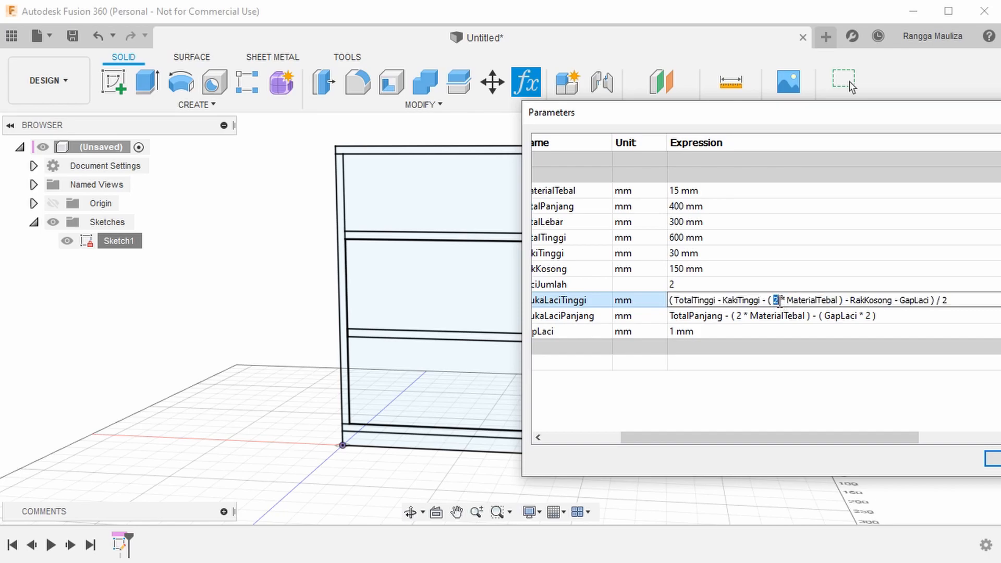
pyautogui.click(991, 460)
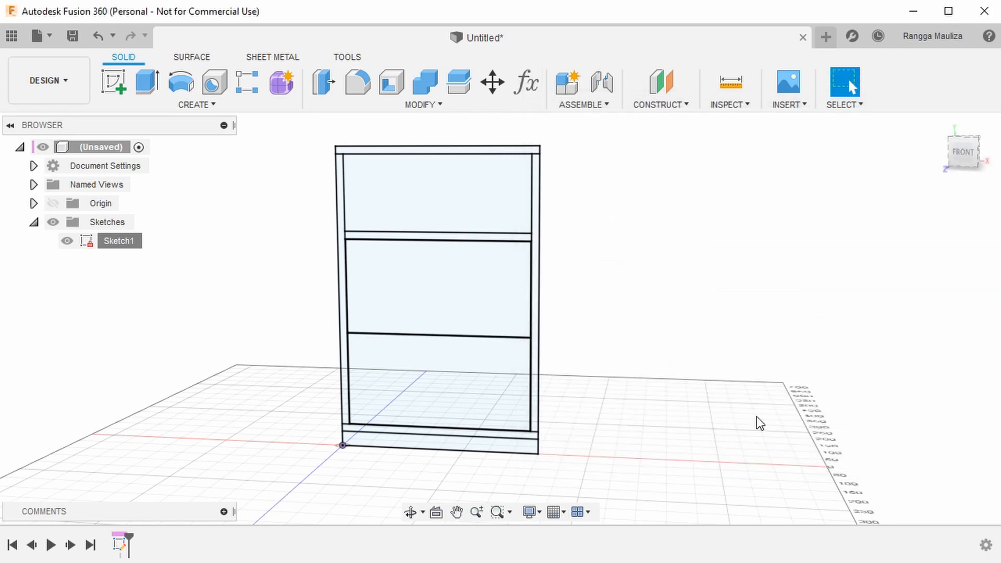
# Examine the fit of the two drawer fronts and the leg area at the cabinet's lower left corner
pyautogui.click(418, 153)
pyautogui.click(425, 428)
pyautogui.scroll(5, 394, 351)
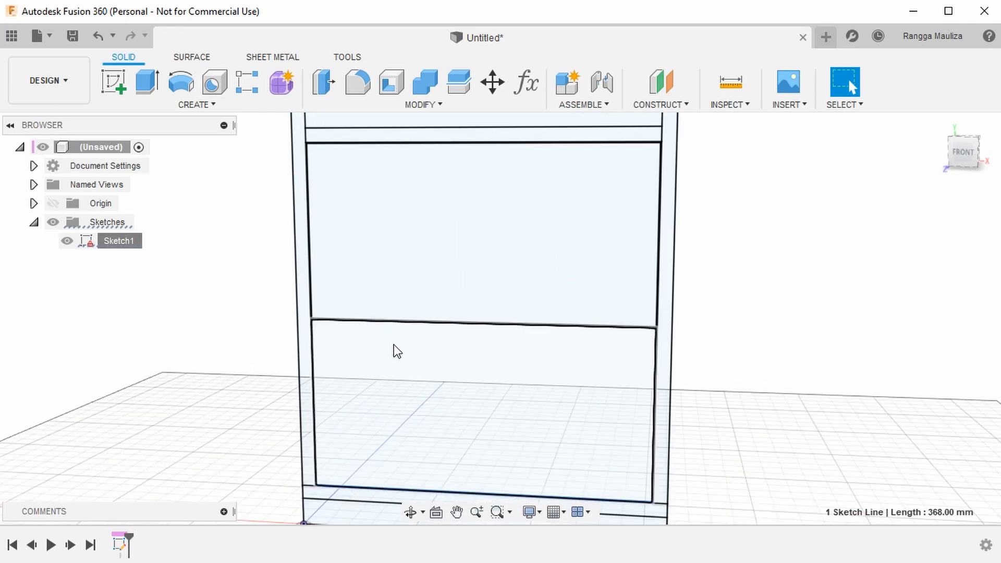
pyautogui.scroll(3, 365, 321)
pyautogui.moveTo(217, 297); pyautogui.dragTo(320, 302, button='middle')
pyautogui.scroll(-6, 311, 290)
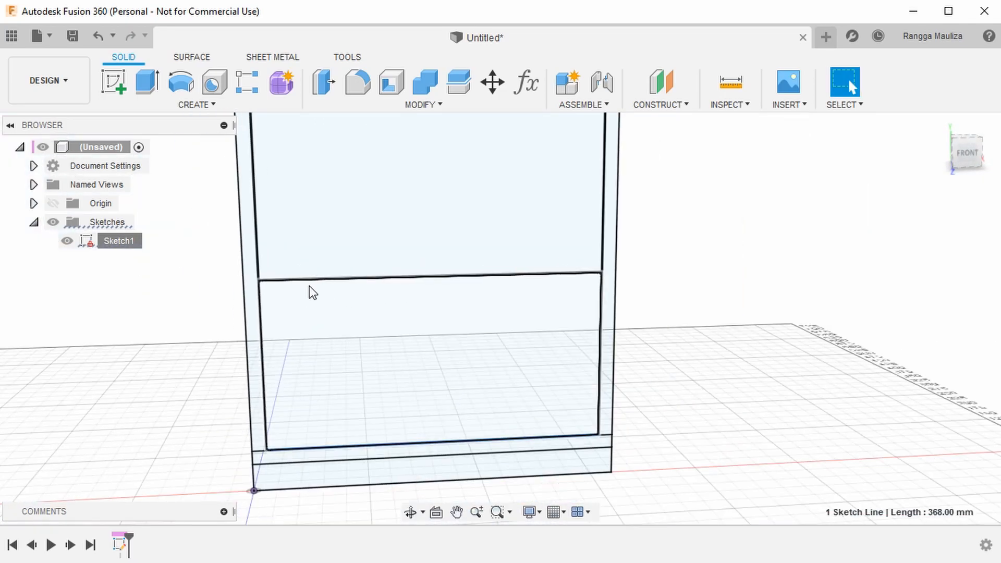
pyautogui.keyDown('shift'); pyautogui.moveTo(493, 250); pyautogui.dragTo(508, 284, button='middle'); pyautogui.keyUp('shift')
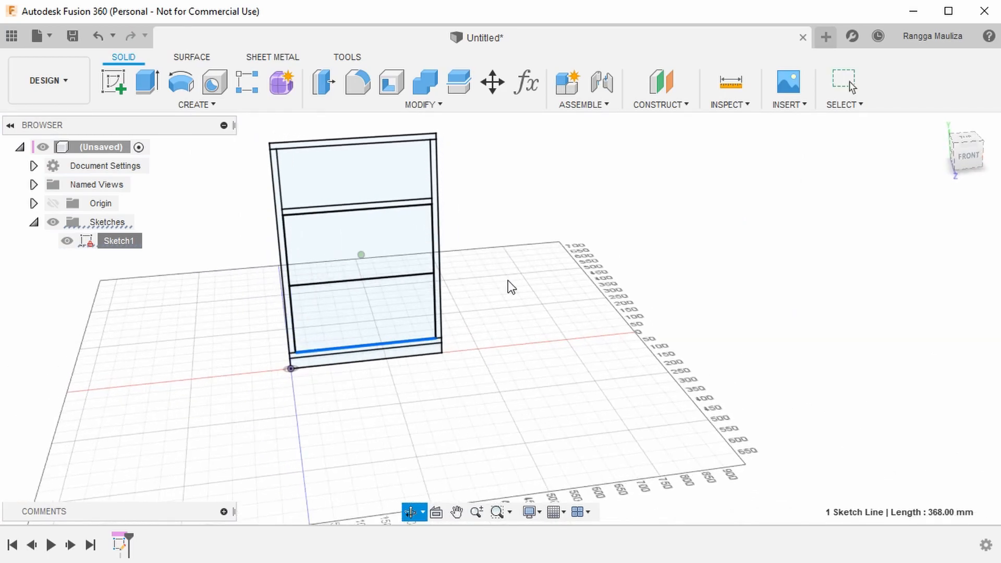
pyautogui.scroll(5, 242, 392)
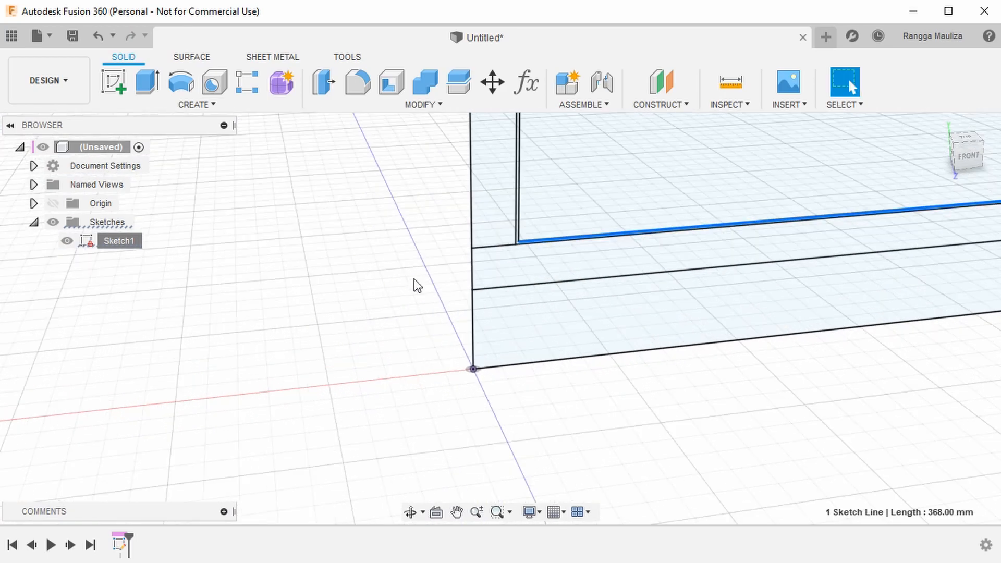
# Add a user parameter named KakiTebal with the value 30 mm
pyautogui.click(527, 84)
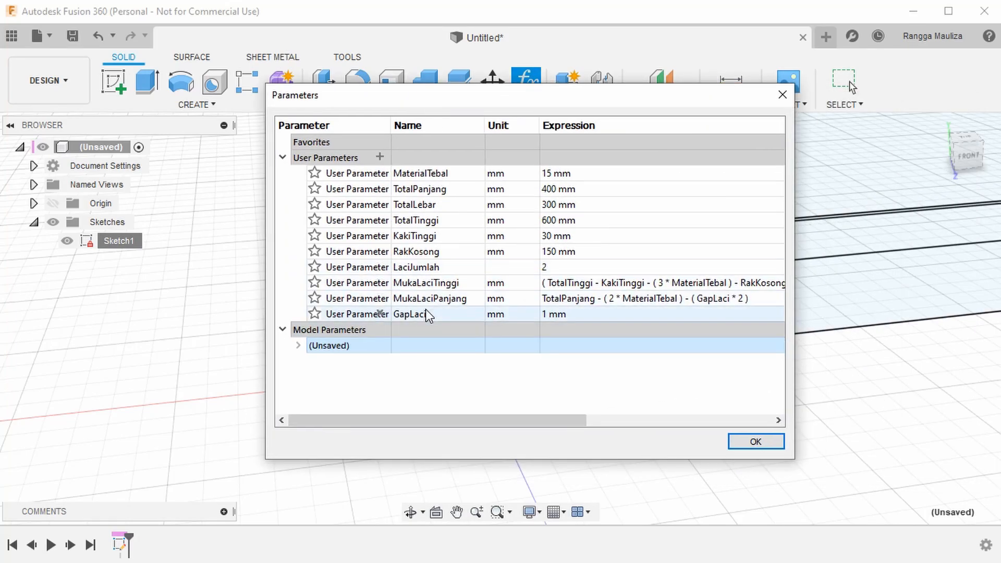
pyautogui.click(380, 157)
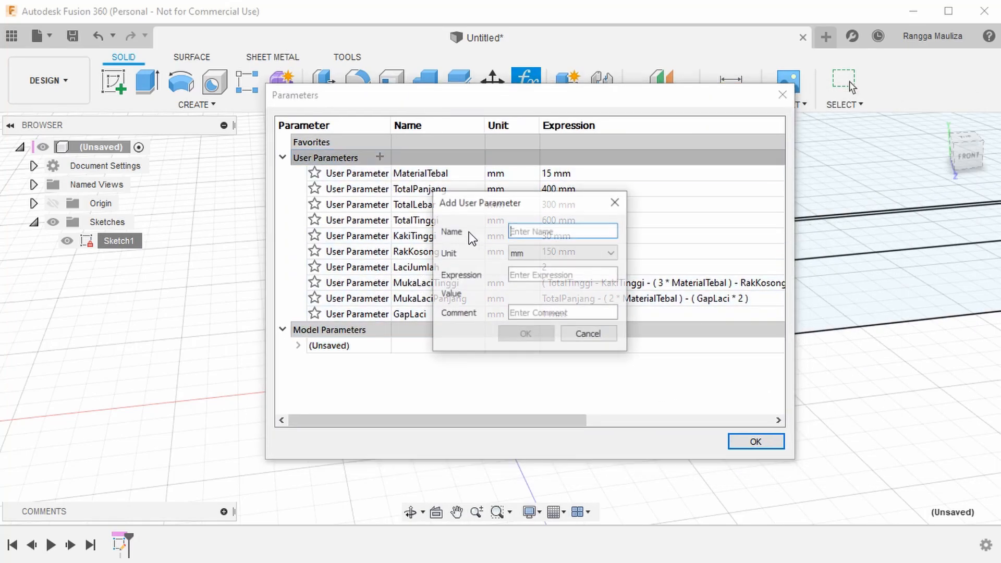
pyautogui.write('Kaki')
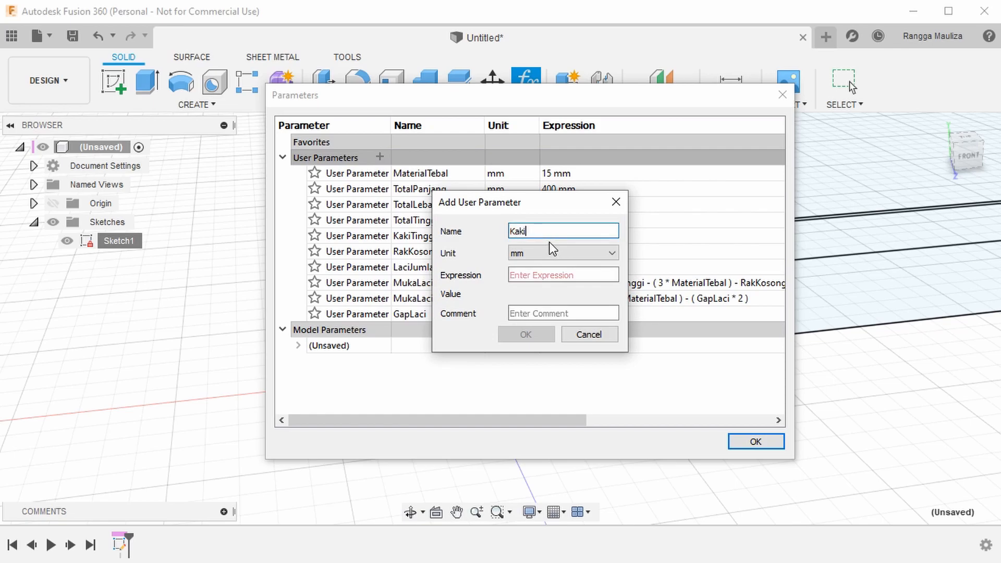
pyautogui.press('Tab')
pyautogui.press('Tab')
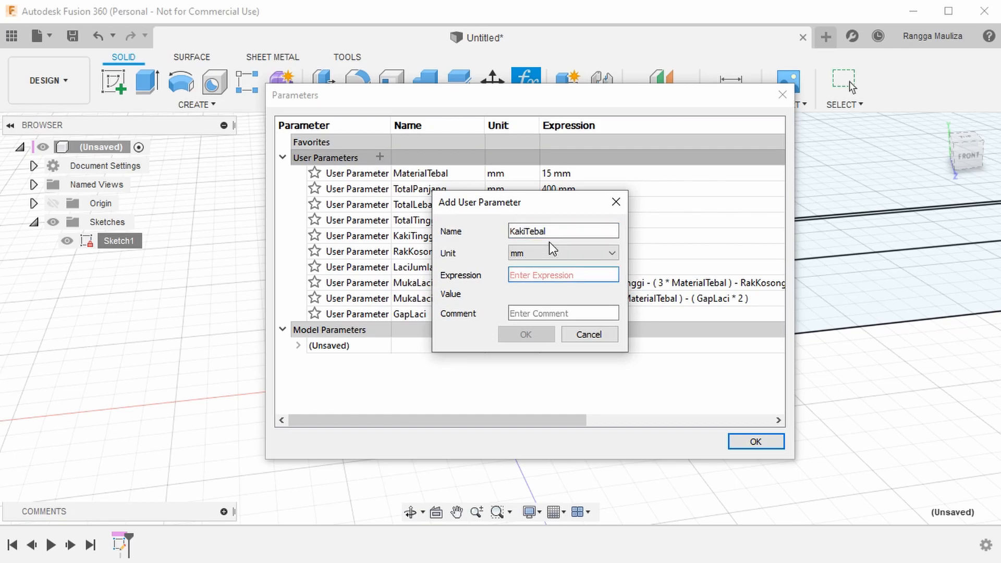
pyautogui.write('30')
pyautogui.press('Return')
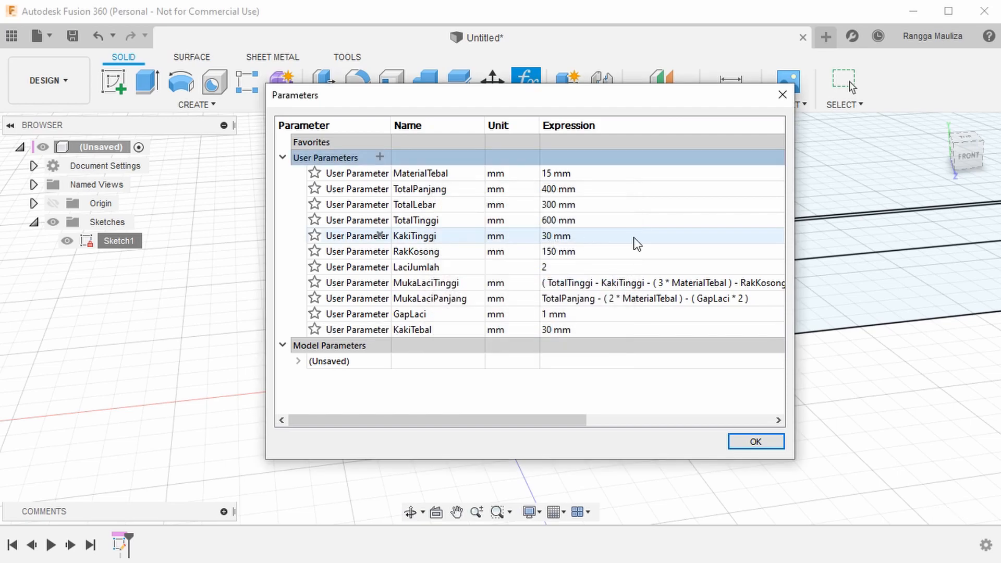
pyautogui.click(755, 442)
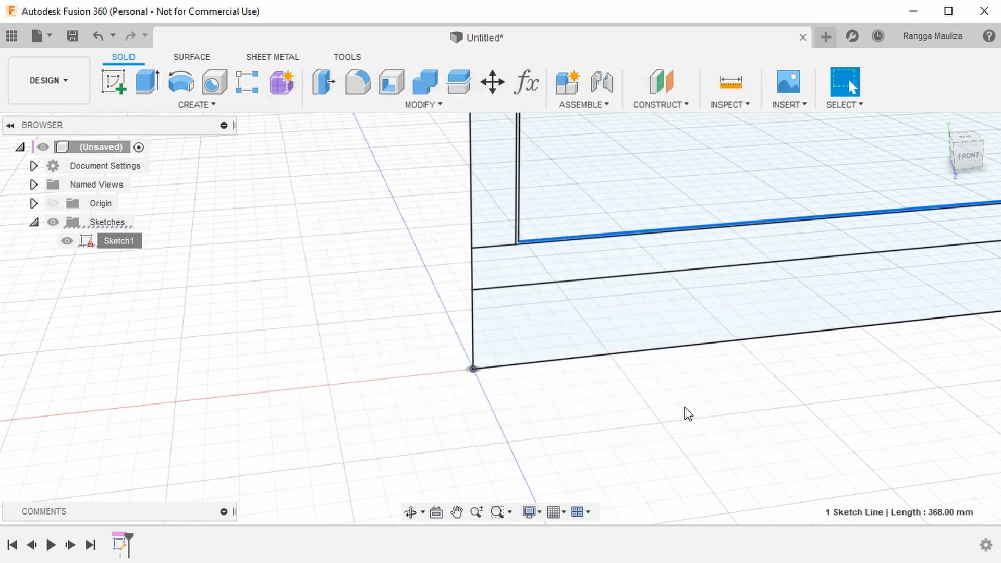
# Reopen Sketch1 and draw two vertical leg lines across the bottom strip, about 30 mm from the left edge and 36 mm from the right
pyautogui.rightClick(124, 244)
pyautogui.click(156, 293)
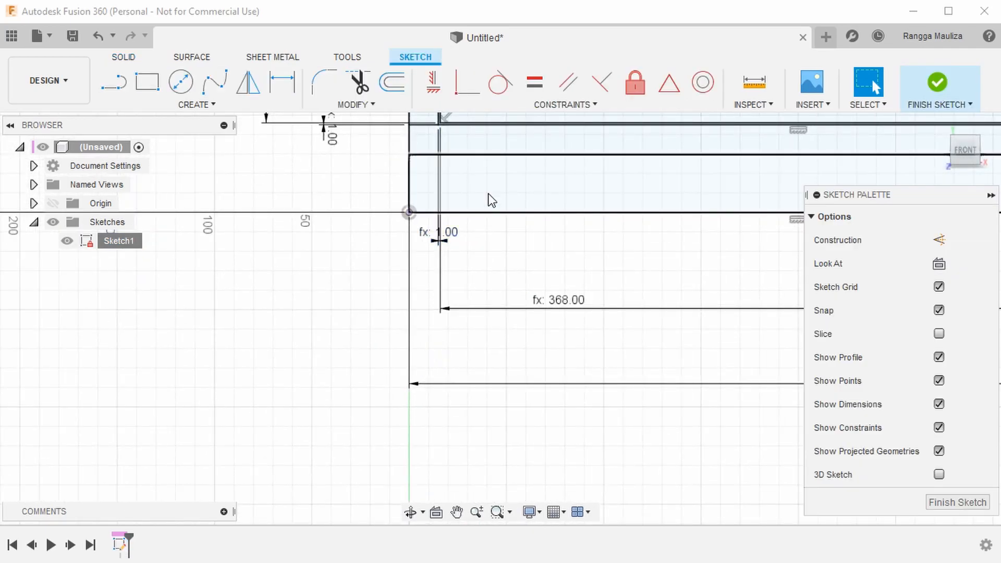
pyautogui.press('l')
pyautogui.click(468, 154)
pyautogui.click(468, 212)
pyautogui.moveTo(794, 251); pyautogui.dragTo(335, 324, button='middle')
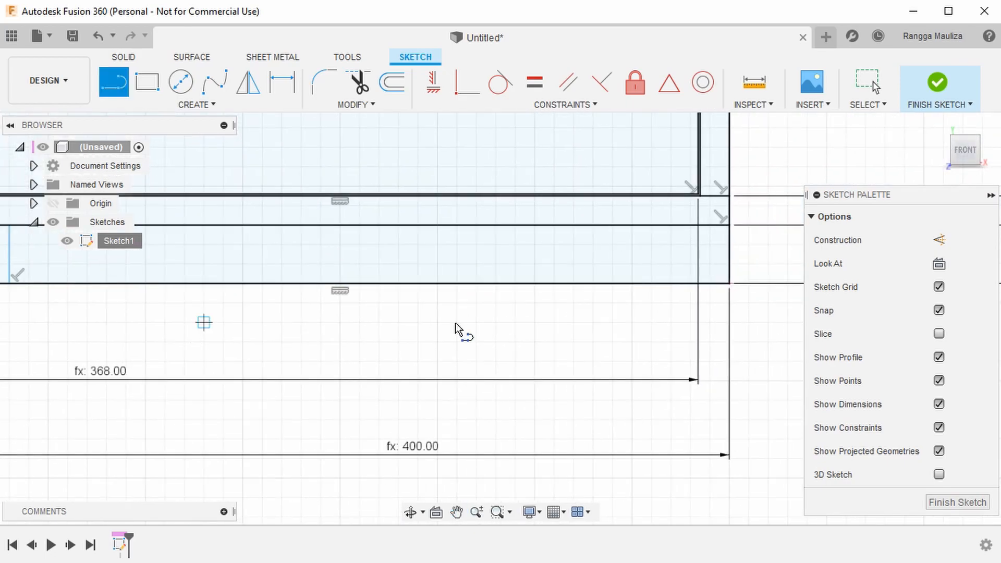
pyautogui.click(660, 225)
pyautogui.click(660, 283)
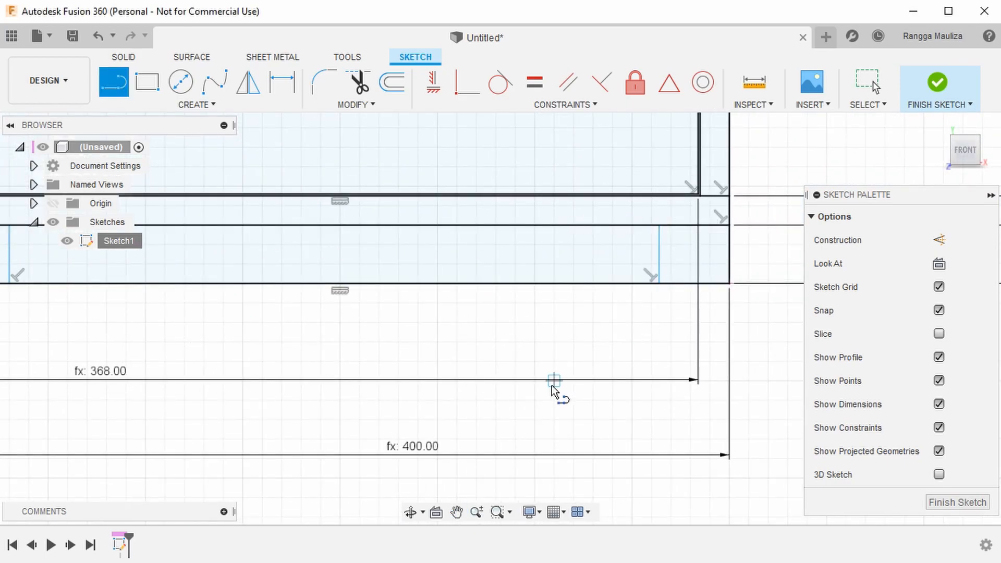
# Dimension the right leg line from the cabinet's right outer edge, using the KakiTebal parameter
pyautogui.moveTo(554, 379); pyautogui.dragTo(574, 372, button='middle')
pyautogui.press('d')
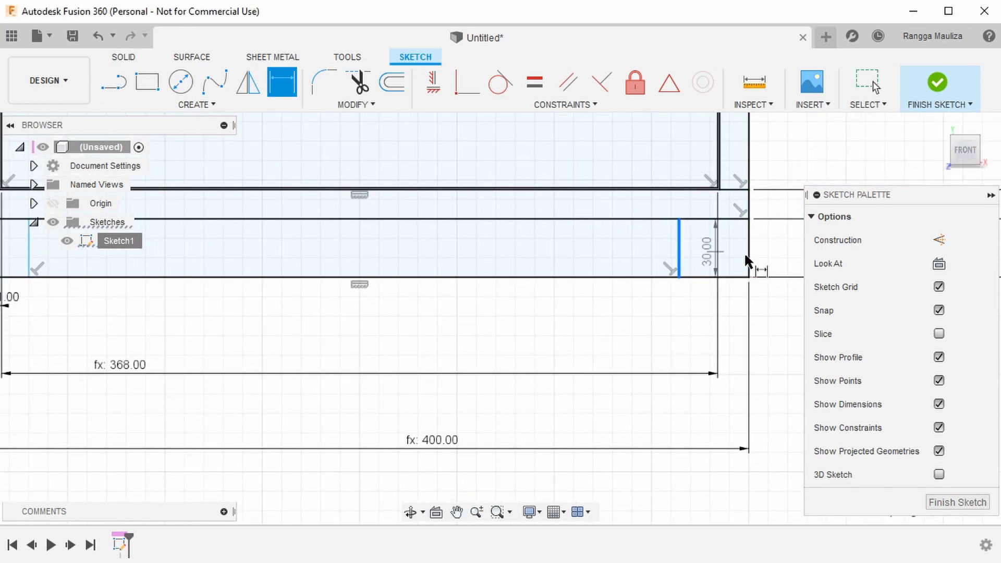
pyautogui.click(751, 267)
pyautogui.click(771, 358)
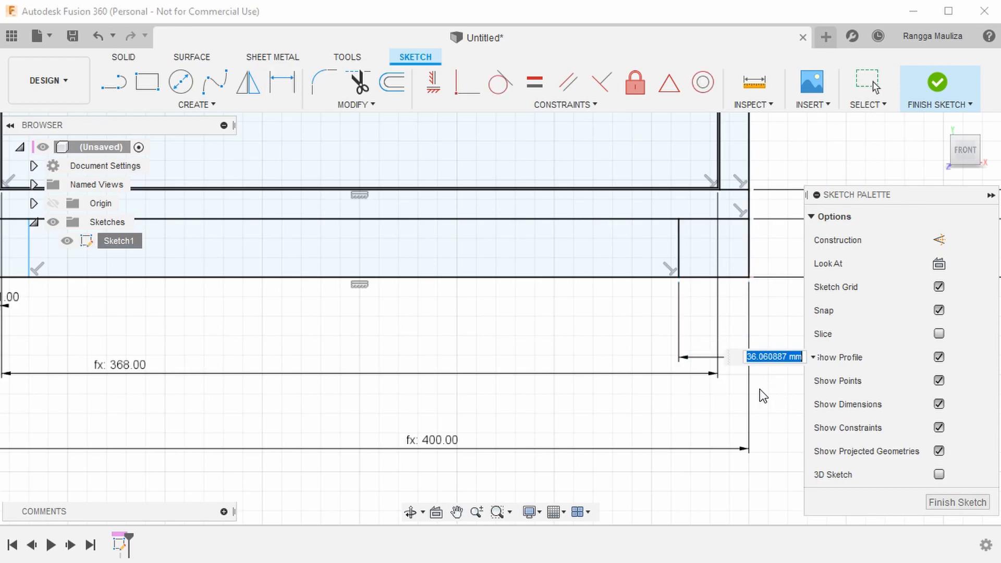
pyautogui.write('kaki')
pyautogui.click(766, 387)
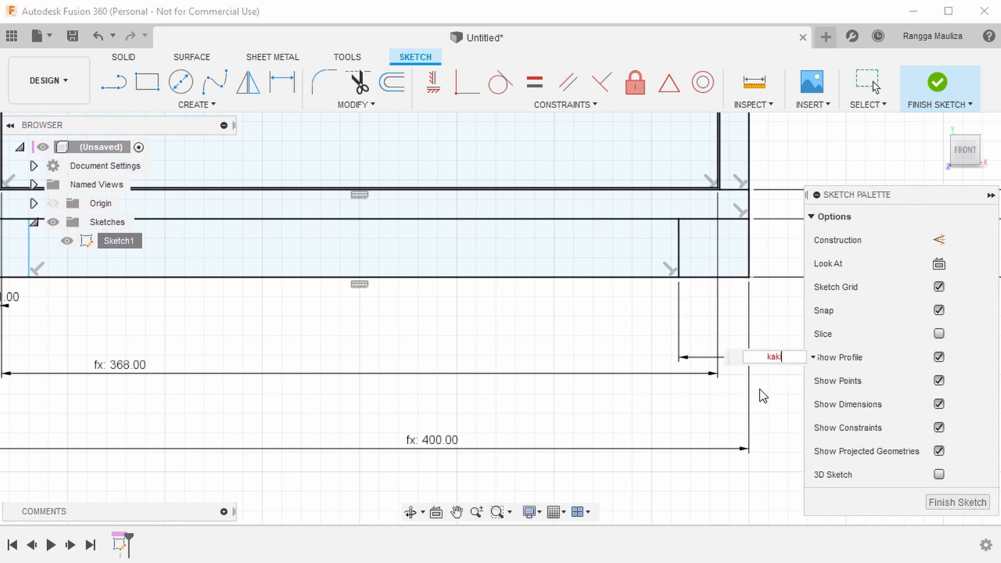
pyautogui.press('Return')
pyautogui.scroll(1, 484, 352)
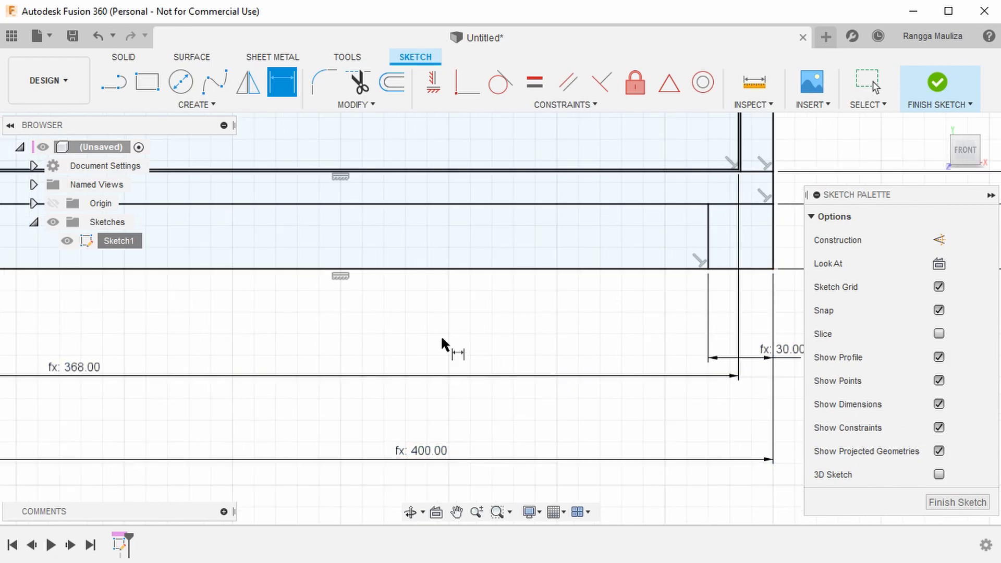
# Dimension the left leg line from the cabinet's left outer edge with KakiTebal, and finish the sketch
pyautogui.moveTo(395, 332); pyautogui.dragTo(693, 334, button='middle')
pyautogui.moveTo(464, 354); pyautogui.dragTo(613, 370, button='middle')
pyautogui.click(421, 264)
pyautogui.click(355, 269)
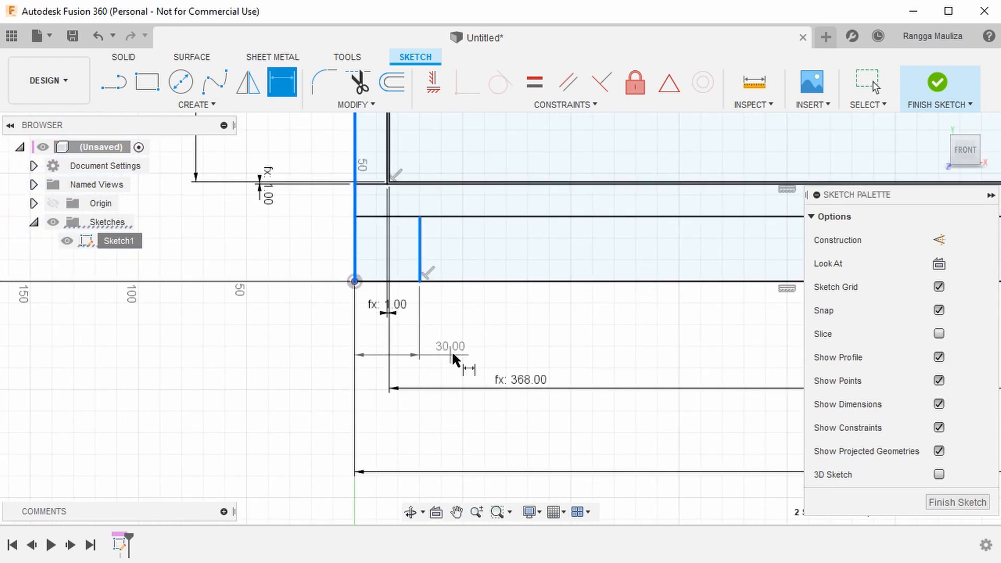
pyautogui.click(458, 356)
pyautogui.write('KakiTebal')
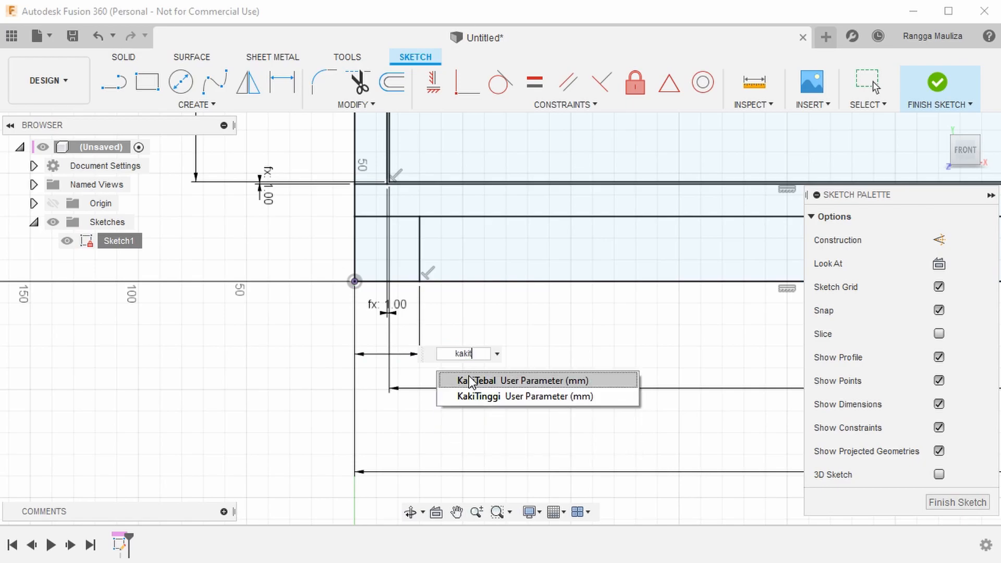
pyautogui.press('Return')
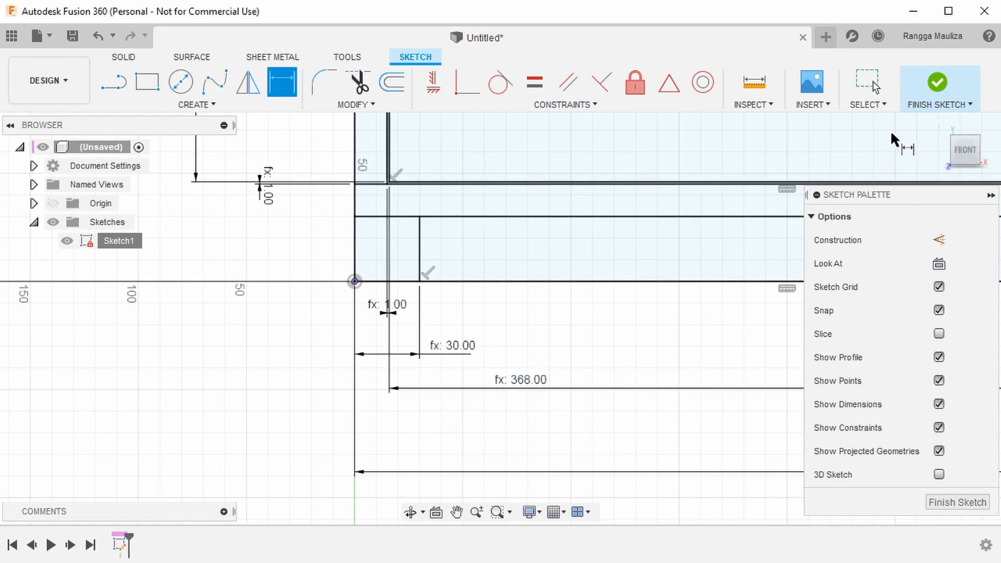
pyautogui.click(936, 89)
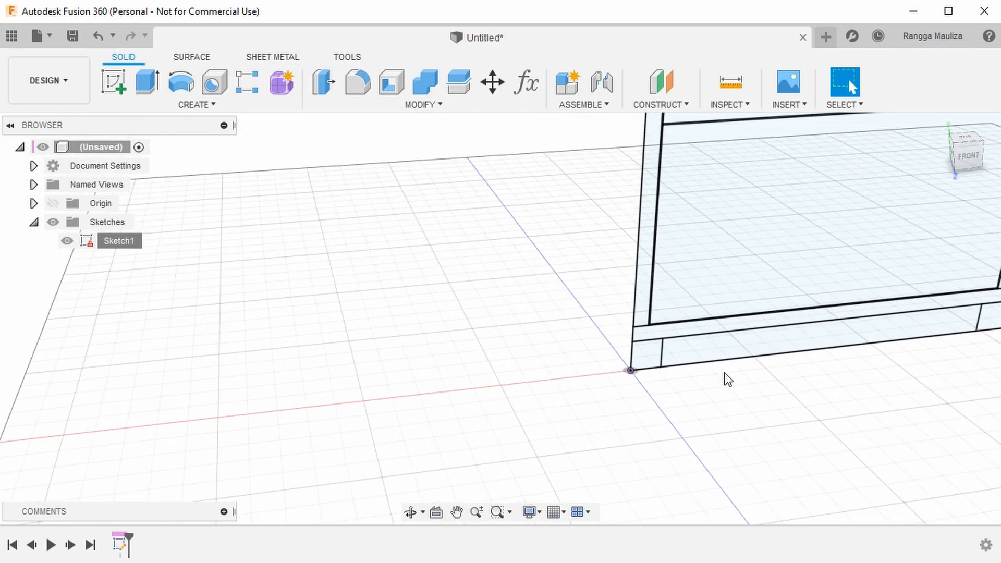
# Extrude the bottom panel profile by TotalLebar as a new component
pyautogui.moveTo(809, 280); pyautogui.dragTo(535, 348, button='middle')
pyautogui.keyDown('shift'); pyautogui.moveTo(680, 312); pyautogui.dragTo(590, 327, button='middle'); pyautogui.keyUp('shift')
pyautogui.scroll(2, 590, 320)
pyautogui.scroll(-3, 594, 303)
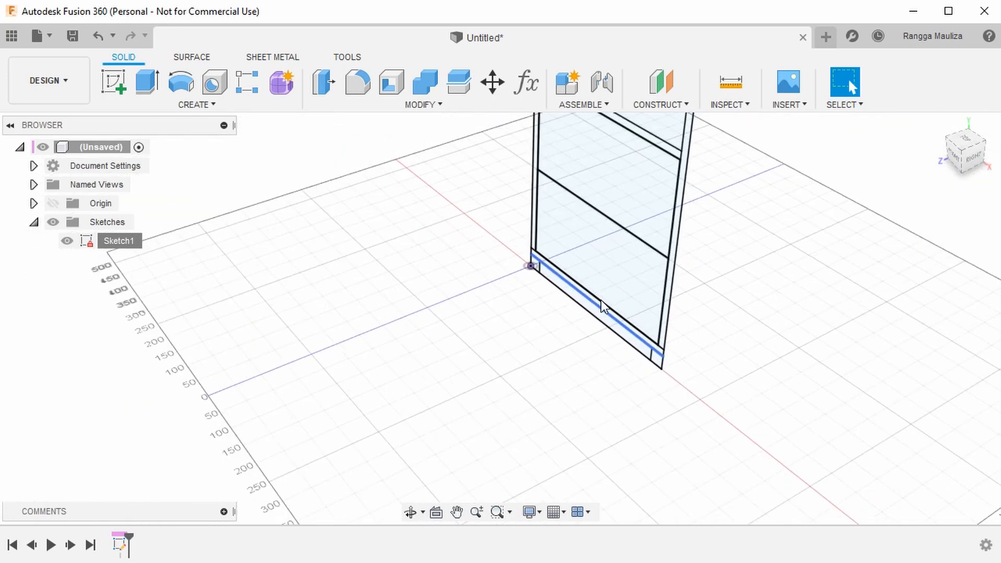
pyautogui.scroll(-1, 596, 305)
pyautogui.scroll(5, 608, 296)
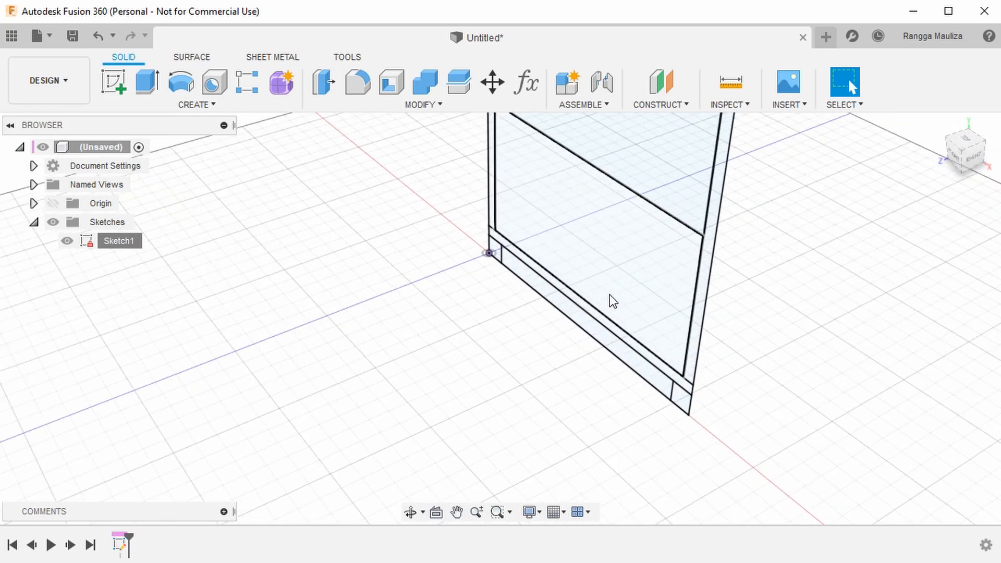
pyautogui.press('e')
pyautogui.click(450, 229)
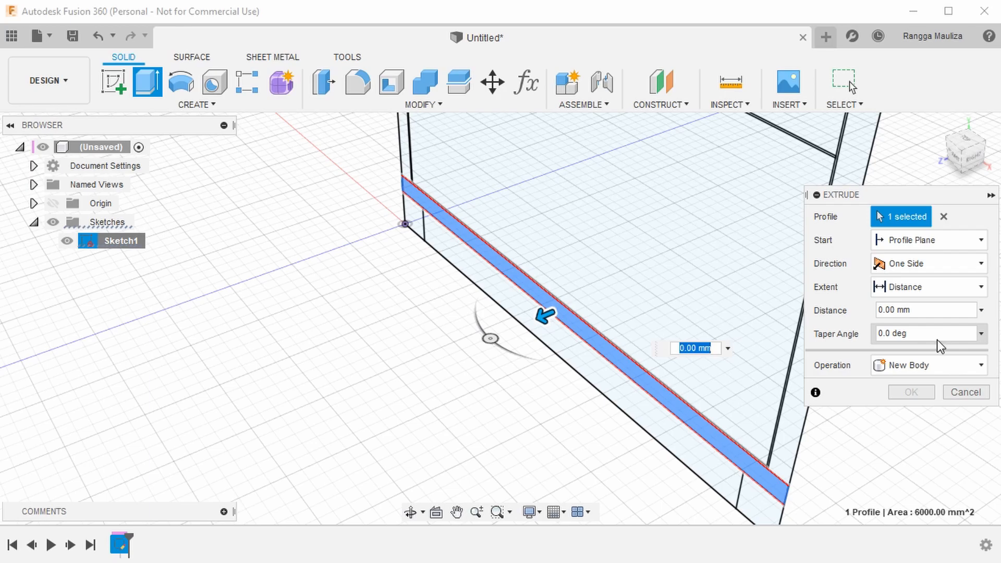
pyautogui.write('total')
pyautogui.press('Return')
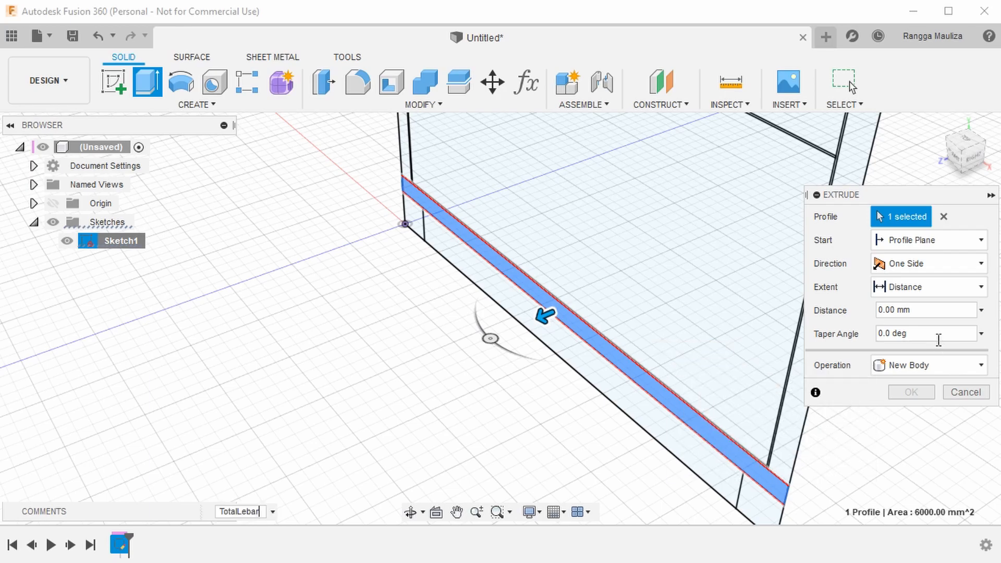
pyautogui.click(939, 364)
pyautogui.click(910, 461)
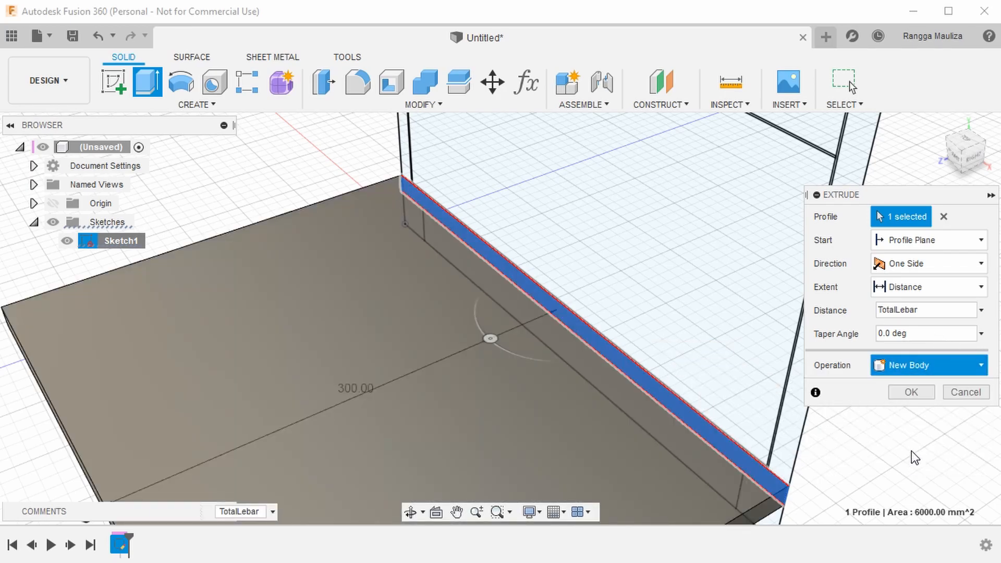
pyautogui.click(912, 394)
# Rename the bottom panel component as Panel Bawah
pyautogui.scroll(-3, 618, 322)
pyautogui.keyDown('shift'); pyautogui.moveTo(600, 330); pyautogui.dragTo(485, 307, button='middle'); pyautogui.keyUp('shift')
pyautogui.click(133, 256)
pyautogui.click(133, 256)
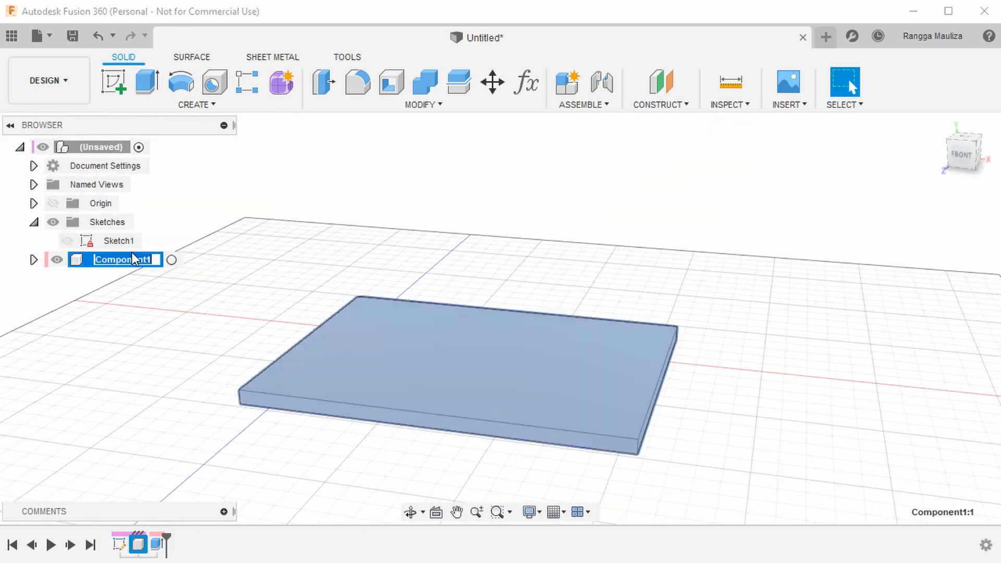
pyautogui.write('Panel Ba')
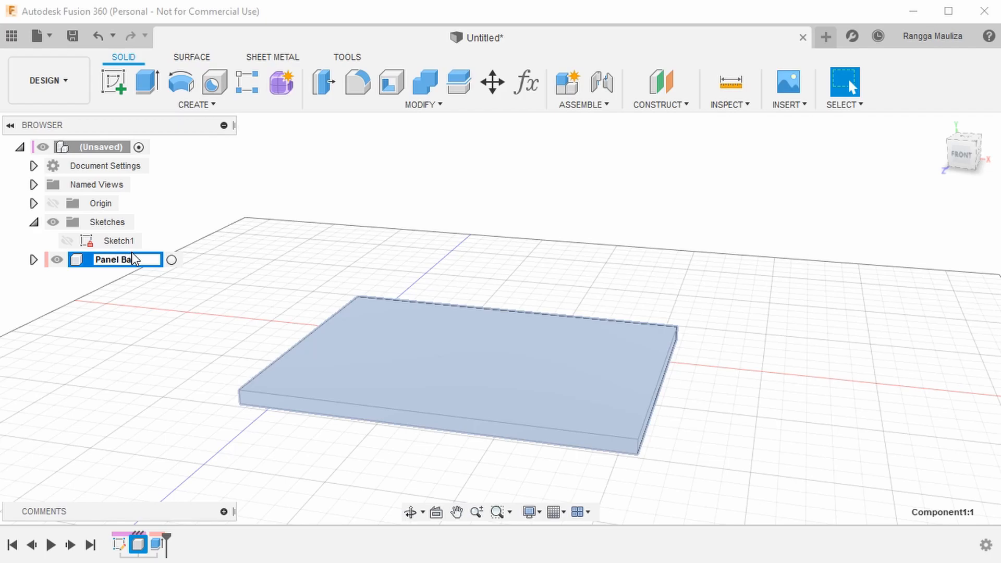
pyautogui.write('wah')
pyautogui.press('Return')
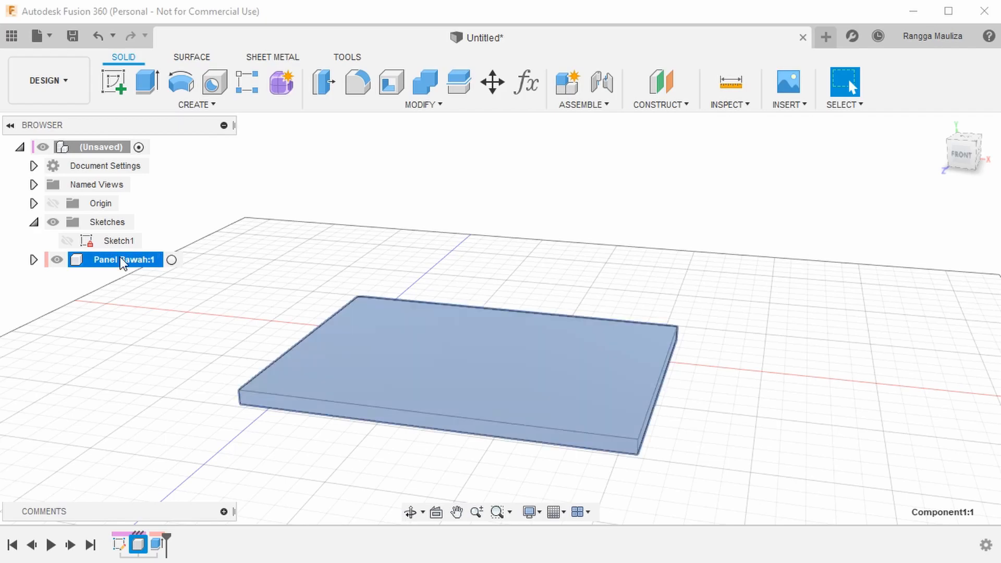
# Show Sketch1 again and extrude the left side panel profile by TotalLebar as a new component
pyautogui.click(67, 241)
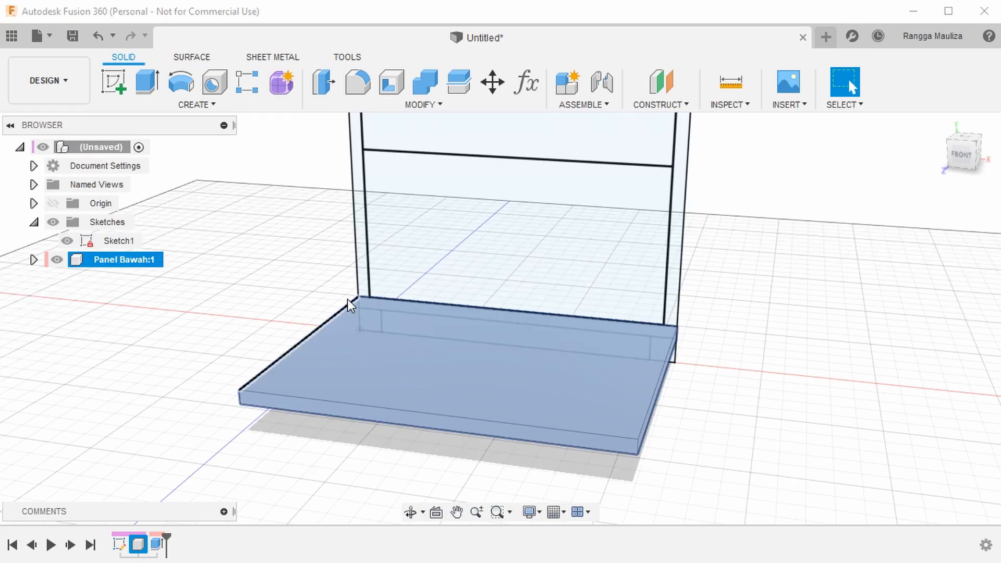
pyautogui.click(356, 265)
pyautogui.press('e')
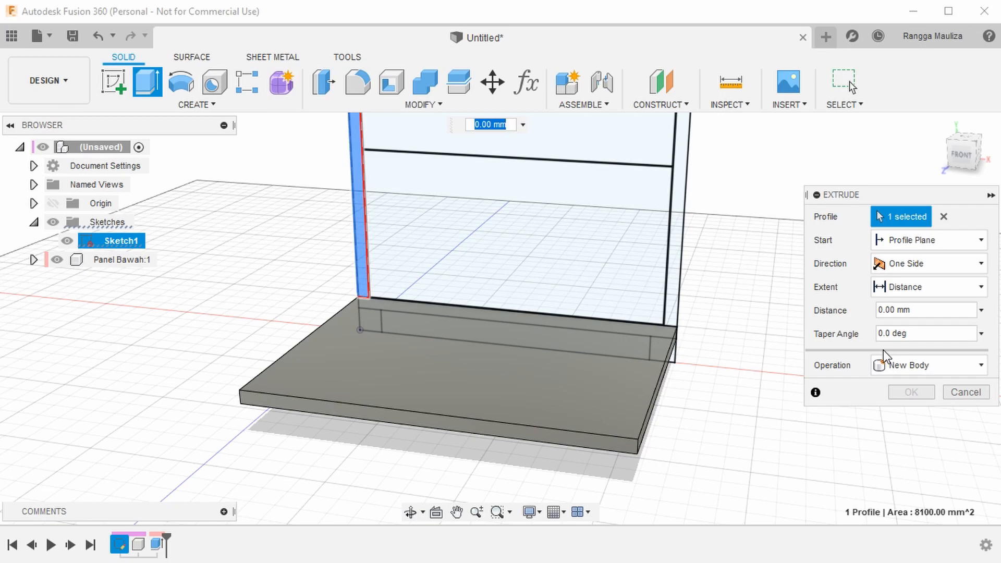
pyautogui.write('total')
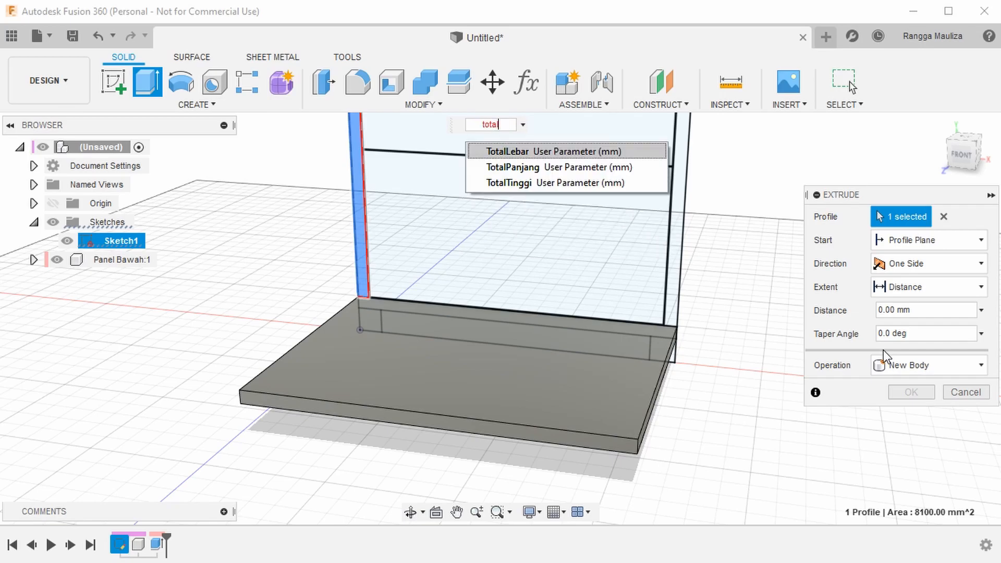
pyautogui.press('Return')
pyautogui.click(950, 365)
pyautogui.click(919, 461)
pyautogui.click(914, 393)
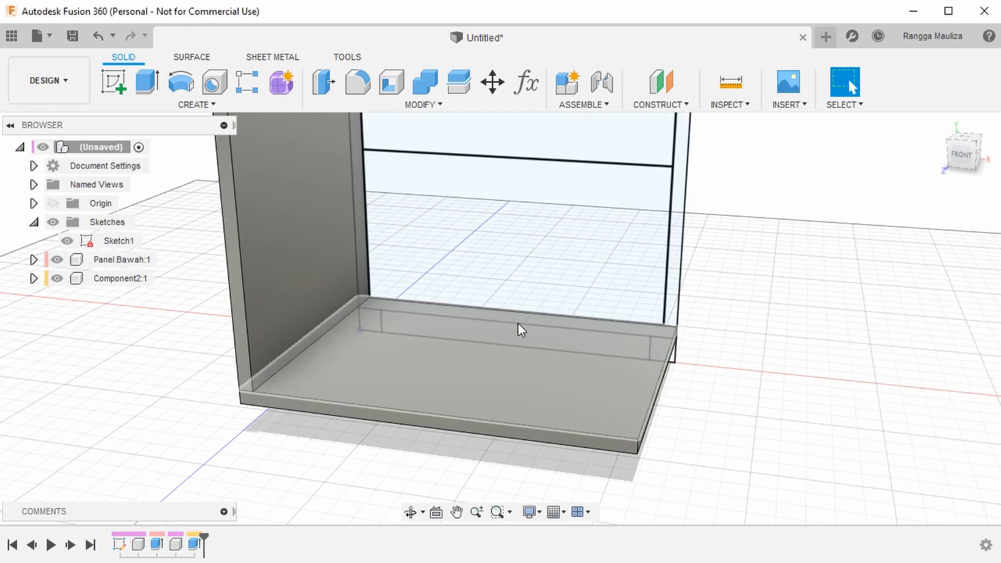
# Extrude the right side panel profile by TotalLebar as a new component
pyautogui.moveTo(520, 308); pyautogui.dragTo(425, 404, button='middle')
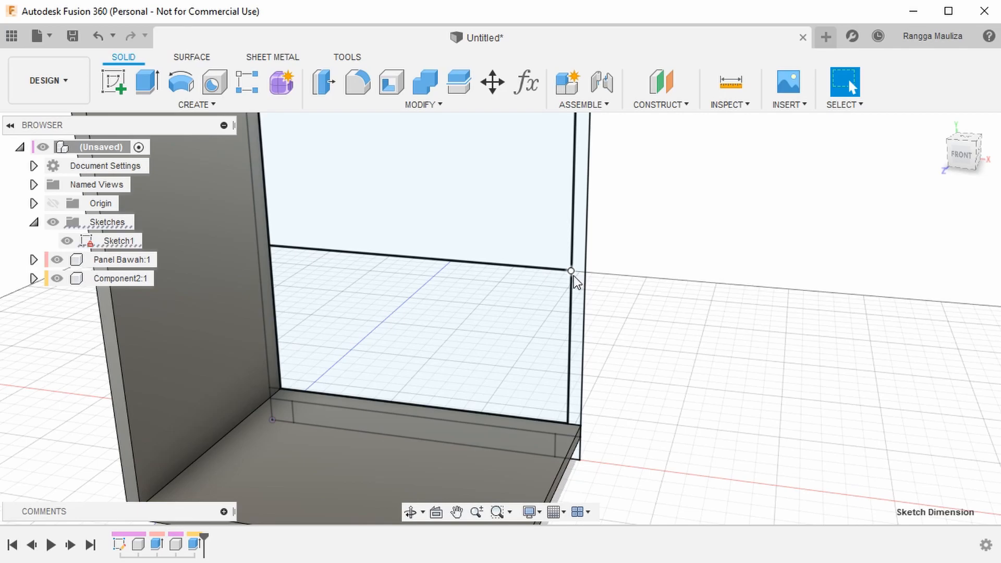
pyautogui.click(577, 255)
pyautogui.press('e')
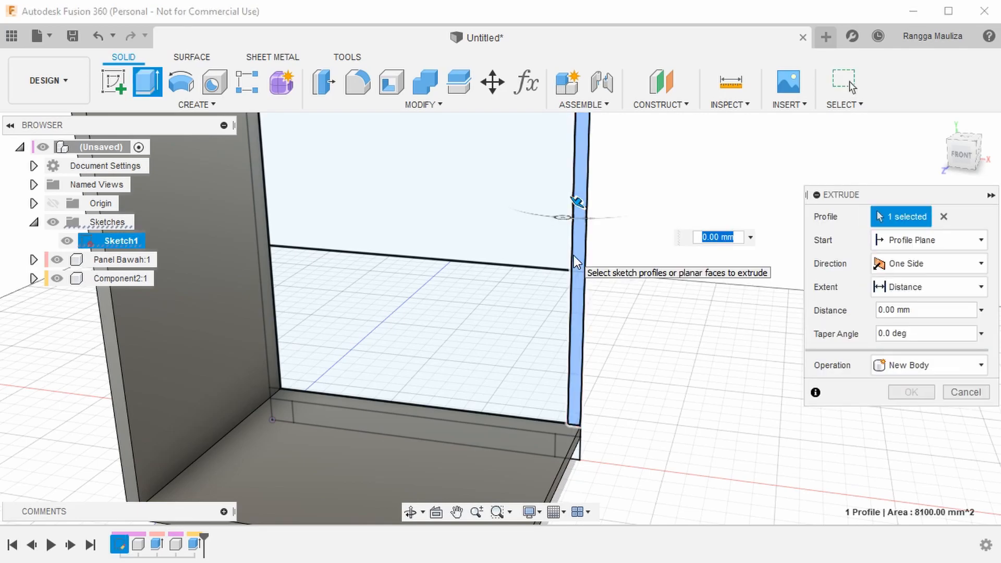
pyautogui.write('TotalLebar')
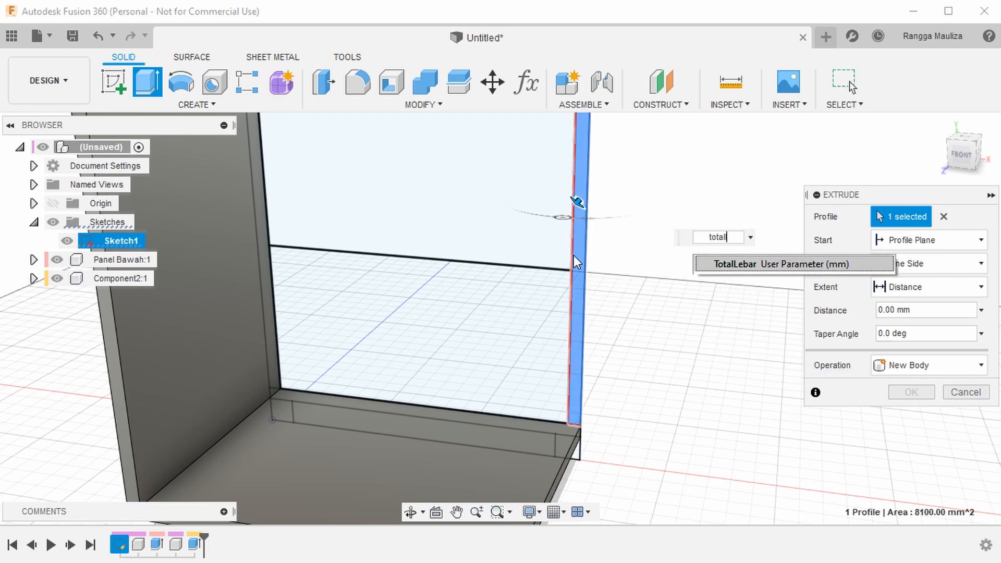
pyautogui.press('Return')
pyautogui.click(878, 368)
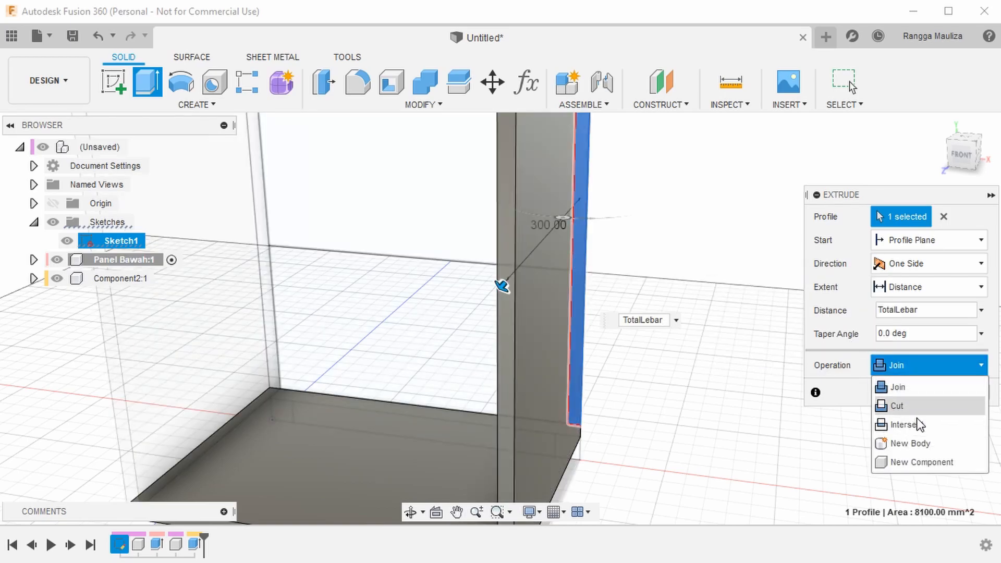
pyautogui.click(918, 463)
pyautogui.click(910, 392)
# Extrude the horizontal shelf profile between the two side panels by TotalLebar as a new component
pyautogui.scroll(-5, 424, 343)
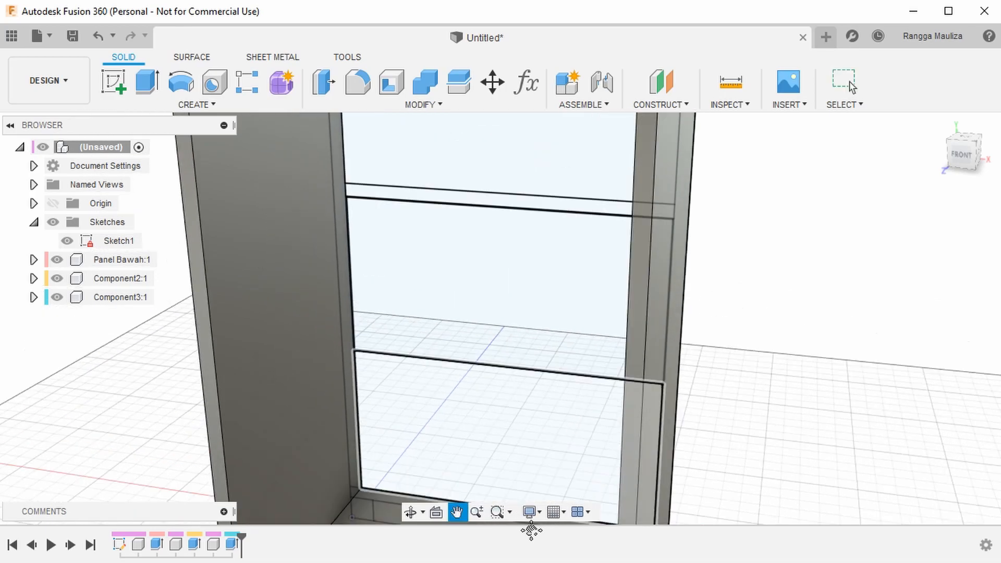
pyautogui.click(498, 293)
pyautogui.press('e')
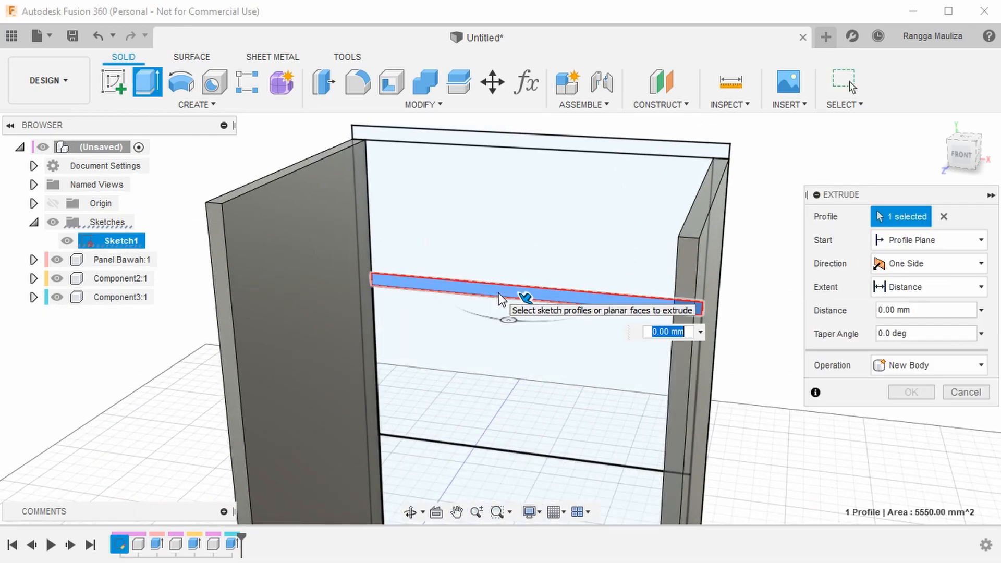
pyautogui.write('to')
pyautogui.press('Return')
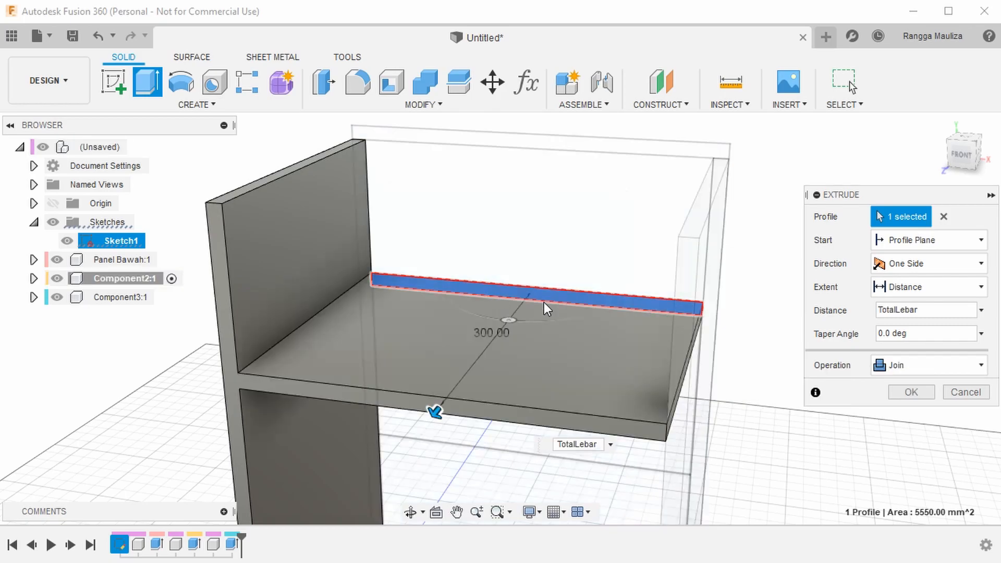
pyautogui.click(918, 365)
pyautogui.click(919, 464)
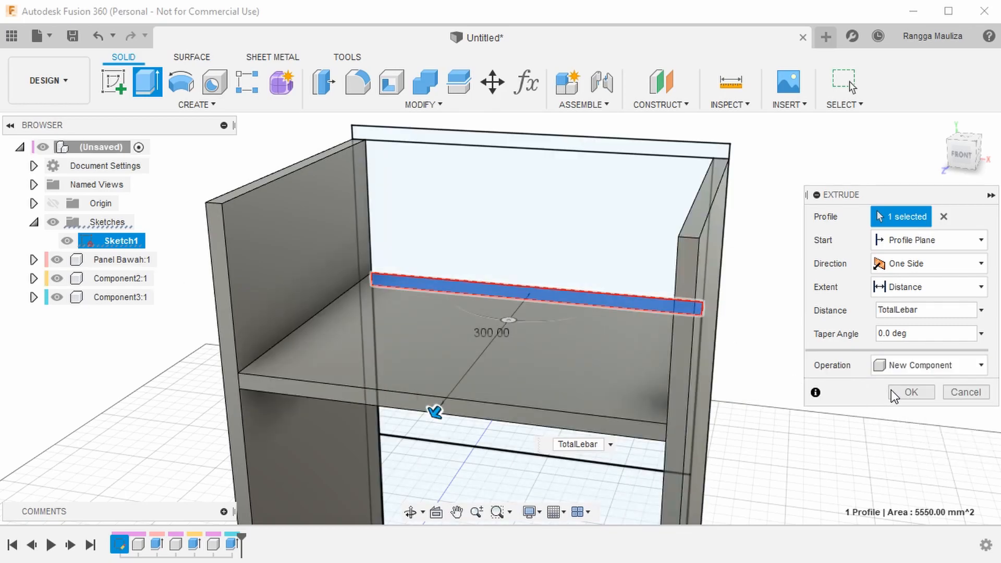
pyautogui.click(900, 392)
# Extrude the top panel profile by TotalLebar as a new component
pyautogui.press('e')
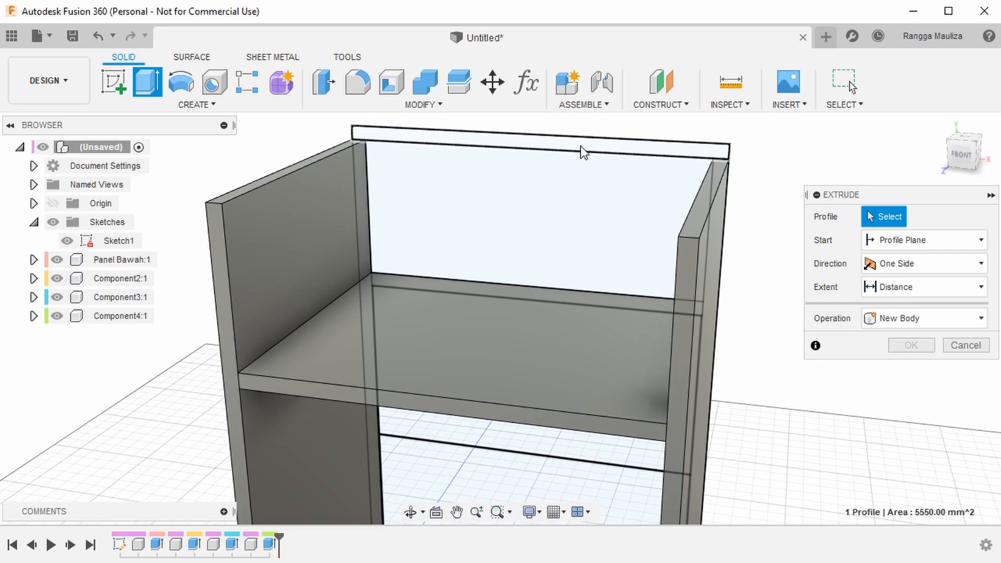
pyautogui.click(527, 143)
pyautogui.write('to')
pyautogui.press('Return')
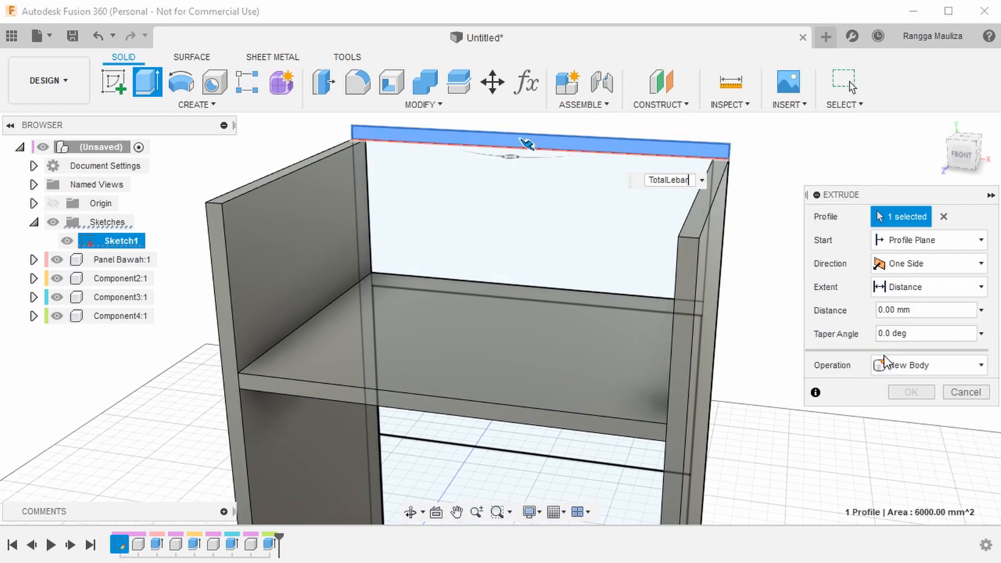
pyautogui.click(945, 372)
pyautogui.click(921, 463)
pyautogui.click(912, 392)
# Extrude the lower drawer front profile by MaterialTebal as a new component
pyautogui.keyDown('shift'); pyautogui.moveTo(558, 486); pyautogui.dragTo(624, 324, button='middle'); pyautogui.keyUp('shift')
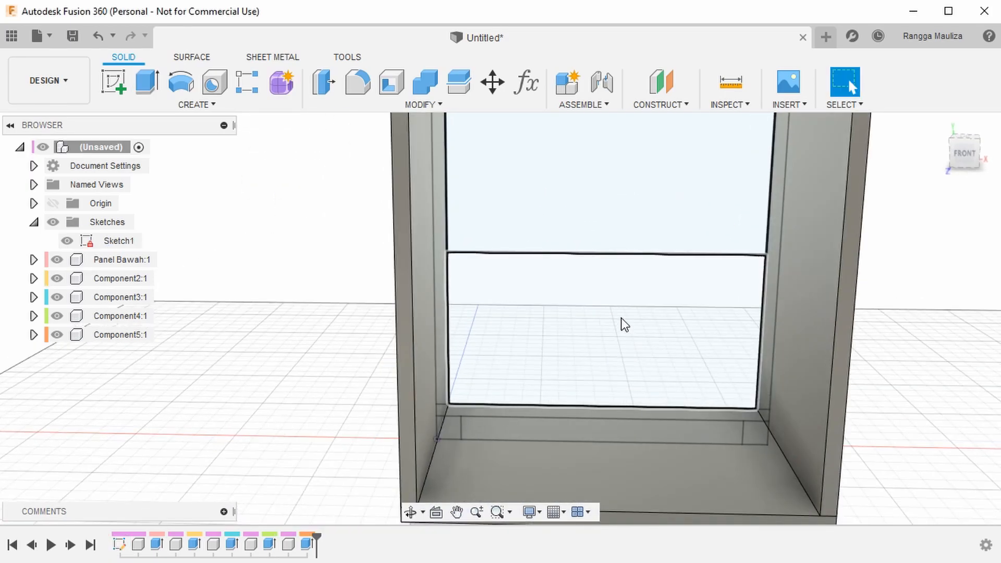
pyautogui.click(602, 332)
pyautogui.write('e')
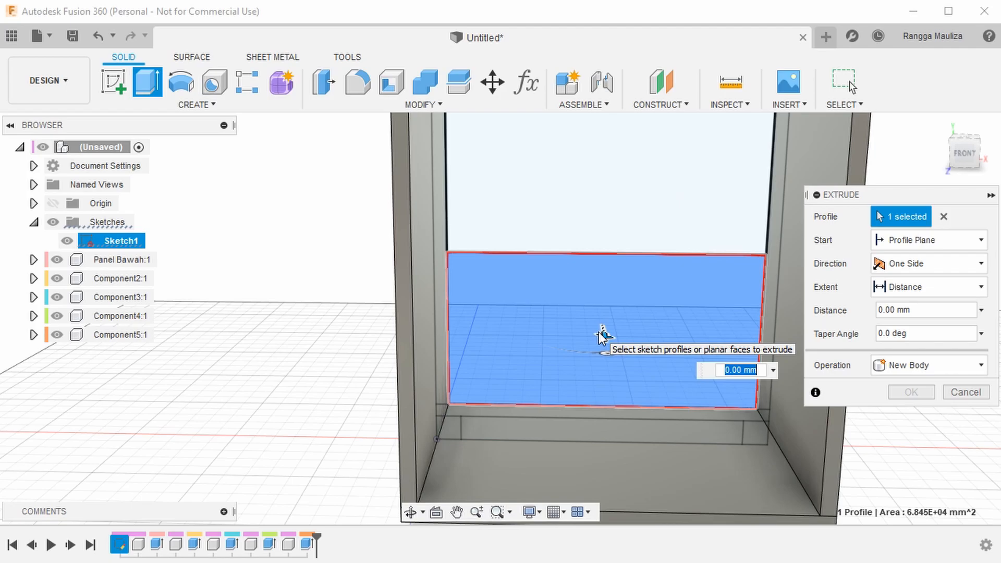
pyautogui.write('MaterialTebal')
pyautogui.press('Return')
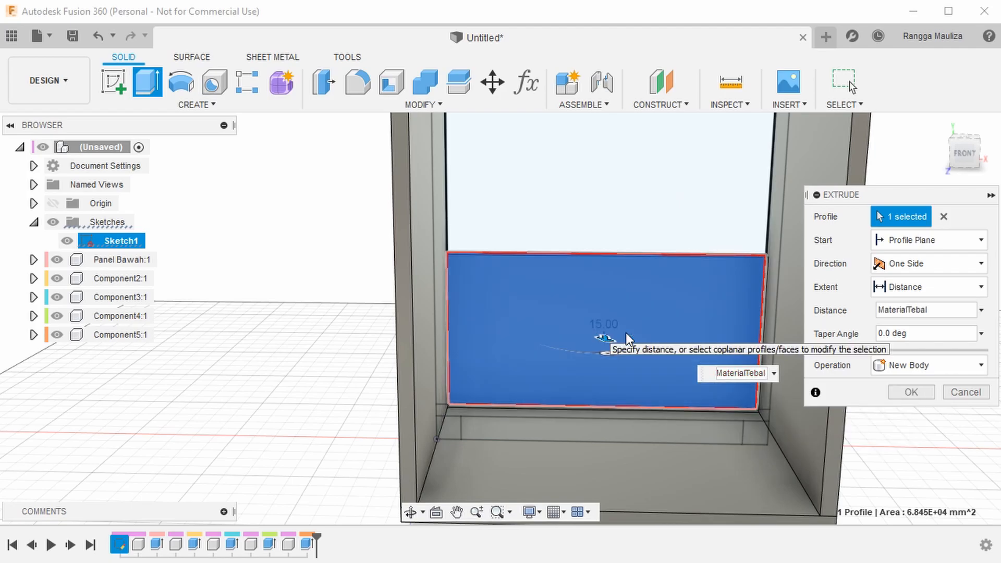
pyautogui.click(916, 365)
pyautogui.click(921, 462)
pyautogui.click(912, 394)
# Extrude the upper drawer front profile by MaterialTebal as a new component
pyautogui.moveTo(693, 324); pyautogui.dragTo(583, 330, button='middle')
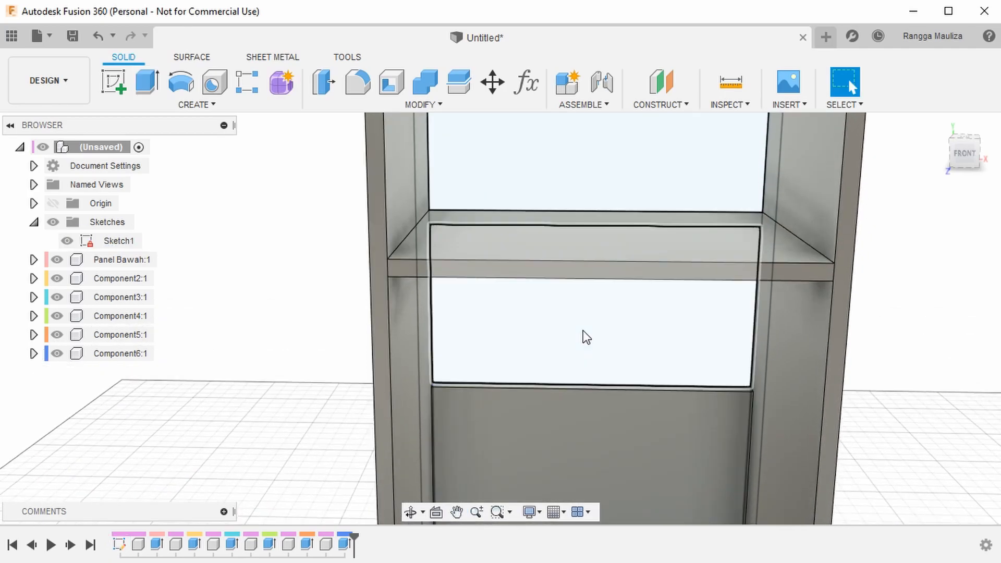
pyautogui.click(574, 360)
pyautogui.write('emate')
pyautogui.press('Return')
pyautogui.click(909, 368)
pyautogui.click(922, 465)
pyautogui.click(911, 392)
# Select both drawer front components and move them about 275 mm along Z toward the cabinet's open front
pyautogui.keyDown('shift'); pyautogui.moveTo(675, 429); pyautogui.dragTo(524, 368, button='middle'); pyautogui.keyUp('shift')
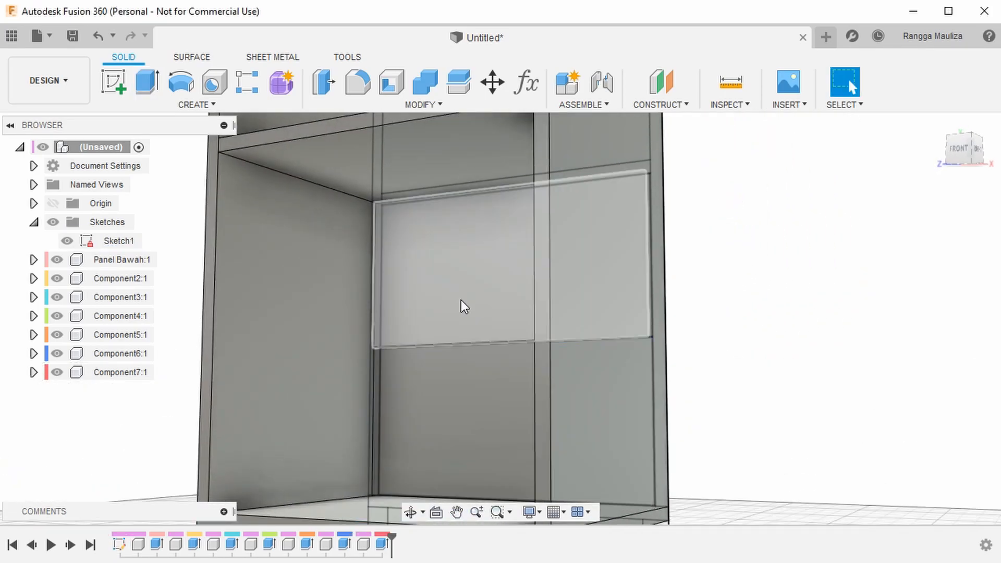
pyautogui.click(461, 298)
pyautogui.keyDown('shift'); pyautogui.click(413, 386); pyautogui.keyUp('shift')
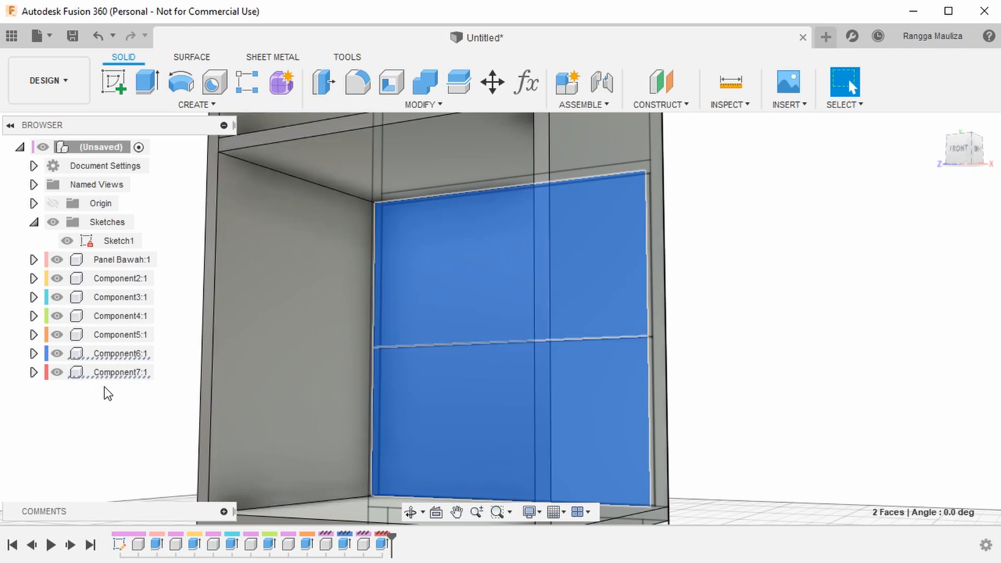
pyautogui.click(114, 354)
pyautogui.keyDown('shift'); pyautogui.click(112, 373); pyautogui.keyUp('shift')
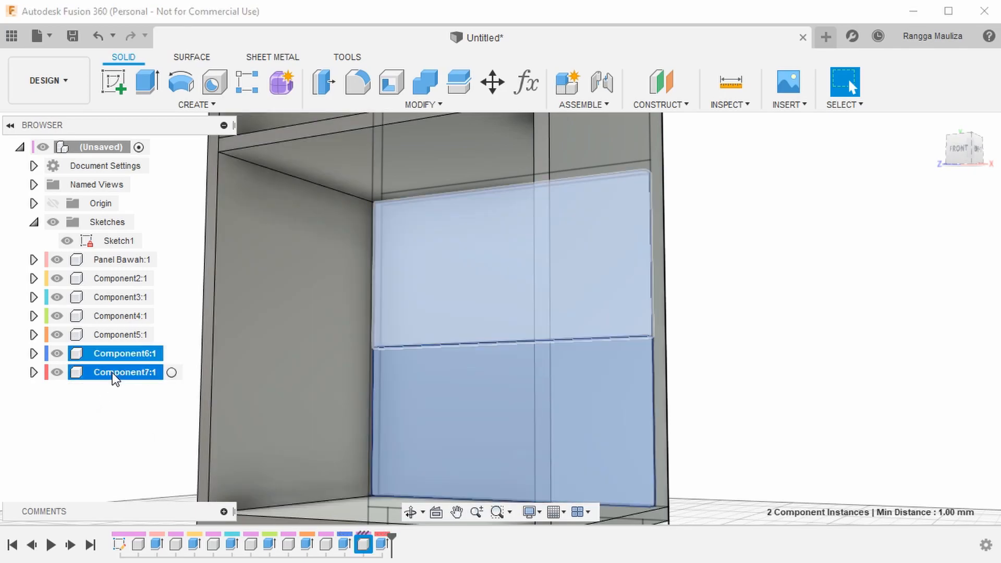
pyautogui.press('m')
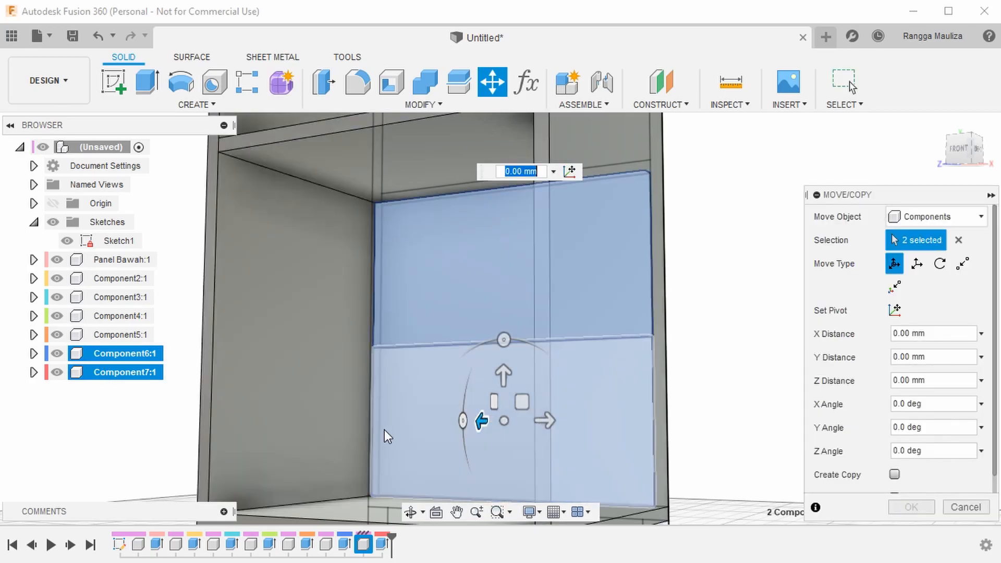
pyautogui.moveTo(477, 419); pyautogui.dragTo(338, 419)
pyautogui.write('muk')
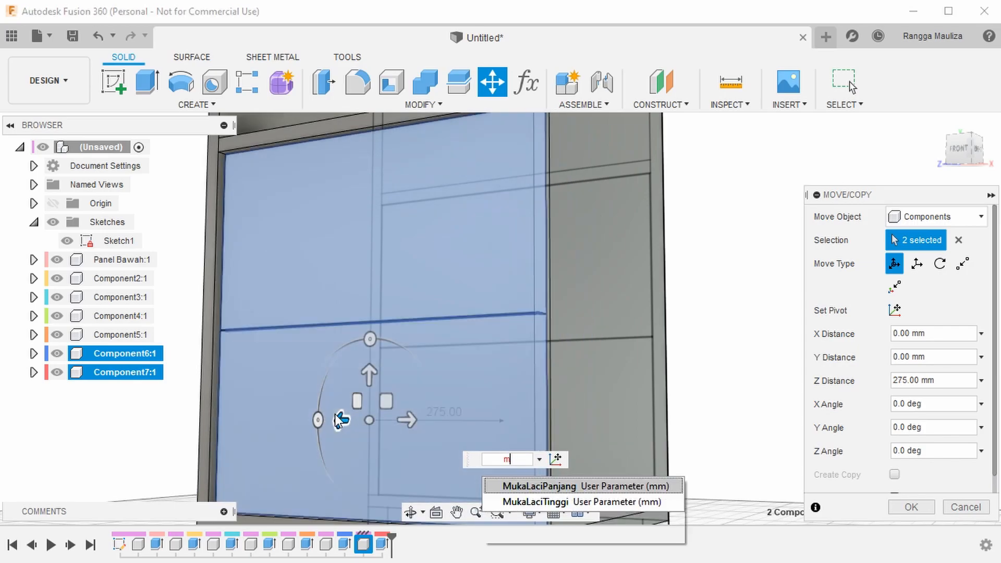
pyautogui.press('BackSpace')
pyautogui.press('BackSpace')
pyautogui.write('totall')
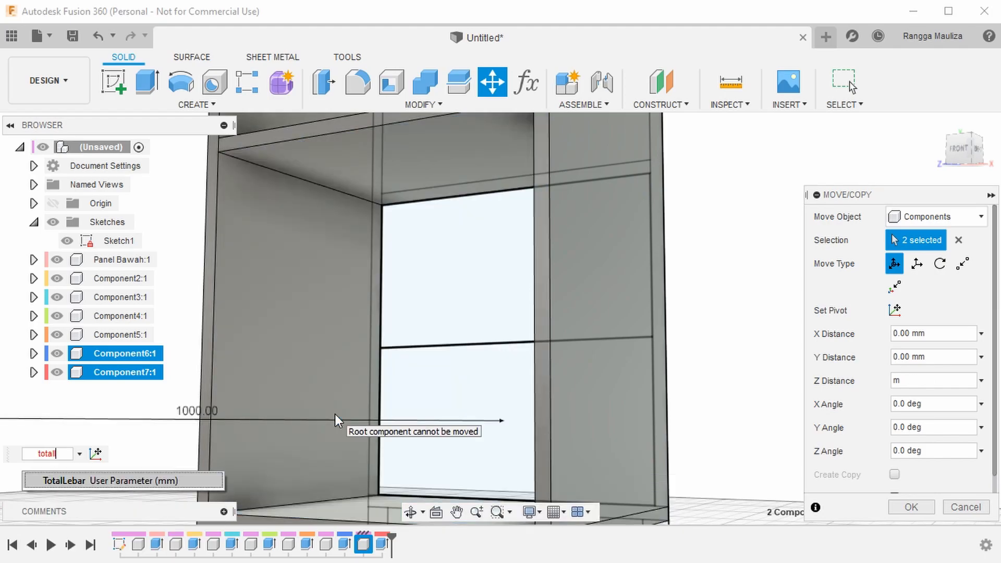
pyautogui.press('BackSpace')
pyautogui.press('BackSpace')
pyautogui.press('BackSpace')
pyautogui.press('BackSpace')
pyautogui.press('BackSpace')
pyautogui.press('BackSpace')
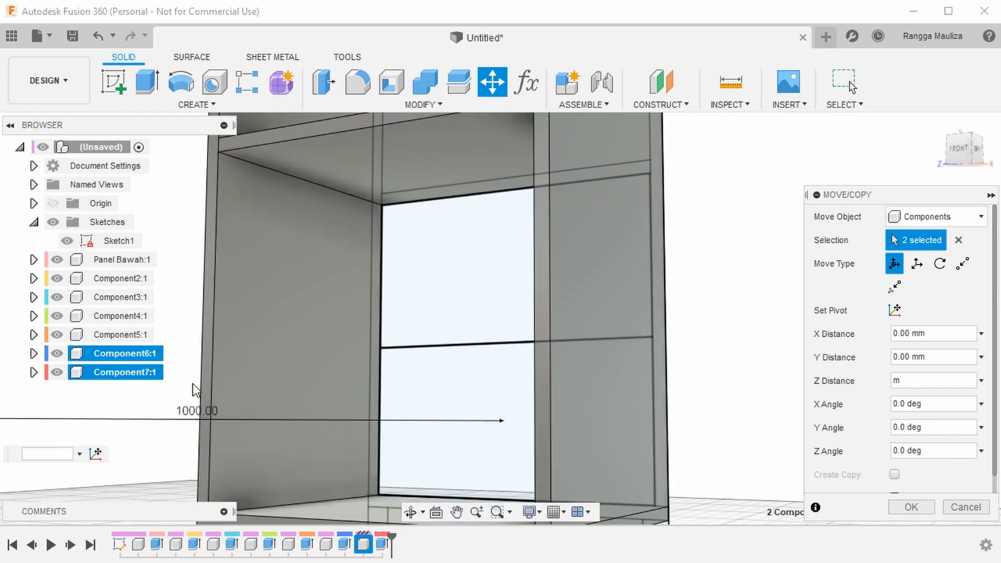
pyautogui.write('m')
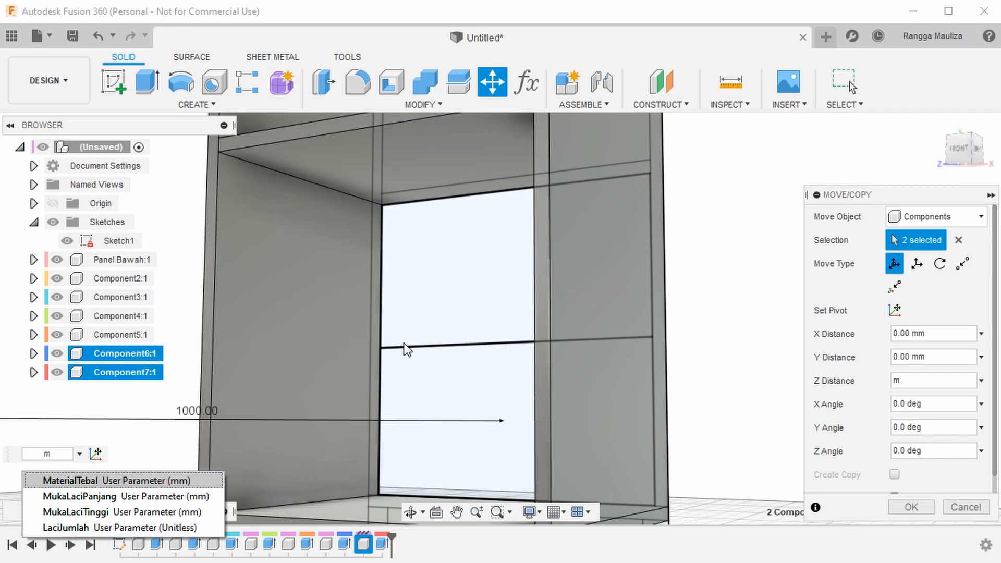
pyautogui.press('Escape')
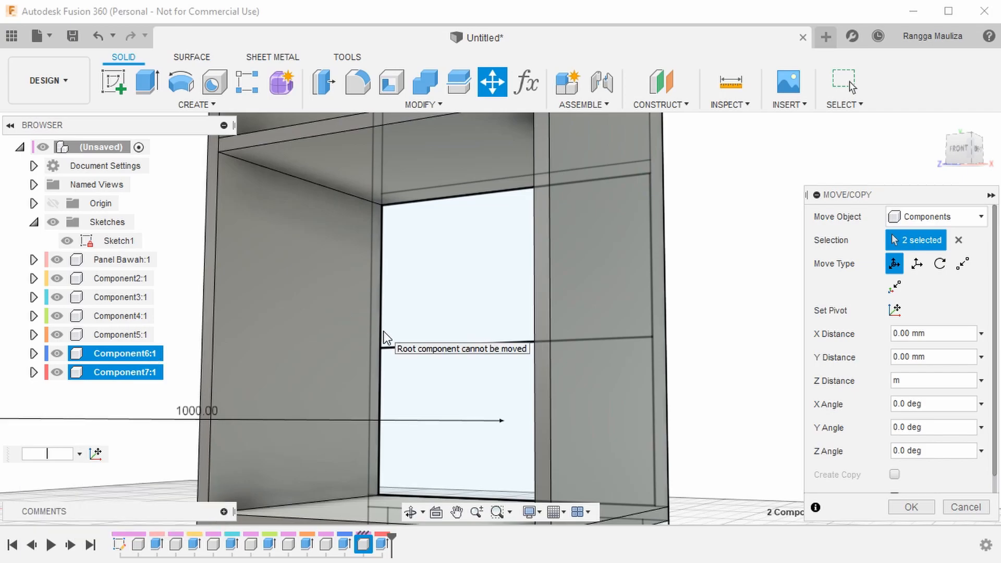
# Set the drawer fronts' Z move distance to TotalLebar-MaterialTebal and apply the move
pyautogui.write('total')
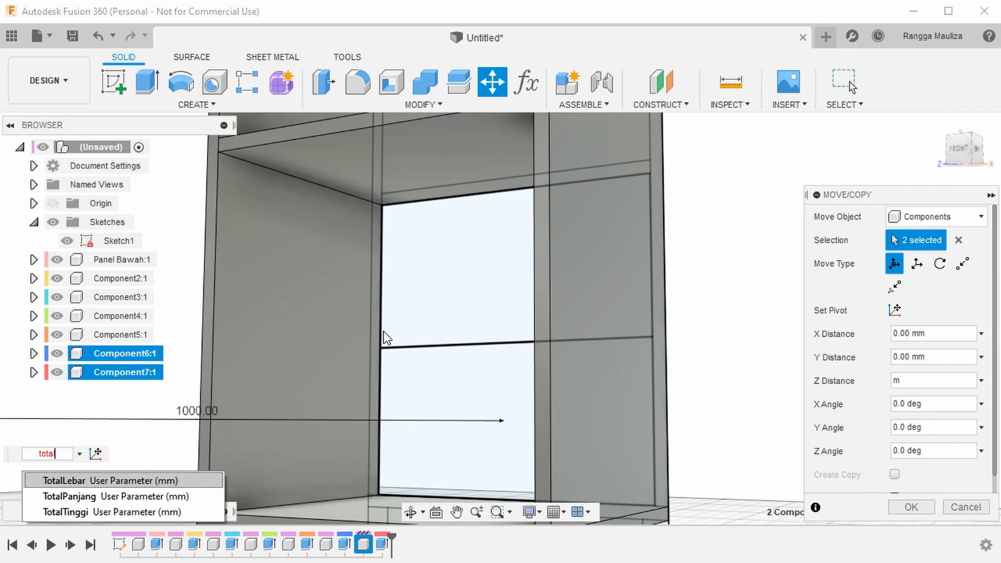
pyautogui.write('le')
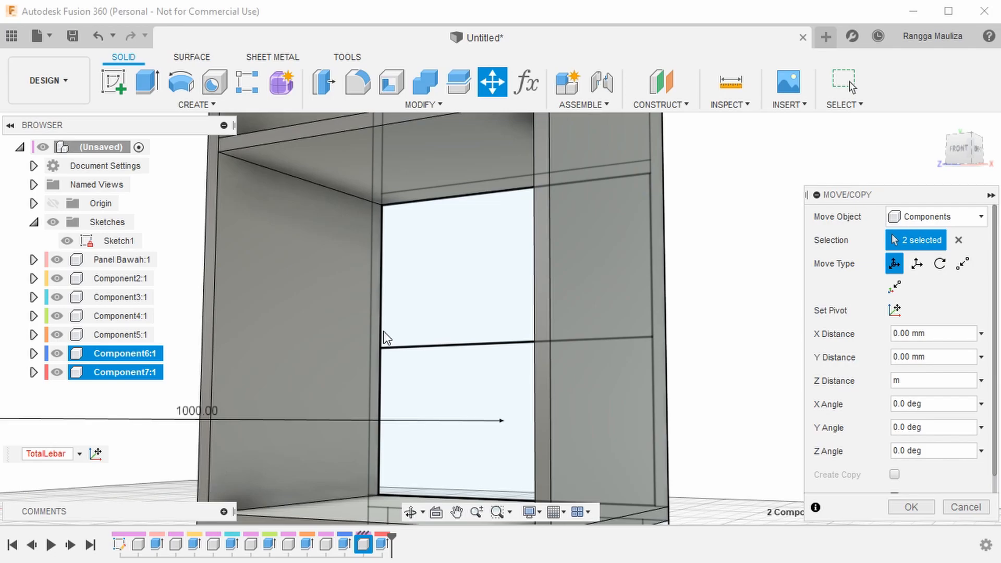
pyautogui.press('Return')
pyautogui.write('-')
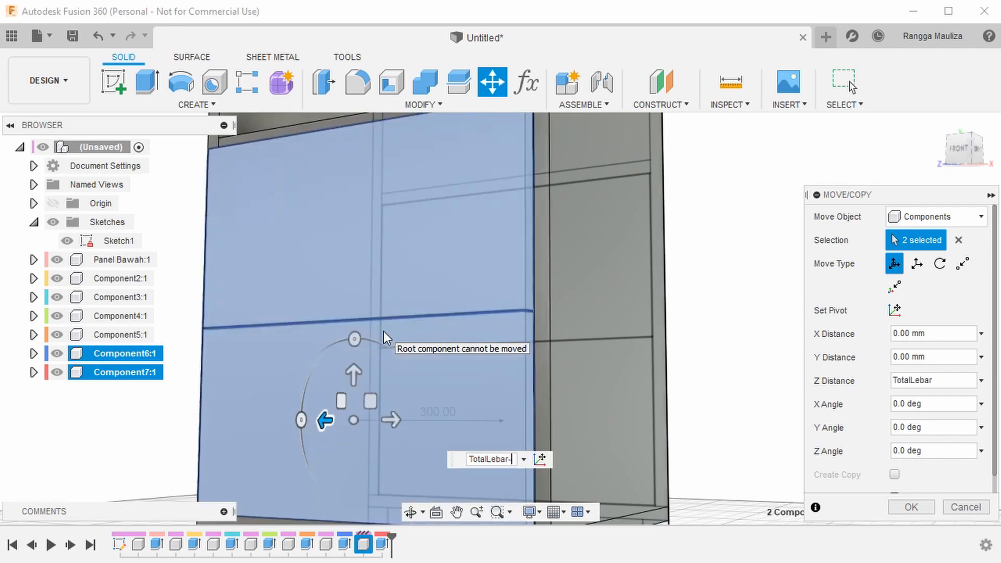
pyautogui.write('mater')
pyautogui.press('Return')
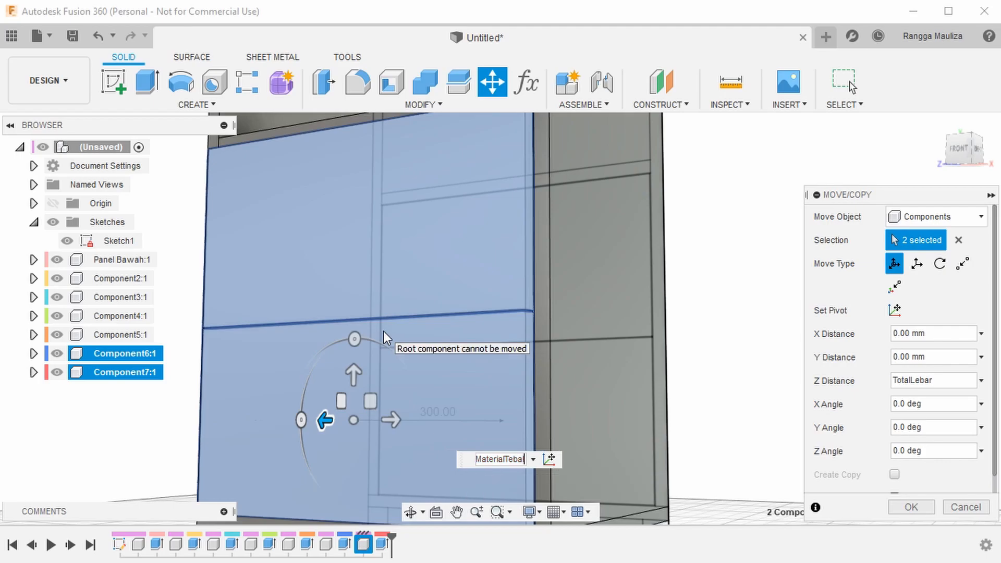
pyautogui.press('Return')
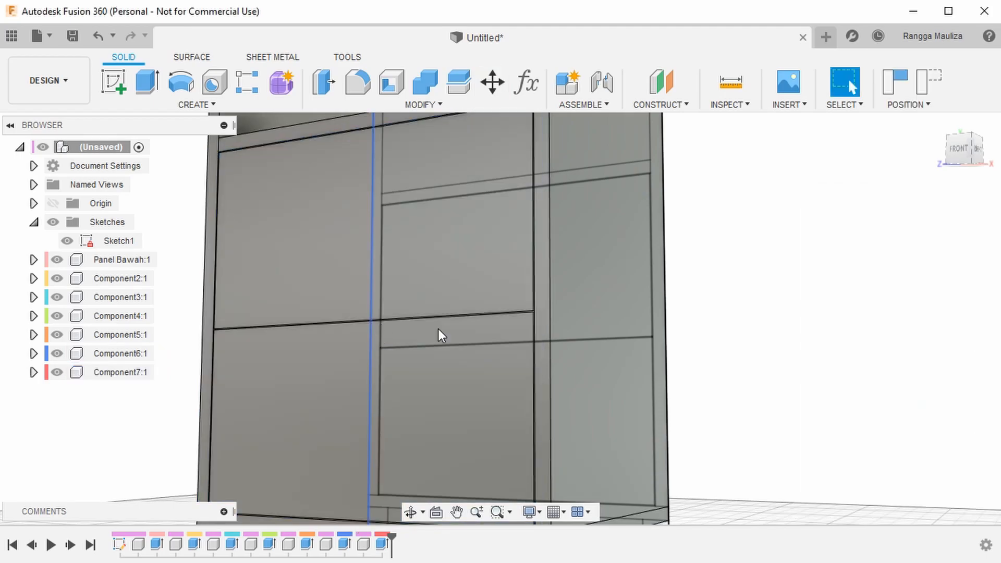
# Hide the two drawer front components to expose the sketch profiles at the back of the cabinet
pyautogui.scroll(-3, 493, 348)
pyautogui.scroll(-3, 494, 349)
pyautogui.moveTo(490, 298); pyautogui.dragTo(538, 323, button='middle')
pyautogui.keyDown('shift'); pyautogui.moveTo(540, 313); pyautogui.dragTo(563, 309, button='middle'); pyautogui.keyUp('shift')
pyautogui.scroll(4, 562, 310)
pyautogui.moveTo(380, 345); pyautogui.dragTo(482, 157, button='middle')
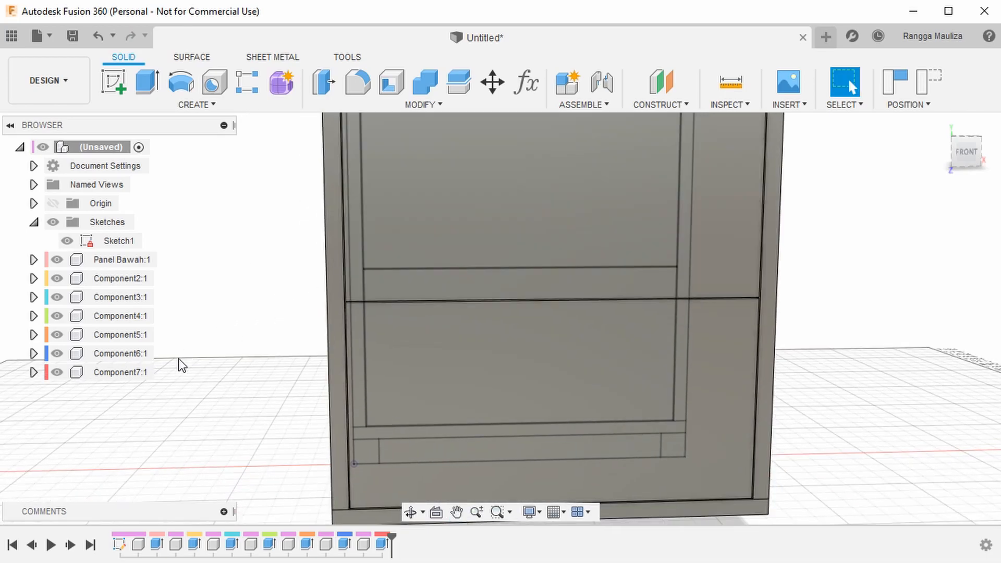
pyautogui.click(57, 372)
pyautogui.click(57, 353)
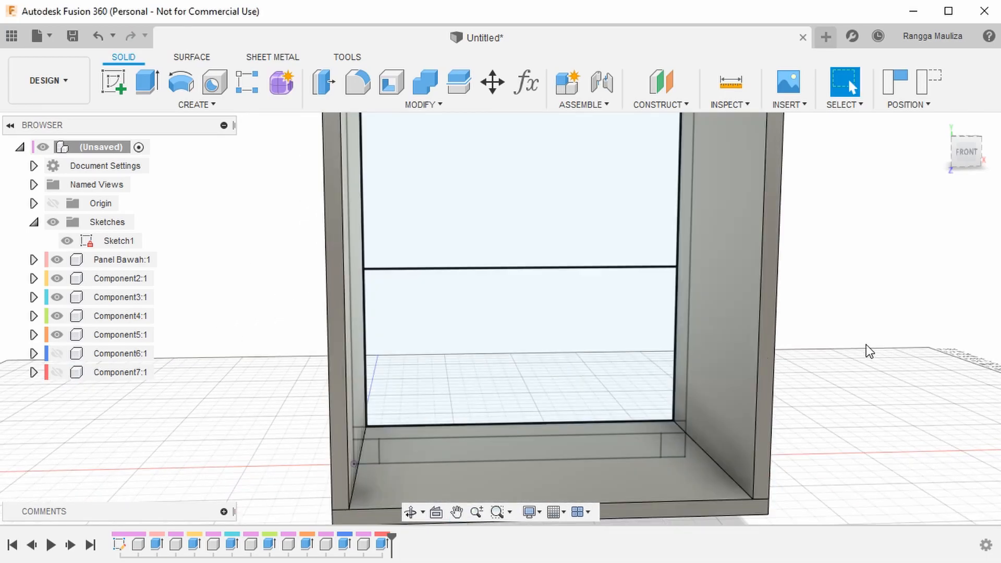
# Start an extrusion for the back panel, capturing the component positions and selecting both drawer areas, the gap between them and the surrounding border
pyautogui.click(582, 339)
pyautogui.scroll(5, 454, 264)
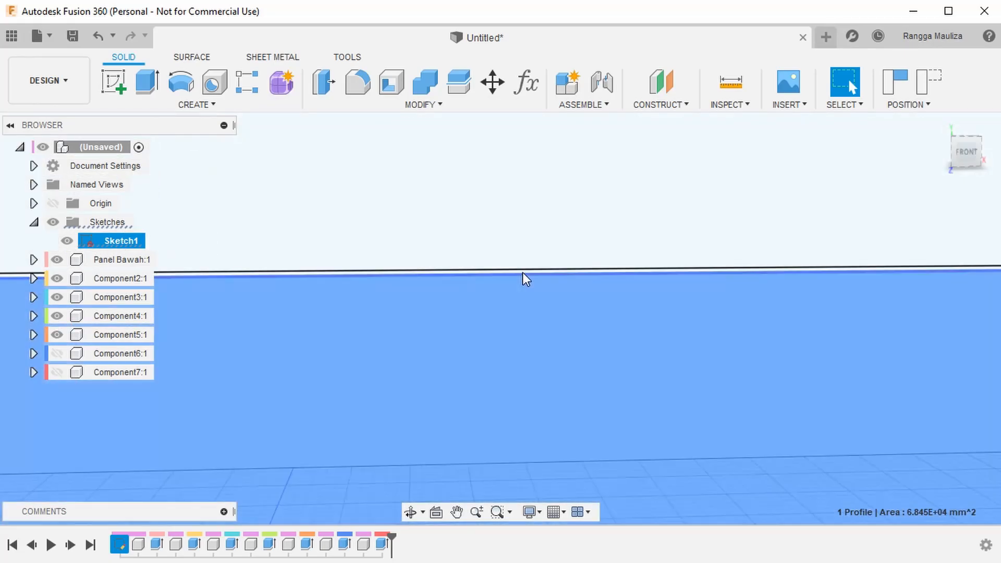
pyautogui.click(522, 271)
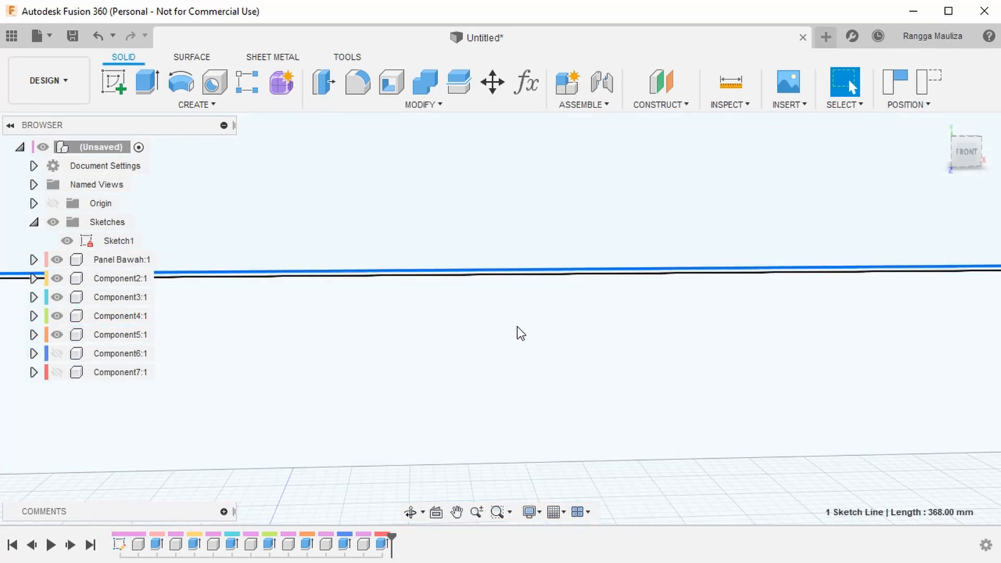
pyautogui.click(510, 329)
pyautogui.press('e')
pyautogui.click(585, 325)
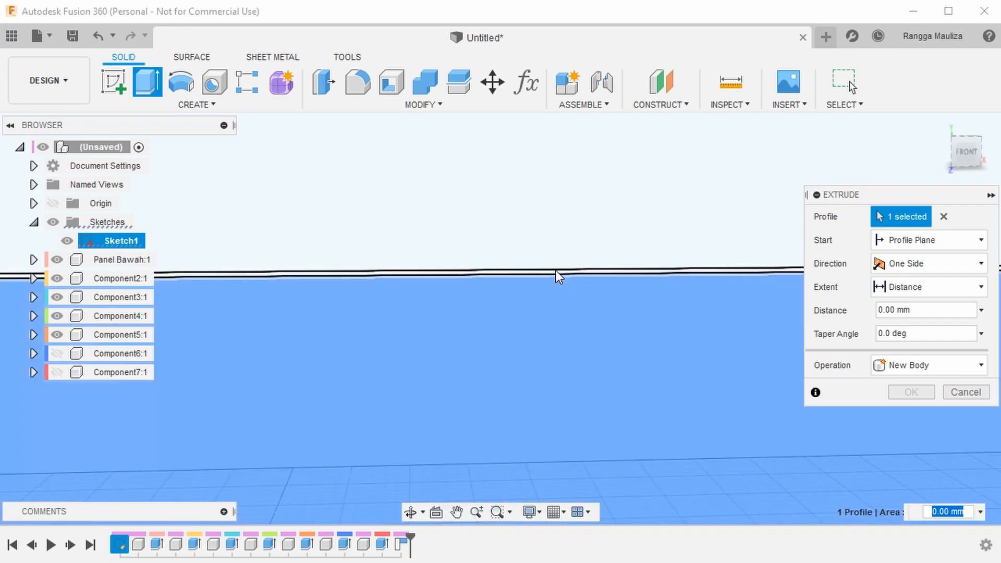
pyautogui.click(555, 270)
pyautogui.click(523, 239)
pyautogui.moveTo(474, 336); pyautogui.dragTo(409, 322, button='middle')
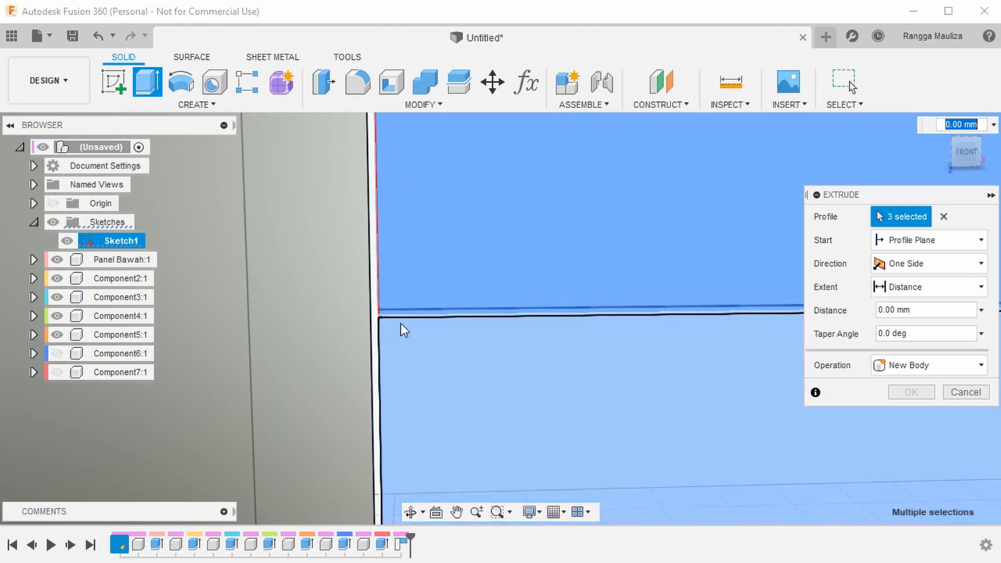
pyautogui.click(366, 315)
pyautogui.moveTo(565, 328); pyautogui.dragTo(199, 322, button='middle')
pyautogui.moveTo(725, 338); pyautogui.dragTo(427, 370, button='middle')
pyautogui.scroll(-3, 596, 356)
pyautogui.moveTo(774, 329); pyautogui.dragTo(106, 307, button='middle')
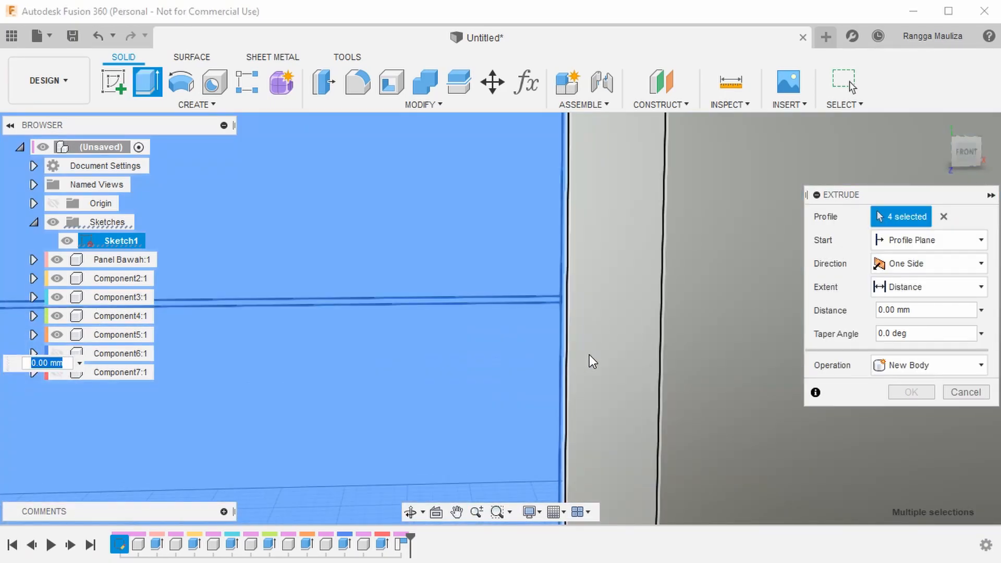
pyautogui.scroll(5, 512, 387)
pyautogui.scroll(-5, 510, 385)
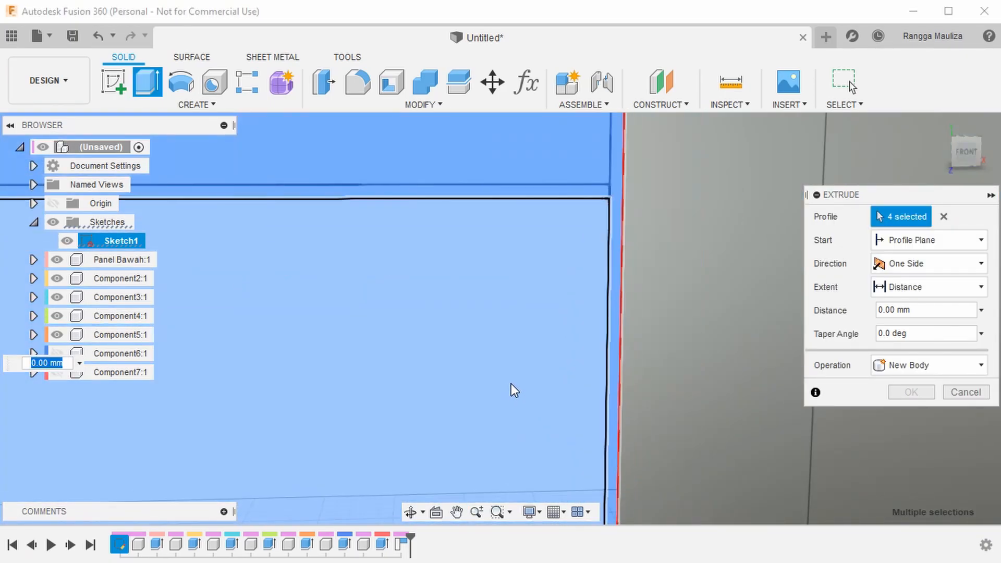
# Extrude the selected back panel profiles by MaterialTebal as a new component
pyautogui.click(928, 365)
pyautogui.click(931, 459)
pyautogui.click(886, 310)
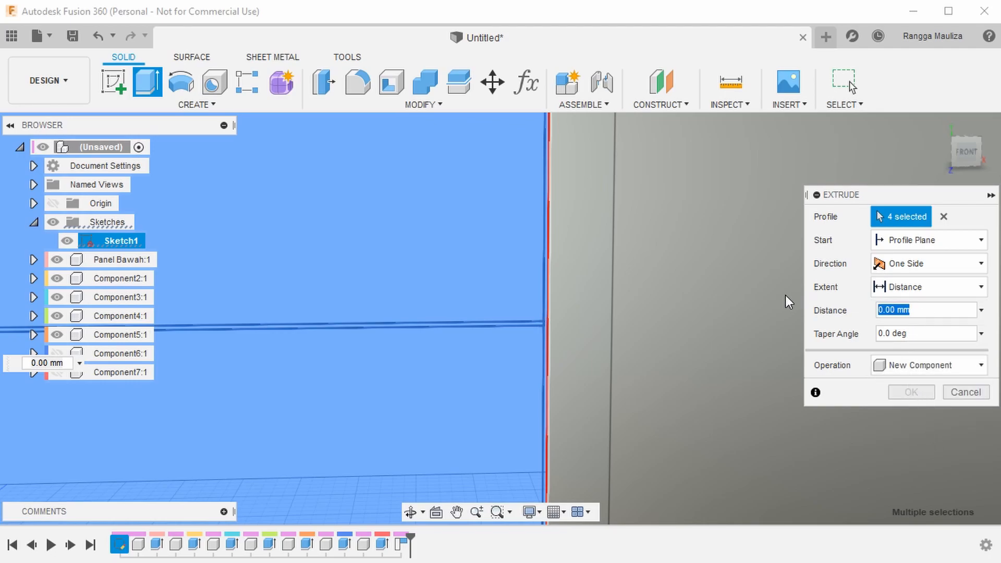
pyautogui.write('MaterialTebal')
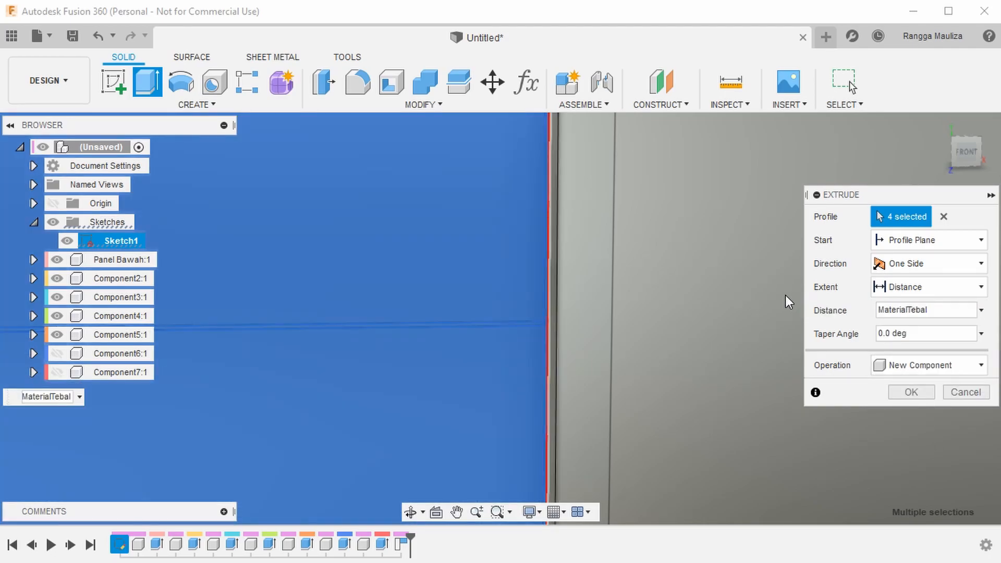
pyautogui.click(912, 392)
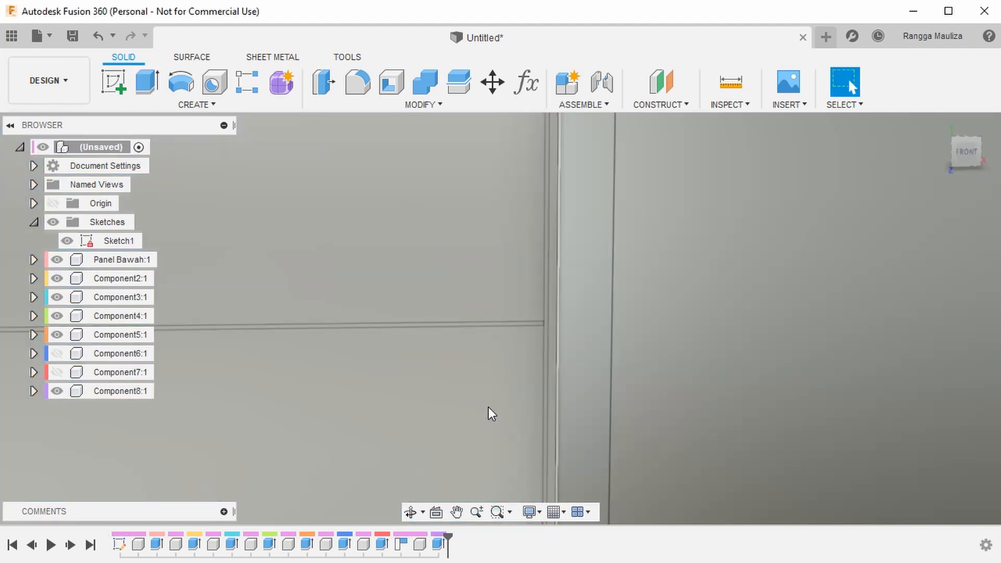
# Show the two hidden drawer front components again
pyautogui.scroll(-5, 487, 405)
pyautogui.middleClick(487, 405)
pyautogui.keyDown('shift'); pyautogui.moveTo(699, 409); pyautogui.dragTo(785, 374, button='middle'); pyautogui.keyUp('shift')
pyautogui.click(59, 373)
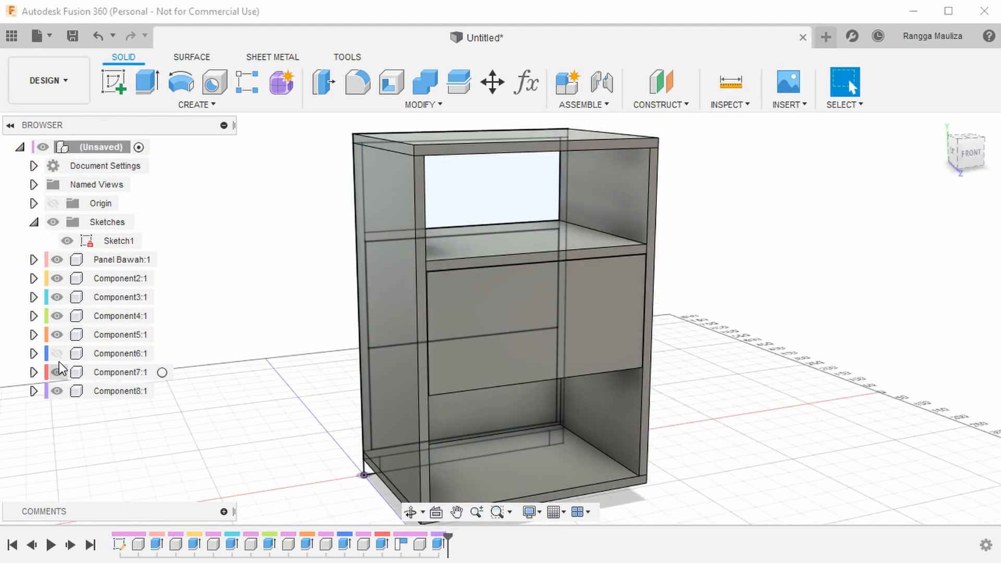
pyautogui.click(60, 355)
# Extrude the square left leg profile beneath the bottom panel by KakiTebal as a new component
pyautogui.keyDown('shift'); pyautogui.moveTo(308, 378); pyautogui.dragTo(245, 320, button='middle'); pyautogui.keyUp('shift')
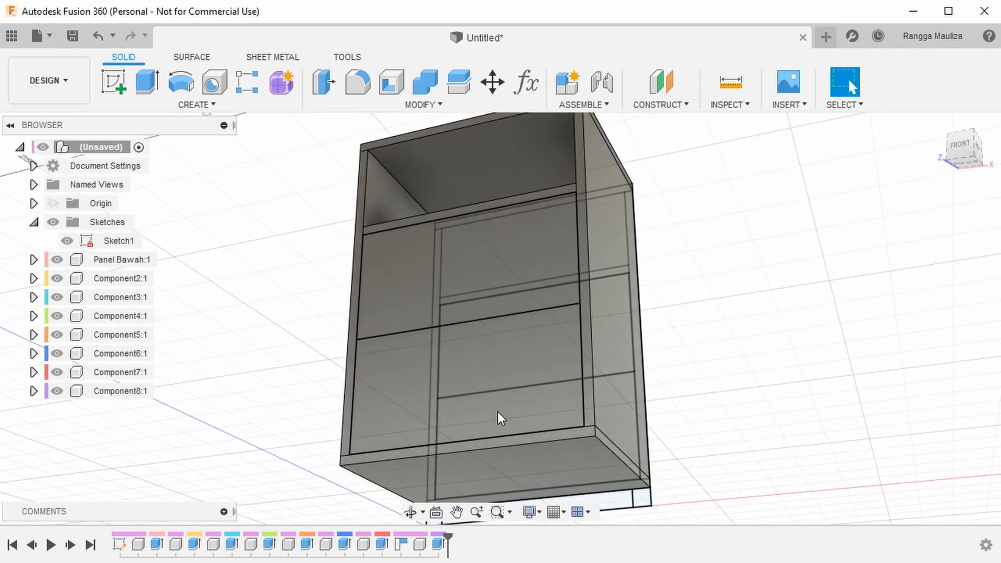
pyautogui.moveTo(485, 410); pyautogui.dragTo(469, 290, button='middle')
pyautogui.scroll(5, 464, 391)
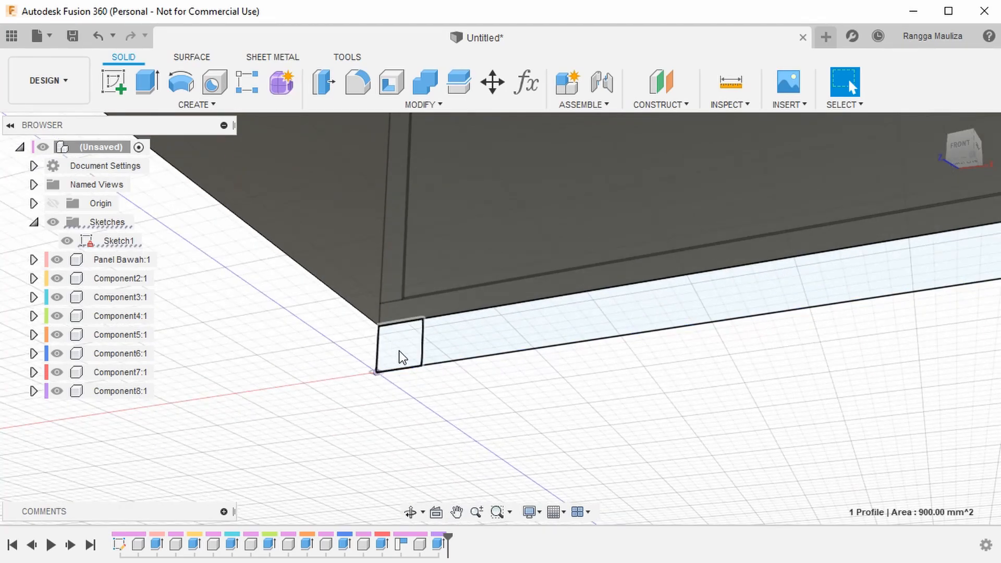
pyautogui.click(395, 345)
pyautogui.press('e')
pyautogui.write('KakiTebal')
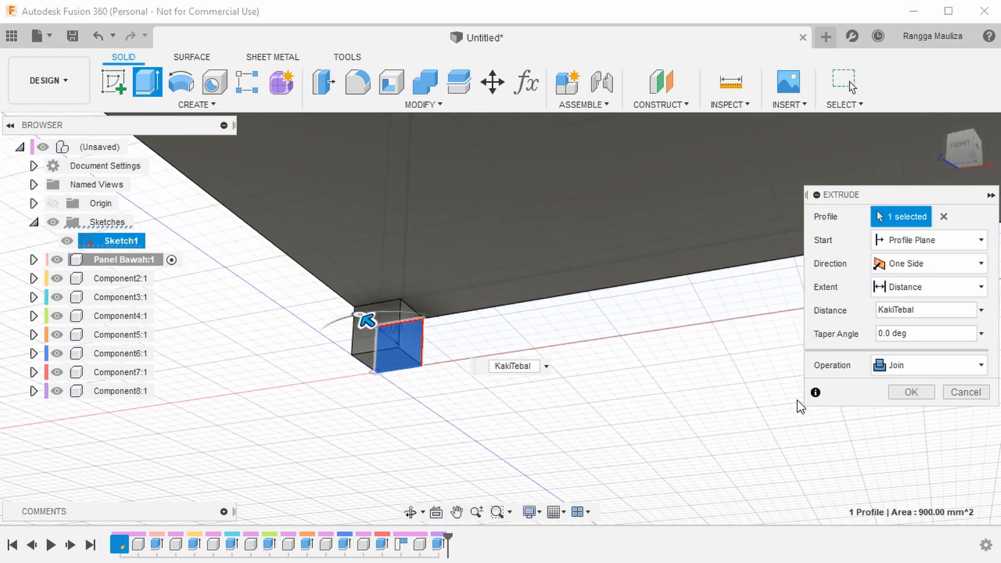
pyautogui.click(915, 367)
pyautogui.click(927, 462)
pyautogui.click(911, 392)
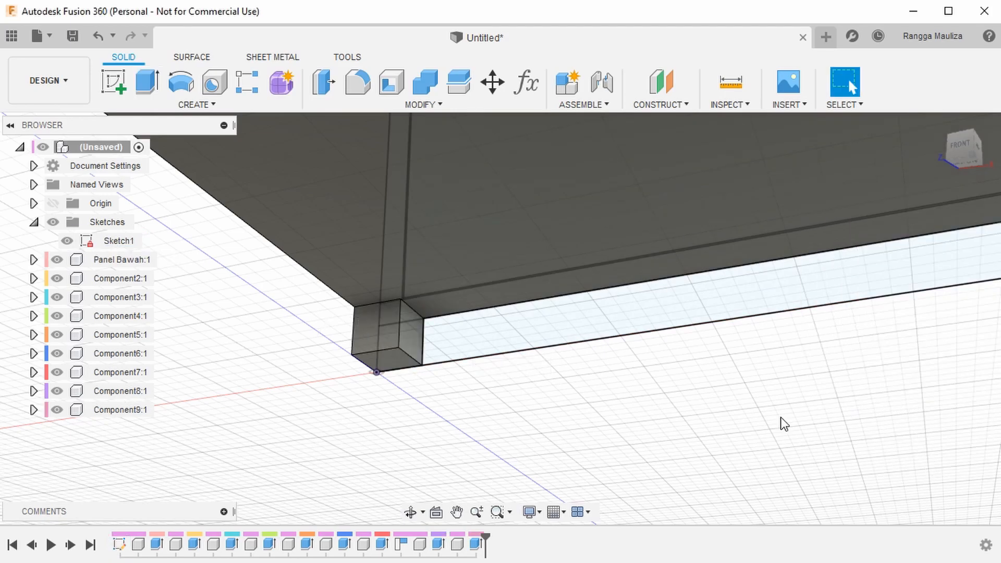
pyautogui.scroll(-3, 634, 391)
pyautogui.moveTo(707, 374); pyautogui.dragTo(678, 385, button='middle')
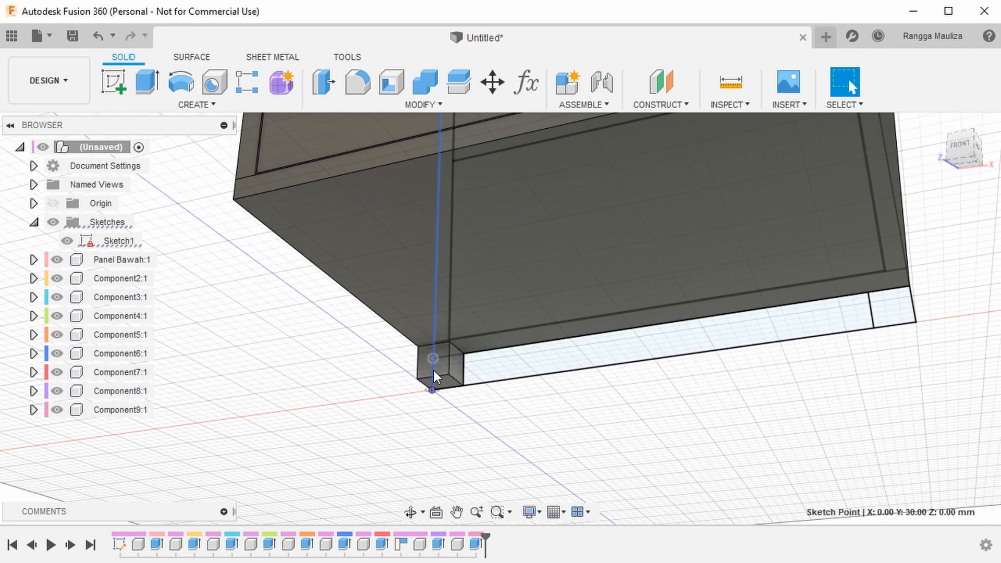
# Duplicate the left leg component and move the copy 370 mm along X to the opposite corner of the bottom panel
pyautogui.click(462, 369)
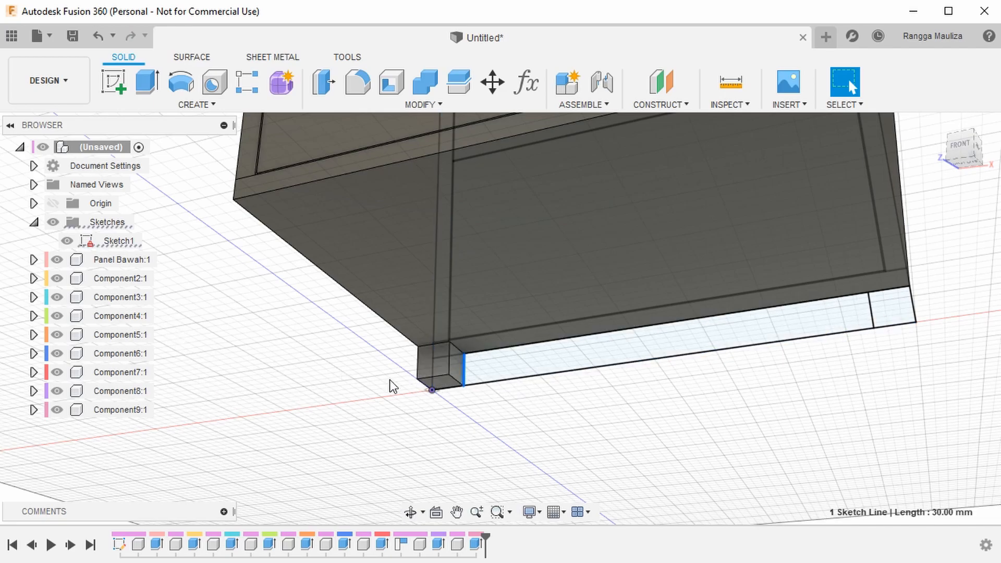
pyautogui.click(138, 410)
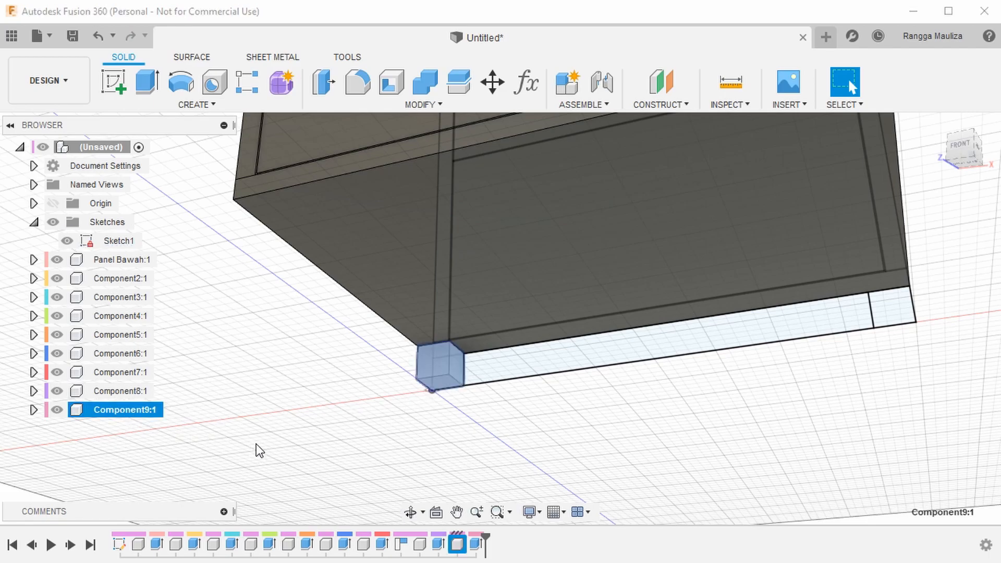
pyautogui.hotkey('ctrl', 'c')
pyautogui.hotkey('ctrl', 'v')
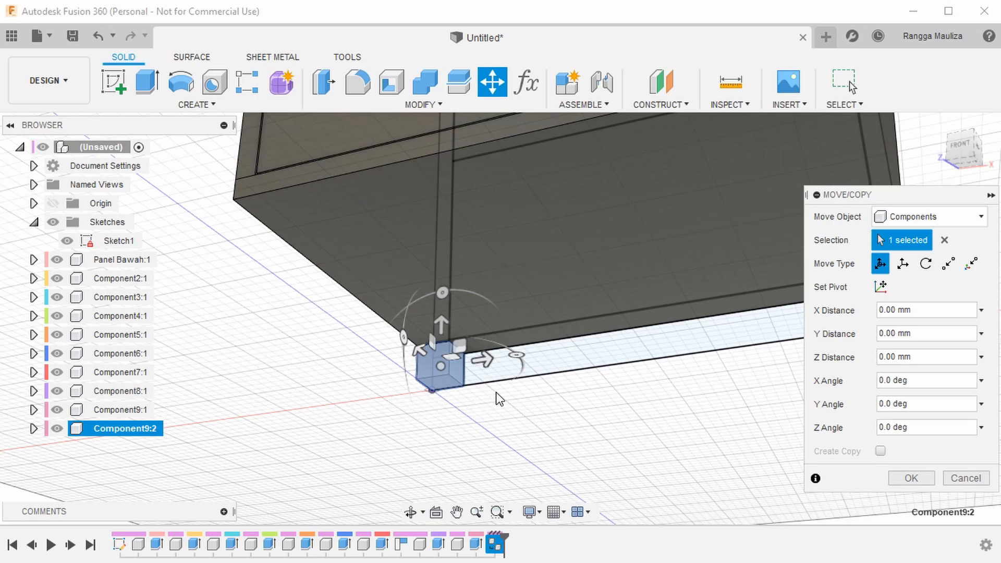
pyautogui.moveTo(613, 445); pyautogui.dragTo(515, 493, button='middle')
pyautogui.moveTo(393, 409); pyautogui.dragTo(830, 386)
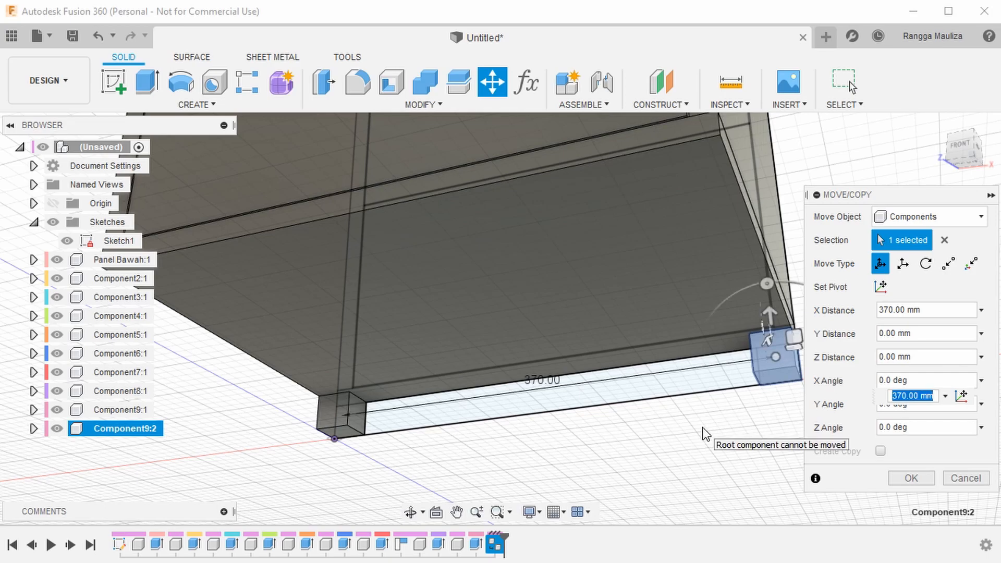
pyautogui.press('Return')
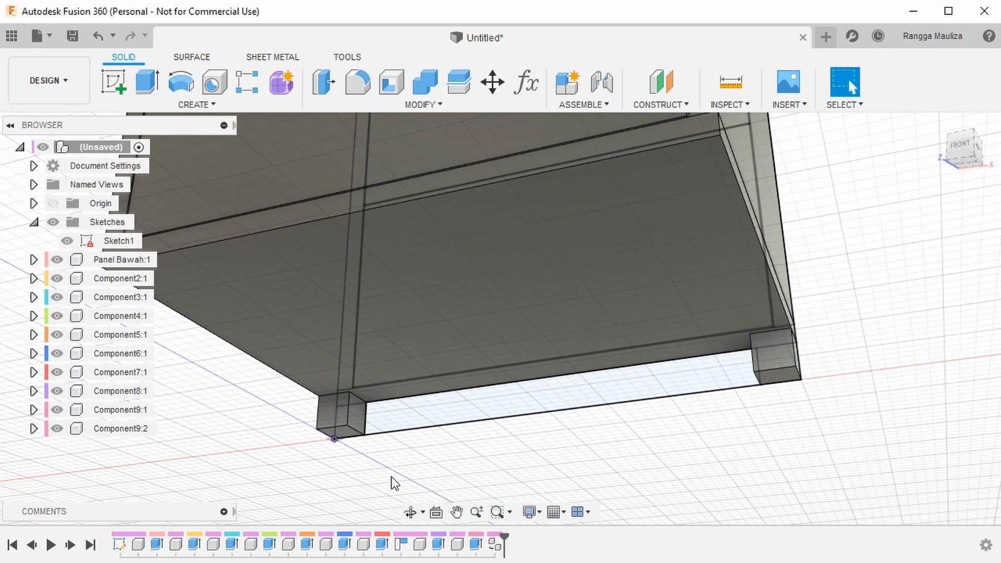
# Duplicate both leg components together and move the copies 270 mm along Z to the other two corners of the bottom panel
pyautogui.click(103, 426)
pyautogui.keyDown('ctrl'); pyautogui.click(112, 414); pyautogui.keyUp('ctrl')
pyautogui.hotkey('ctrl', 'c')
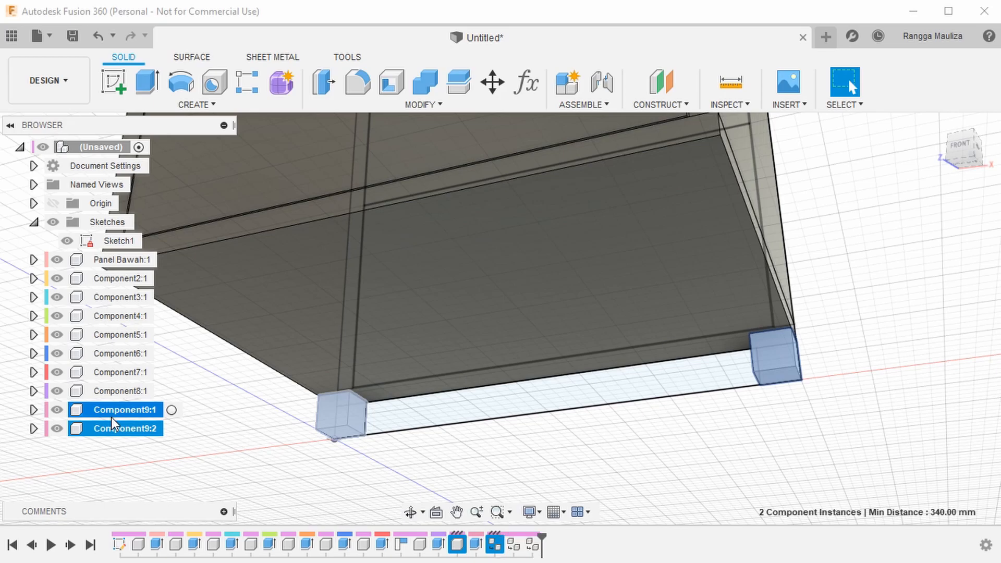
pyautogui.hotkey('ctrl', 'v')
pyautogui.moveTo(772, 311); pyautogui.dragTo(746, 318)
pyautogui.keyDown('shift'); pyautogui.moveTo(746, 316); pyautogui.dragTo(723, 419, button='middle'); pyautogui.keyUp('shift')
pyautogui.moveTo(704, 385); pyautogui.dragTo(393, 429)
pyautogui.scroll(5, 469, 376)
pyautogui.moveTo(469, 371)
pyautogui.keyDown('shift'); pyautogui.mouseDown(button='middle')
pyautogui.moveTo(476, 363)
pyautogui.moveTo(449, 375)
pyautogui.mouseUp(button='middle'); pyautogui.keyUp('shift')
pyautogui.moveTo(396, 374); pyautogui.dragTo(433, 372)
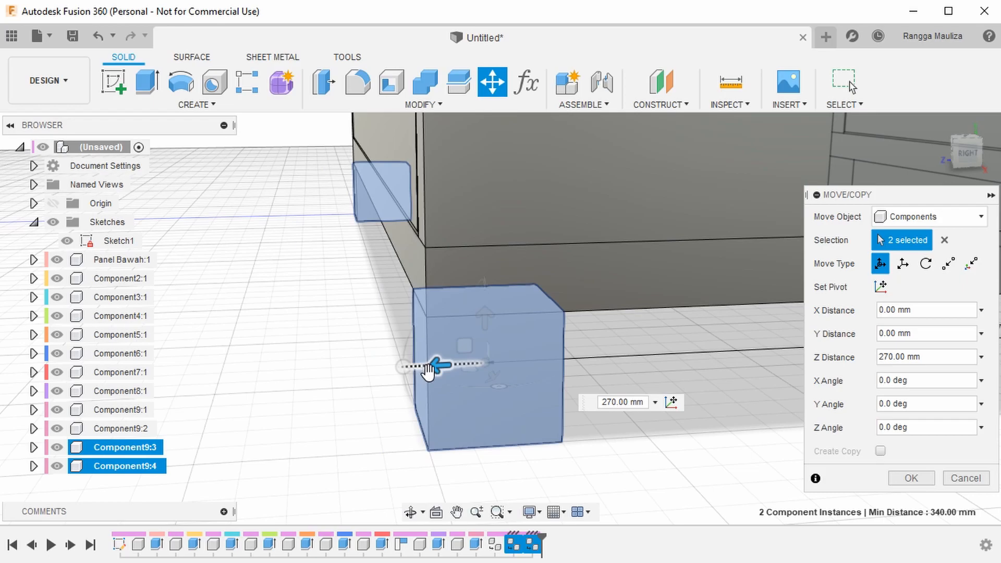
pyautogui.keyDown('shift'); pyautogui.moveTo(340, 398); pyautogui.dragTo(446, 386, button='middle'); pyautogui.keyUp('shift')
pyautogui.scroll(-3, 446, 386)
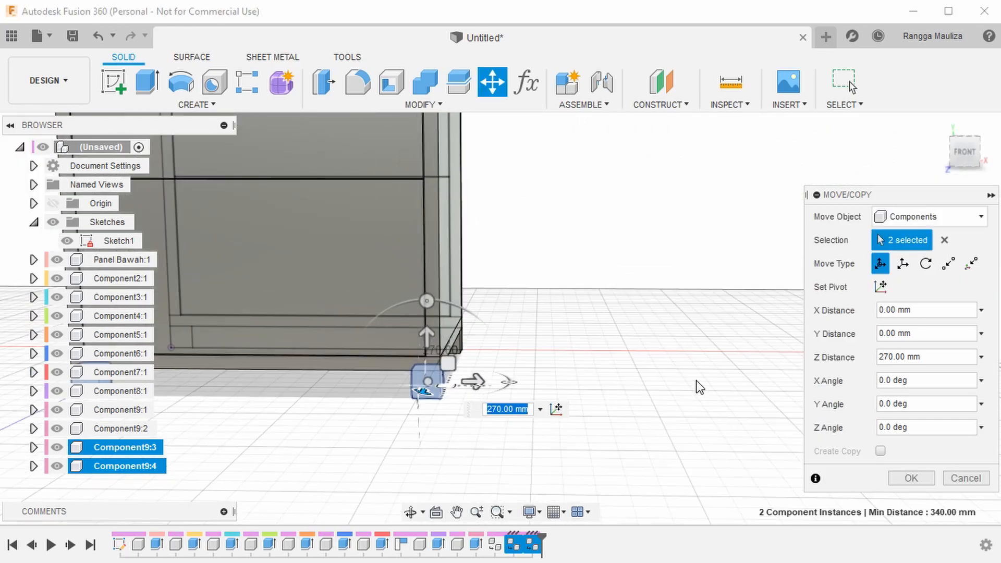
pyautogui.click(910, 477)
# Hide the front sketch, collapse the sketches folder and show the whole cabinet
pyautogui.moveTo(563, 360)
pyautogui.mouseDown(button='middle')
pyautogui.moveTo(599, 380)
pyautogui.moveTo(902, 454)
pyautogui.mouseUp(button='middle')
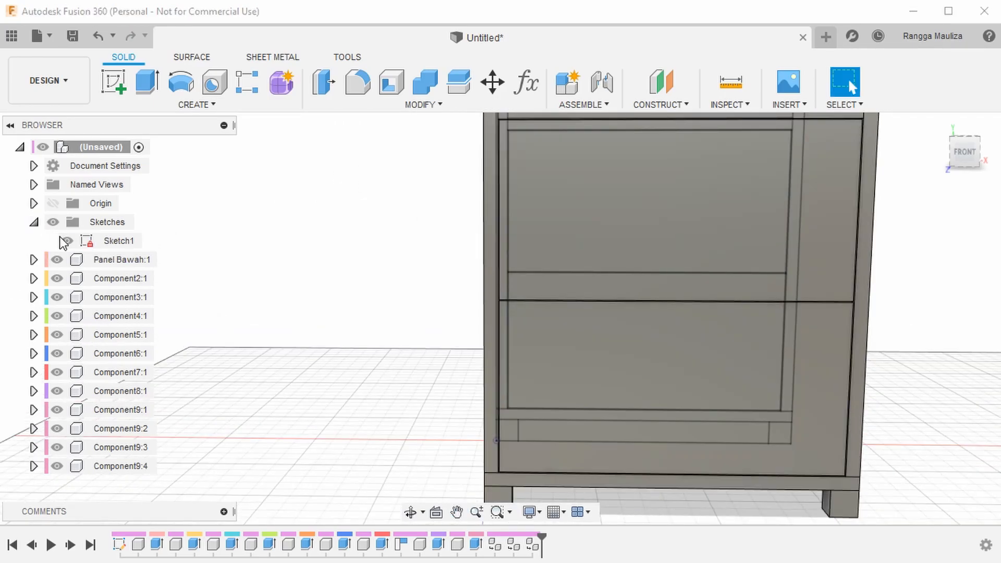
pyautogui.click(34, 223)
pyautogui.press('F6')
pyautogui.scroll(-2, 356, 367)
pyautogui.keyDown('shift'); pyautogui.moveTo(380, 344); pyautogui.dragTo(344, 362, button='middle'); pyautogui.keyUp('shift')
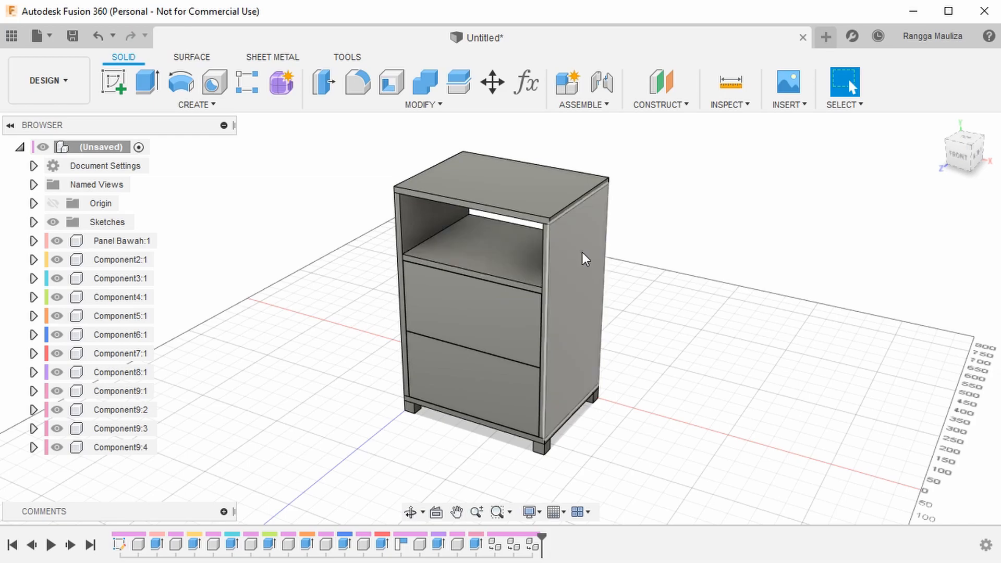
# Set the TotalTinggi user parameter to 700 mm and arrange the parameter list beside the cabinet
pyautogui.click(527, 86)
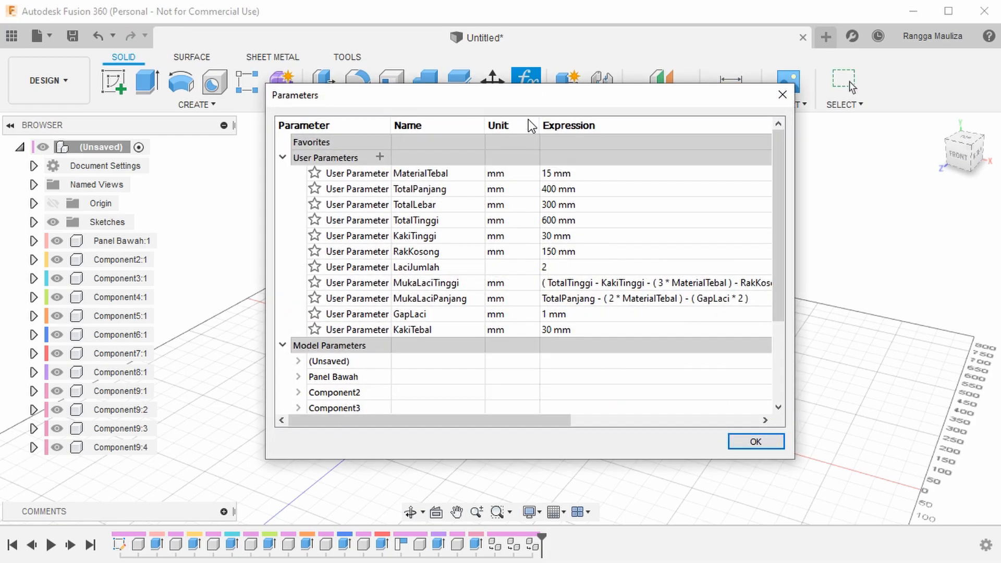
pyautogui.moveTo(500, 97); pyautogui.dragTo(569, 123)
pyautogui.click(614, 248)
pyautogui.doubleClick(487, 254)
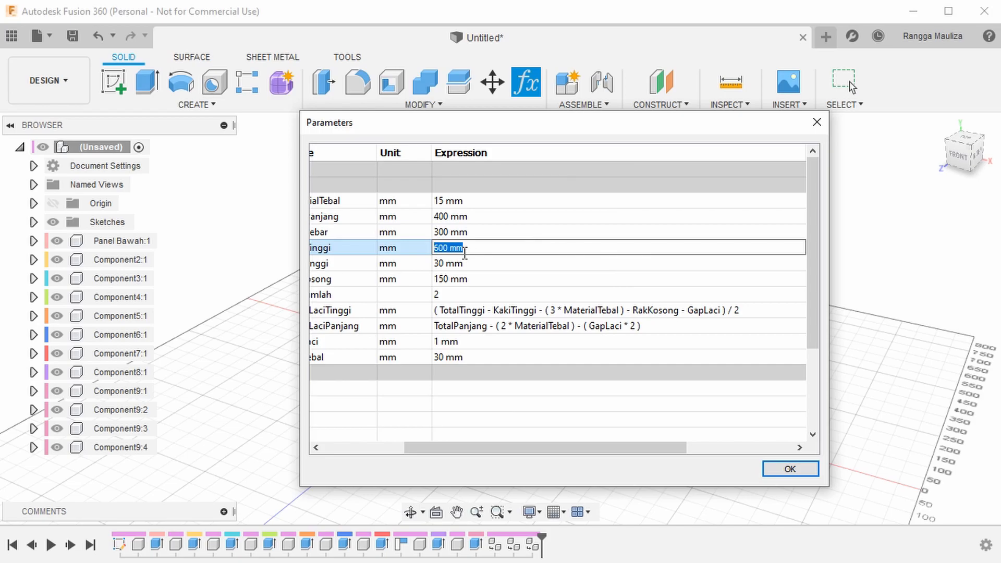
pyautogui.write('700')
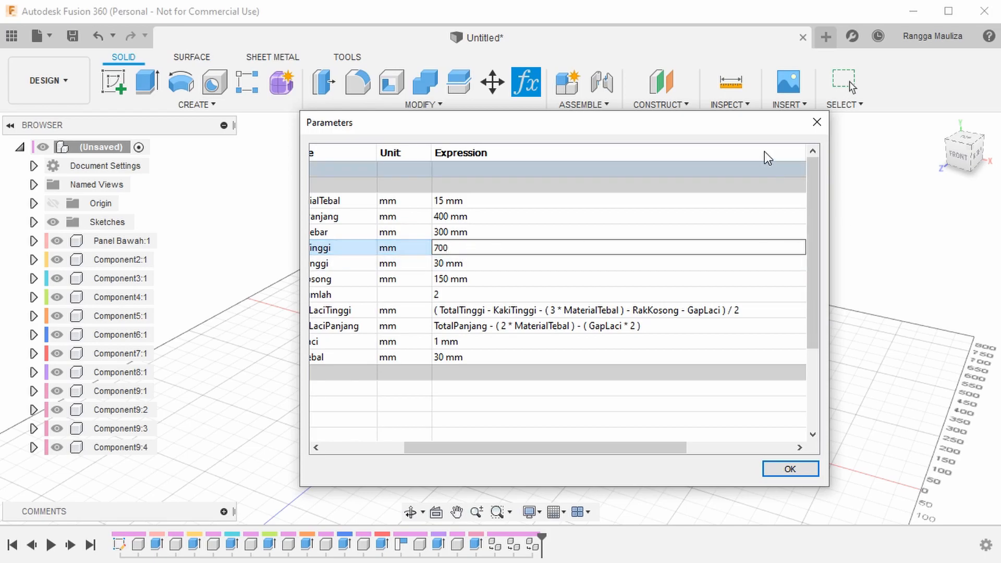
pyautogui.moveTo(740, 129); pyautogui.dragTo(817, 140)
pyautogui.moveTo(914, 166); pyautogui.dragTo(697, 166)
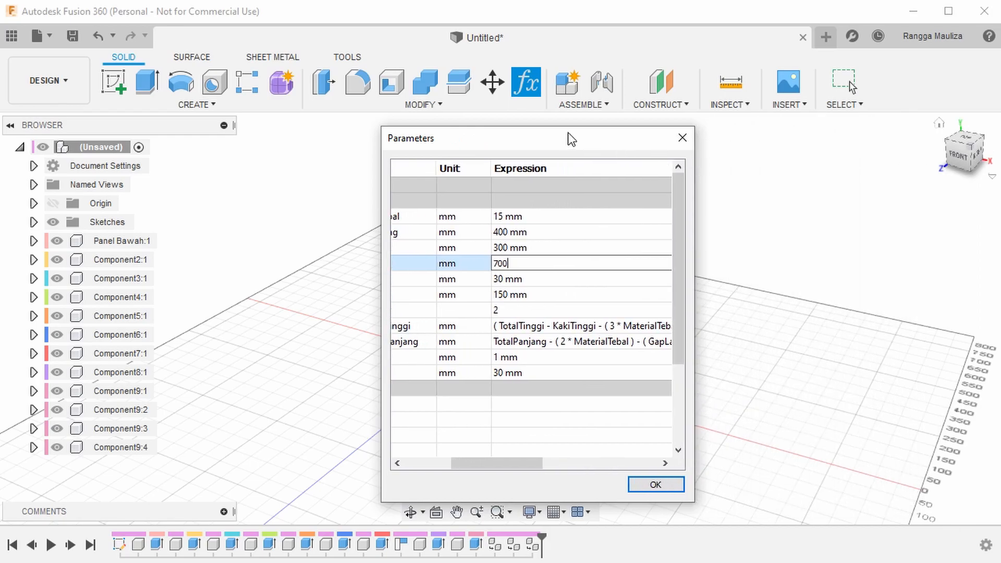
pyautogui.moveTo(570, 140); pyautogui.dragTo(867, 141)
pyautogui.moveTo(811, 464); pyautogui.dragTo(767, 465)
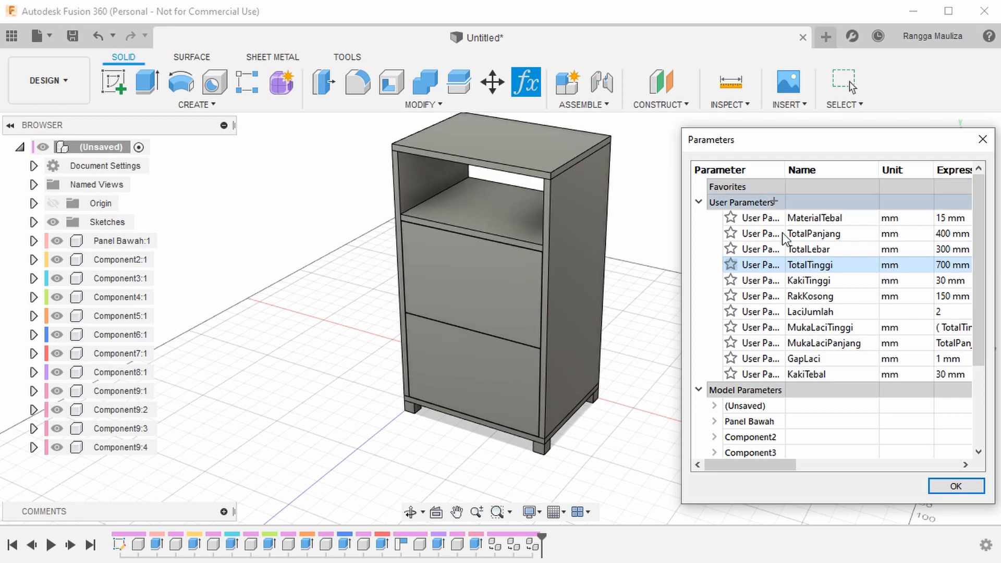
# Set the RakKosong user parameter to 200 mm to enlarge the open shelf
pyautogui.moveTo(784, 170); pyautogui.dragTo(742, 168)
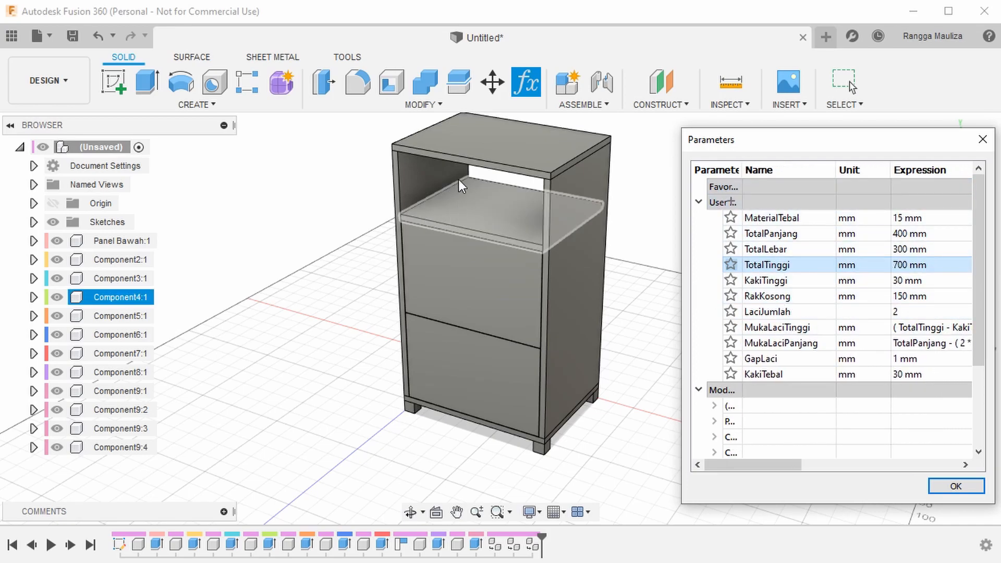
pyautogui.click(422, 189)
pyautogui.click(635, 246)
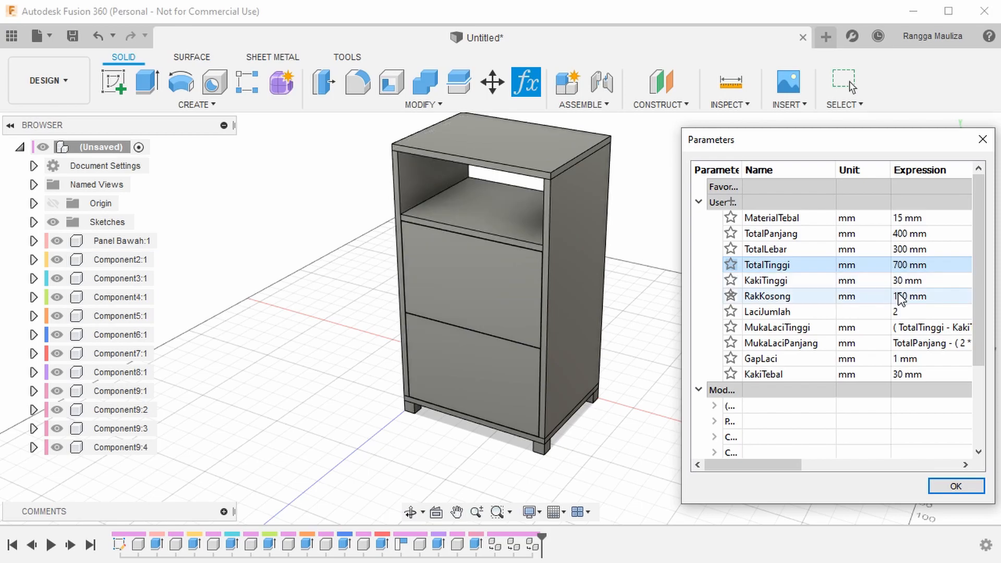
pyautogui.doubleClick(931, 297)
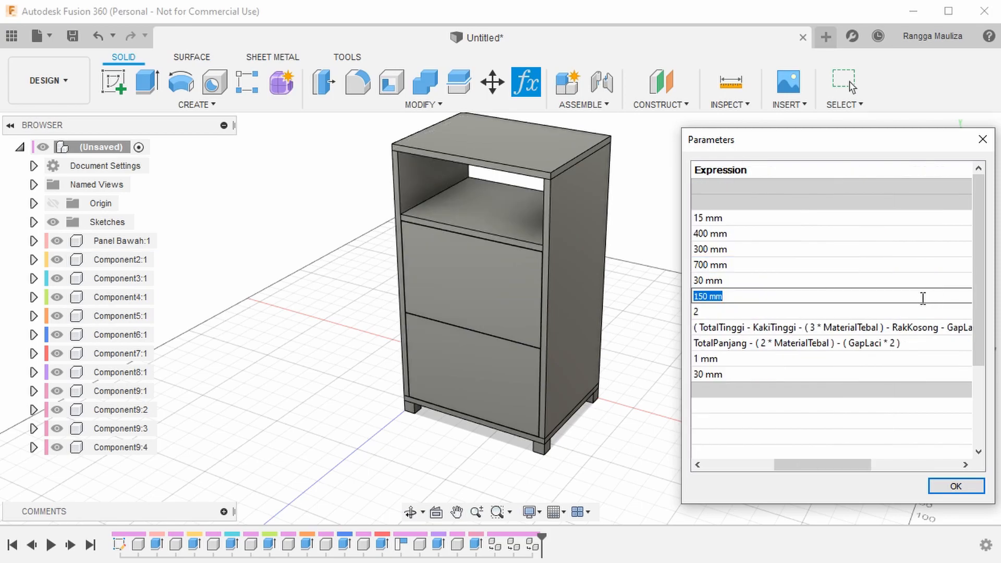
pyautogui.write('200')
pyautogui.press('Return')
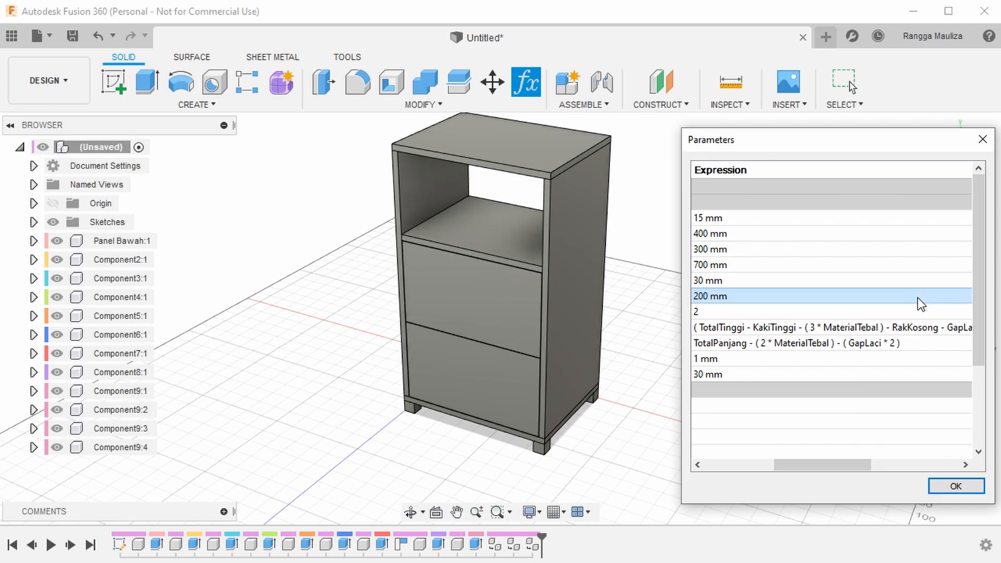
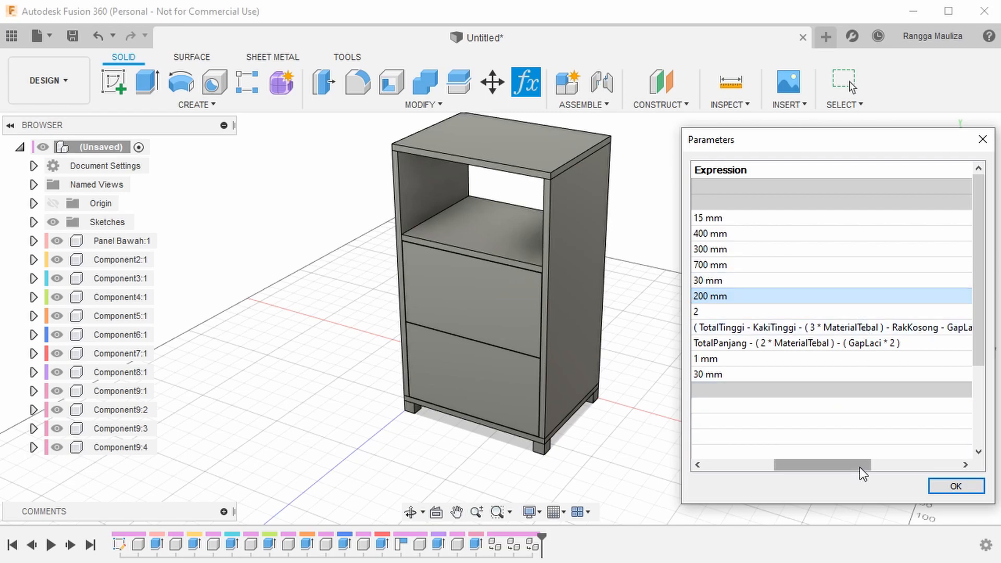
# Set the KakiTinggi user parameter to 50 mm to lengthen the legs
pyautogui.moveTo(860, 466); pyautogui.dragTo(781, 467)
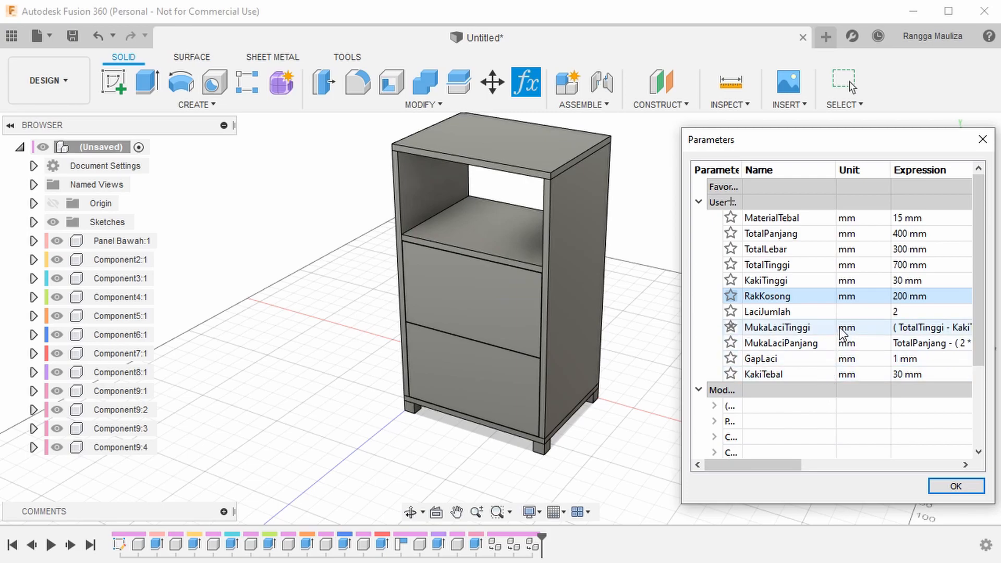
pyautogui.doubleClick(907, 284)
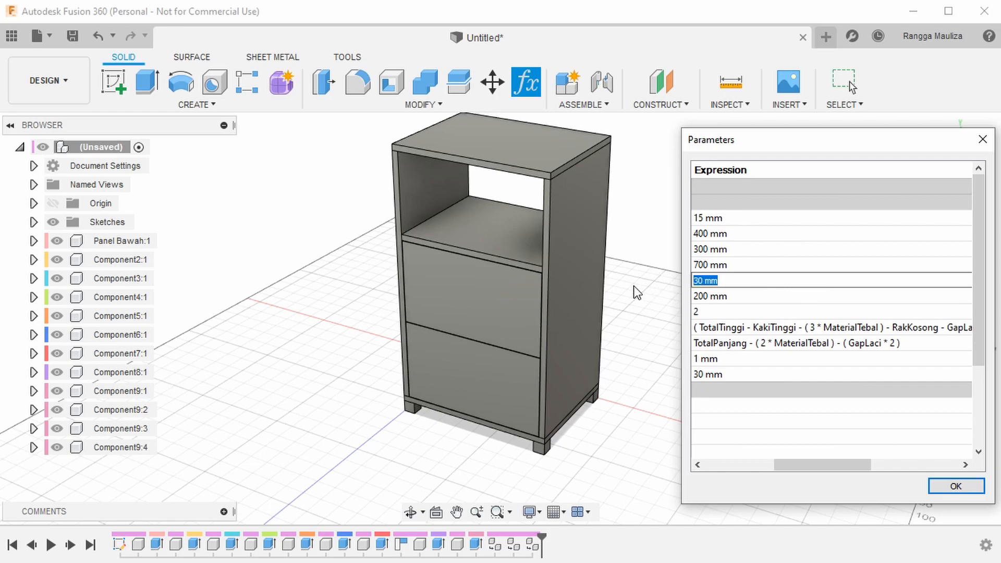
pyautogui.write('50')
pyautogui.press('Return')
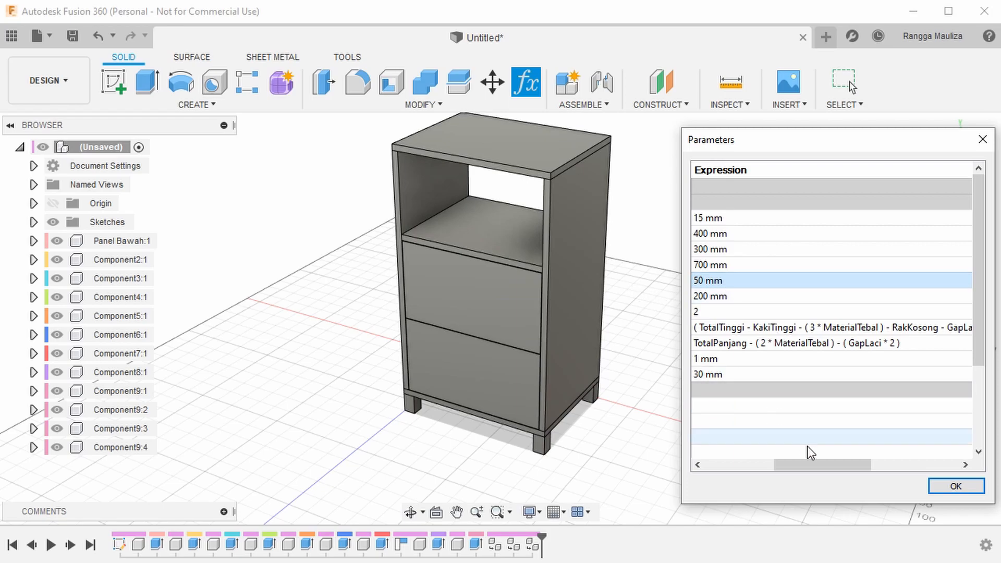
pyautogui.moveTo(819, 464); pyautogui.dragTo(753, 463)
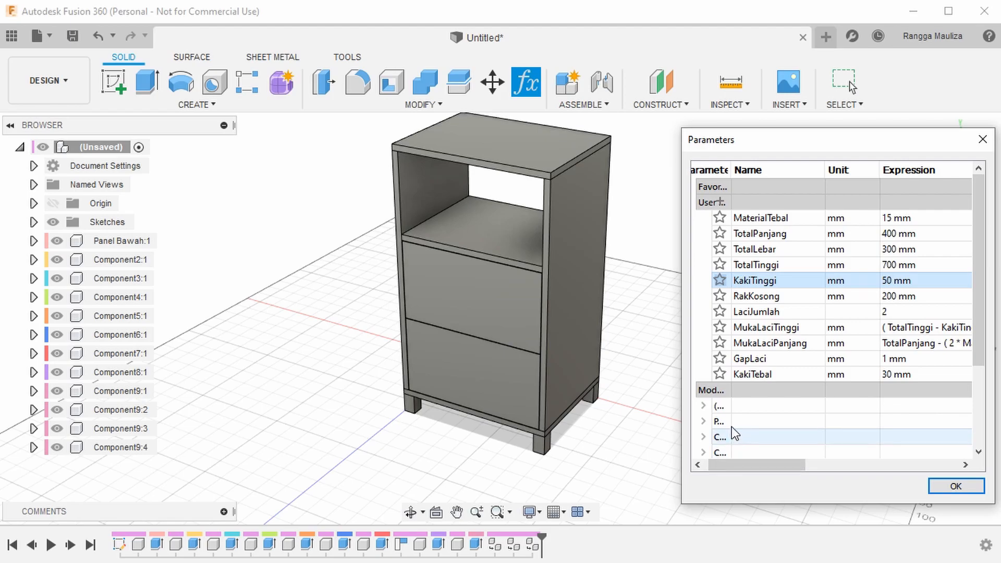
pyautogui.moveTo(574, 298); pyautogui.dragTo(558, 315, button='middle')
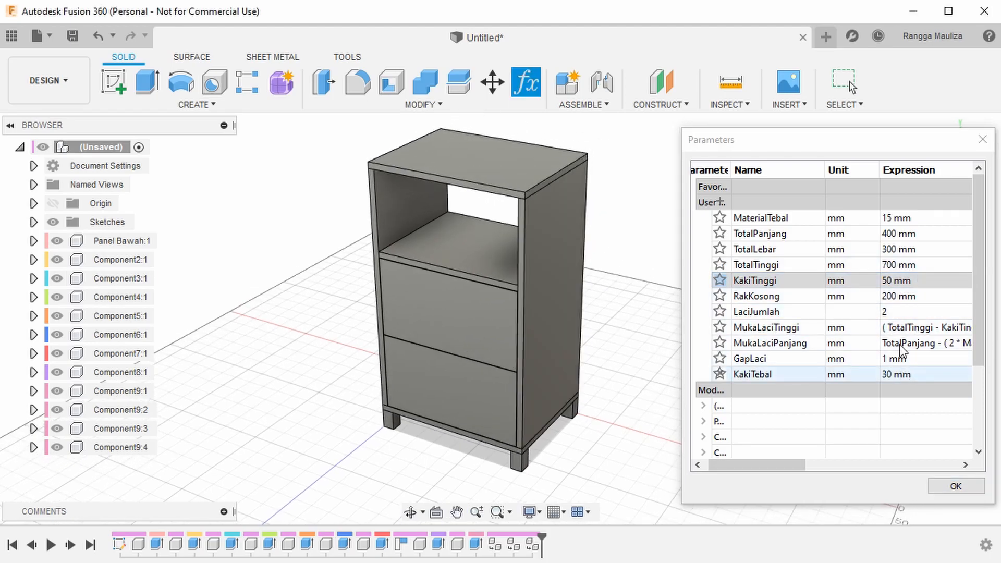
pyautogui.click(924, 265)
pyautogui.click(926, 265)
pyautogui.moveTo(763, 269); pyautogui.dragTo(670, 270)
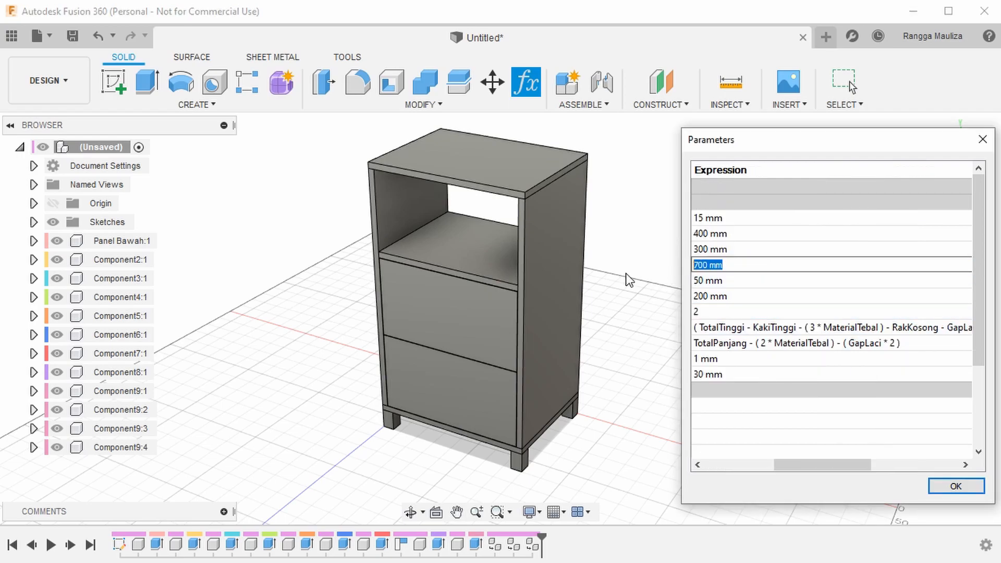
pyautogui.write('50')
pyautogui.press('Return')
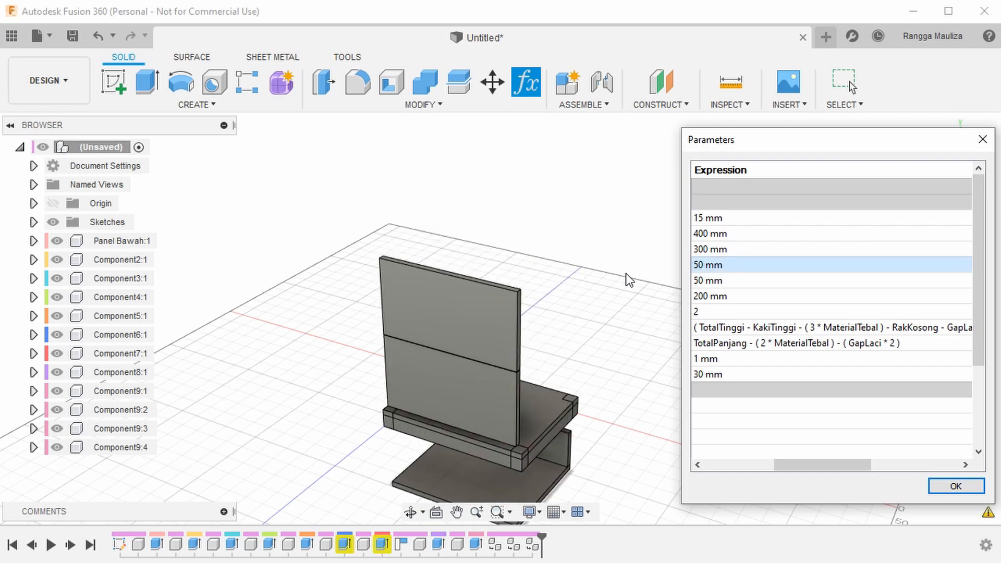
# Set the TotalTinggi user parameter to 500 mm to shorten the cabinet
pyautogui.click(743, 268)
pyautogui.moveTo(741, 267); pyautogui.dragTo(683, 263)
pyautogui.write('500')
pyautogui.press('Return')
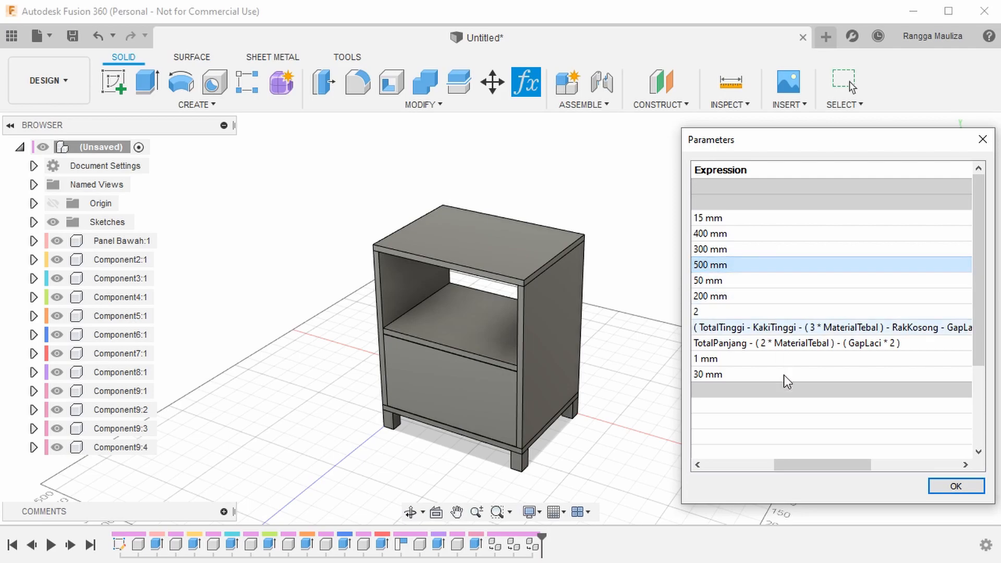
# Set the TotalTinggi user parameter to 600 mm
pyautogui.moveTo(828, 465); pyautogui.dragTo(764, 469)
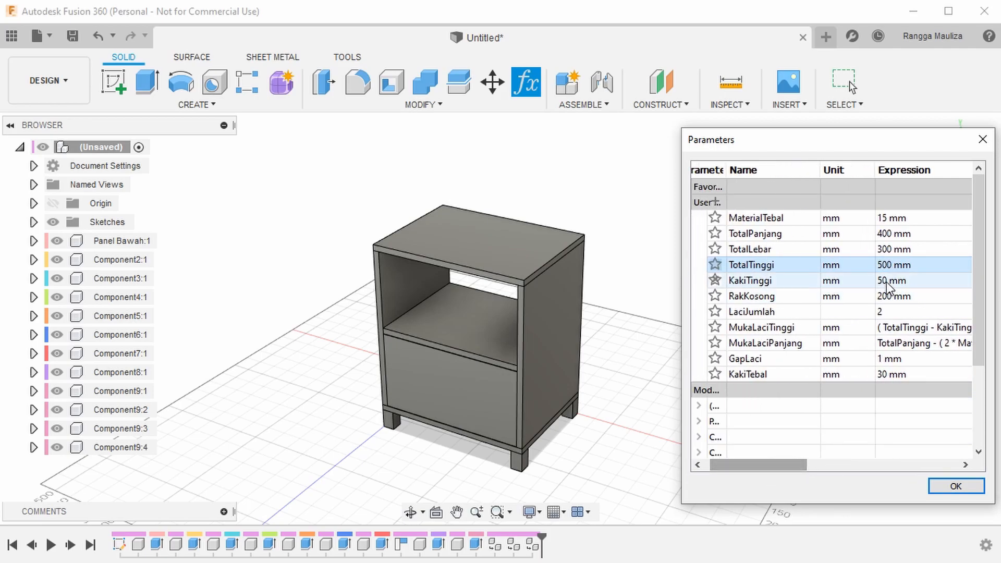
pyautogui.click(884, 265)
pyautogui.moveTo(885, 266); pyautogui.dragTo(678, 267)
pyautogui.write('600')
pyautogui.press('Return')
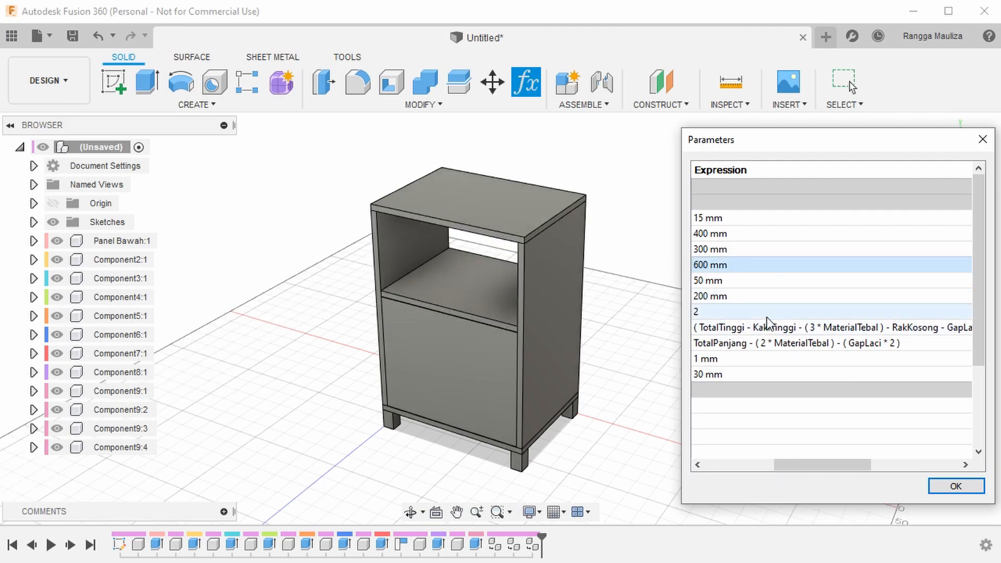
# Close the parameters, revert the trial parameter changes and hide all sketches
pyautogui.moveTo(814, 465); pyautogui.dragTo(779, 471)
pyautogui.press('Return')
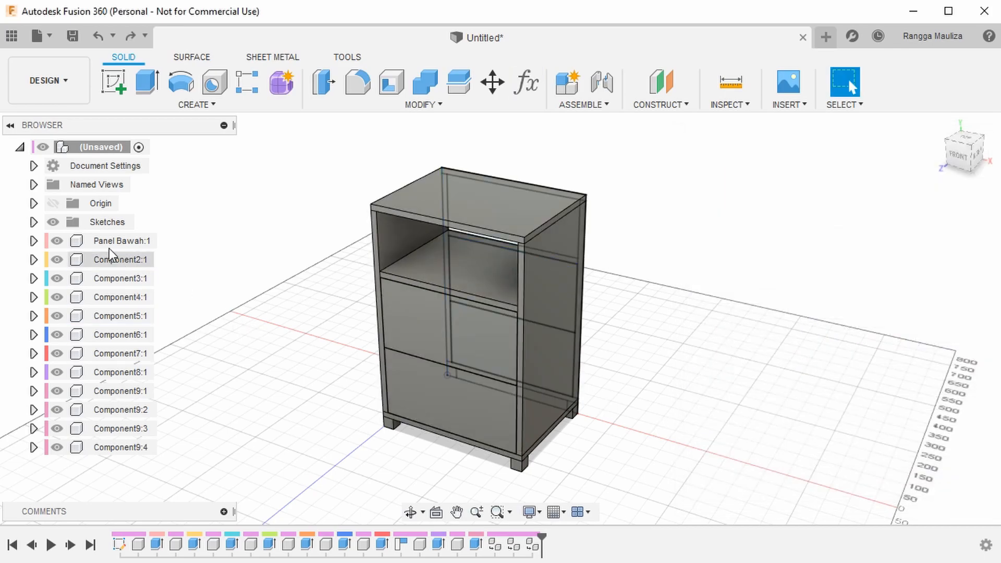
pyautogui.click(53, 222)
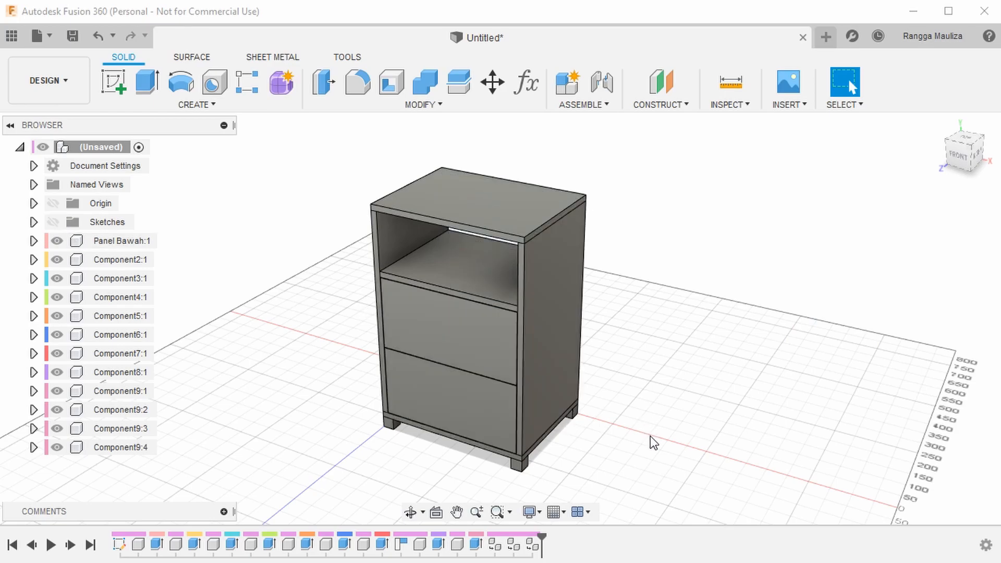
# Try a value of 500 mm for the TotalTinggi user parameter and undo the change
pyautogui.click(526, 82)
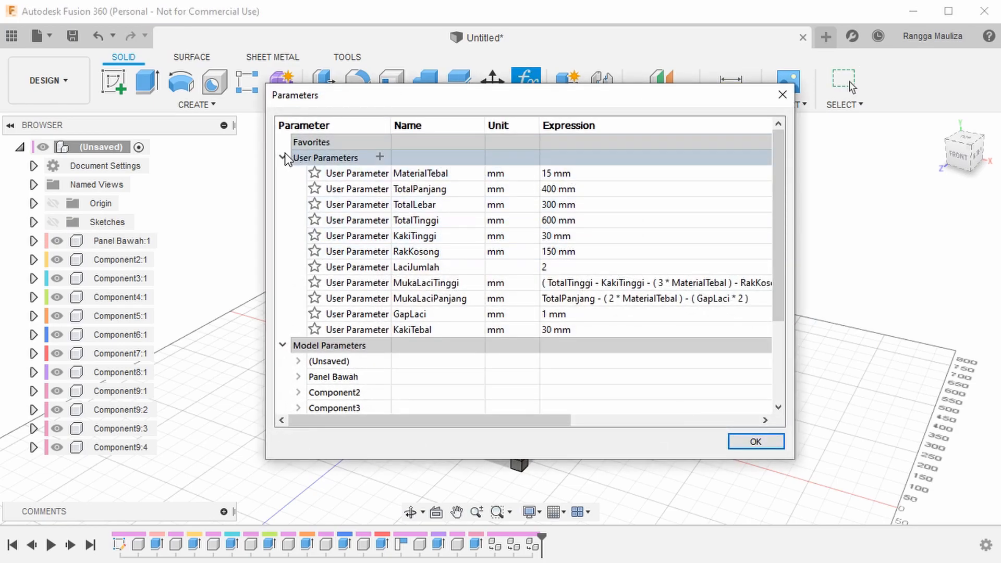
pyautogui.moveTo(267, 166); pyautogui.dragTo(529, 196)
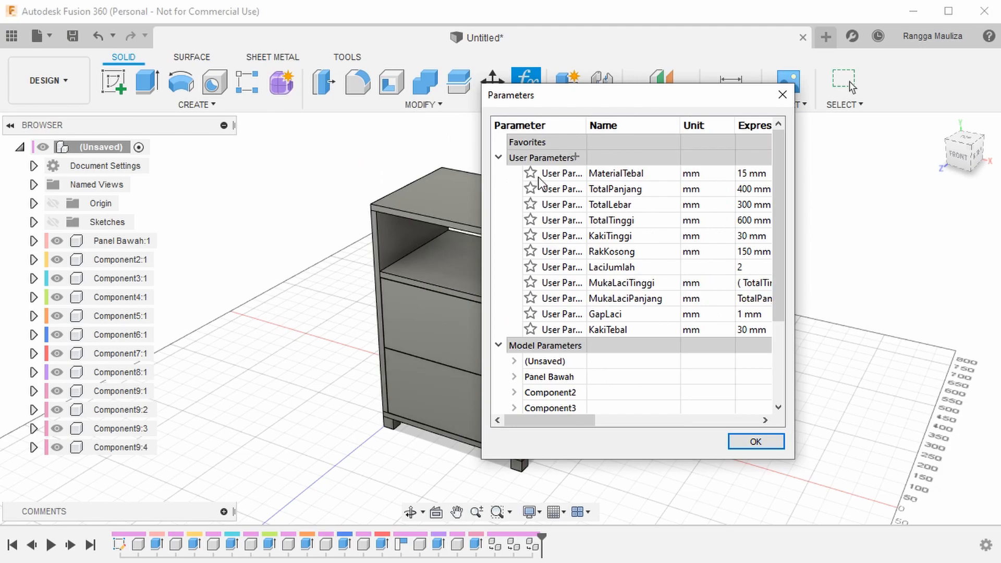
pyautogui.moveTo(577, 92); pyautogui.dragTo(771, 139)
pyautogui.click(945, 265)
pyautogui.moveTo(732, 265); pyautogui.dragTo(673, 254)
pyautogui.write('500')
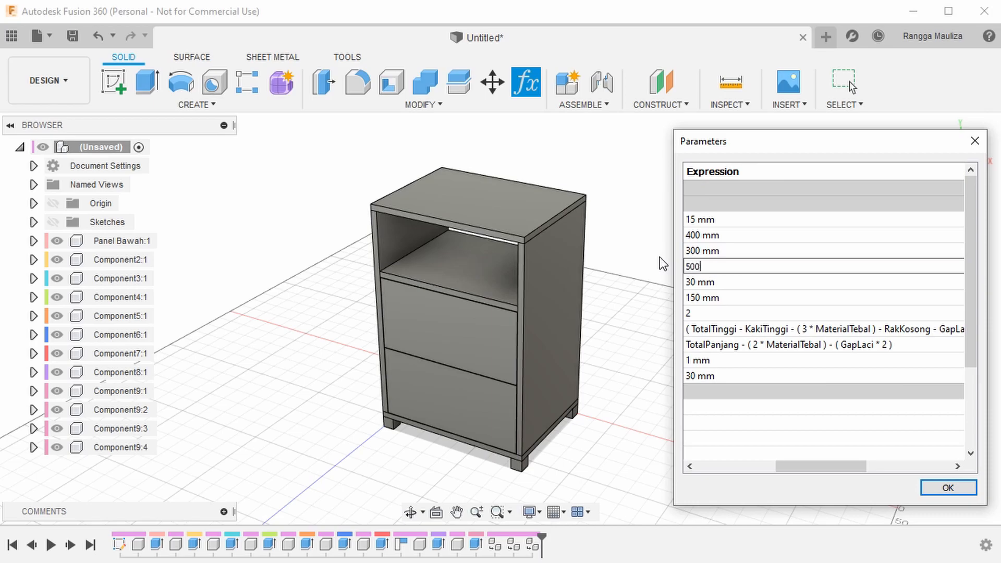
pyautogui.press('Return')
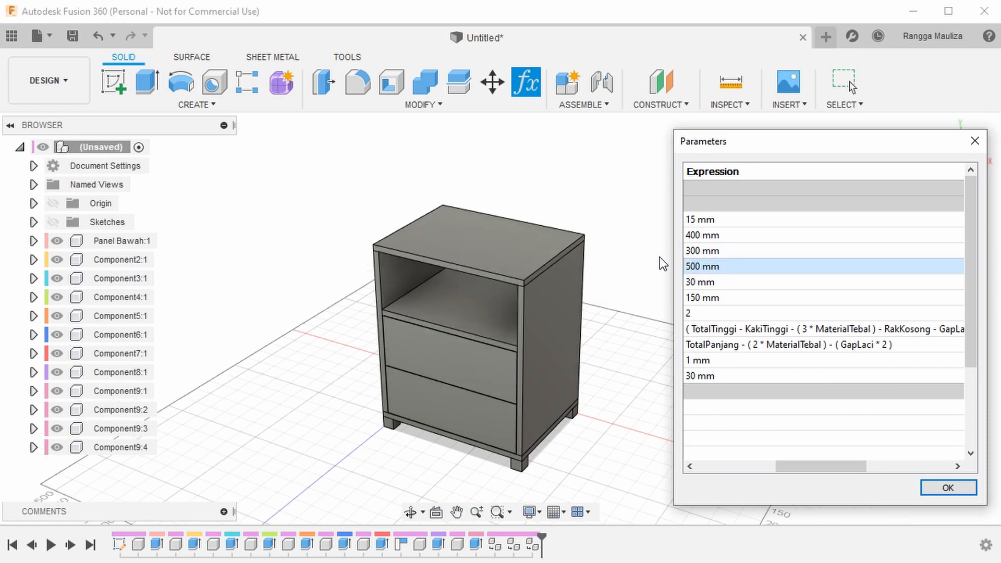
pyautogui.hotkey('ctrl', 'z')
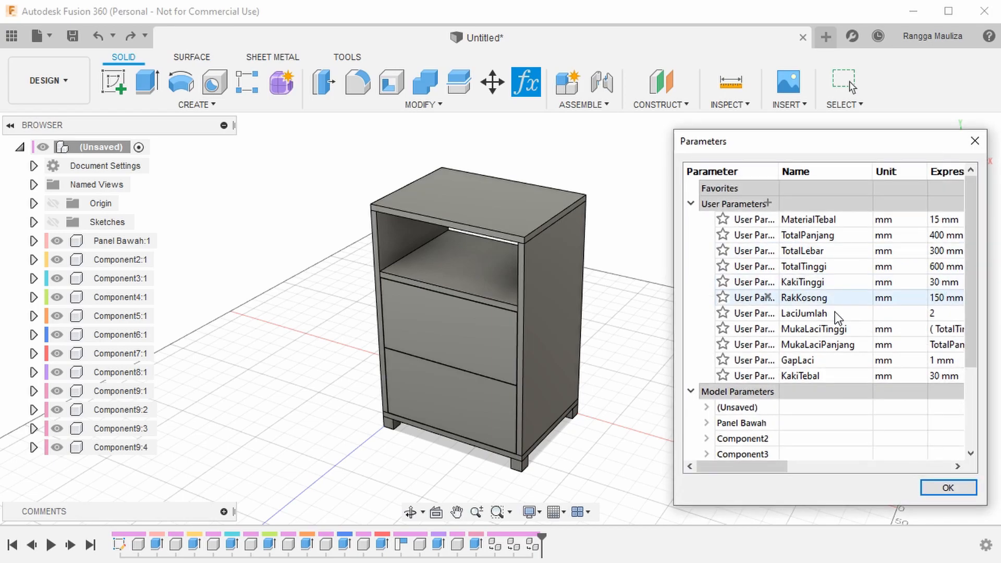
# Set the TotalLebar user parameter to 400 mm to deepen the cabinet and close the parameters
pyautogui.moveTo(811, 146); pyautogui.dragTo(786, 139)
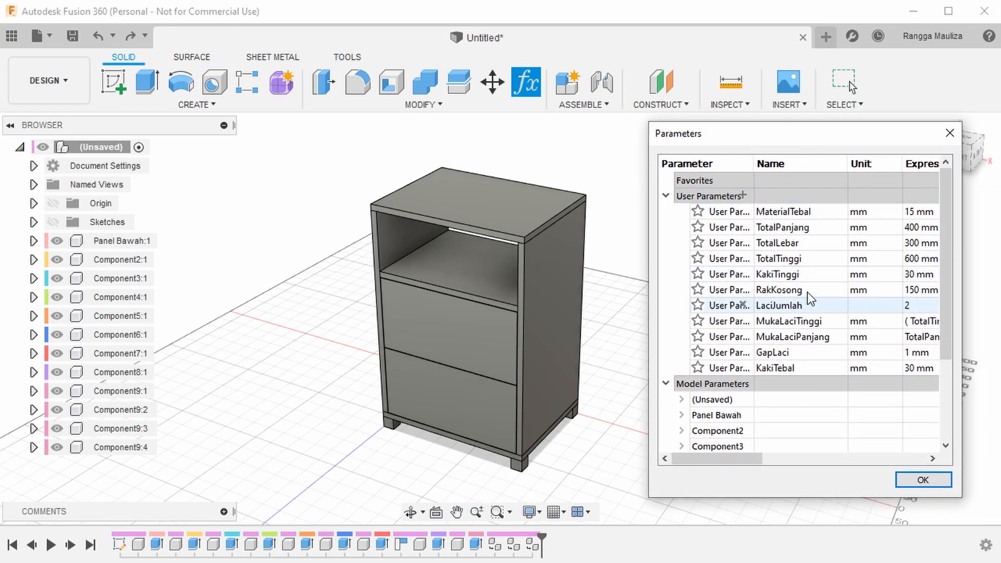
pyautogui.click(907, 243)
pyautogui.moveTo(730, 246); pyautogui.dragTo(615, 240)
pyautogui.write('400')
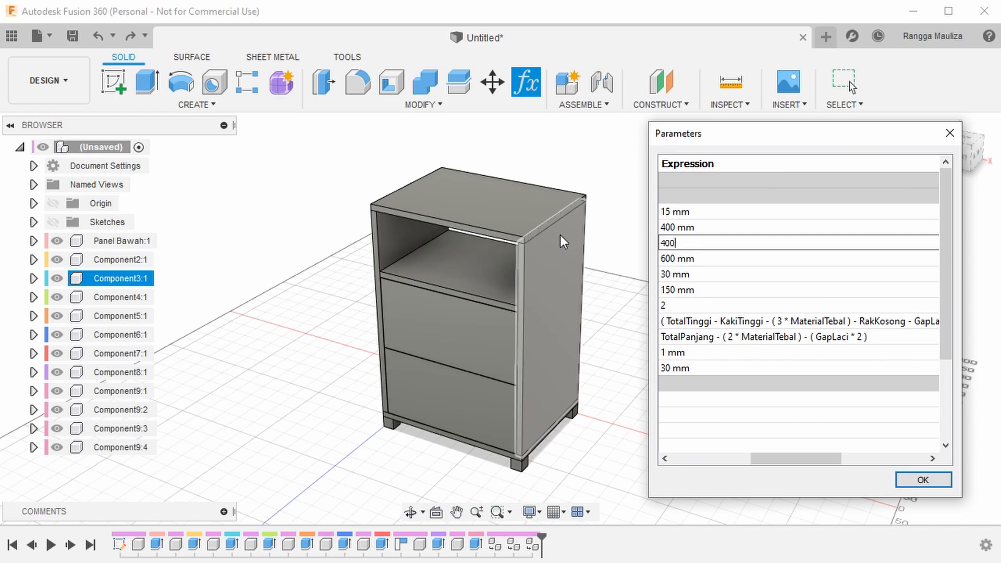
pyautogui.press('Return')
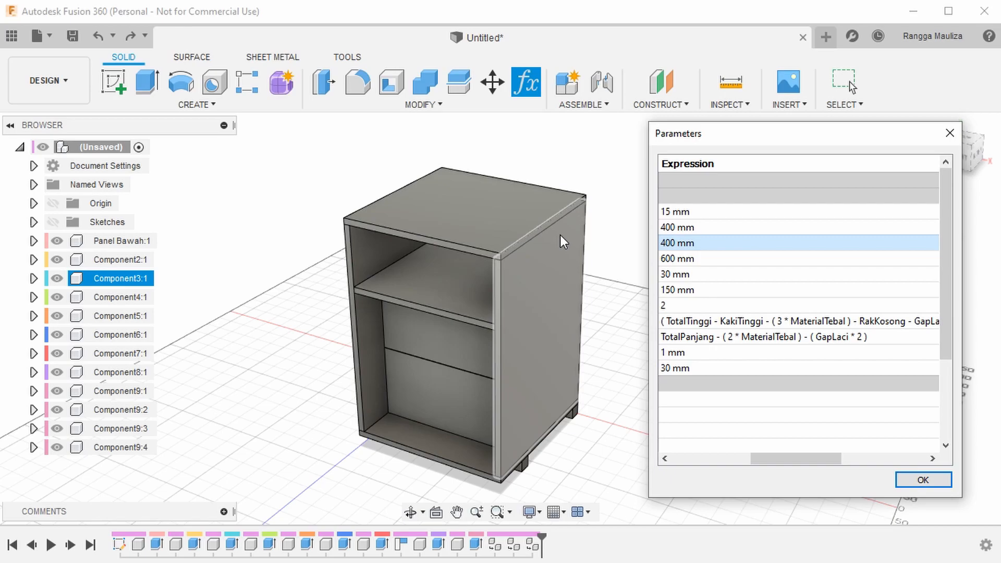
pyautogui.click(906, 476)
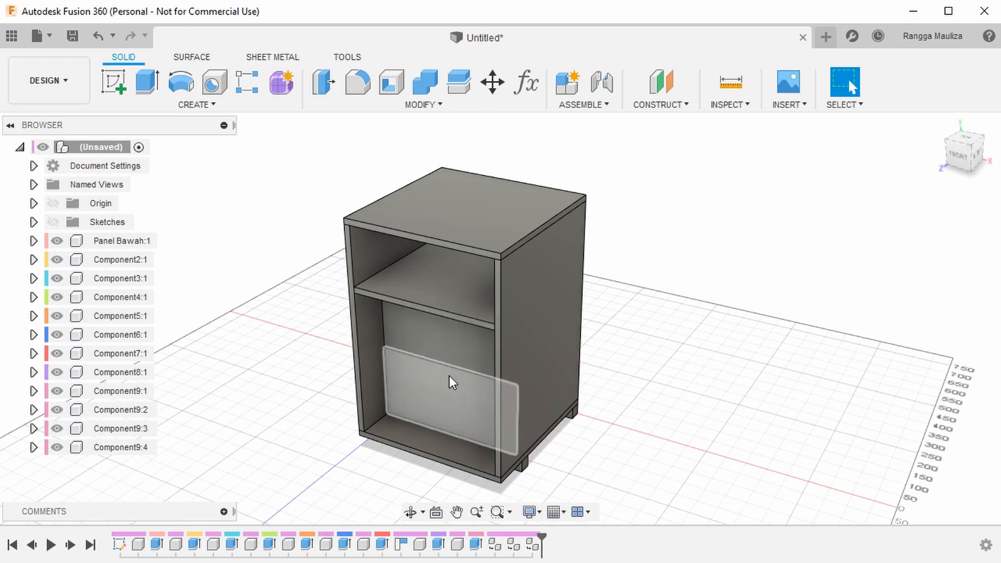
# Try to joint the upper drawer front to the lower drawer front using their front faces
pyautogui.keyDown('shift'); pyautogui.moveTo(442, 421); pyautogui.dragTo(389, 412, button='middle'); pyautogui.keyUp('shift')
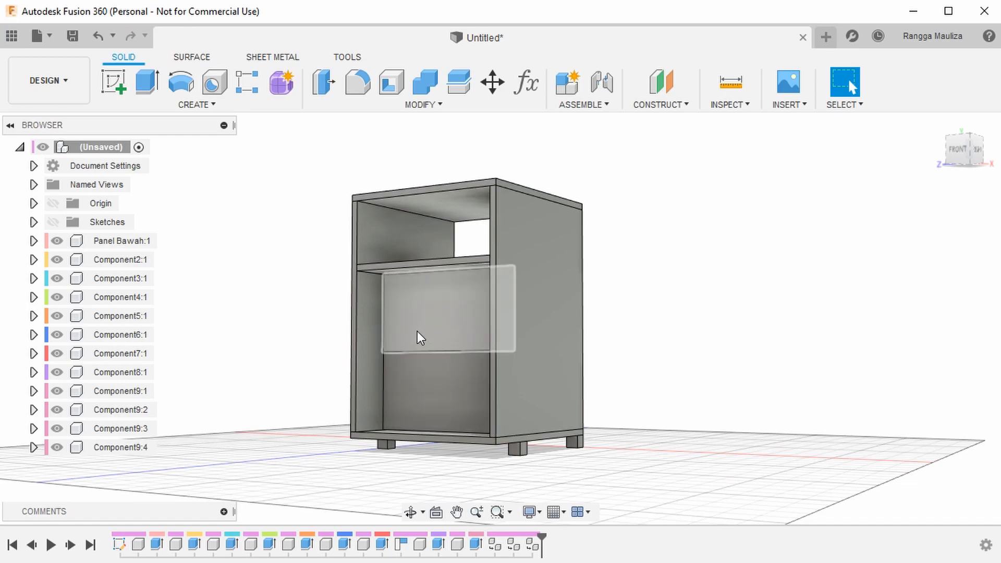
pyautogui.scroll(5, 385, 393)
pyautogui.scroll(3, 384, 392)
pyautogui.keyDown('shift'); pyautogui.moveTo(394, 375); pyautogui.dragTo(456, 398, button='middle'); pyautogui.keyUp('shift')
pyautogui.scroll(-3, 437, 398)
pyautogui.click(489, 254)
pyautogui.click(499, 369)
pyautogui.moveTo(483, 282); pyautogui.dragTo(381, 255, button='middle')
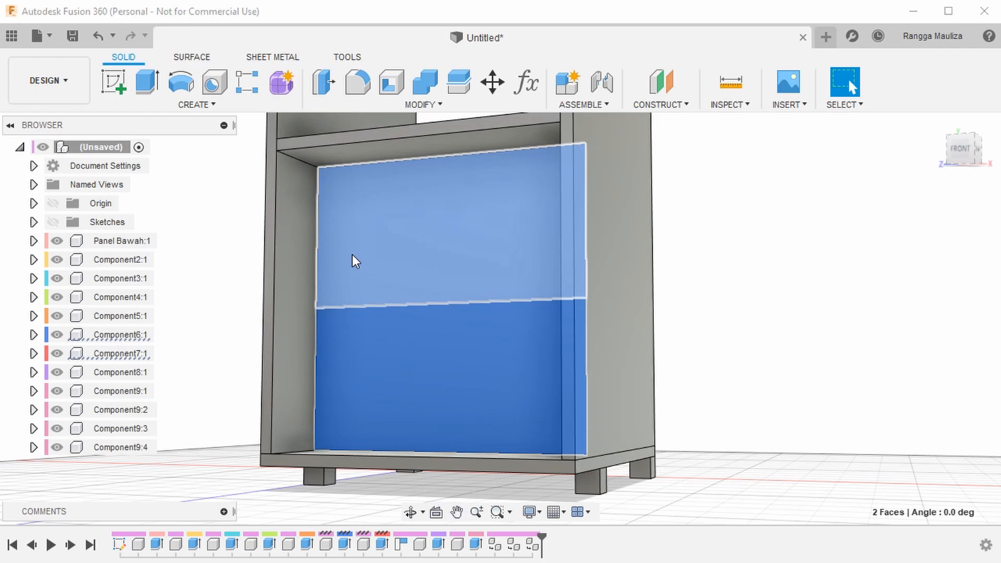
pyautogui.press('j')
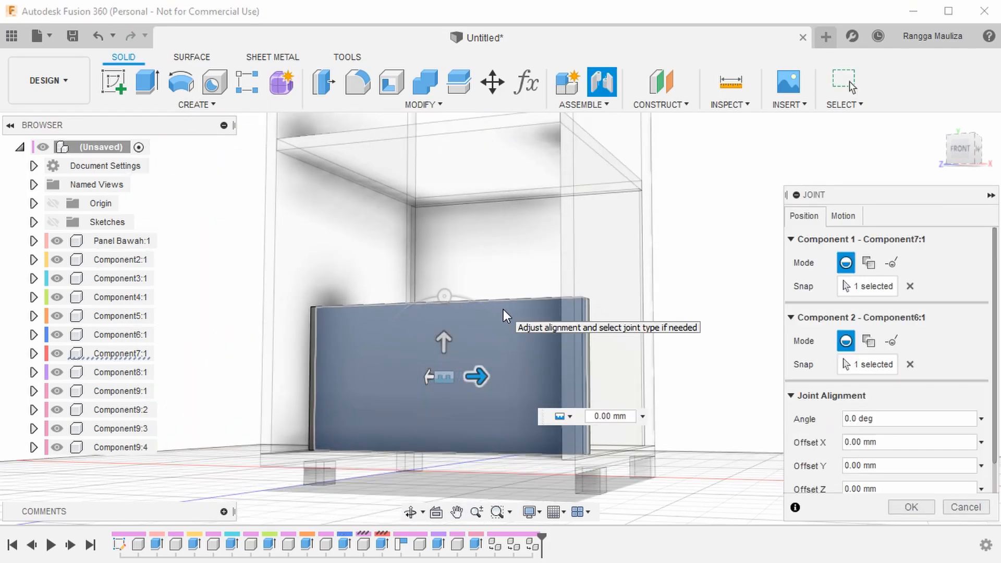
pyautogui.press('Return')
pyautogui.keyDown('shift'); pyautogui.moveTo(373, 300); pyautogui.dragTo(490, 253, button='middle'); pyautogui.keyUp('shift')
pyautogui.scroll(4, 465, 311)
pyautogui.click(490, 253)
pyautogui.click(111, 350)
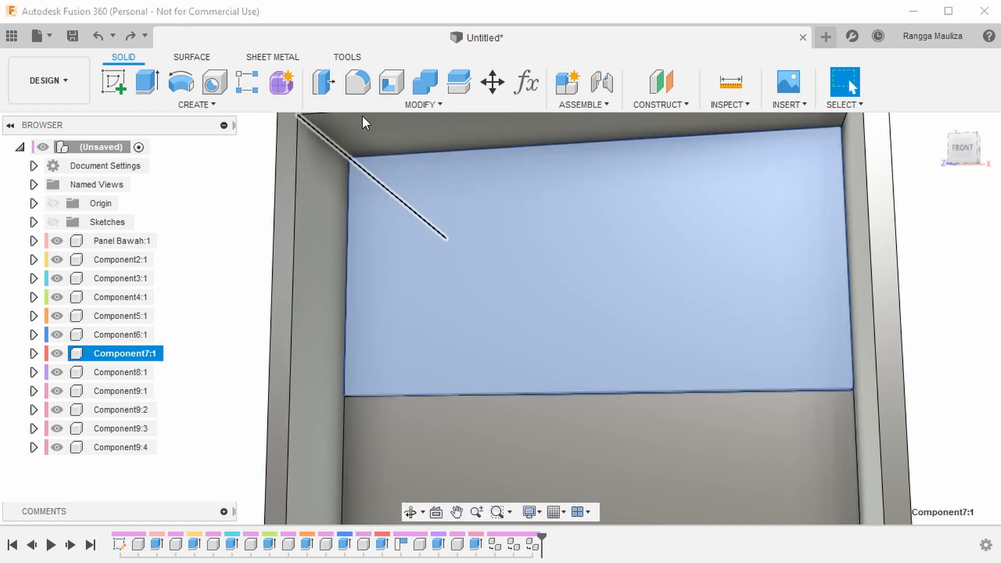
pyautogui.click(393, 103)
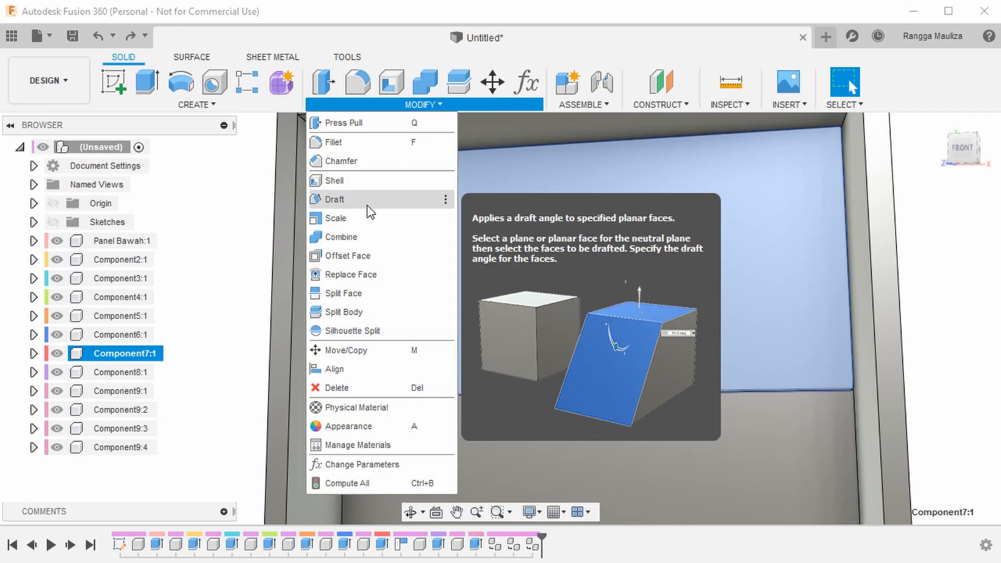
pyautogui.click(249, 103)
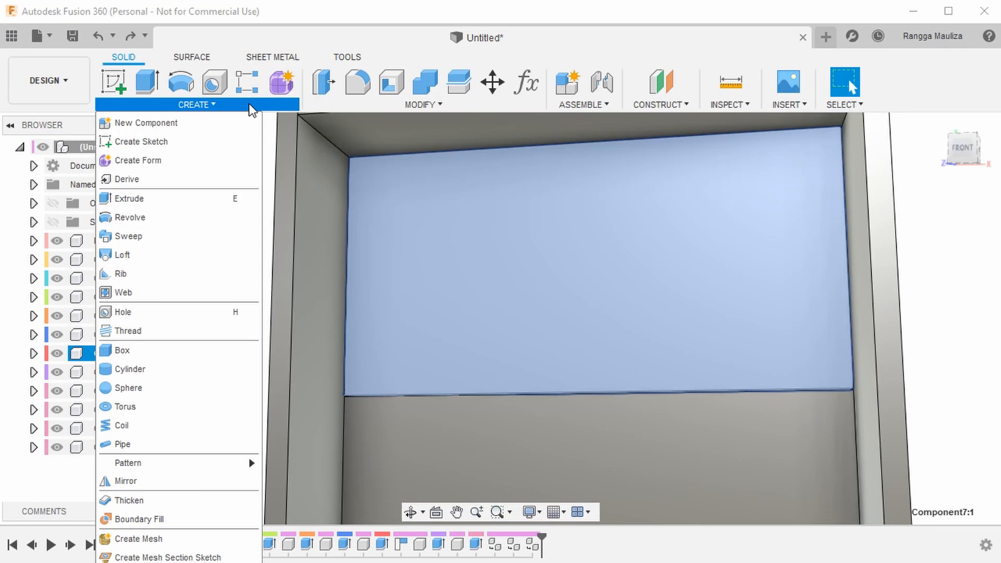
pyautogui.click(564, 105)
pyautogui.click(564, 104)
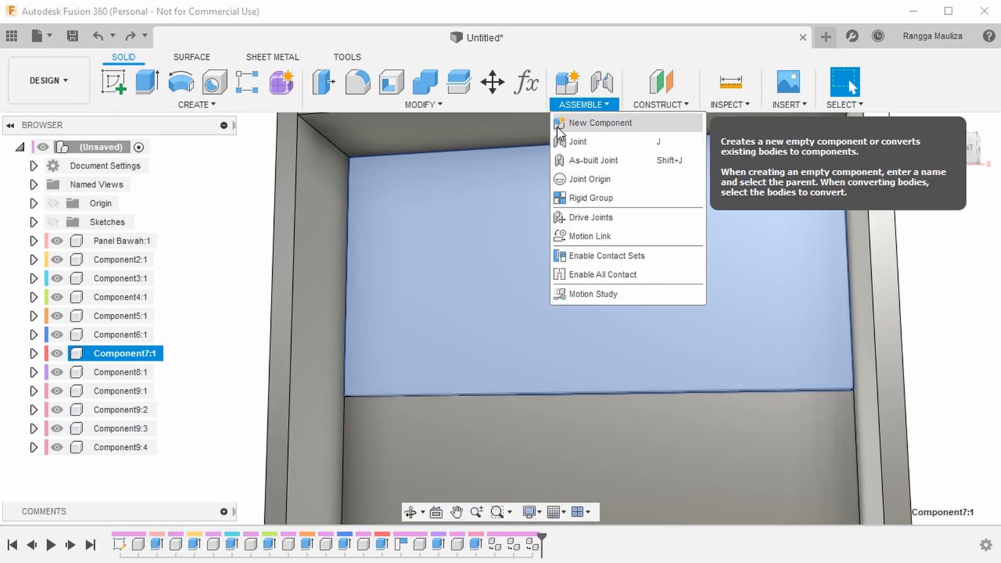
# Joint the upper drawer front's upper-left corner to the cabinet's front inner corner directly beneath the shelf, with an X offset of 1 mm
pyautogui.click(602, 80)
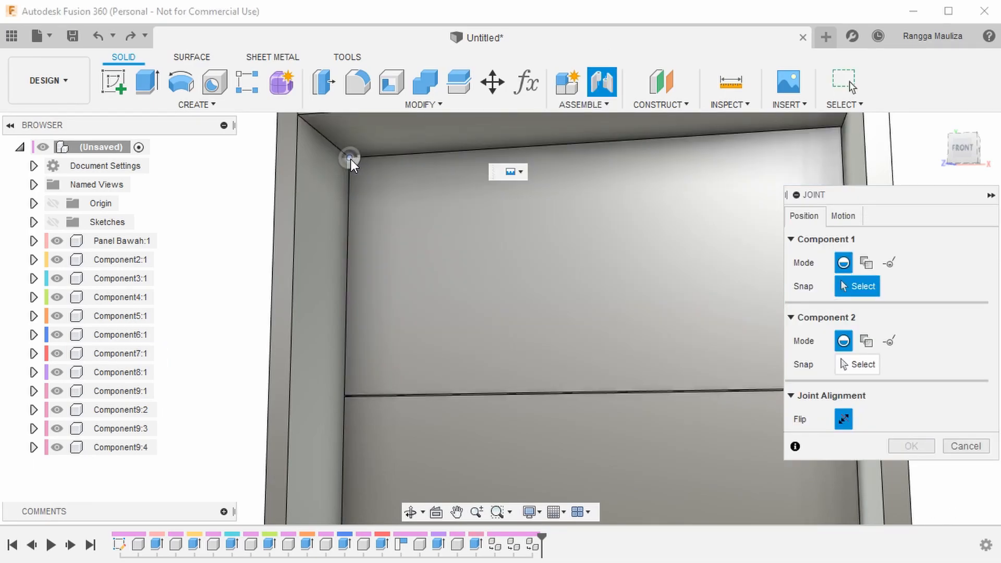
pyautogui.scroll(3, 356, 165)
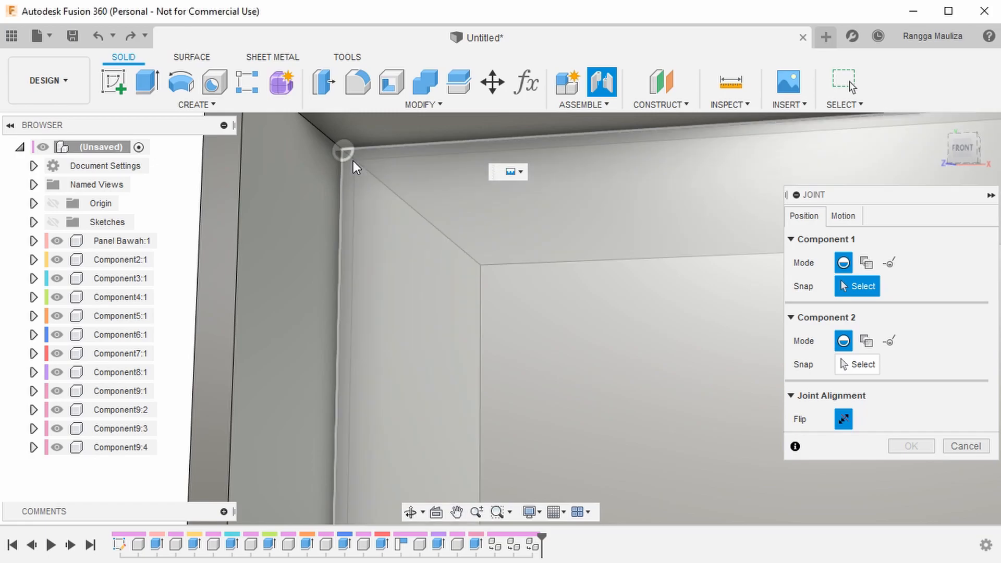
pyautogui.click(352, 161)
pyautogui.scroll(-5, 347, 162)
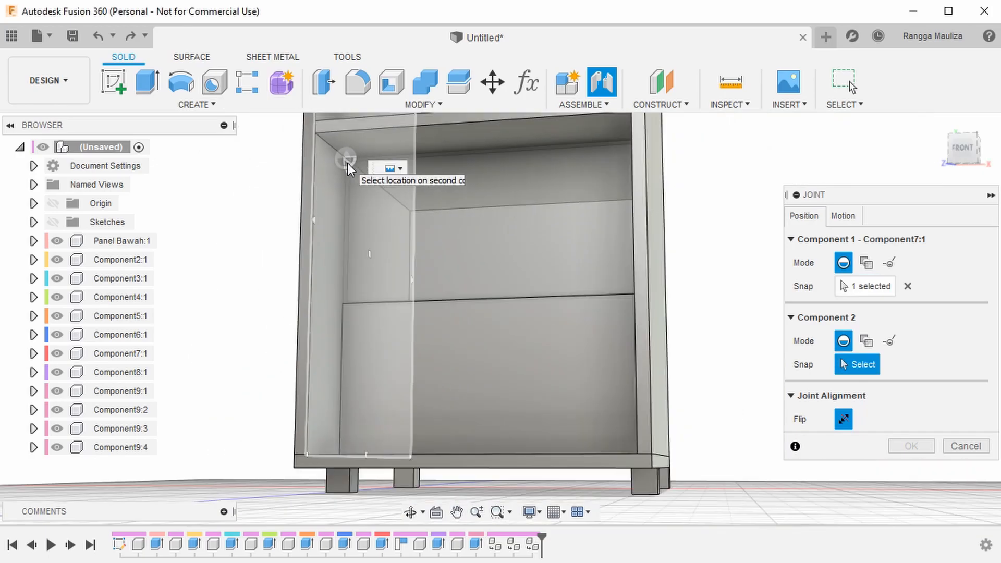
pyautogui.click(315, 135)
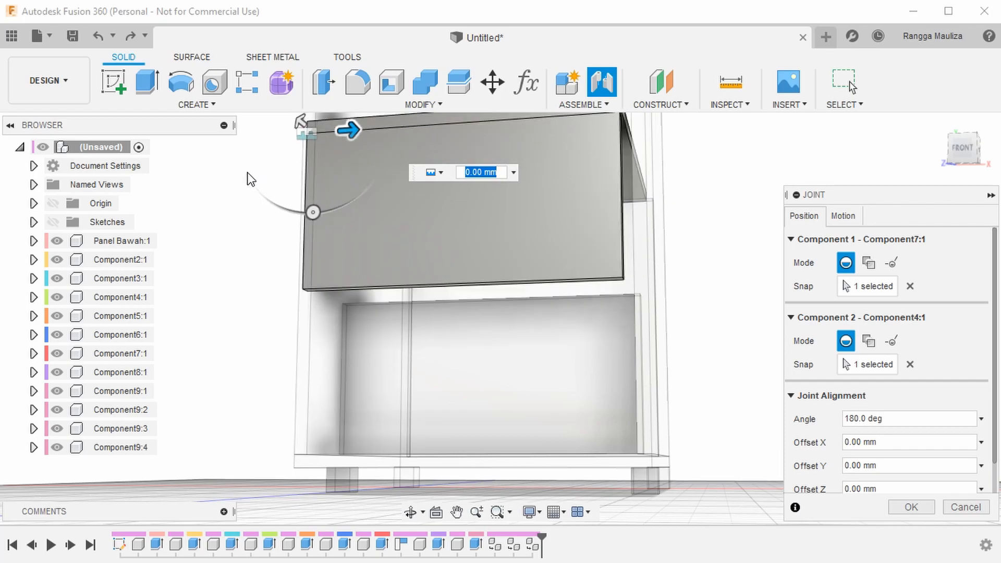
pyautogui.write('1')
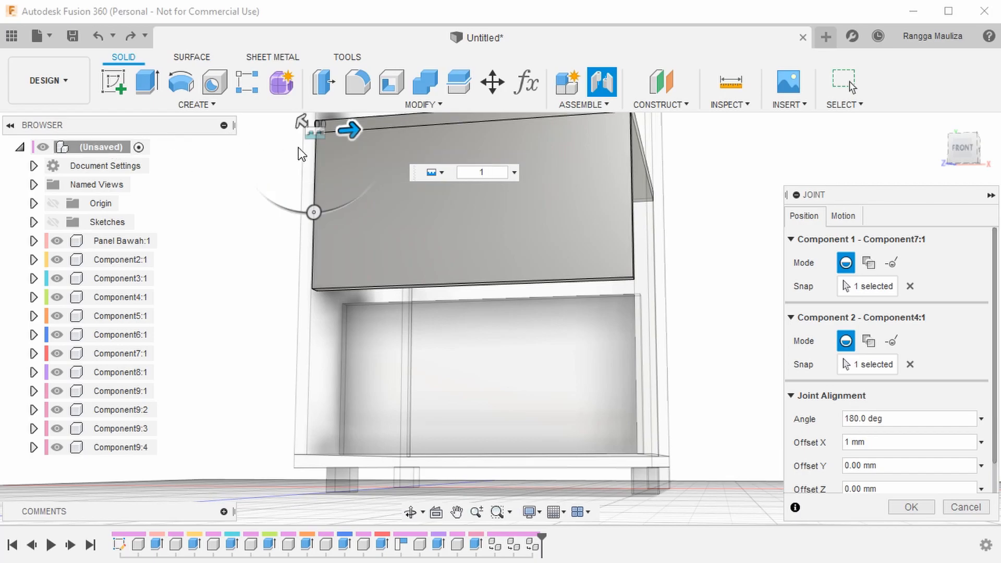
# Set the Y offset of the upper drawer front's joint to -1 mm and finish the joint
pyautogui.scroll(-5, 308, 150)
pyautogui.scroll(6, 307, 145)
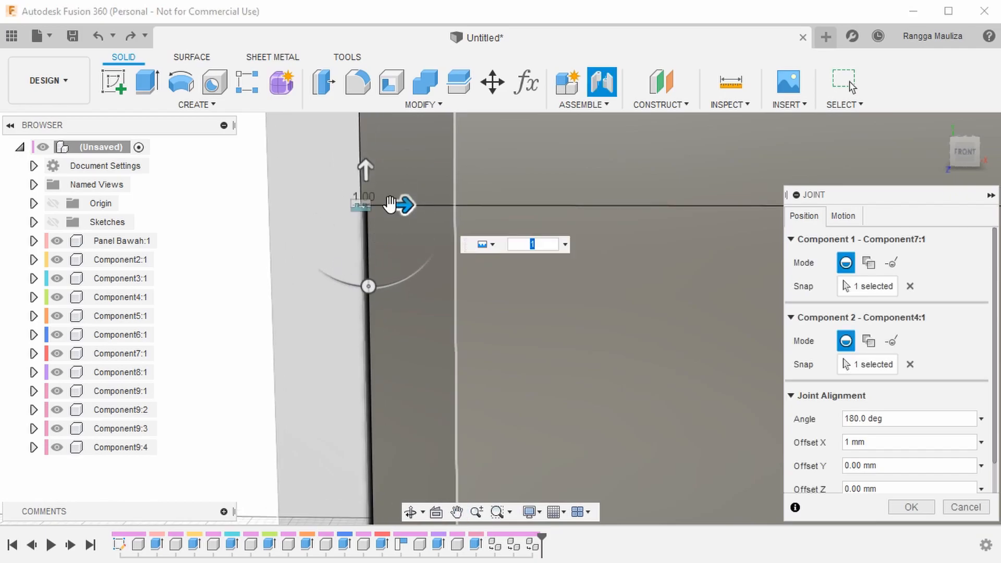
pyautogui.click(365, 169)
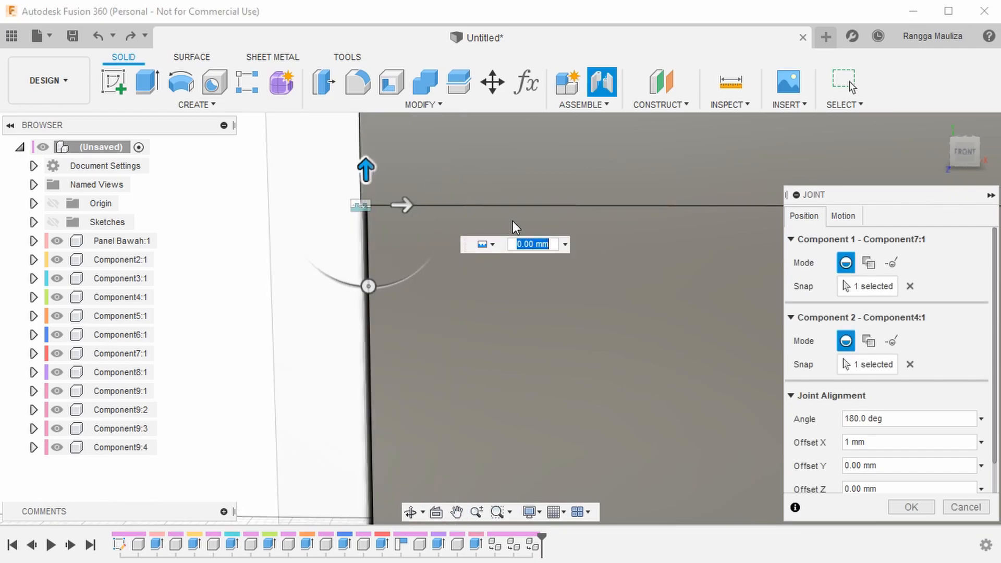
pyautogui.write('1')
pyautogui.press('Return')
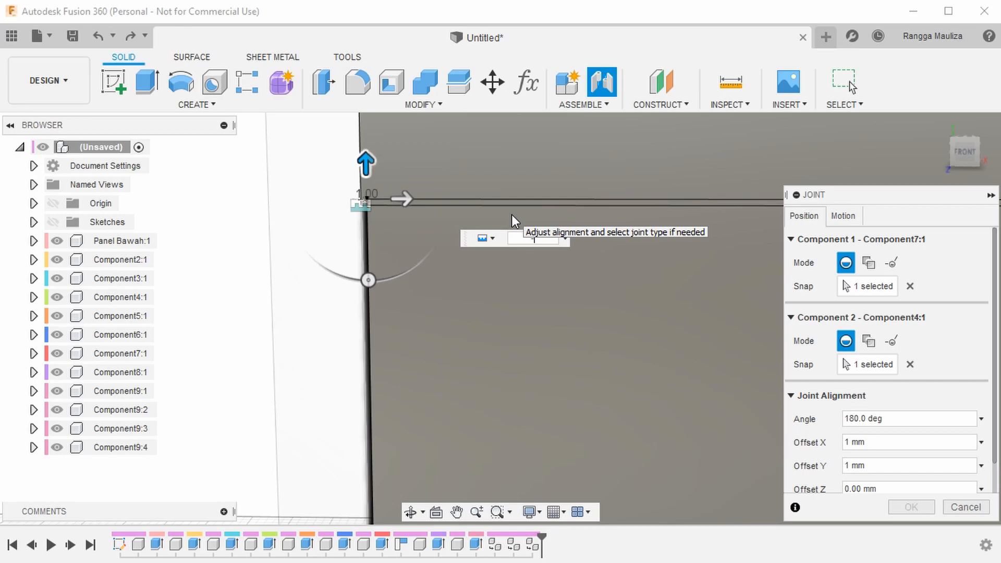
pyautogui.write('-1')
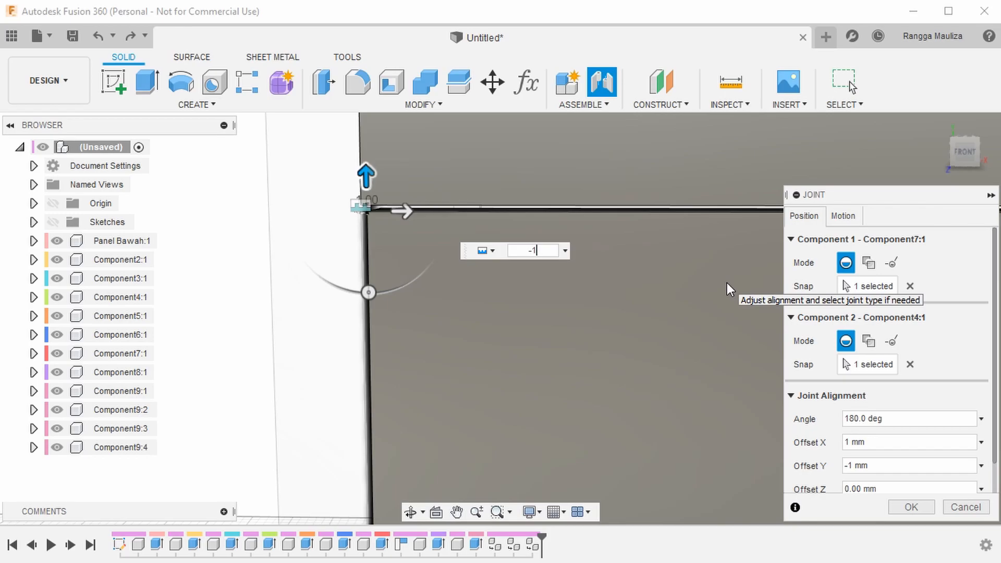
pyautogui.click(913, 507)
# Joint the lower drawer front's lower-right corner to the right side panel's bottom front corner, with X and Y offsets of 1 mm
pyautogui.scroll(-3, 525, 396)
pyautogui.moveTo(623, 415); pyautogui.dragTo(512, 172, button='middle')
pyautogui.scroll(-3, 534, 360)
pyautogui.click(445, 299)
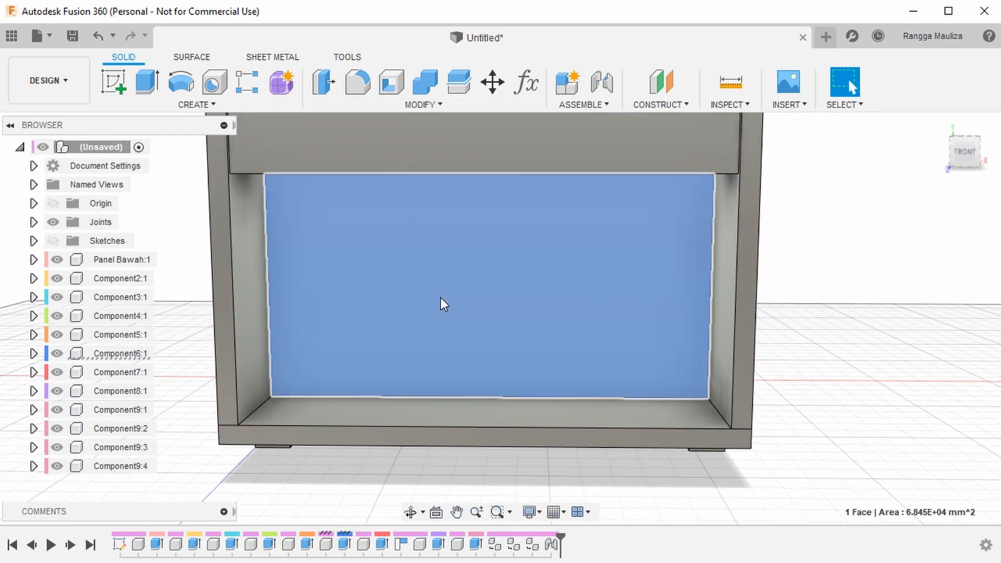
pyautogui.press('j')
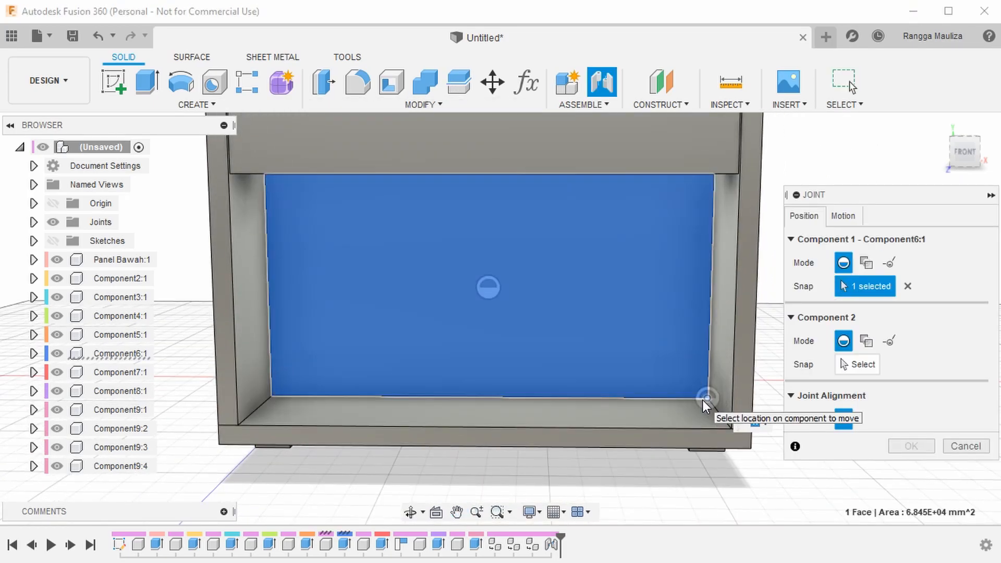
pyautogui.click(702, 395)
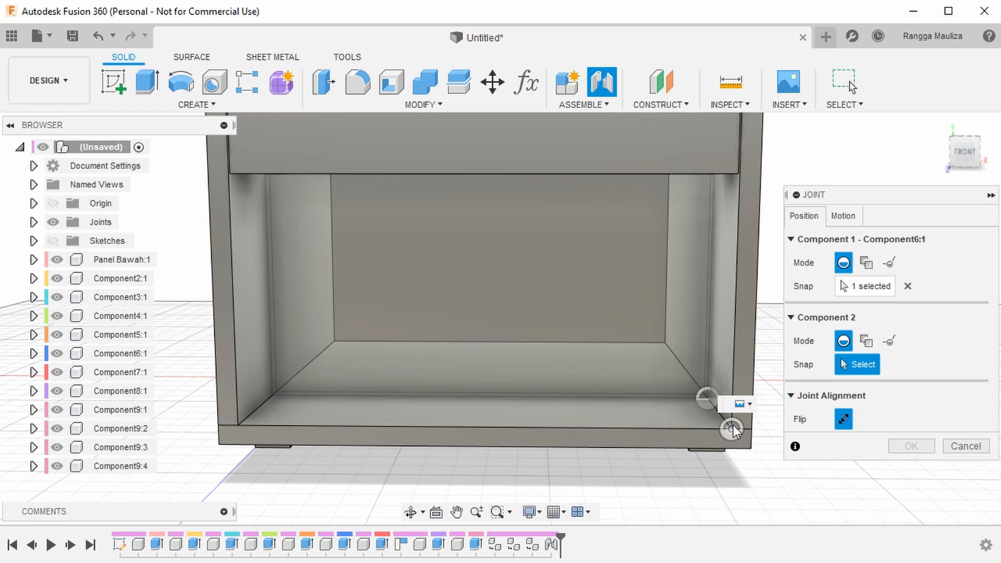
pyautogui.click(733, 427)
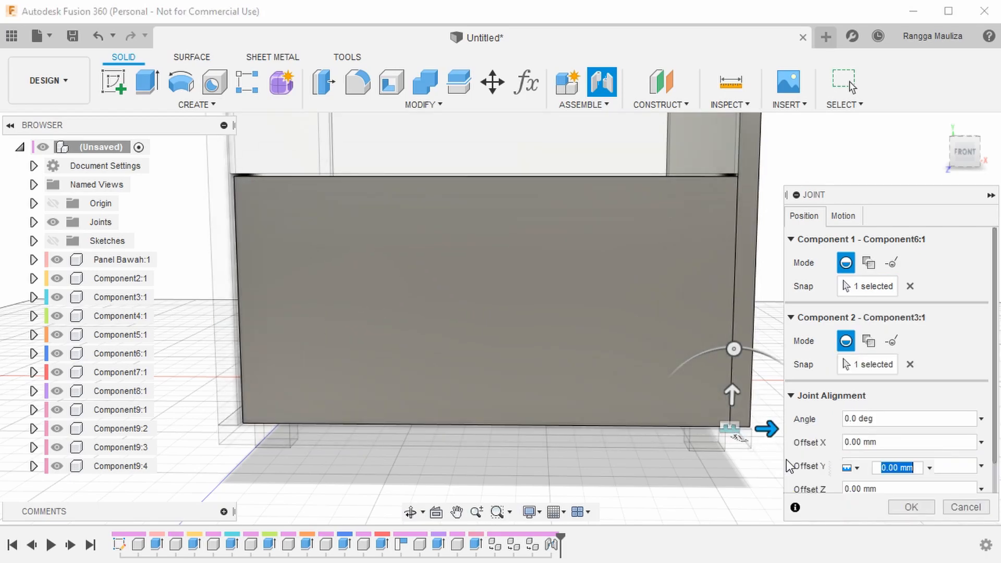
pyautogui.write('1')
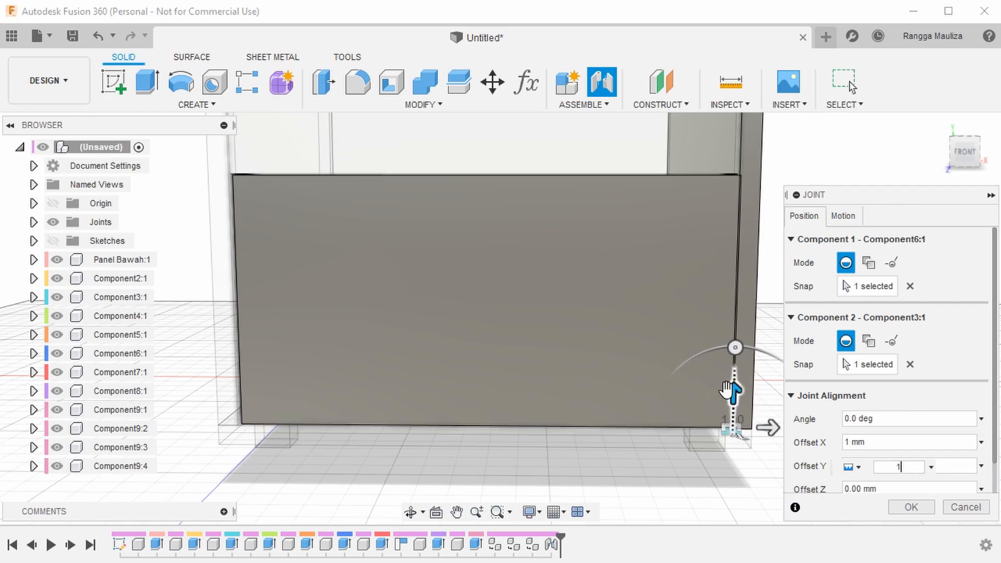
pyautogui.click(916, 508)
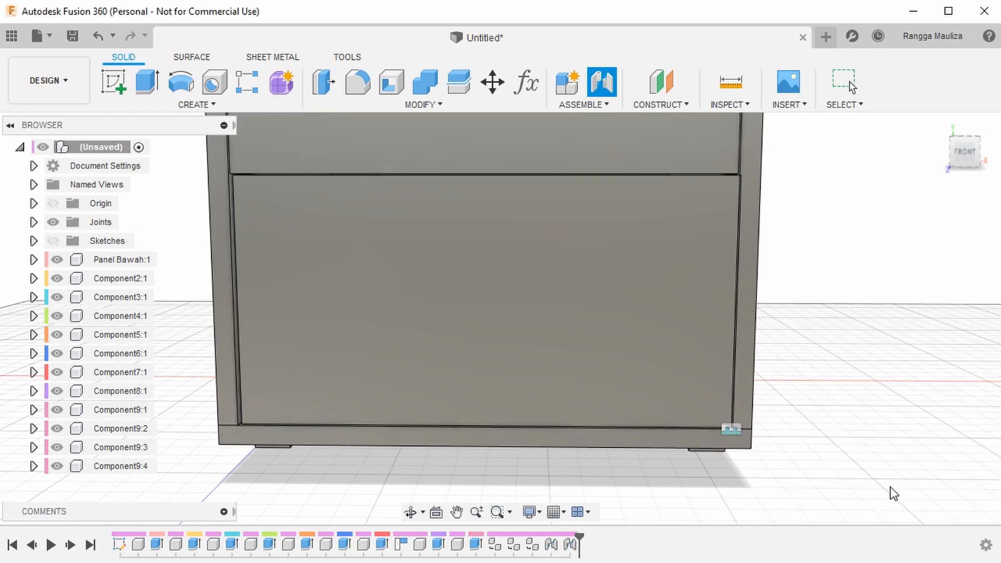
# Joint the front-right leg's upper outer front corner to the bottom panel's front-right lower corner with zero offsets
pyautogui.keyDown('shift'); pyautogui.moveTo(830, 400); pyautogui.dragTo(749, 396, button='middle'); pyautogui.keyUp('shift')
pyautogui.scroll(-5, 749, 396)
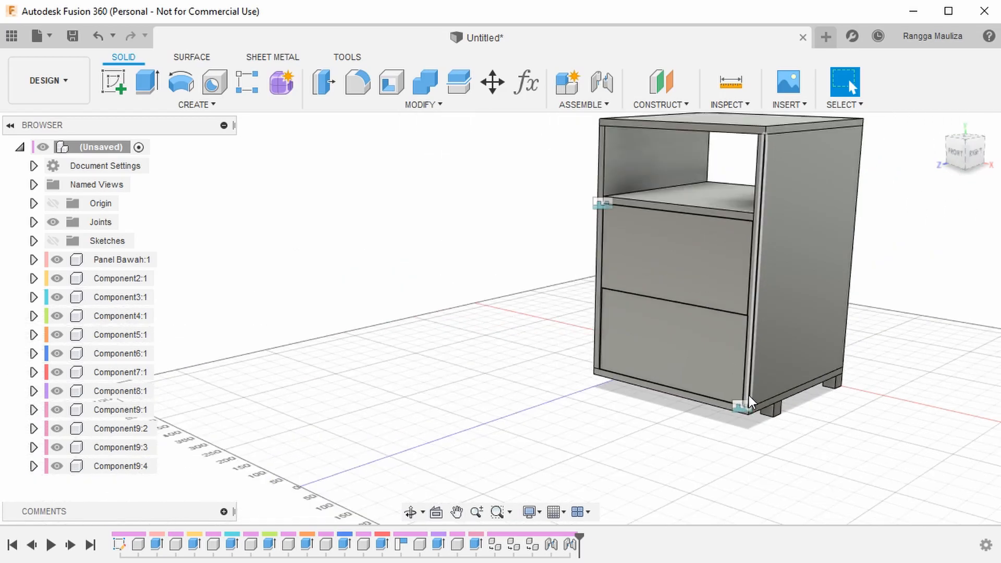
pyautogui.keyDown('shift'); pyautogui.moveTo(832, 401); pyautogui.dragTo(839, 345, button='middle'); pyautogui.keyUp('shift')
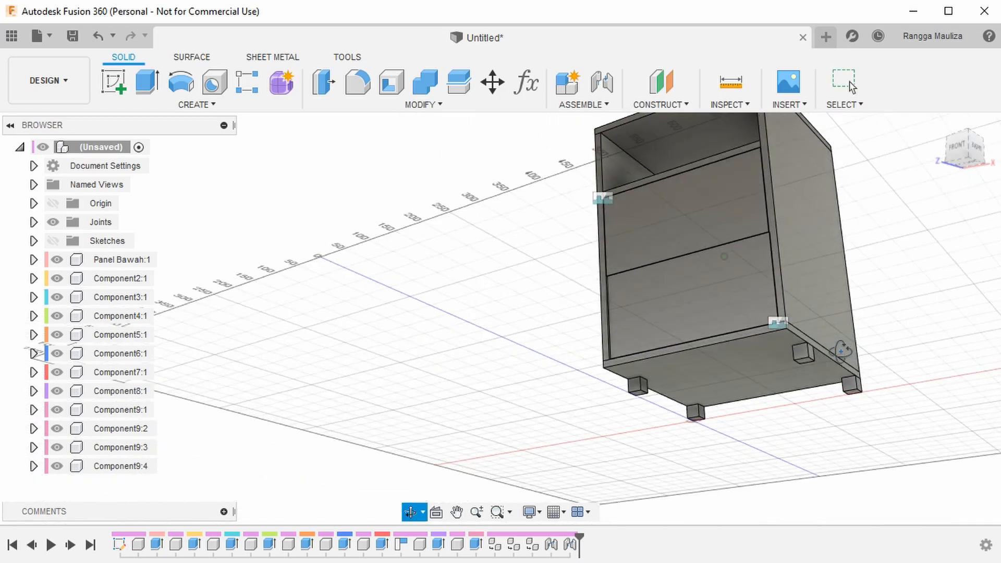
pyautogui.scroll(-4, 844, 401)
pyautogui.scroll(4, 841, 394)
pyautogui.scroll(3, 837, 386)
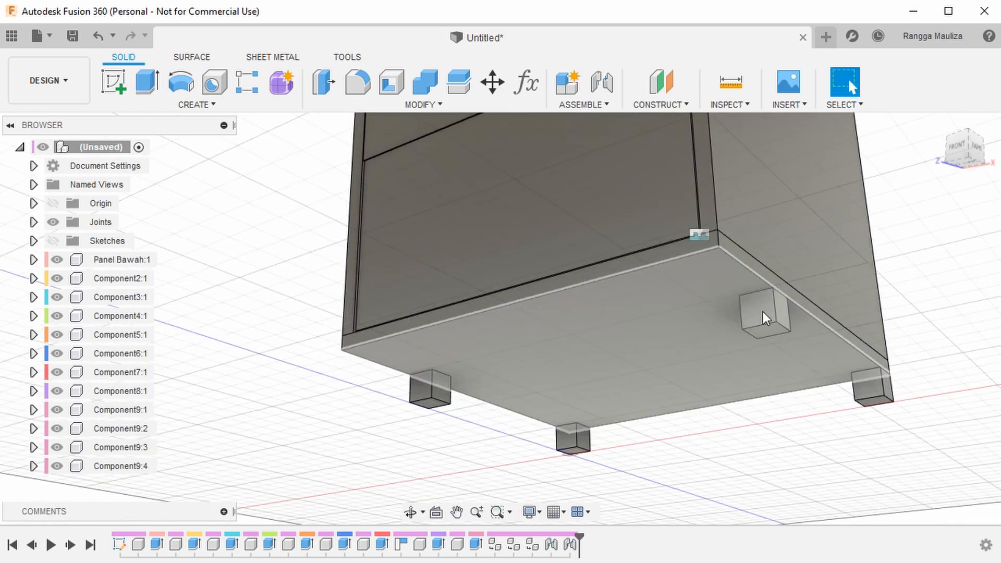
pyautogui.click(761, 306)
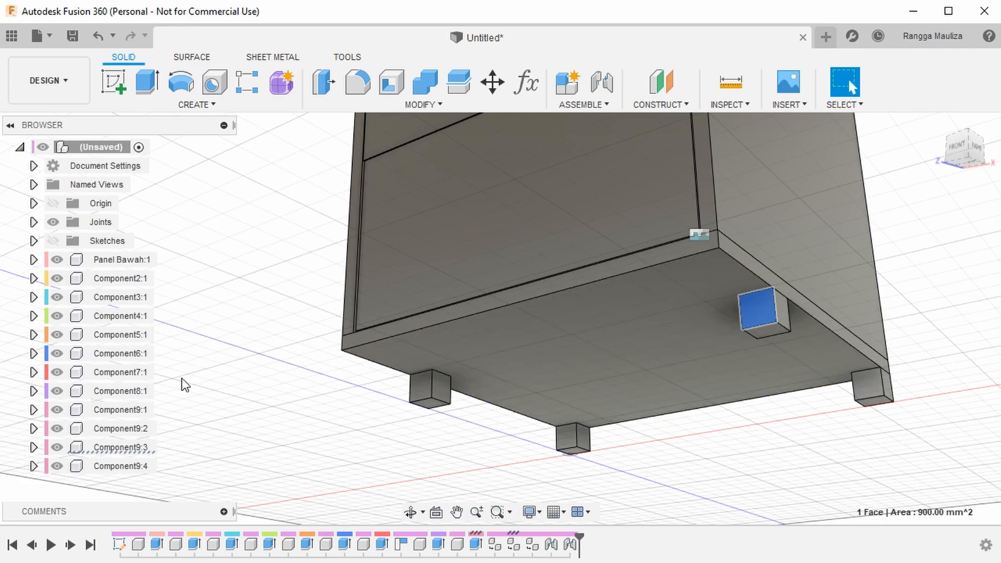
pyautogui.click(137, 447)
pyautogui.press('j')
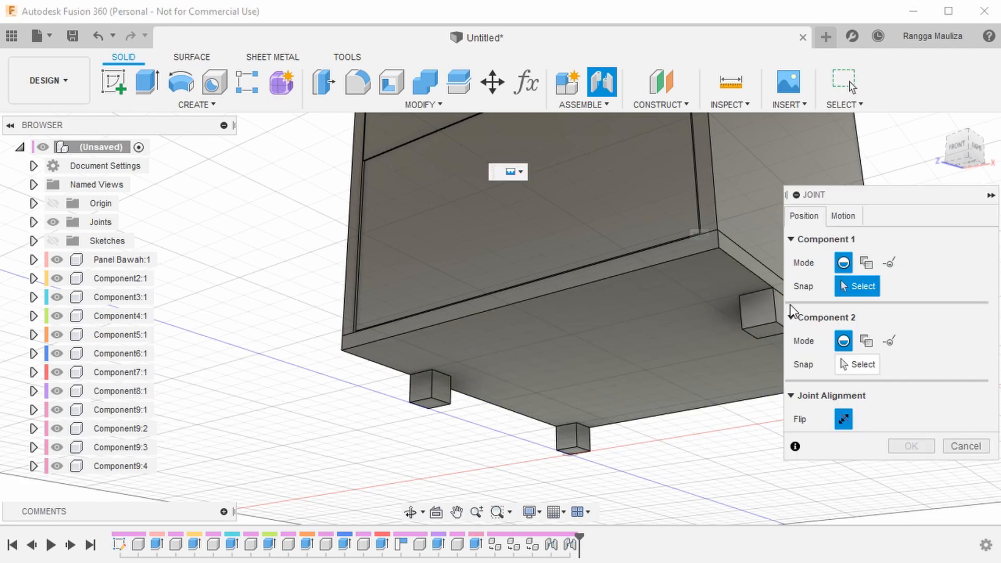
pyautogui.click(770, 291)
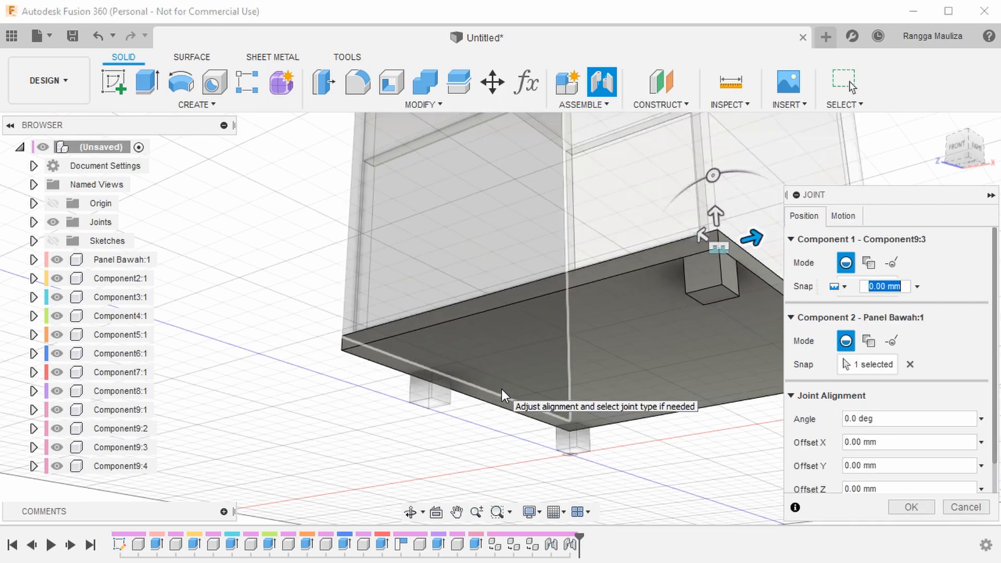
pyautogui.press('Return')
# Joint the front-left leg's upper outer front corner to the bottom panel's front-left lower corner
pyautogui.click(146, 469)
pyautogui.scroll(3, 409, 377)
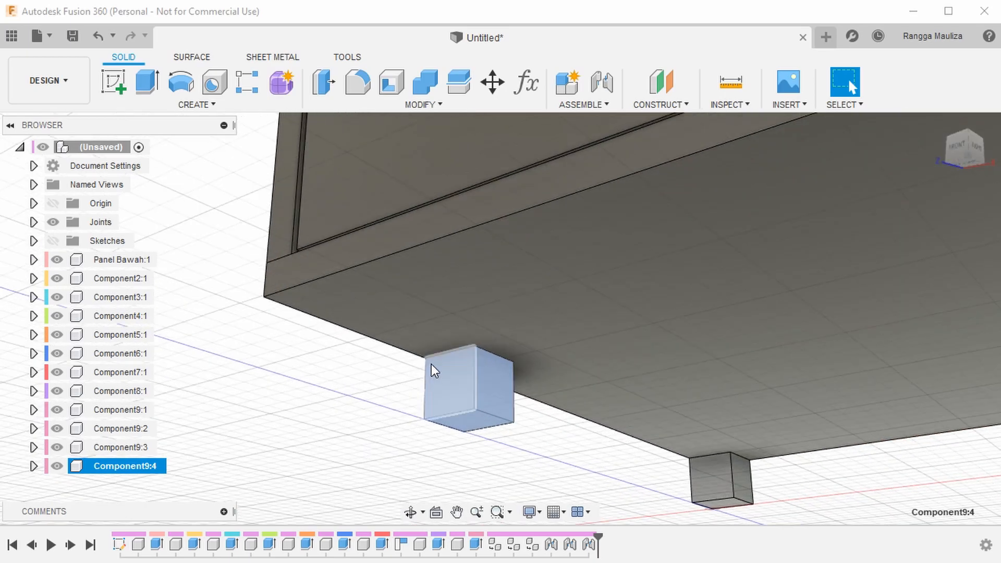
pyautogui.press('j')
pyautogui.click(417, 360)
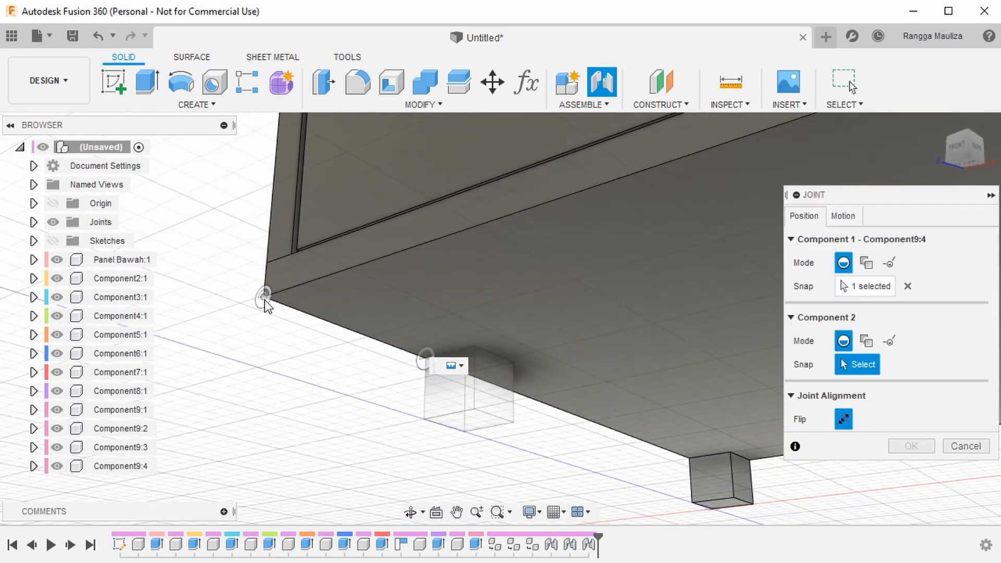
pyautogui.click(264, 298)
pyautogui.press('Return')
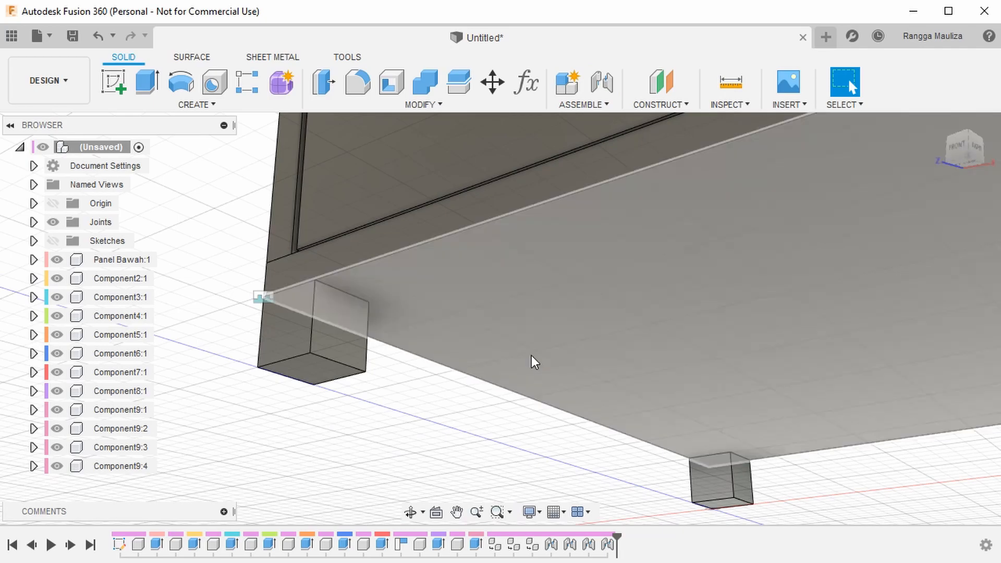
# Hide all joint markers in the cabinet model
pyautogui.scroll(-5, 531, 360)
pyautogui.keyDown('shift'); pyautogui.moveTo(530, 359); pyautogui.dragTo(727, 313, button='middle'); pyautogui.keyUp('shift')
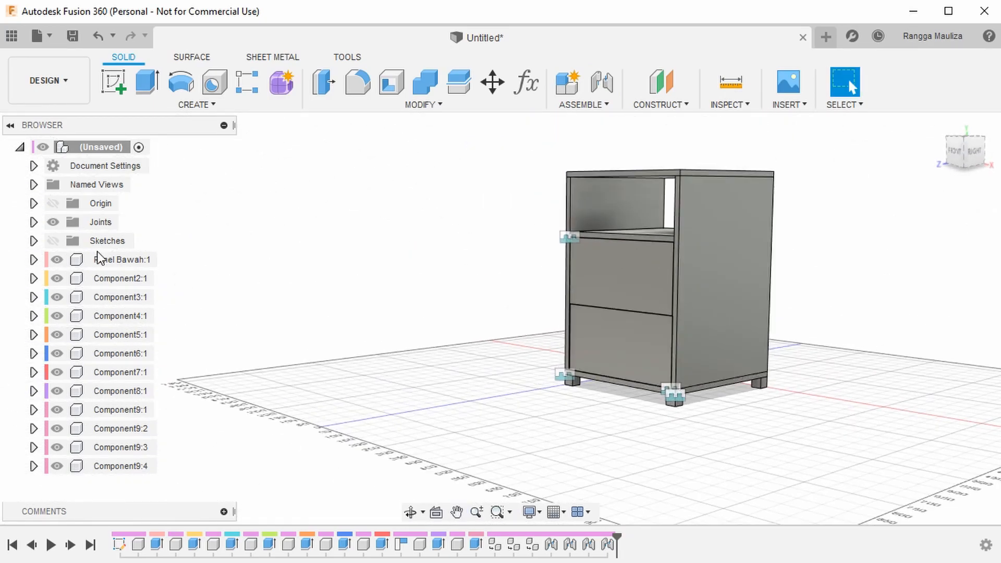
pyautogui.click(54, 224)
pyautogui.click(53, 223)
pyautogui.keyDown('shift'); pyautogui.moveTo(532, 274); pyautogui.dragTo(543, 279, button='middle'); pyautogui.keyUp('shift')
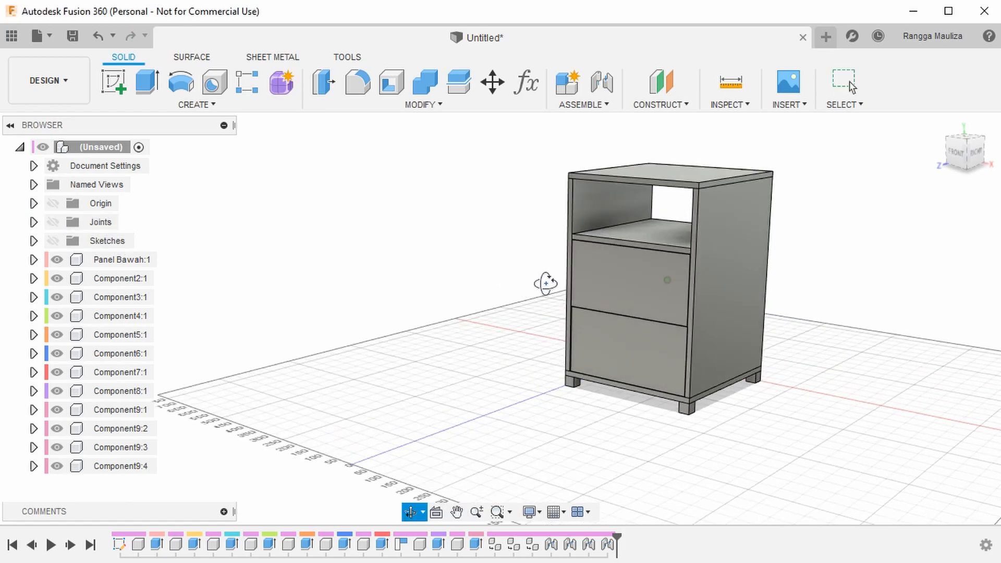
# Set the TotalLebar user parameter to 300 mm and apply the change to the cabinet
pyautogui.click(527, 82)
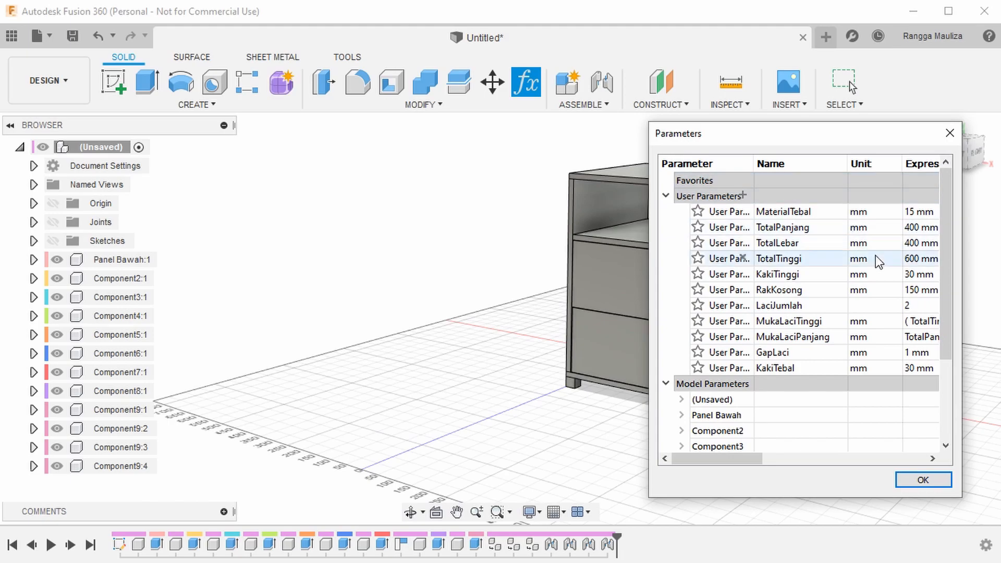
pyautogui.doubleClick(927, 244)
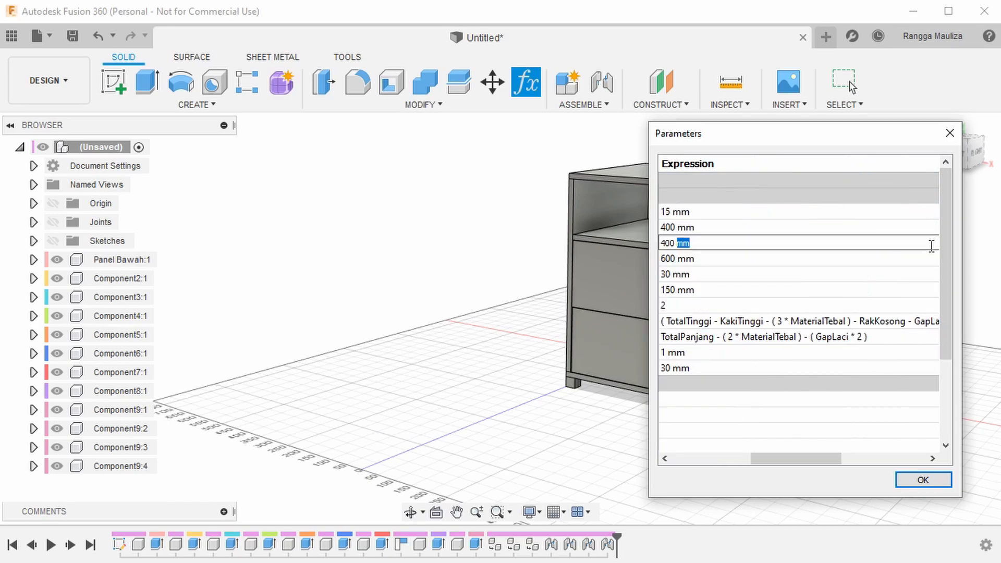
pyautogui.hotkey('ctrl', 'a')
pyautogui.write('3')
pyautogui.press('Return')
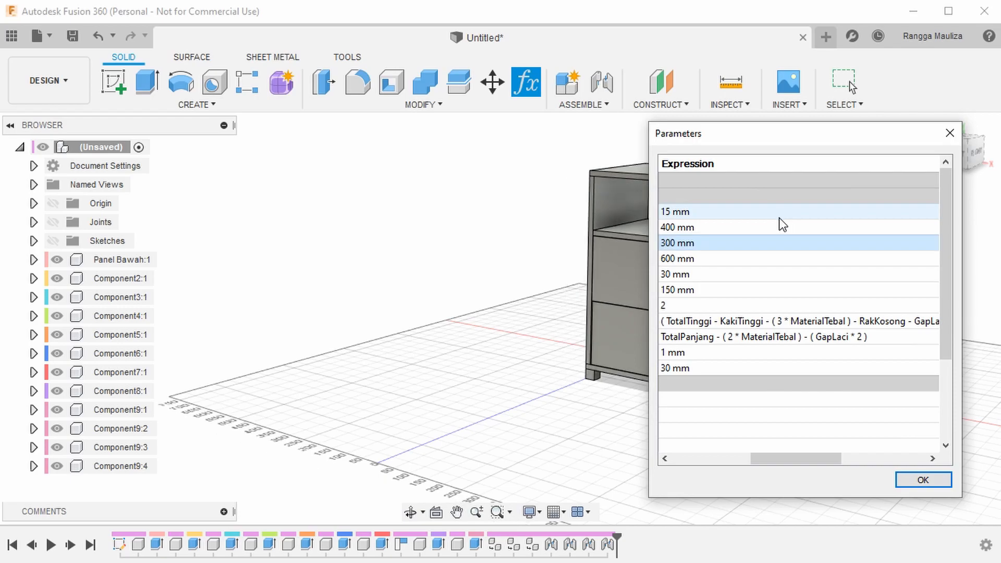
pyautogui.click(940, 480)
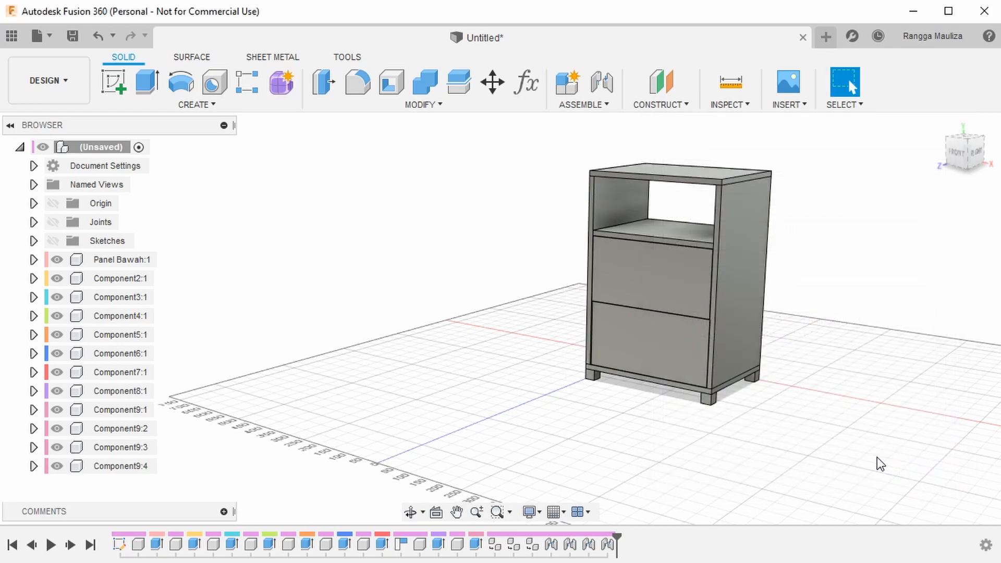